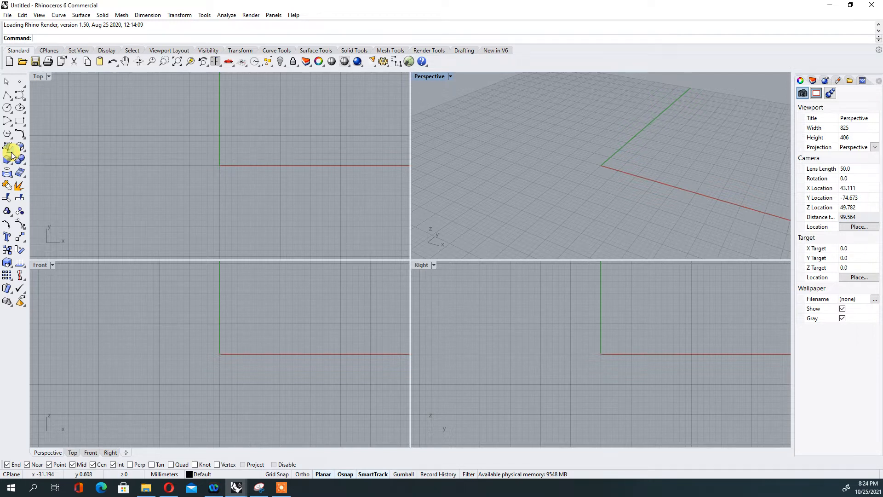
scroll(196, 178, down, 5)
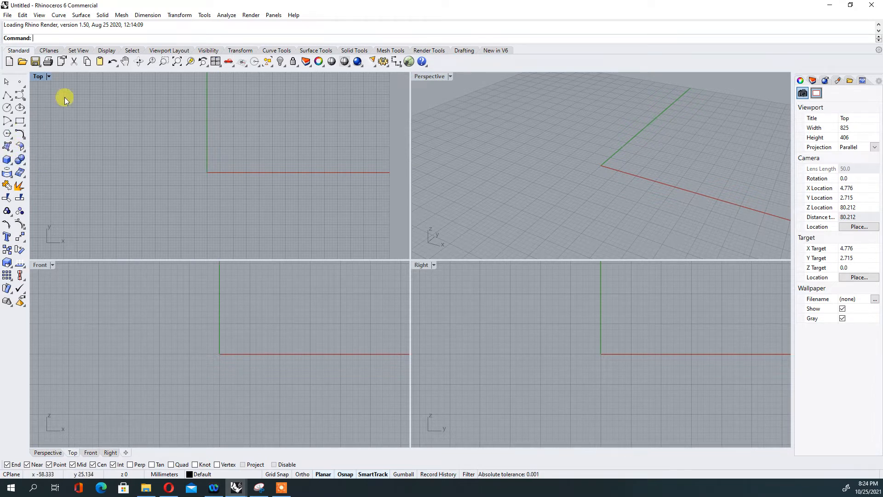
click(315, 51)
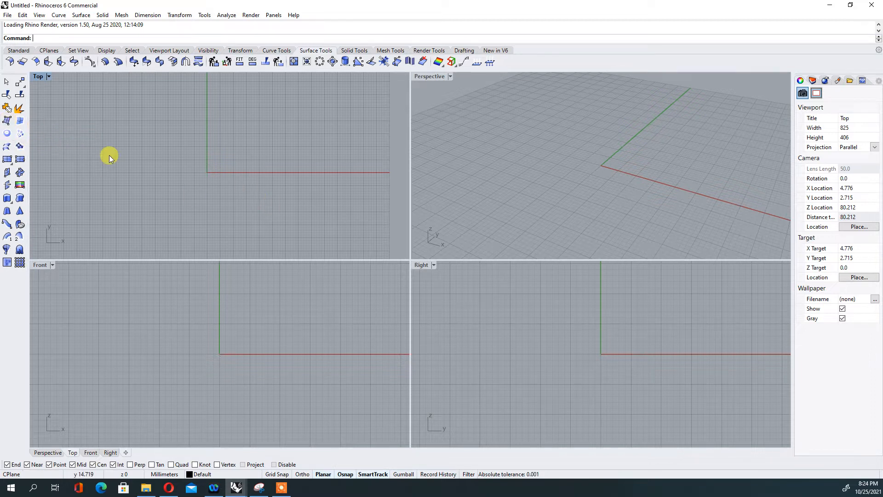
scroll(243, 180, down, 10)
scroll(260, 178, up, 3)
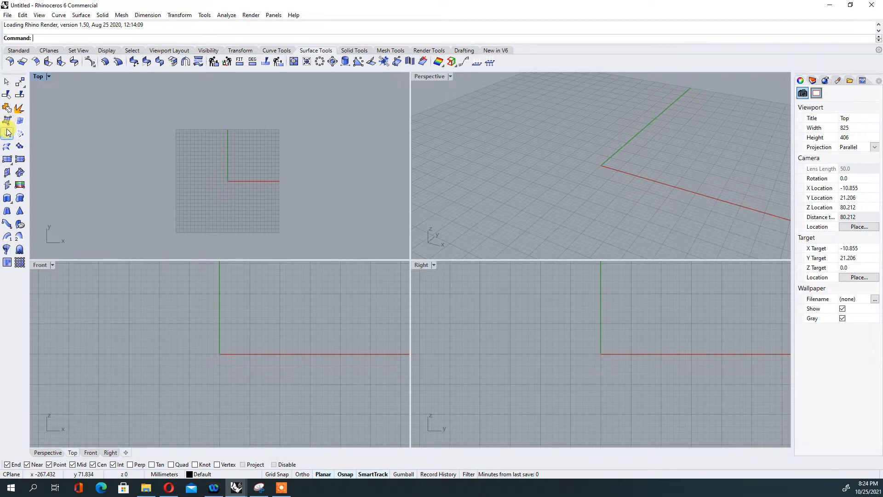
click(13, 53)
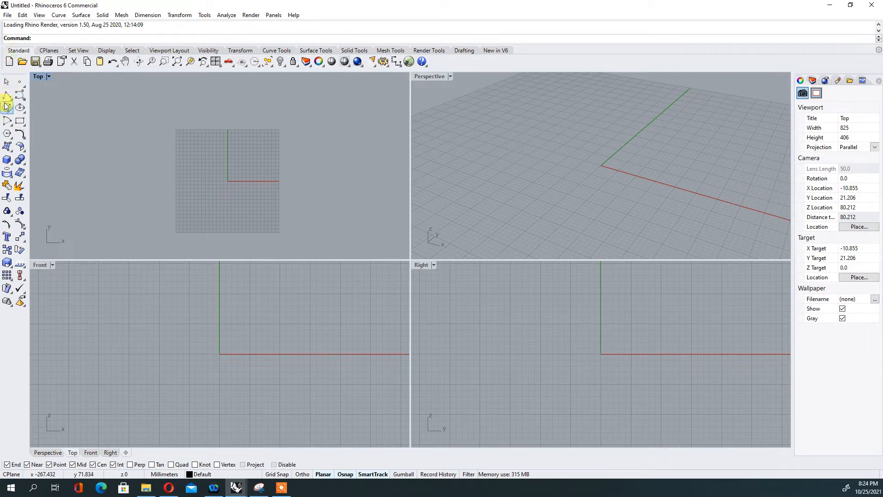
Step: Draw a closed four-sided polyline from the X axis in the Top view, placing its third corner raised in the Front view
click(7, 97)
scroll(165, 339, down, 3)
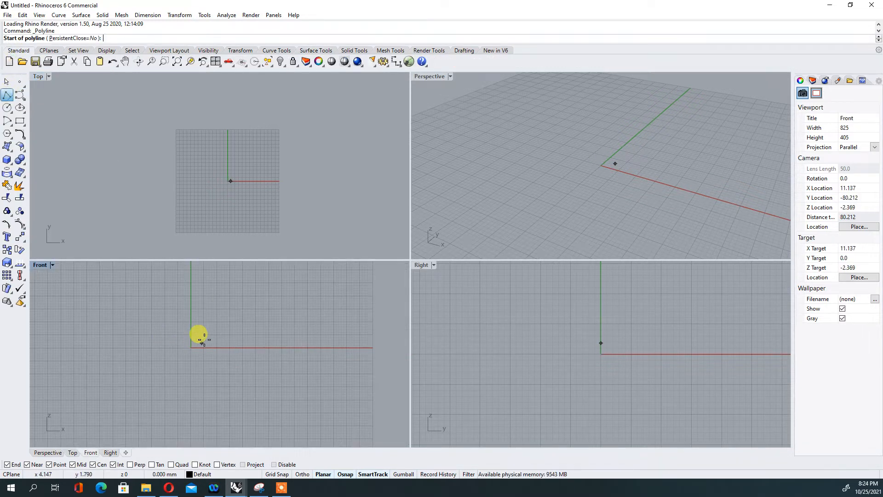
click(251, 181)
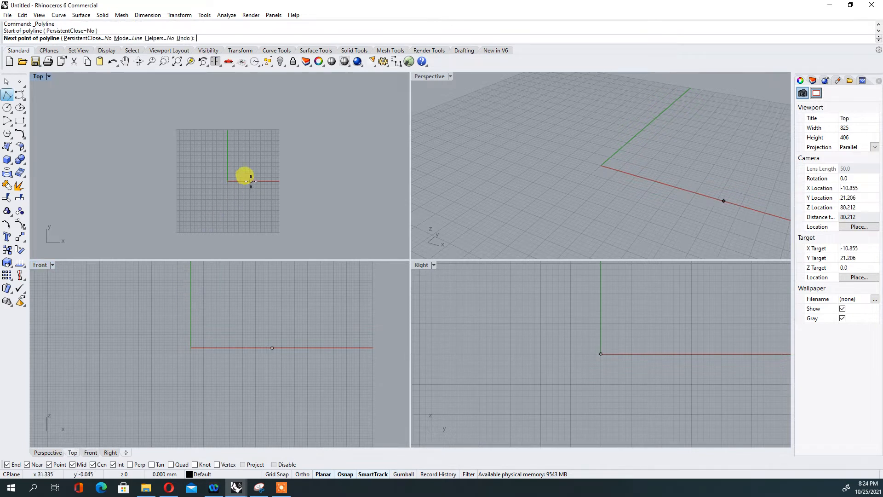
click(251, 128)
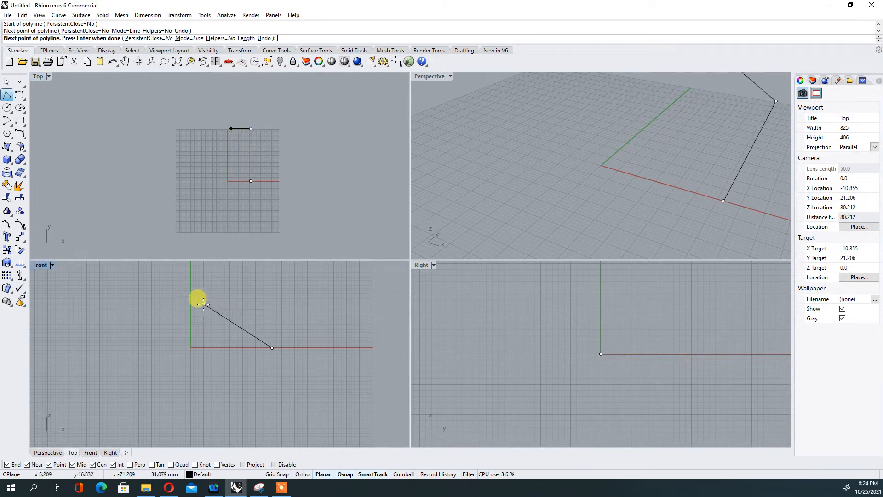
click(175, 274)
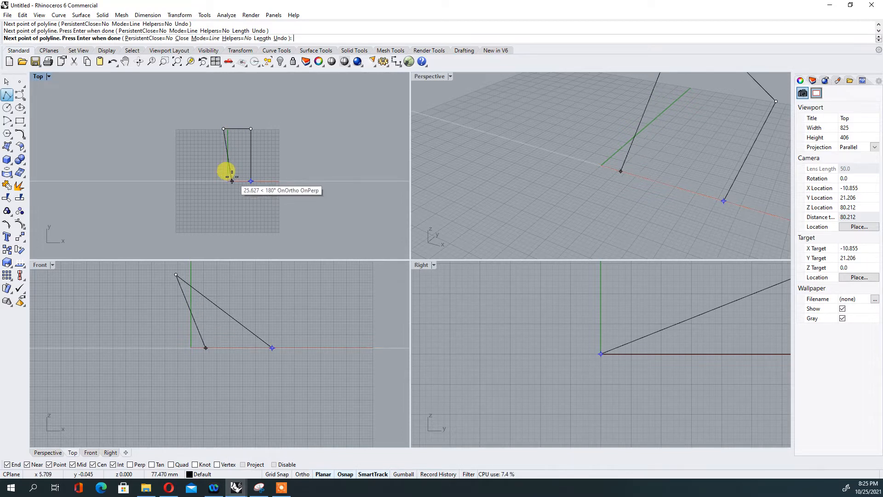
click(234, 181)
click(250, 181)
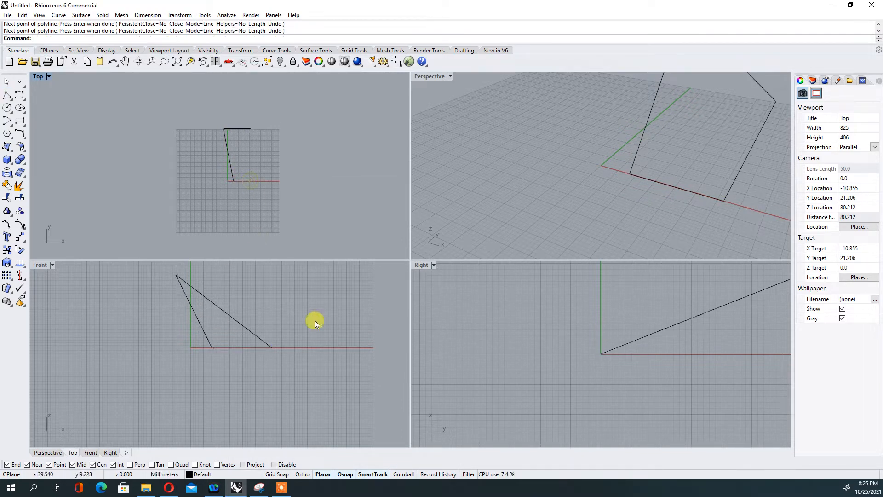
Step: Create a surface from the polyline's four corner points in a maximized Perspective view
double_click(434, 79)
right_drag(434, 80, 548, 226)
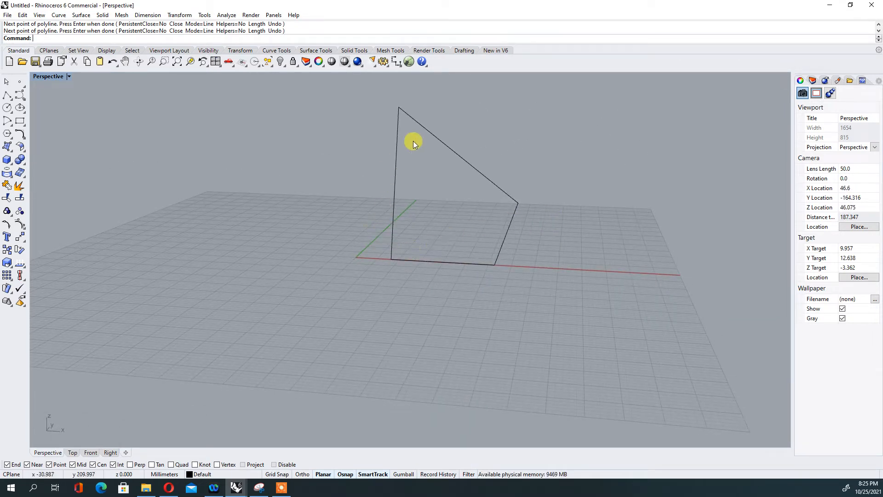
right_drag(423, 178, 371, 181)
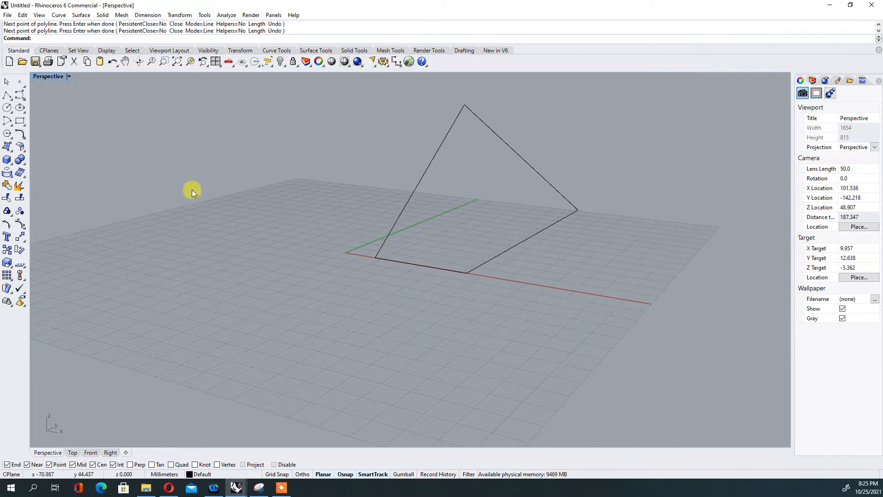
click(7, 147)
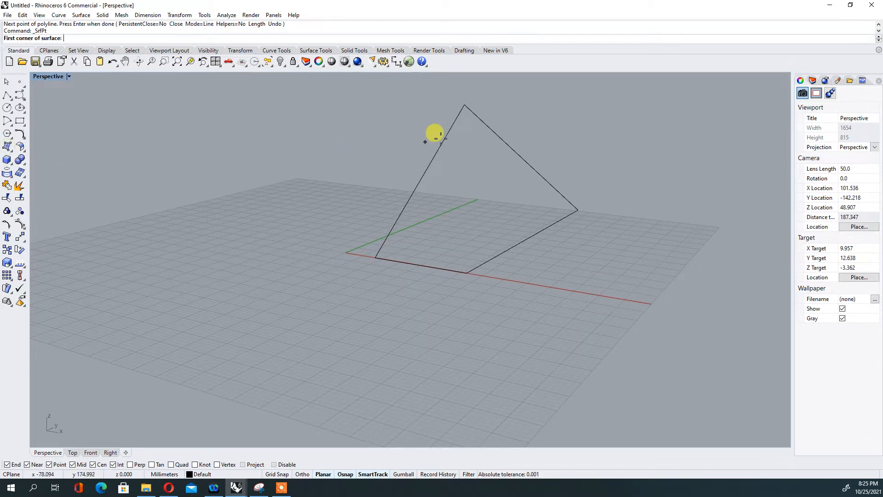
click(465, 106)
click(376, 258)
click(466, 271)
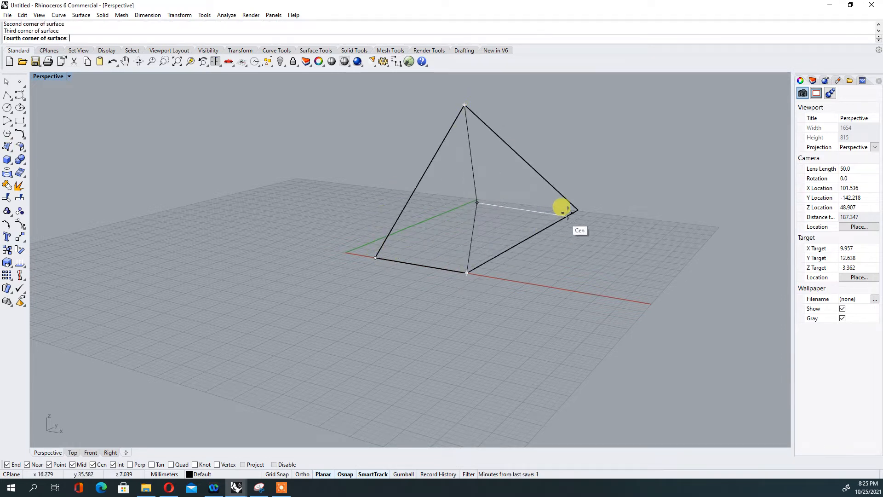
click(577, 211)
right_click(575, 208)
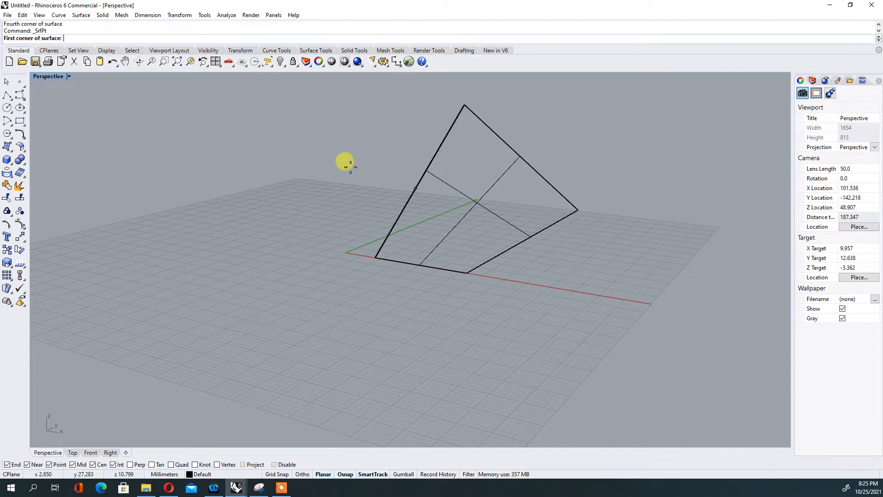
Step: Set the Perspective viewport to Shaded display and inspect the twisted surface from several sides
click(65, 77)
click(59, 108)
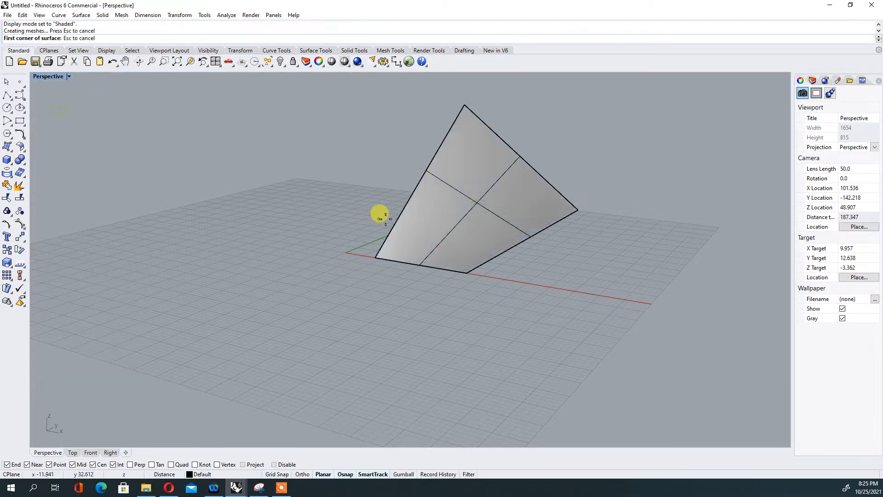
scroll(566, 235, up, 5)
right_drag(578, 251, 479, 314)
right_drag(390, 329, 333, 286)
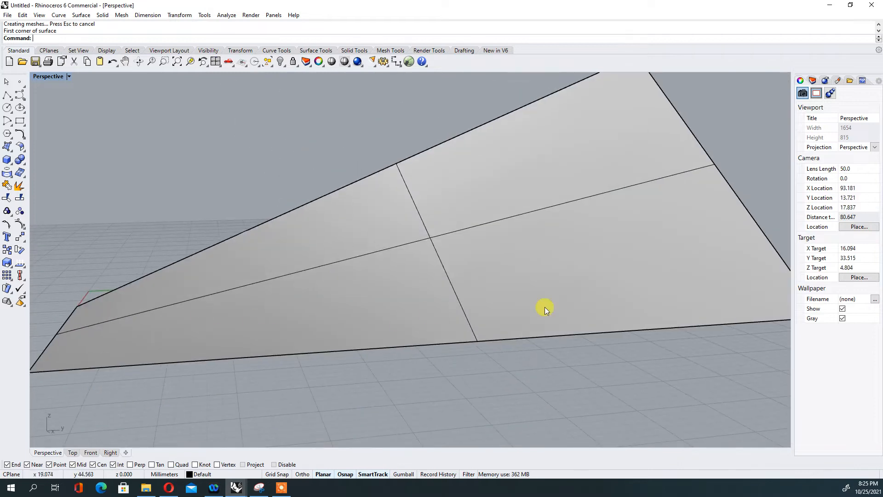
scroll(375, 333, down, 5)
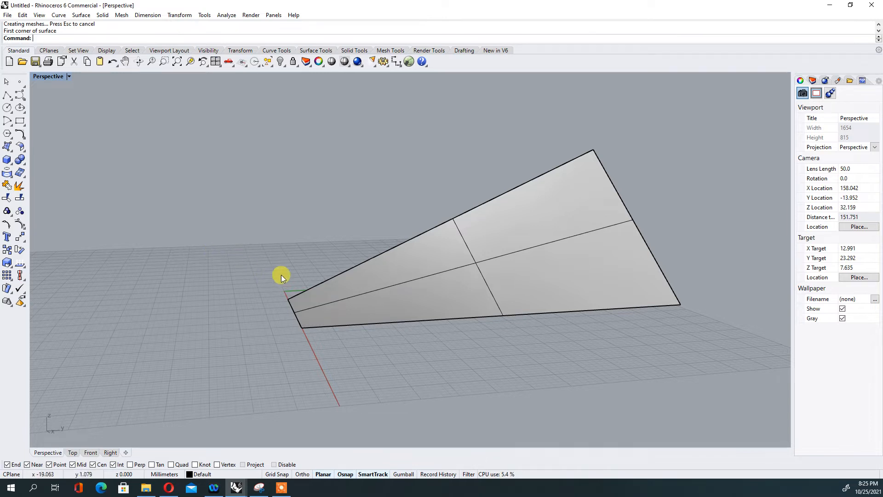
right_drag(261, 316, 395, 306)
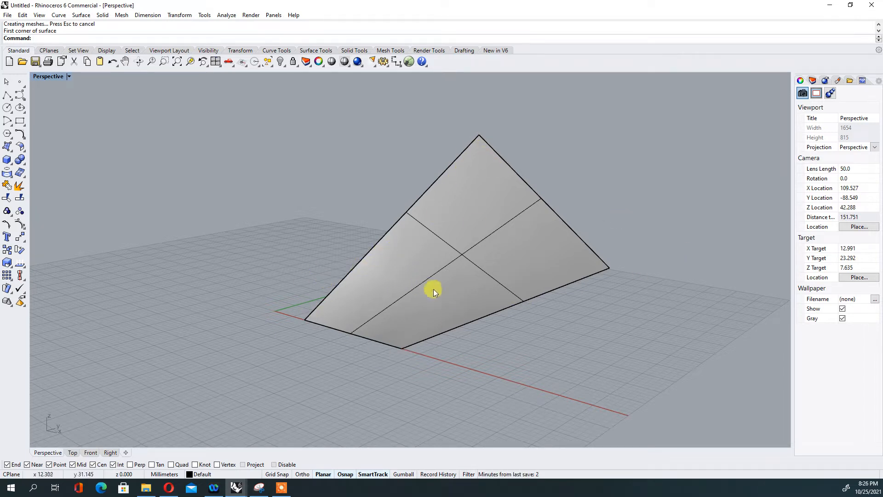
Step: Delete the corner-point surface and explode the closed polyline into separate segments
click(449, 275)
key(Delete)
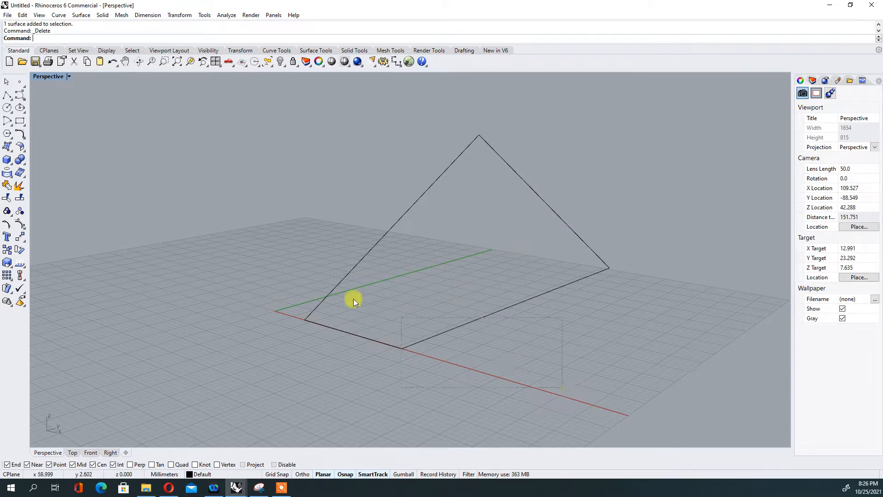
click(332, 291)
click(19, 188)
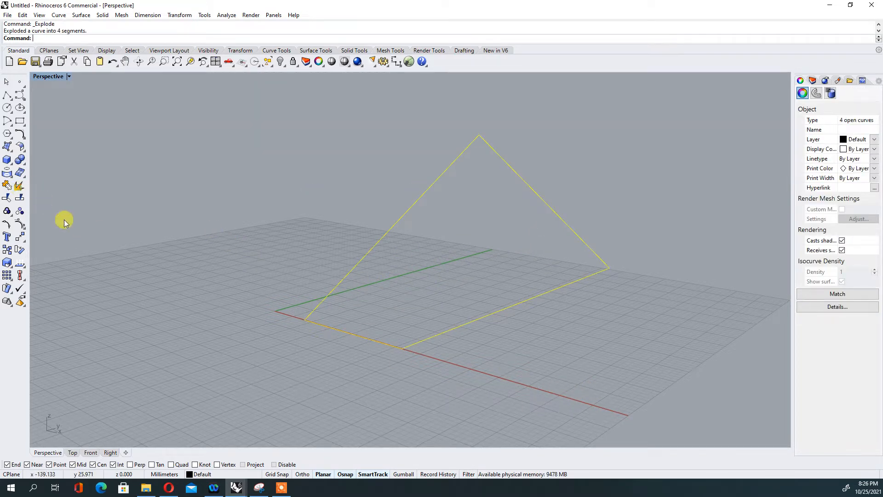
Step: Create an edge-curve surface from the two segments that meet at the raised corner
click(10, 150)
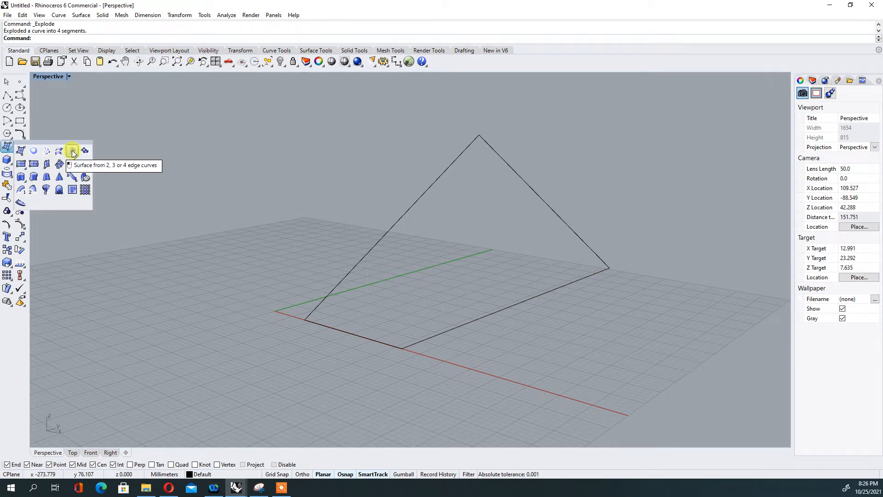
click(72, 152)
click(411, 209)
click(549, 207)
key(Return)
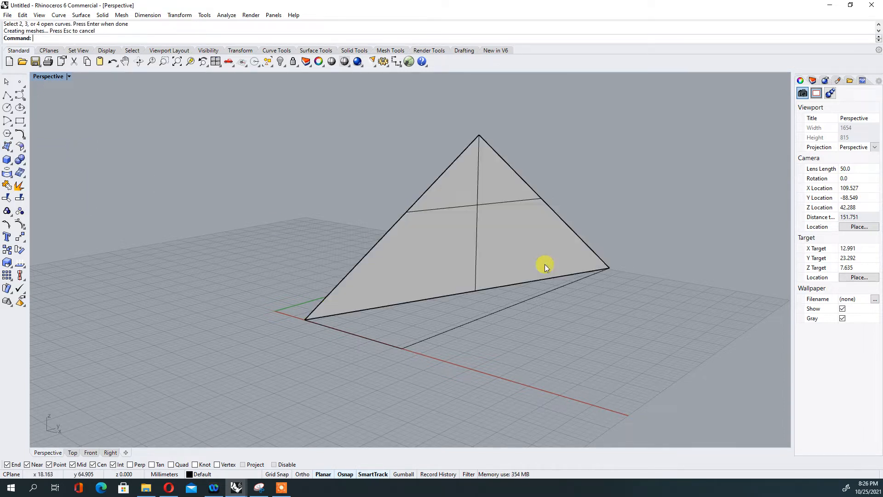
Step: Try an edge-curve surface from the two ground segments, and undo both two-edge surfaces
right_drag(446, 296, 400, 341)
key(Return)
click(394, 351)
click(469, 341)
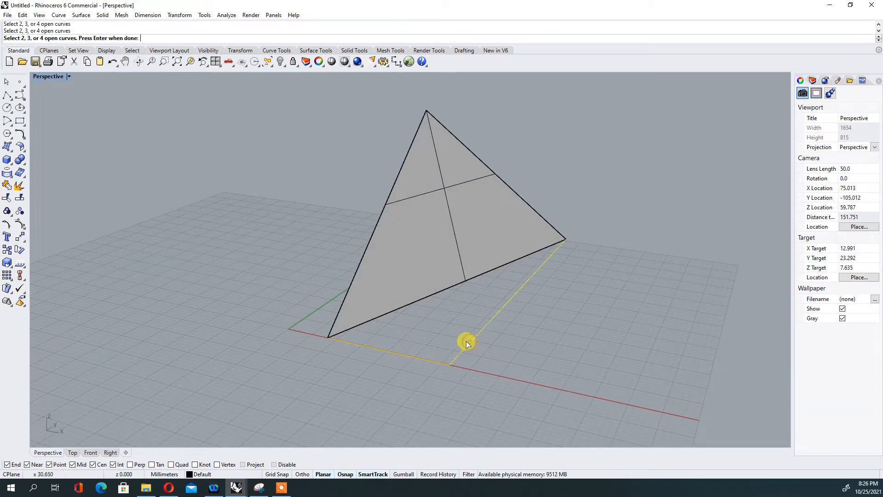
key(Return)
key(ctrl+z)
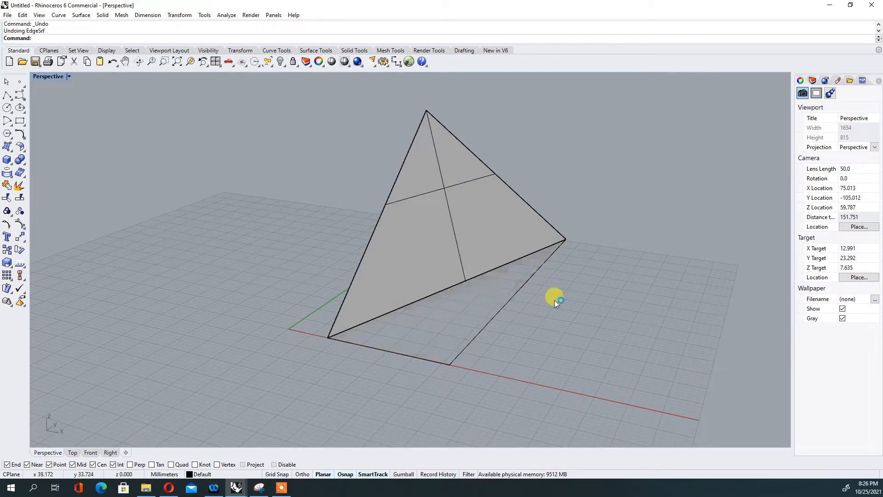
key(ctrl+z)
Step: Try an edge-curve surface from three segments, leaving out the short one on the X axis, and undo it
right_click(368, 244)
click(368, 244)
click(508, 188)
click(518, 287)
right_click(520, 294)
right_drag(520, 294, 434, 312)
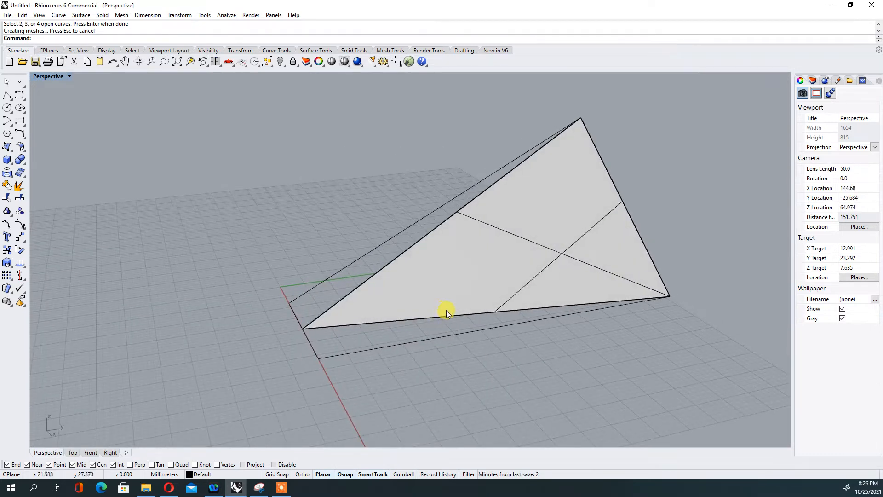
key(ctrl+z)
Step: Create an edge-curve surface from all four segments of the exploded polyline
right_click(421, 251)
click(414, 225)
click(635, 229)
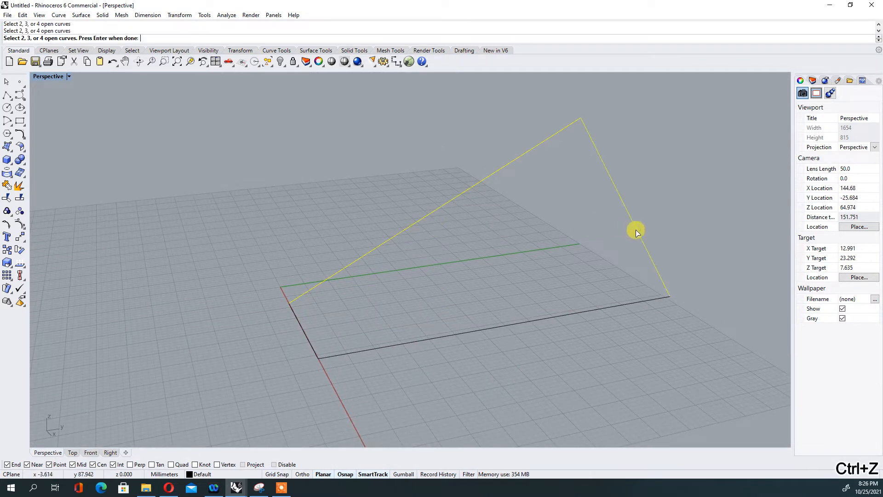
click(551, 317)
click(310, 341)
right_drag(286, 341, 457, 302)
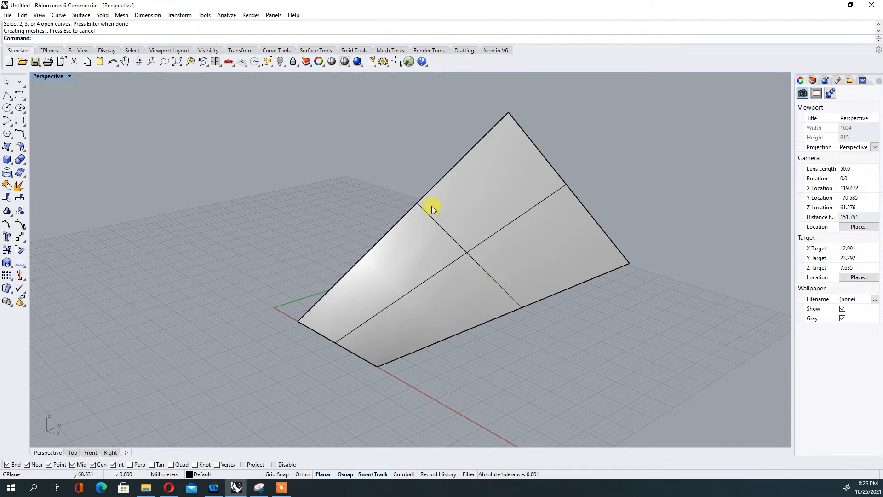
Step: Delete the four-edge surface and undo the deletion
click(443, 241)
key(Delete)
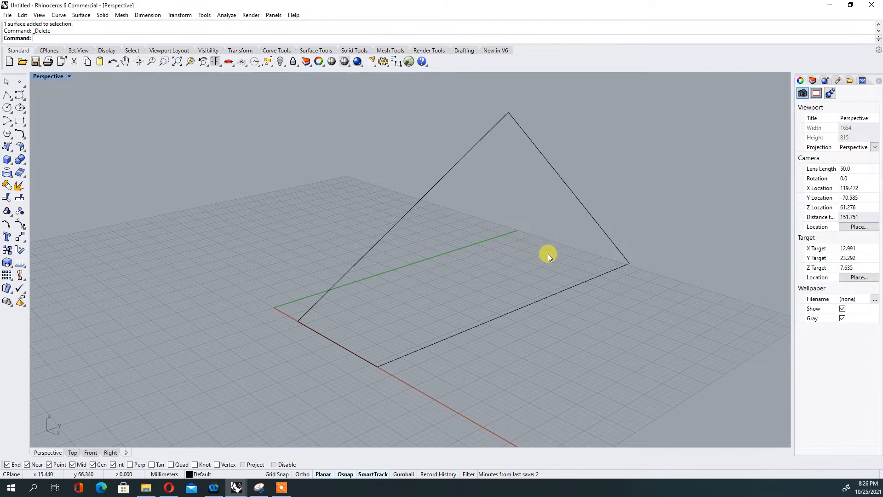
key(ctrl+z)
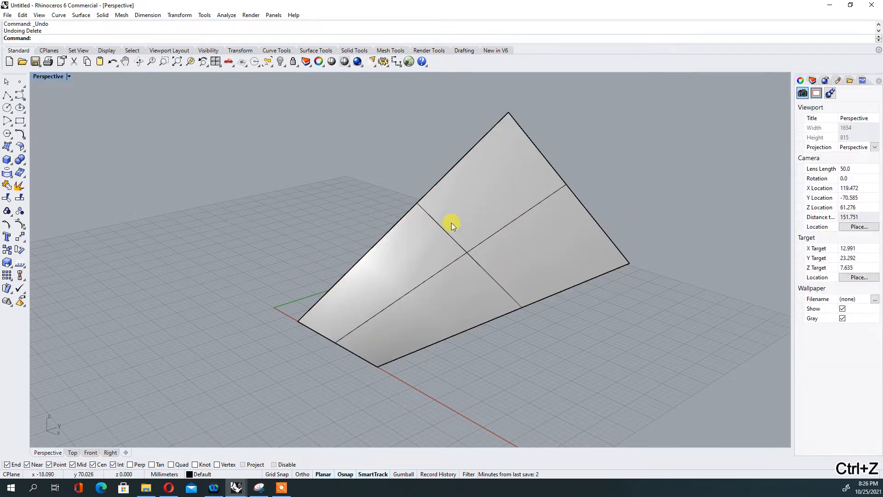
Step: Copy the four-edge surface from its outer base corner about 51.5 mm in the negative X direction
click(451, 223)
right_drag(294, 284, 395, 274)
key(Escape)
scroll(462, 288, down, 6)
scroll(438, 306, up, 4)
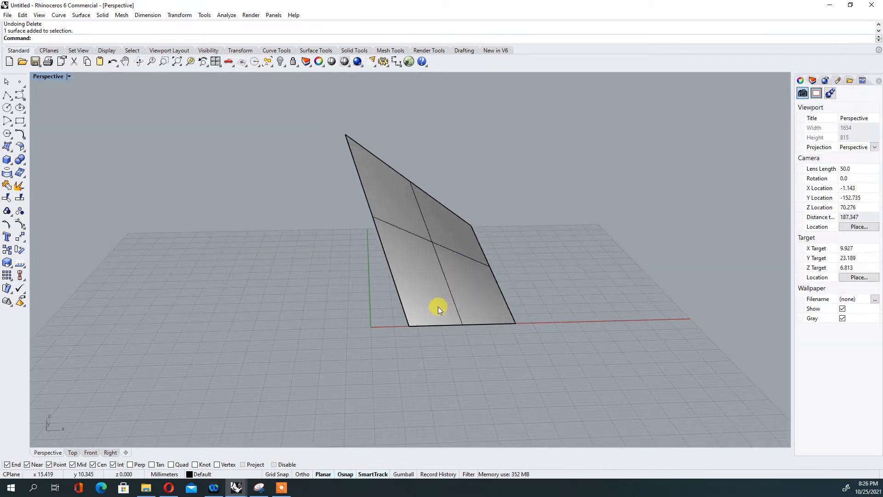
click(460, 306)
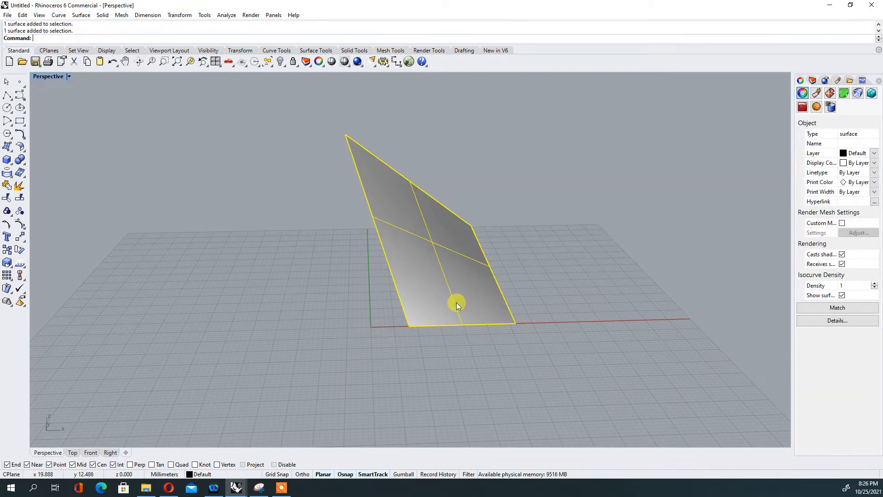
key(Return)
click(514, 324)
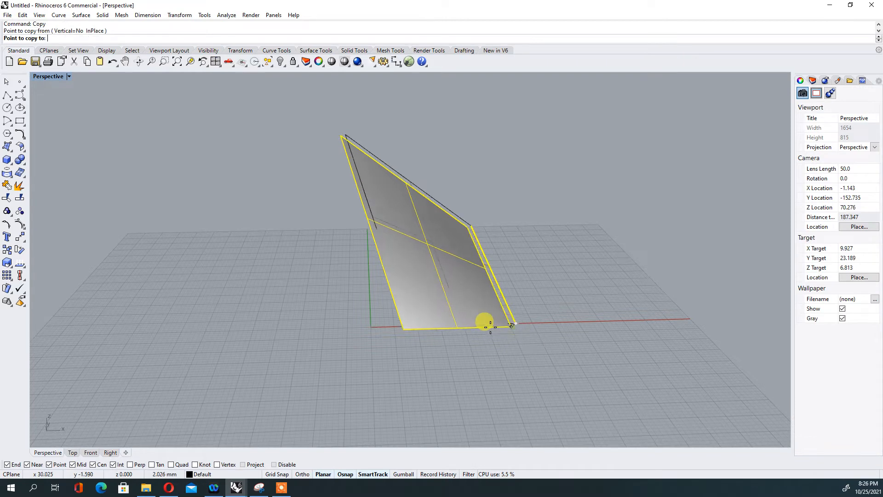
click(277, 330)
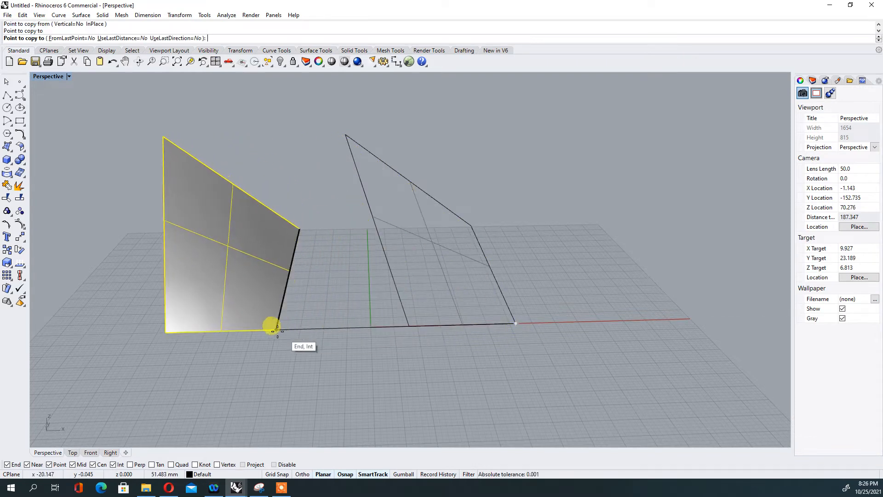
key(Return)
click(281, 338)
right_drag(306, 318, 410, 316)
right_drag(606, 316, 317, 290)
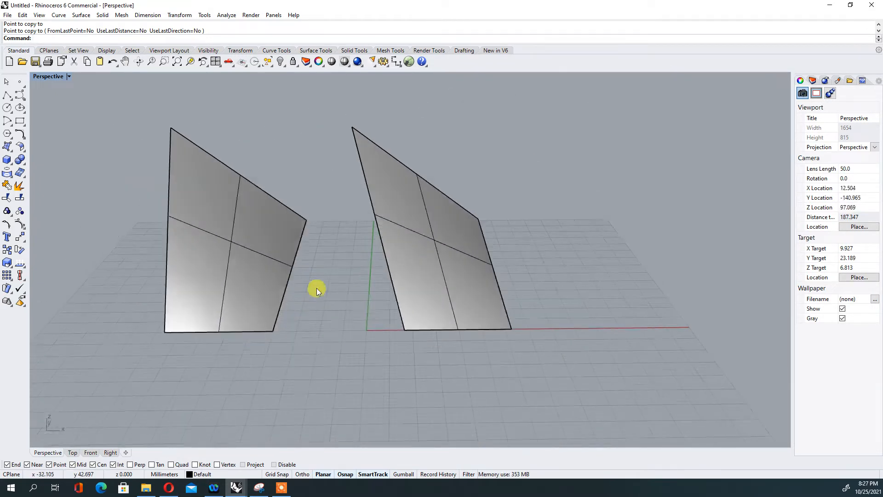
Step: Draw a start-end-point arc between the top outer corners of the two surfaces, bulging upward in the Front view
click(7, 132)
click(35, 126)
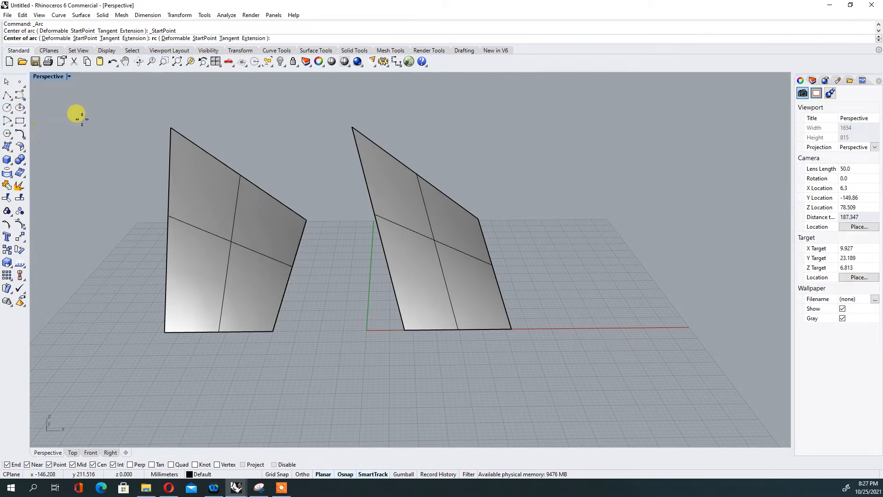
click(171, 128)
click(352, 127)
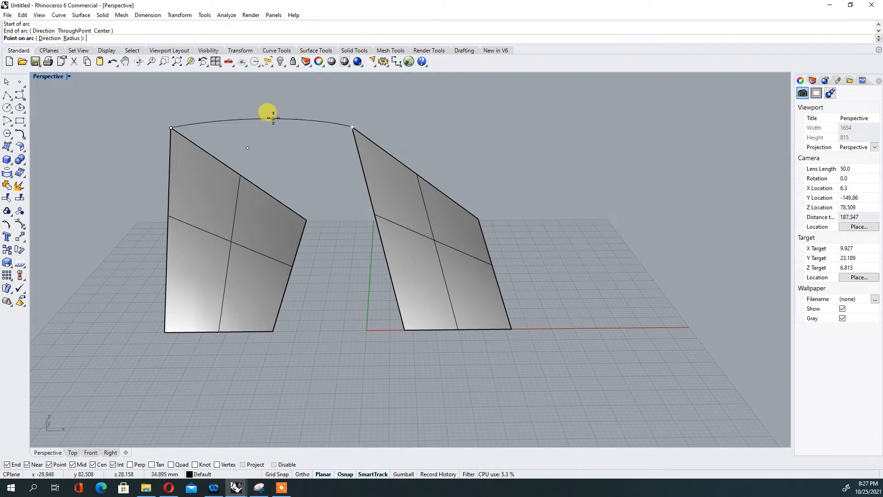
click(92, 453)
scroll(249, 164, up, 2)
click(249, 165)
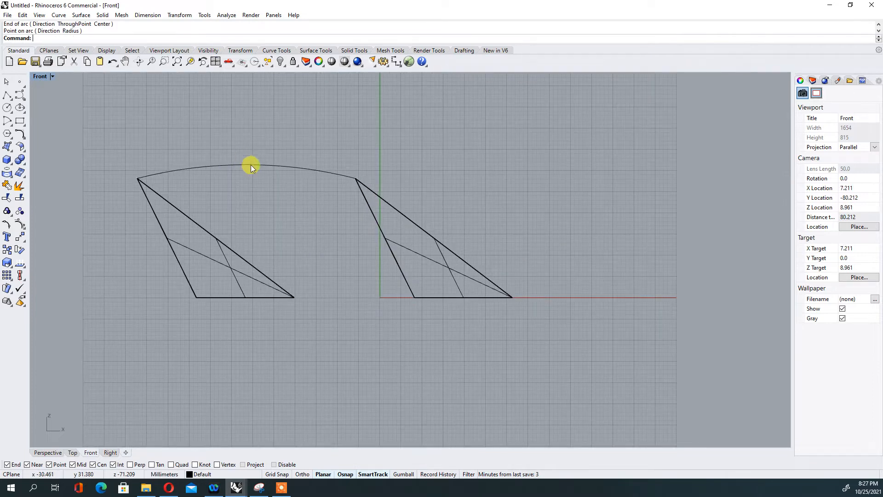
Step: Draw a second arc between the facing base corners of the two surfaces, bulging slightly upward in the Front view, and return to Perspective
click(56, 451)
key(Return)
click(368, 325)
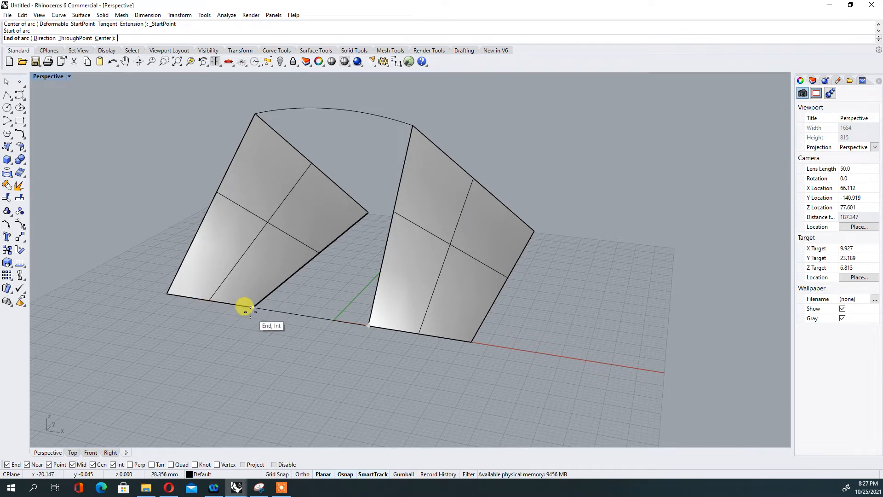
click(251, 307)
click(91, 453)
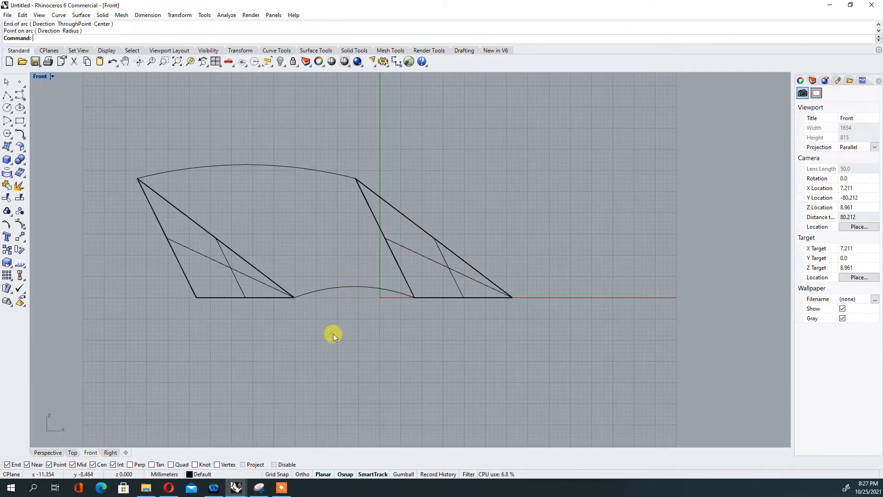
double_click(40, 76)
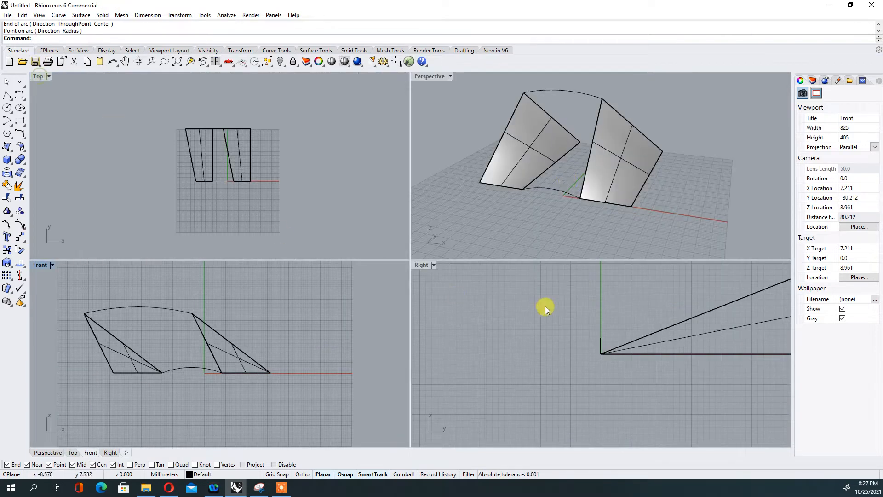
double_click(433, 76)
right_drag(430, 251, 277, 283)
right_drag(316, 117, 264, 81)
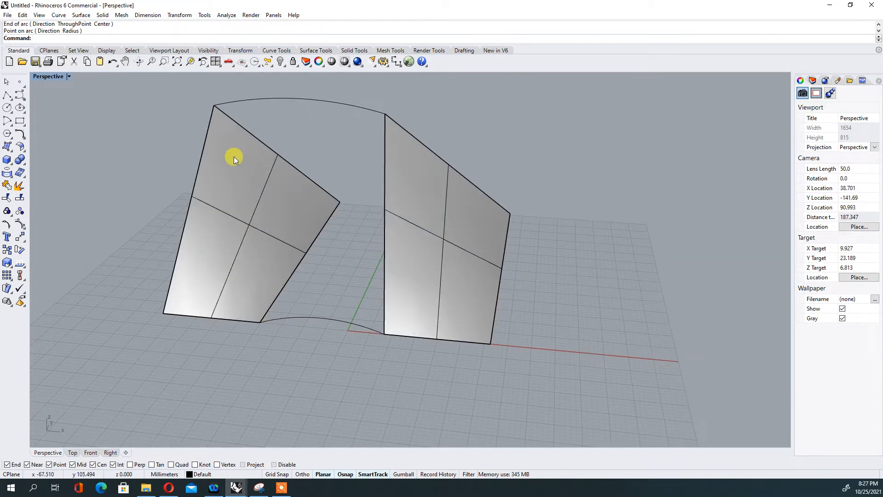
text(loft)
key(Return)
key(Escape)
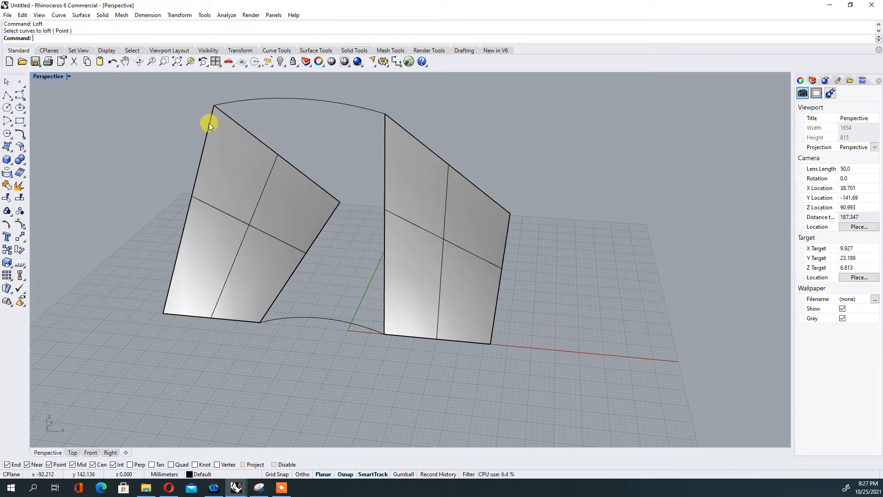
Step: Draw a diagonal line across the copied surface from its highest corner to the base corner where the lower arc starts
text(Line)
key(Return)
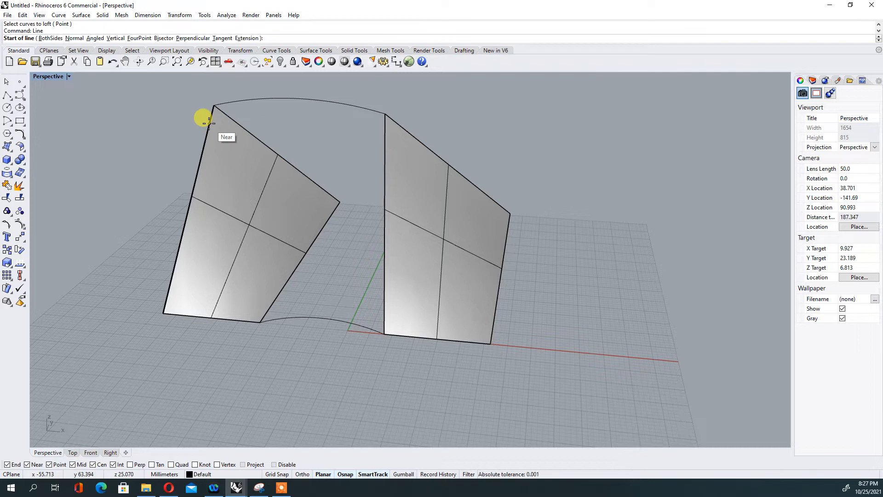
click(214, 105)
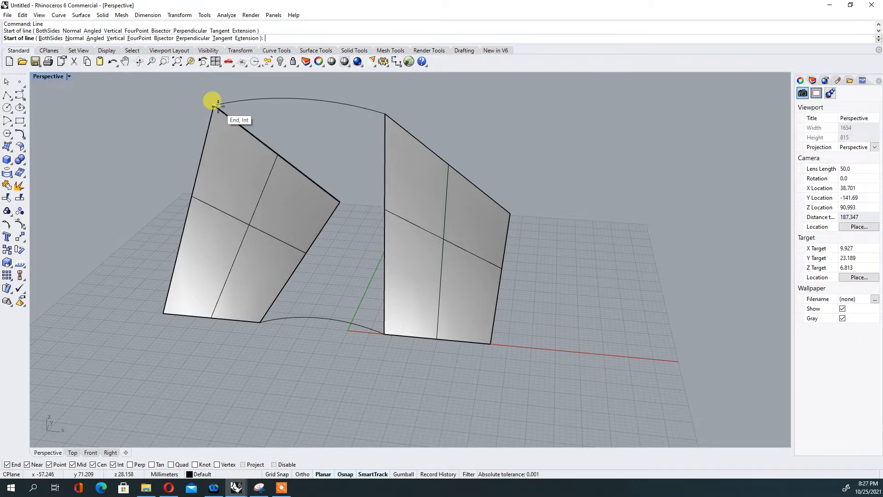
click(252, 317)
mouse_move(251, 318)
right_down()
mouse_move(237, 300)
mouse_move(308, 276)
mouse_move(338, 284)
mouse_move(264, 306)
right_up()
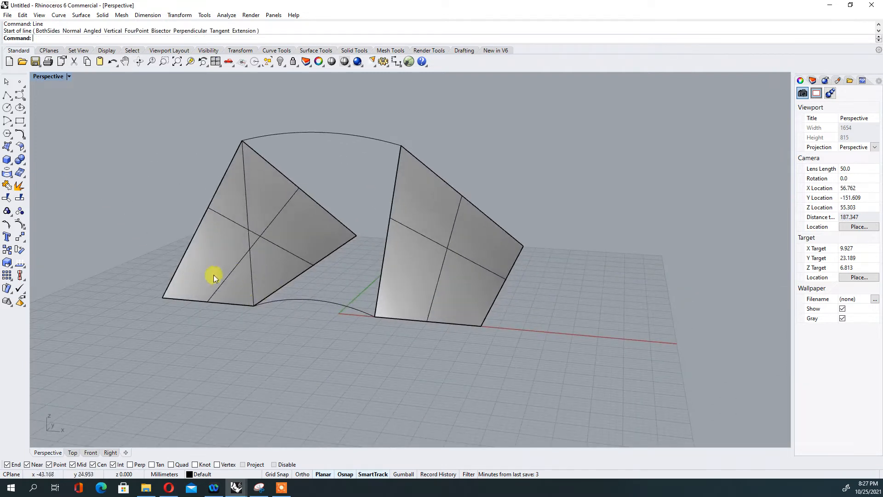
right_drag(235, 263, 261, 277)
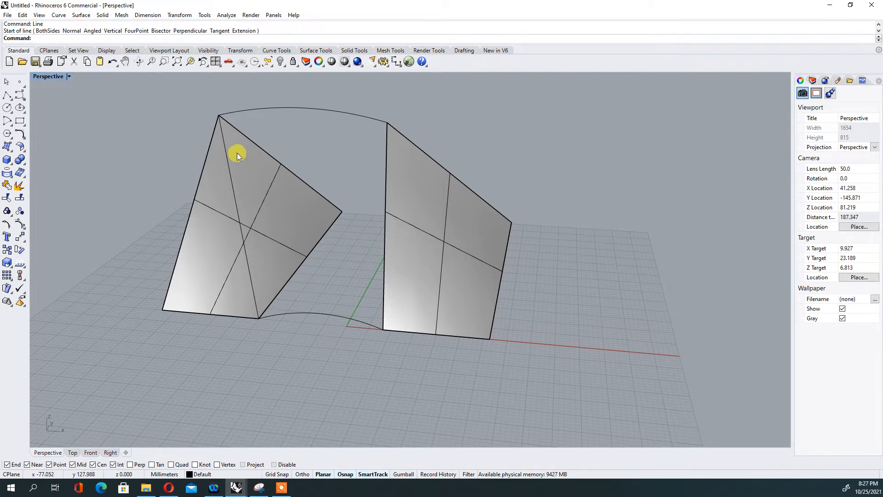
Step: Delete the separate curve lying on the original surface's edge that faces the copy
click(384, 293)
click(418, 318)
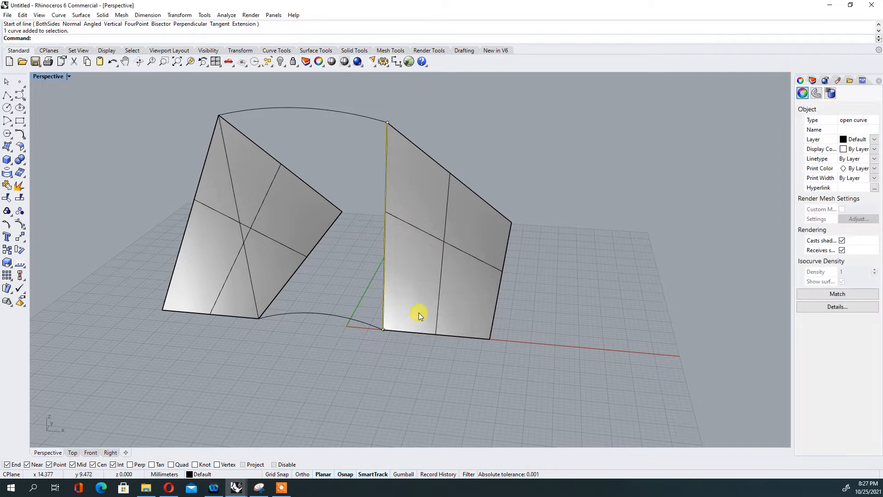
key(Delete)
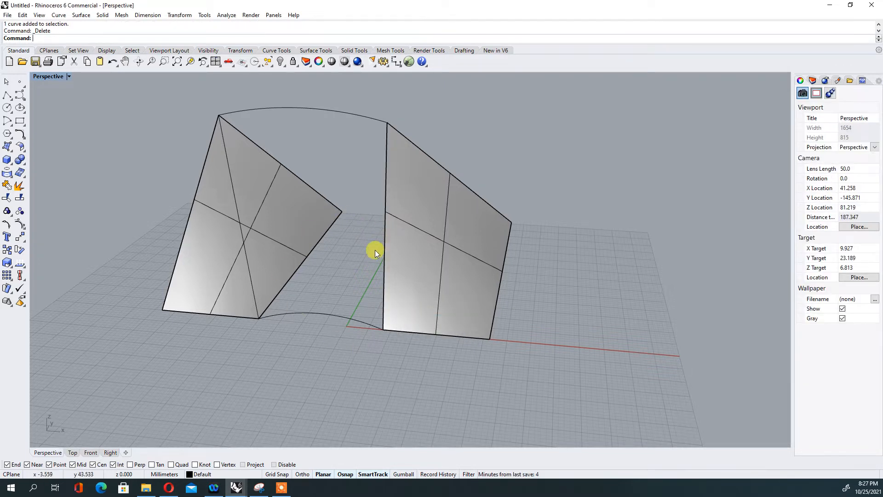
Step: Create an edge-curve surface from the upper arc, the diagonal line, the lower arc and the original surface's facing edge
click(13, 151)
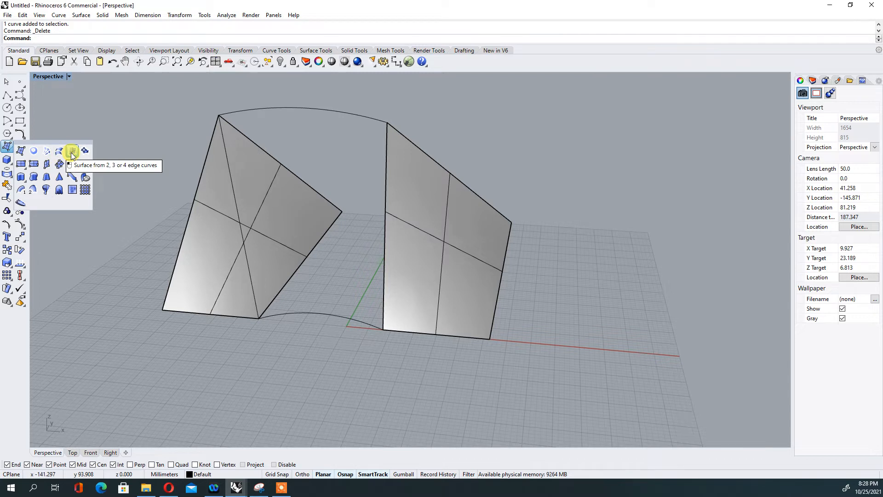
click(72, 152)
click(316, 110)
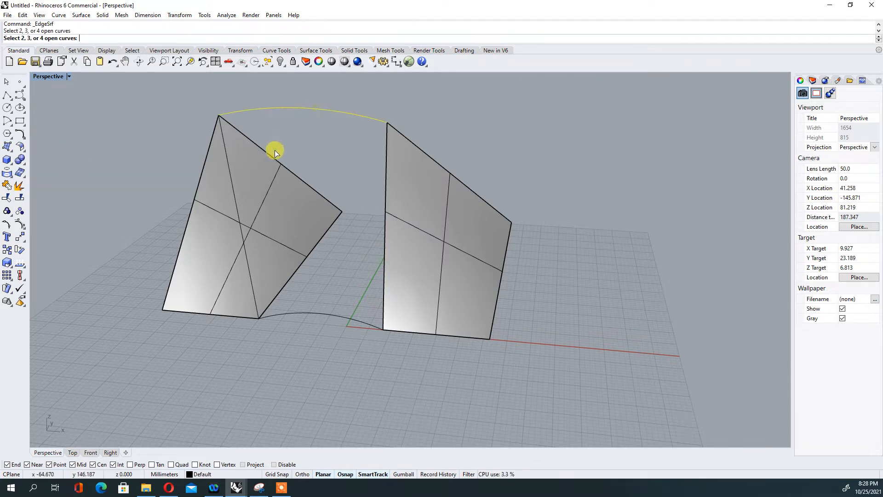
click(236, 204)
click(300, 313)
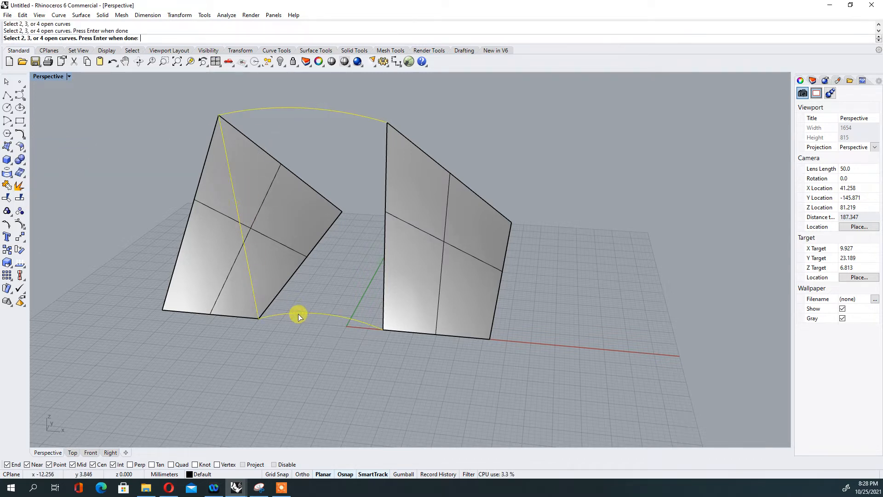
click(384, 230)
right_drag(385, 230, 340, 250)
Step: Delete the original surface together with the arched surface between the two arcs
click(430, 255)
right_drag(430, 254, 391, 243)
shift+click(412, 246)
key(Delete)
Step: Join the upper arc with the adjoining sloped line, and the lower arc with the base line on the X axis
drag(502, 335, 532, 327)
drag(428, 121, 361, 165)
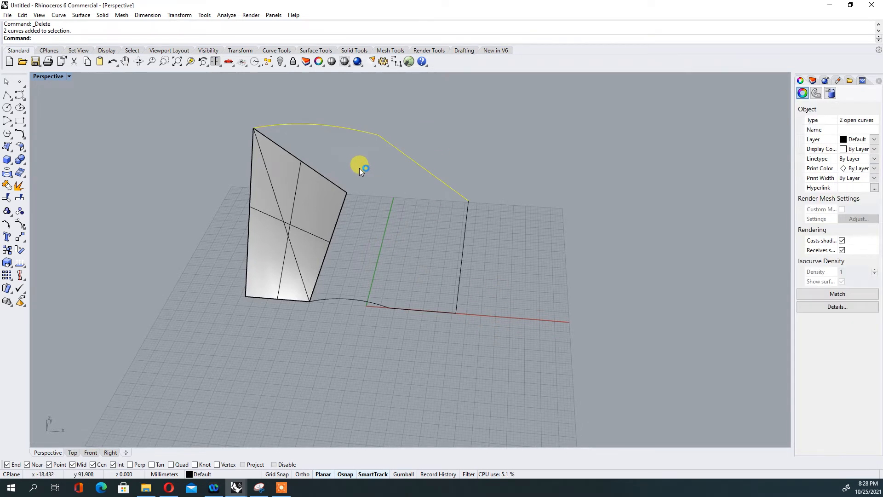
key(Return)
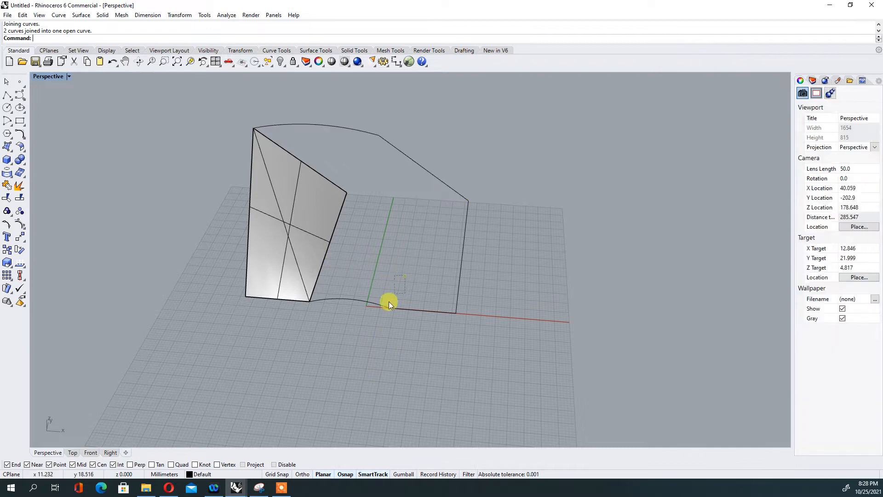
drag(388, 301, 363, 343)
click(459, 294)
key(Escape)
click(302, 278)
click(363, 341)
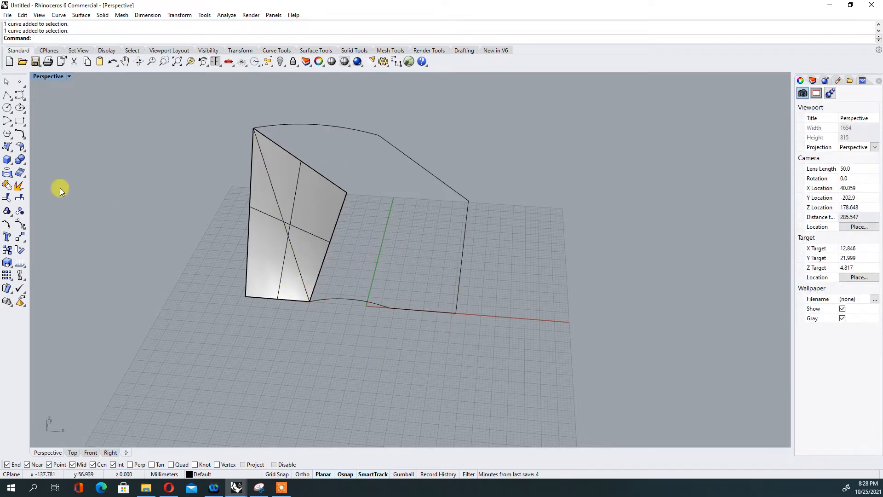
Step: Create an edge-curve surface from the two joined curves, the far side line and the diagonal line
click(12, 150)
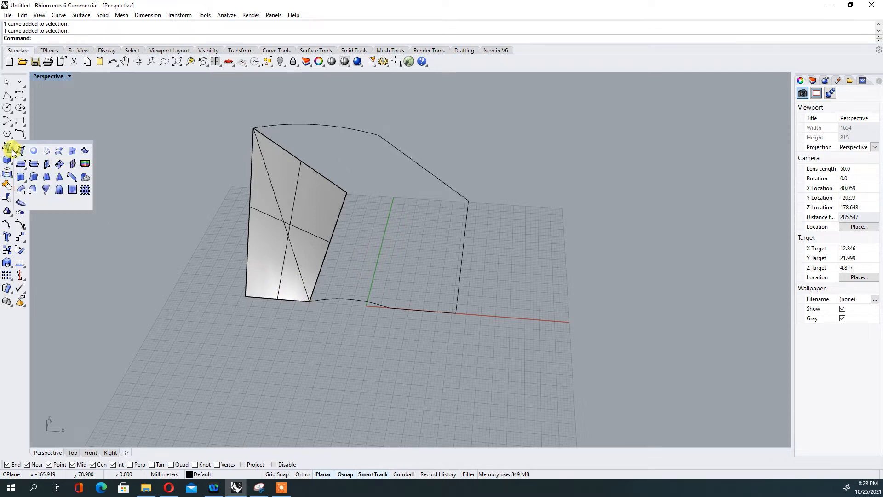
click(71, 151)
click(364, 137)
click(459, 259)
click(399, 306)
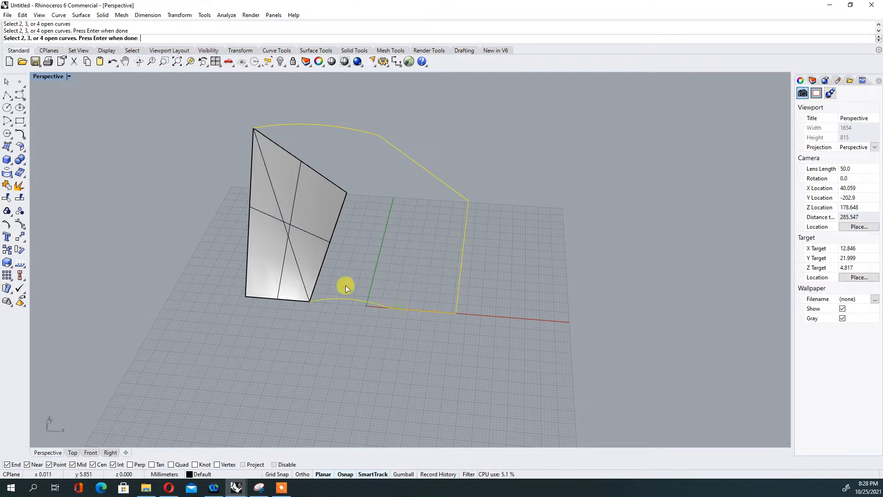
click(293, 258)
right_drag(403, 291, 415, 234)
scroll(415, 235, up, 10)
right_drag(488, 259, 405, 290)
scroll(404, 289, down, 5)
right_drag(492, 292, 556, 288)
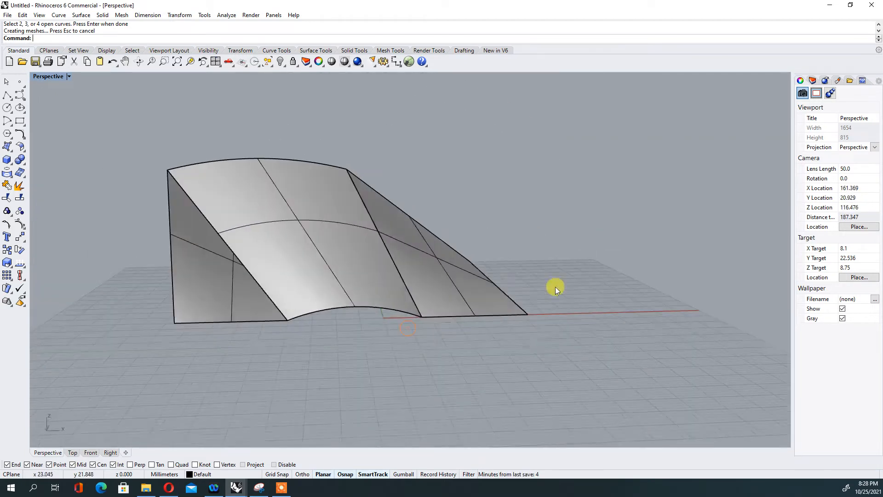
Step: Delete the edge-curve polysurface, followed by all remaining curves and the copied surface
click(353, 264)
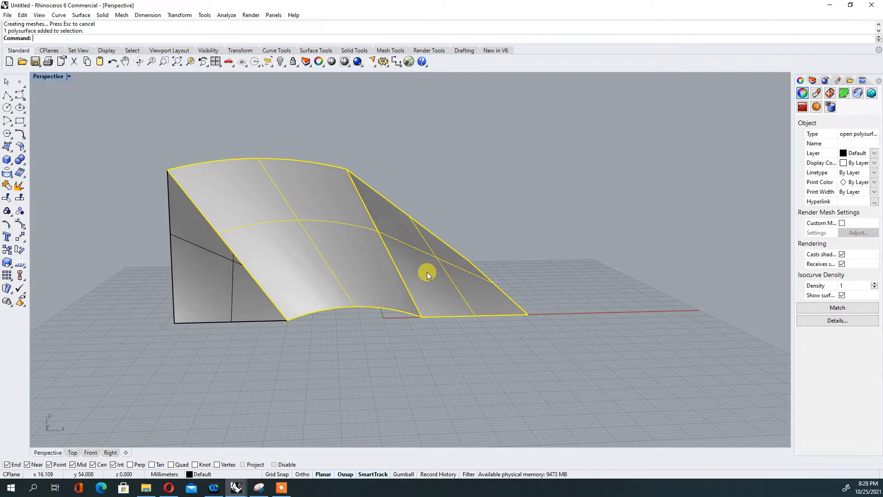
key(Delete)
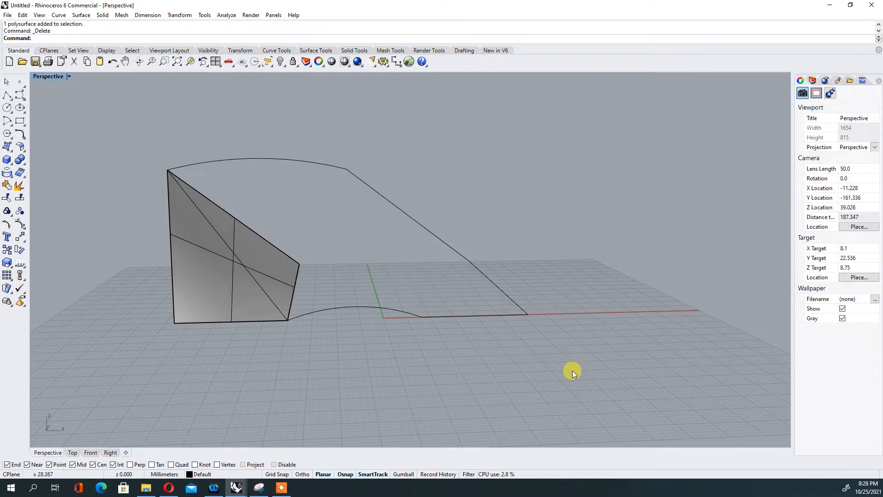
right_drag(572, 370, 516, 371)
mouse_move(578, 388)
mouse_down()
mouse_move(478, 291)
mouse_move(160, 90)
mouse_up()
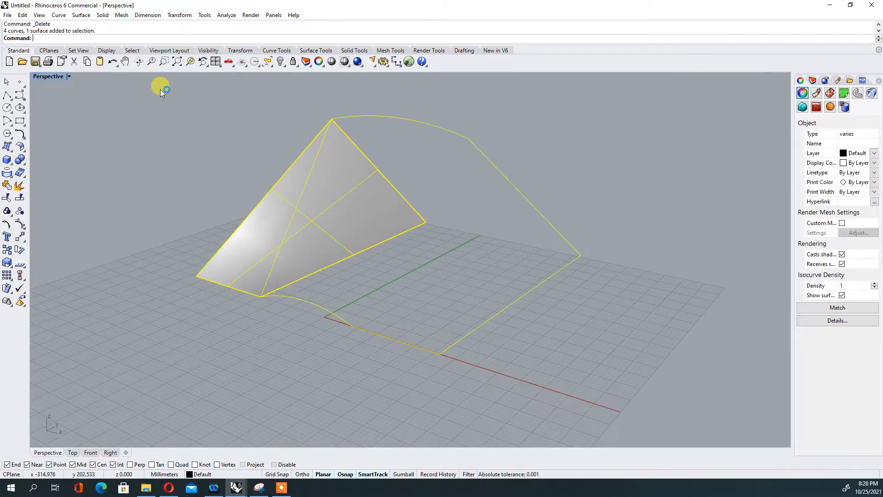
key(Delete)
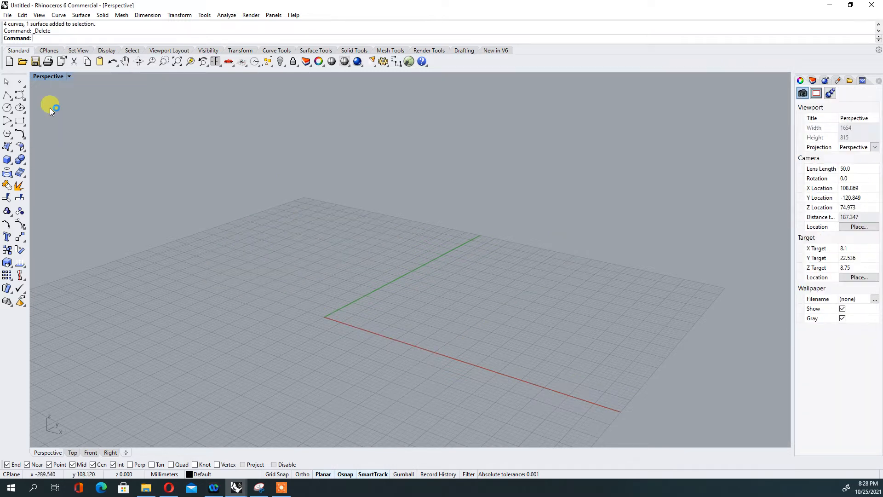
click(305, 51)
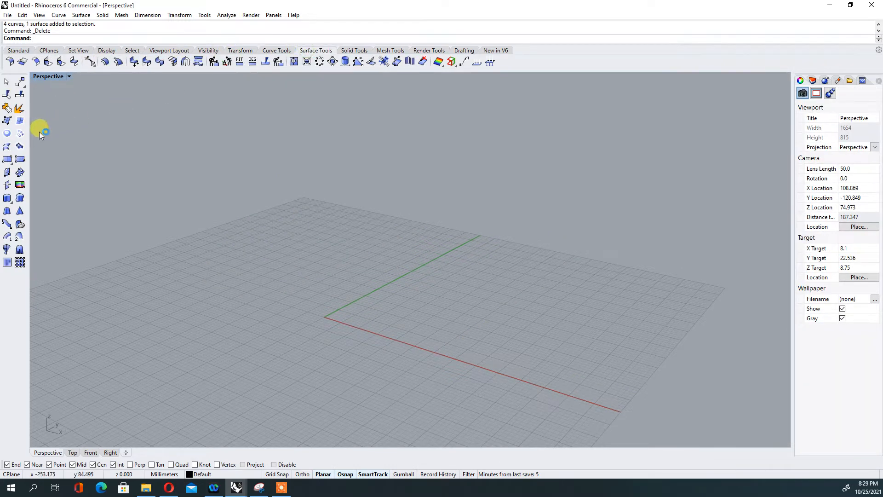
scroll(329, 217, down, 5)
scroll(334, 257, up, 4)
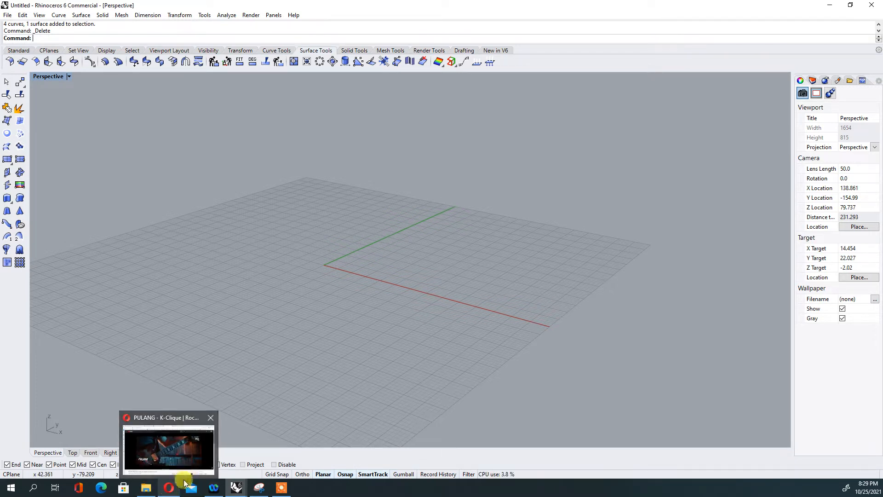
Step: Switch to the open Tikus file and isolate the trimmed top surface of the mouse body on layer Body 2
mouse_move(239, 488)
click(198, 450)
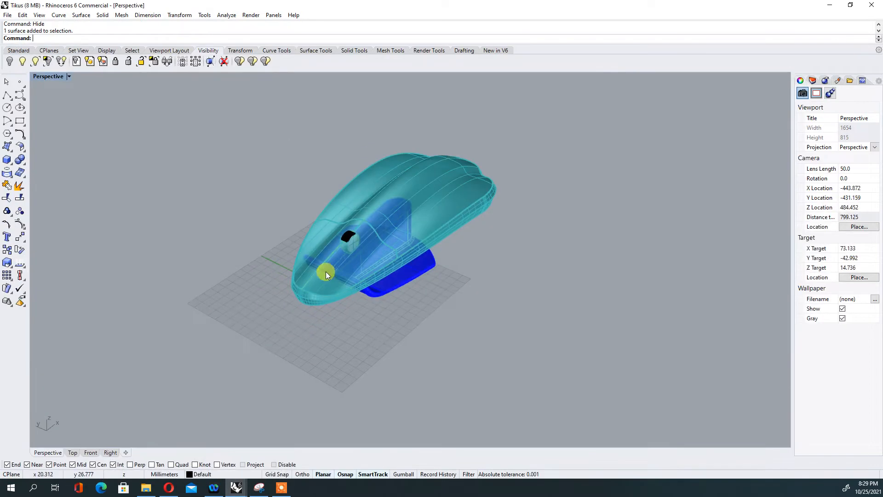
right_drag(415, 204, 482, 194)
scroll(359, 187, up, 12)
right_drag(544, 199, 483, 203)
click(483, 203)
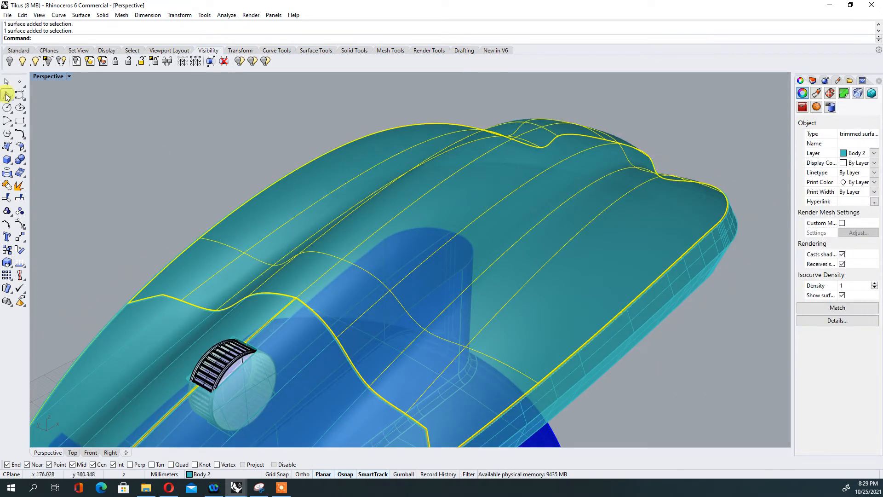
click(49, 63)
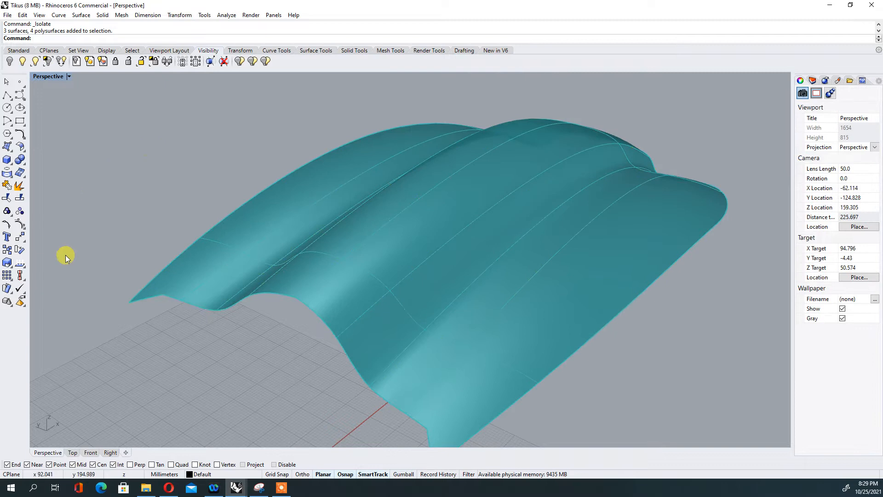
Step: Show the isolated body surface in the Top viewport with the Shaded display mode
click(72, 452)
scroll(291, 297, down, 5)
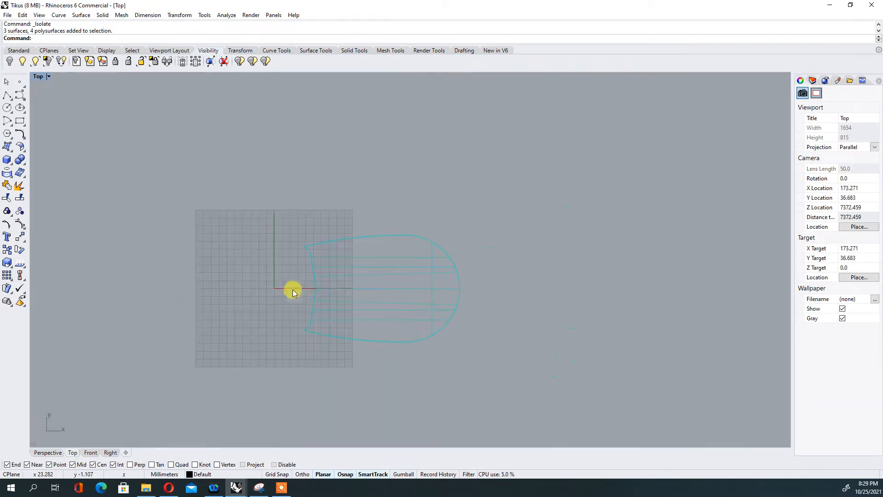
click(51, 77)
click(58, 97)
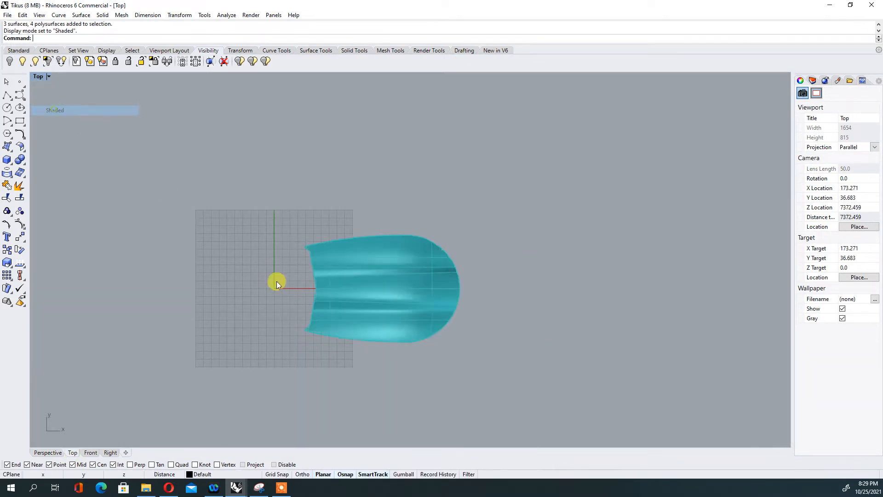
scroll(379, 283, up, 4)
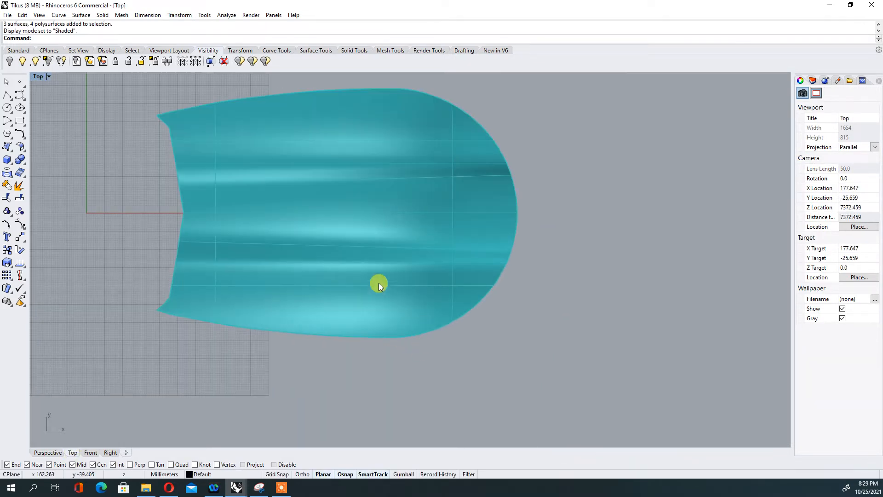
Step: Draw an ellipse centred on the body's midline, with a second semi-axis of about 22 mm, and set the Top viewport to Ghosted
click(19, 108)
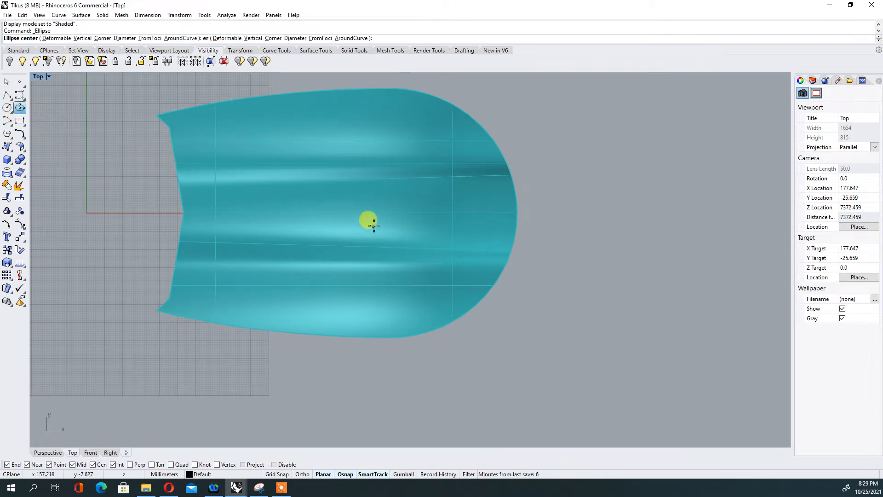
click(357, 212)
shift+click(431, 222)
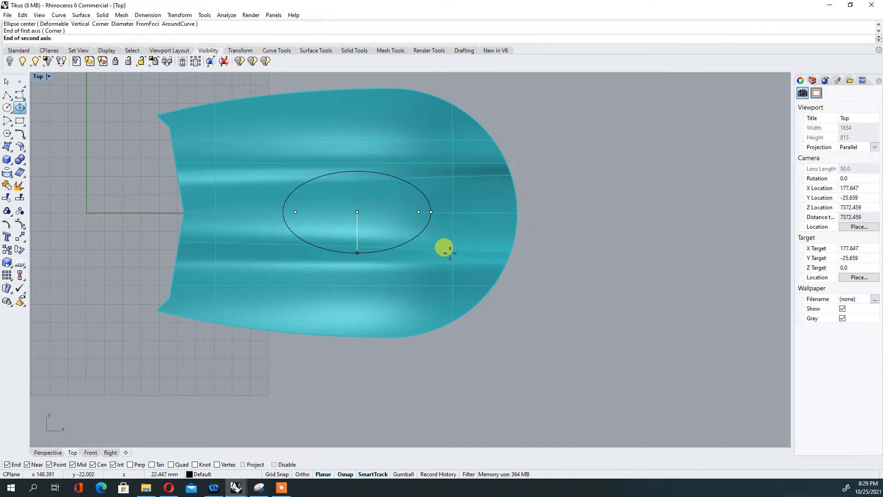
key(Escape)
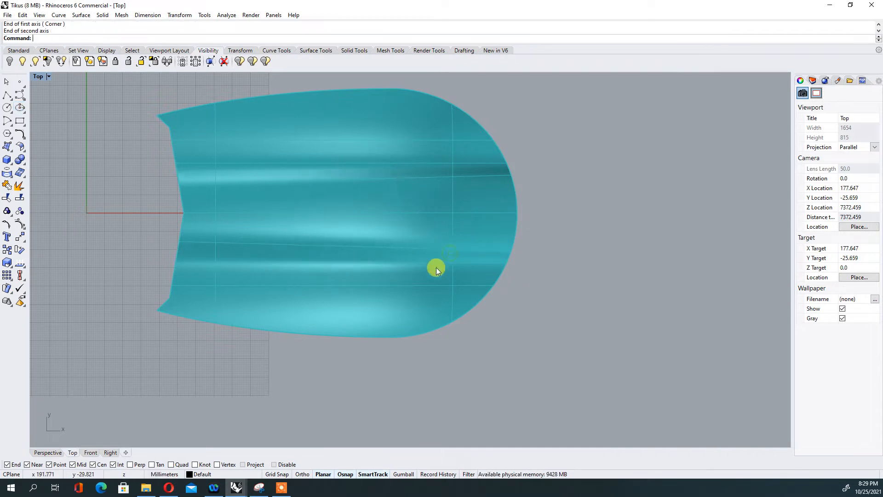
click(45, 76)
click(66, 131)
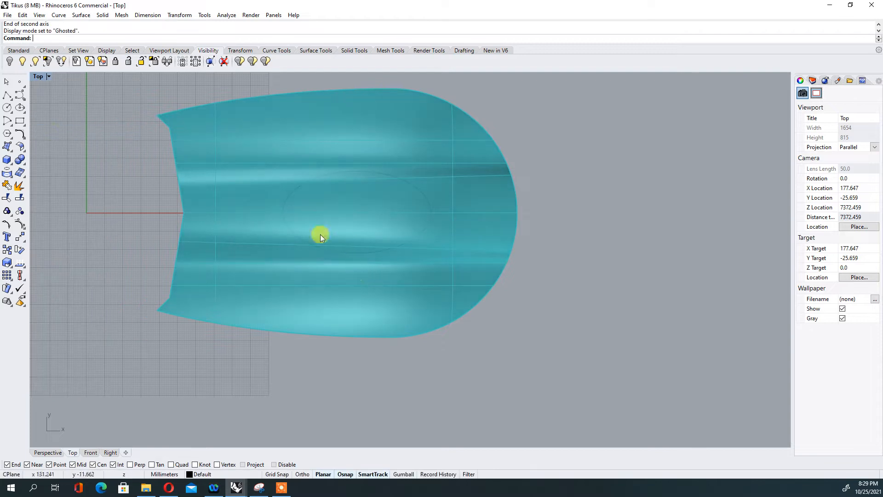
Step: Split the body surface with the ellipse and delete the inner elliptical piece
text(Split)
key(Return)
click(446, 284)
key(Return)
click(422, 244)
key(Return)
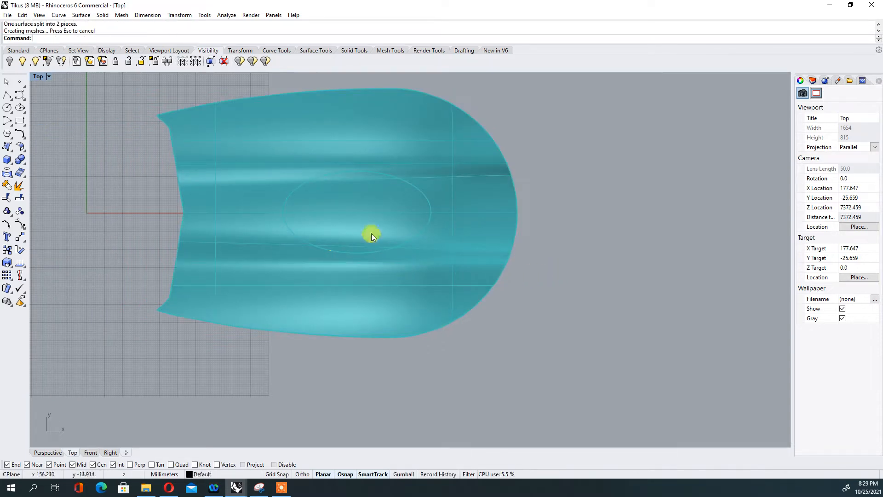
click(354, 231)
key(Delete)
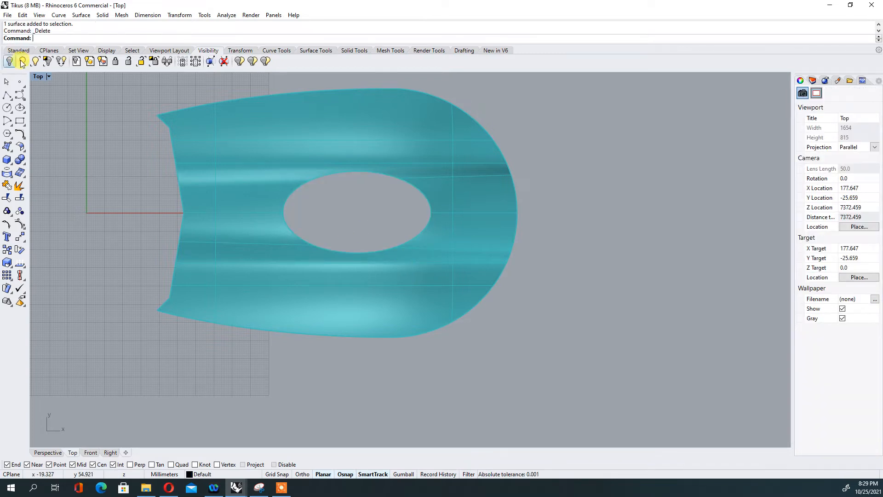
Step: Examine the elliptical opening in the body surface from several sides in the maximized Perspective viewport
double_click(37, 80)
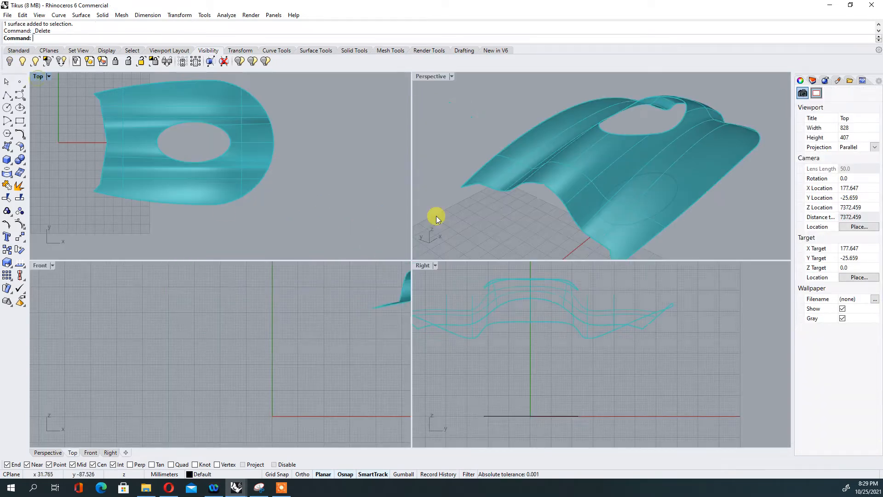
double_click(435, 79)
right_drag(472, 209, 449, 280)
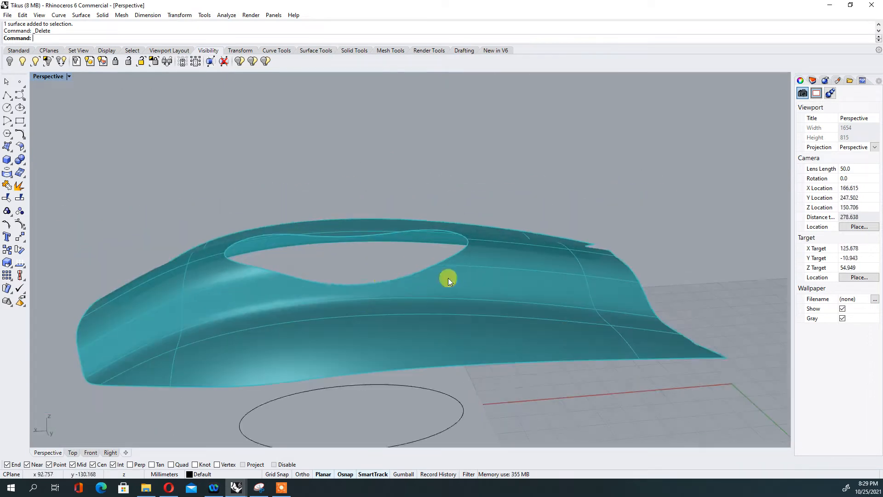
right_drag(440, 249, 379, 249)
scroll(352, 228, up, 5)
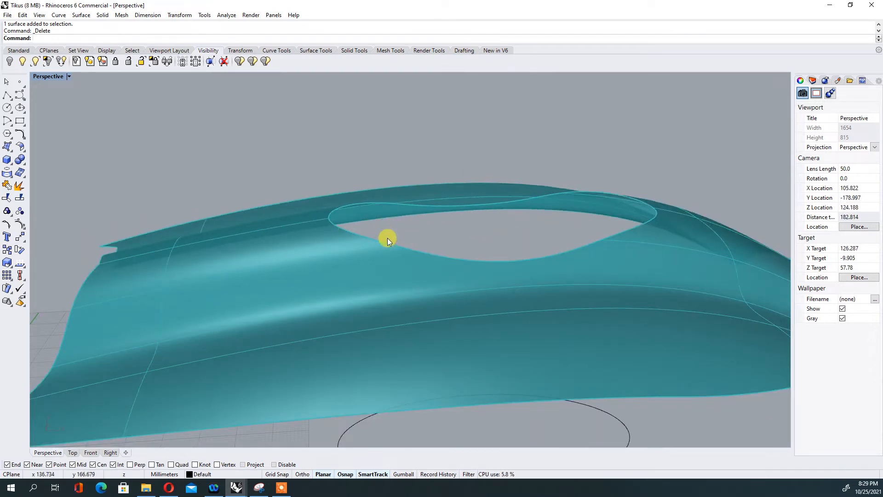
mouse_move(352, 225)
right_down()
mouse_move(373, 302)
mouse_move(372, 226)
mouse_move(384, 260)
mouse_move(384, 216)
mouse_move(359, 241)
right_up()
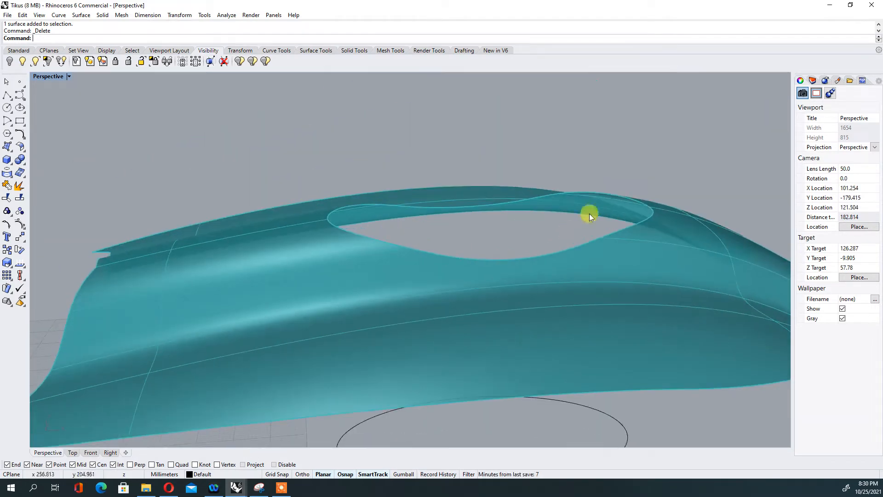
right_drag(469, 243, 475, 260)
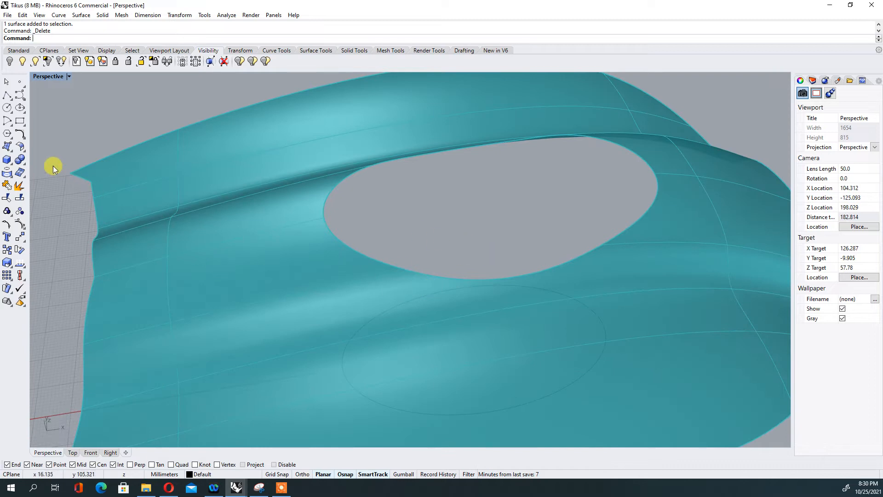
Step: Try a Patch surface across the opening's edge with 5 U and 5 V spans, and preview it
click(7, 147)
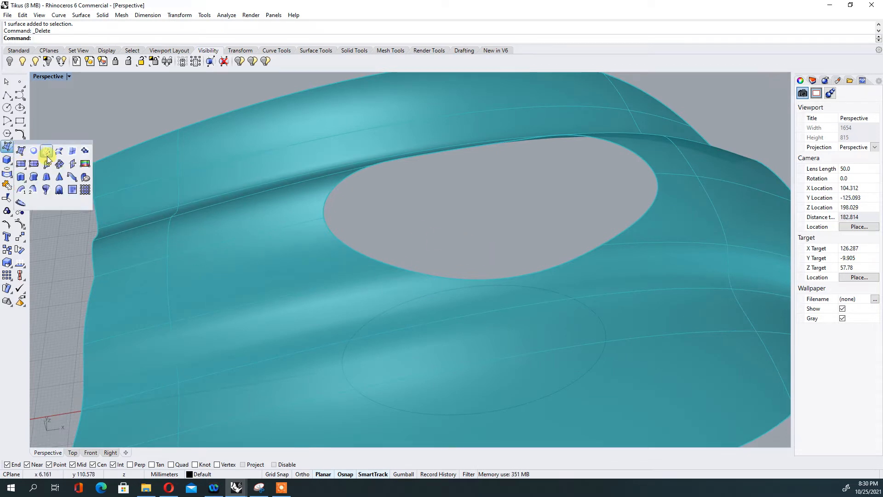
click(85, 152)
click(327, 211)
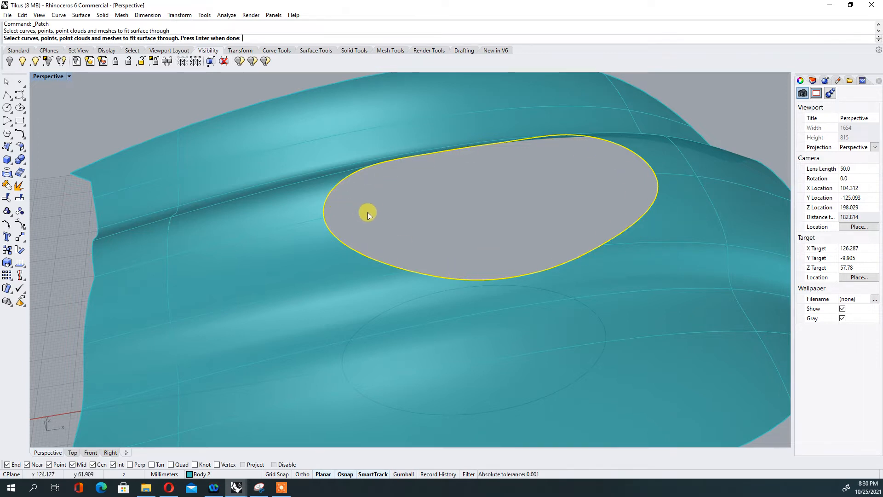
key(Return)
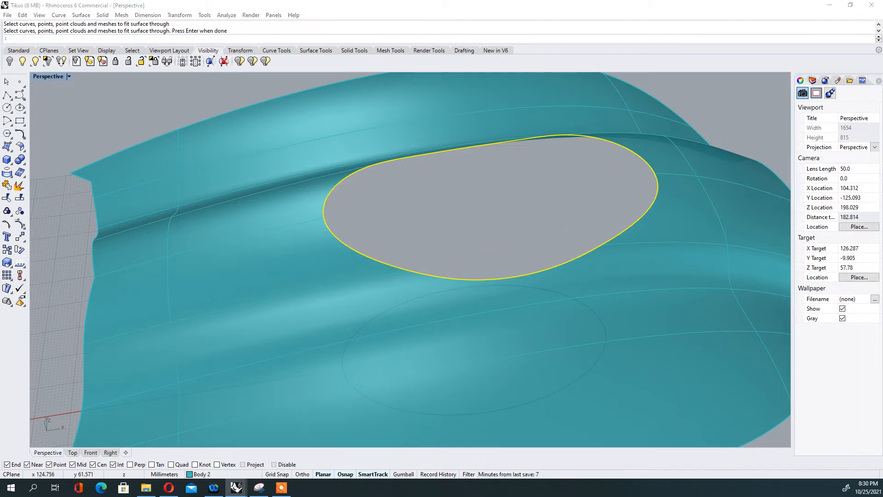
drag(423, 133, 144, 133)
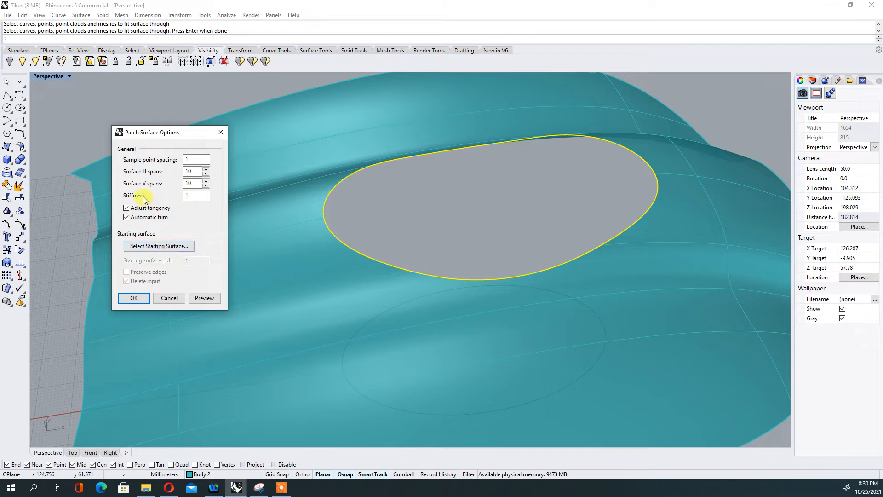
double_click(189, 171)
text(5)
double_click(189, 183)
text(5)
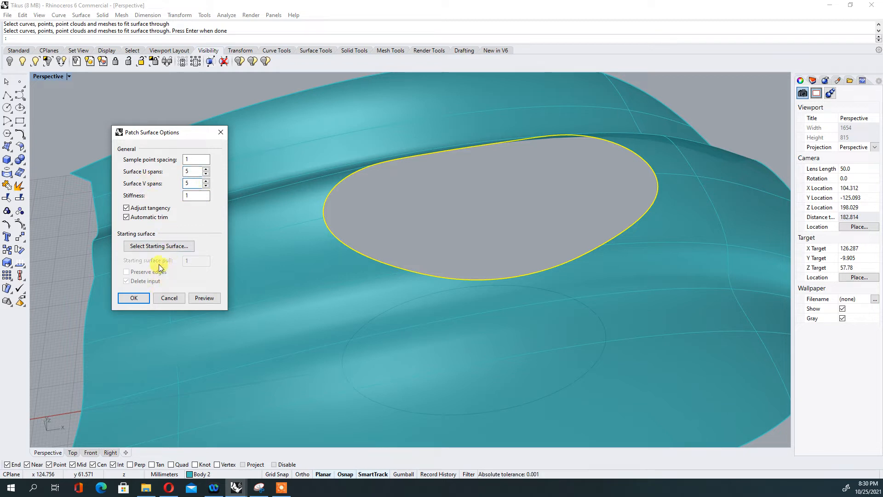
click(204, 298)
Step: Preview the patch with 2 U and 2 V spans, inspect its shape, and cancel the Patch command
right_drag(380, 286, 506, 292)
drag(192, 172, 176, 180)
text(22)
click(203, 297)
right_drag(230, 294, 460, 236)
right_drag(519, 234, 554, 280)
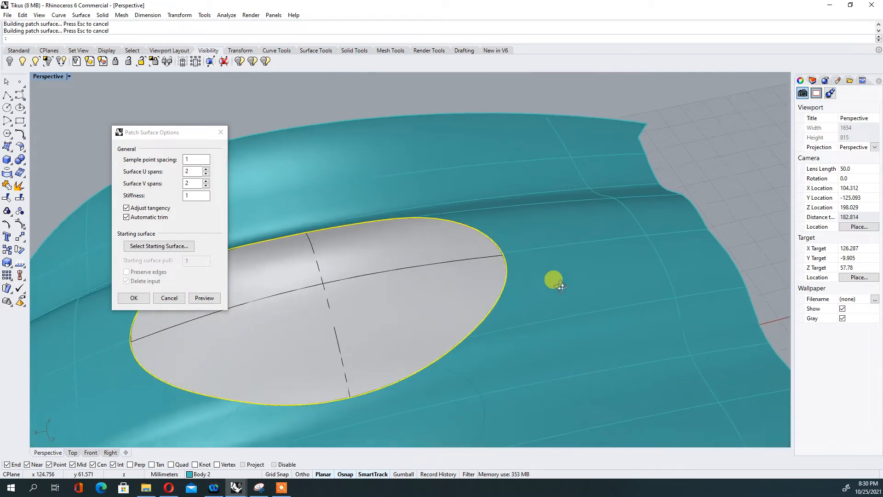
key(Escape)
Step: Fill the elliptical opening with a Patch surface built from its edge
right_drag(481, 282, 377, 275)
key(Return)
click(206, 146)
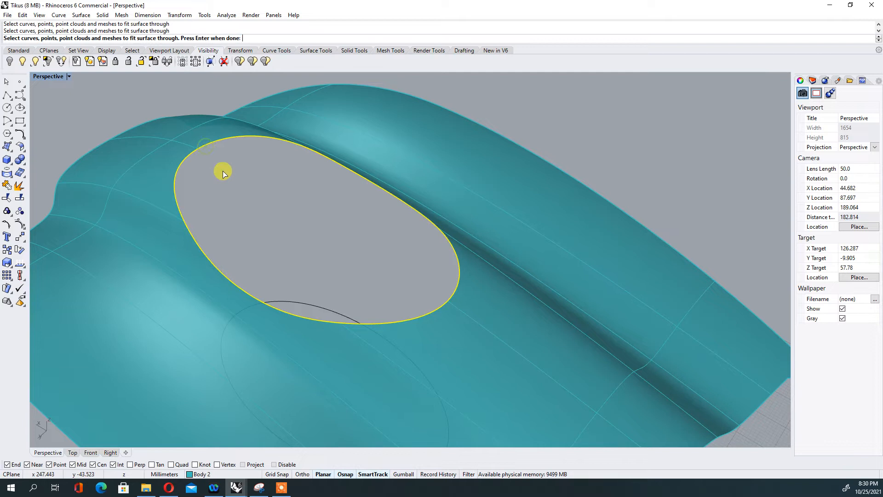
key(Return)
click(134, 297)
Step: Inspect the patch surface from several sides and turn on its control points
right_drag(142, 292, 463, 282)
right_drag(367, 271, 312, 279)
scroll(316, 262, up, 8)
right_drag(343, 253, 87, 196)
click(307, 231)
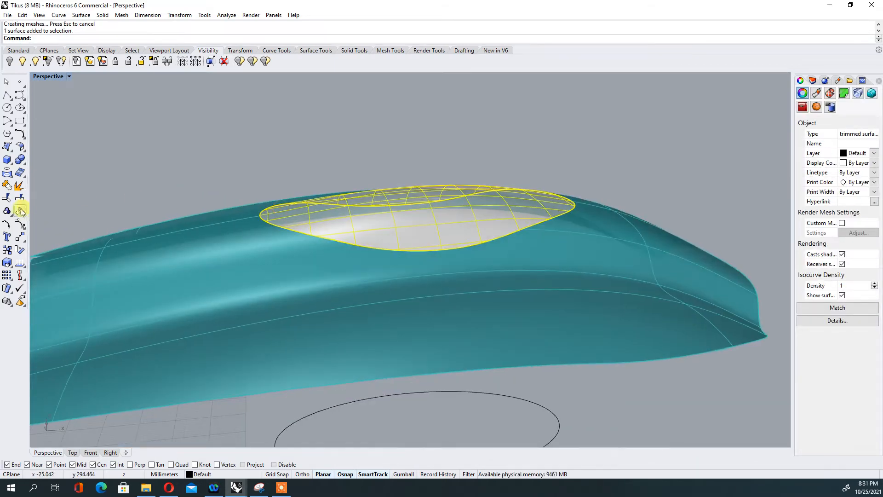
click(19, 224)
right_drag(317, 246, 422, 250)
click(422, 251)
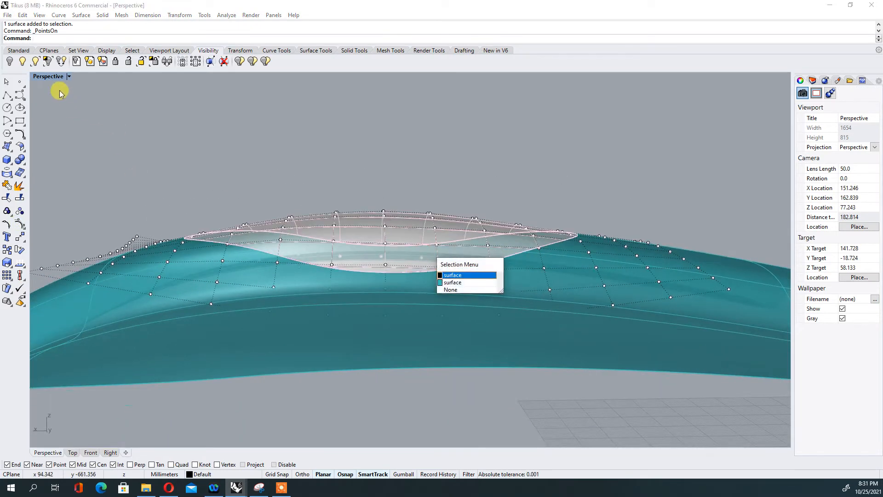
click(186, 107)
Step: In the maximized Front viewport, move the upper control points in the patch's four middle columns straight up about 2.6 mm
double_click(41, 78)
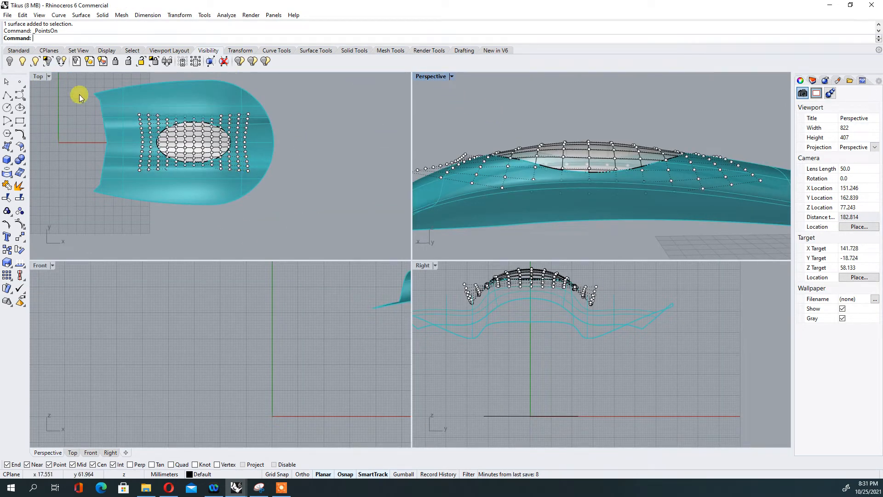
scroll(214, 325, down, 15)
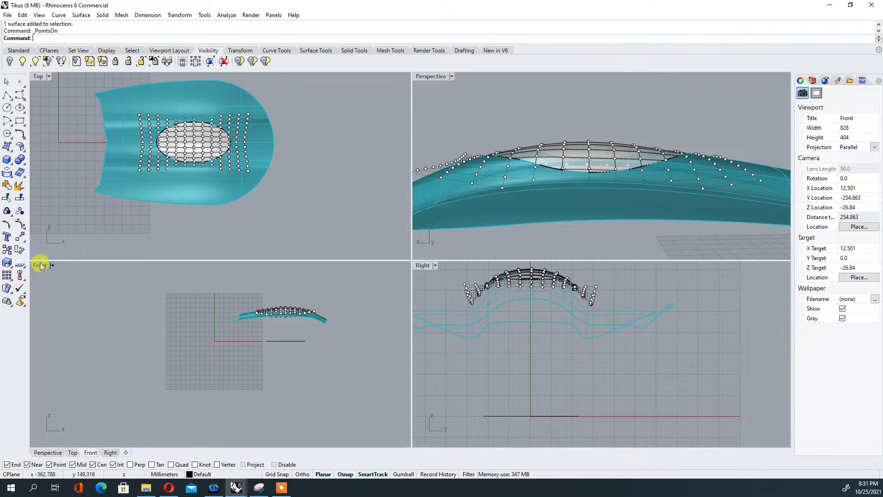
double_click(40, 265)
scroll(536, 157, up, 10)
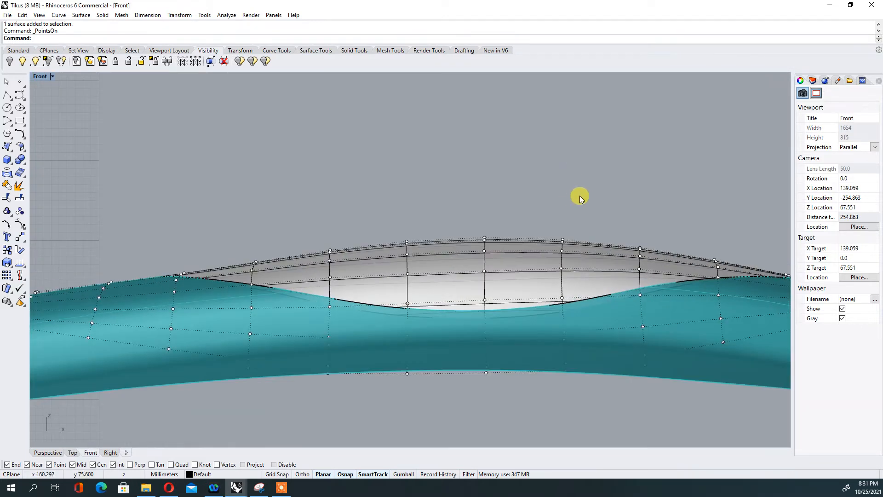
drag(333, 262, 313, 264)
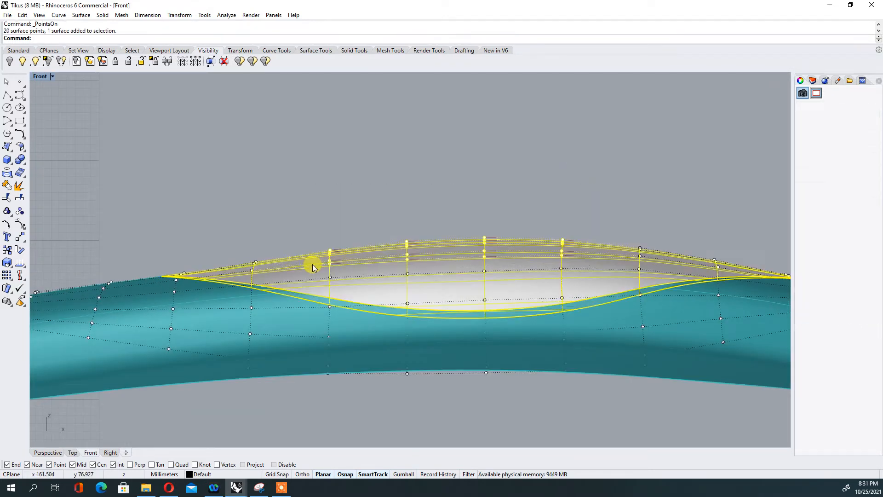
text(m)
key(Return)
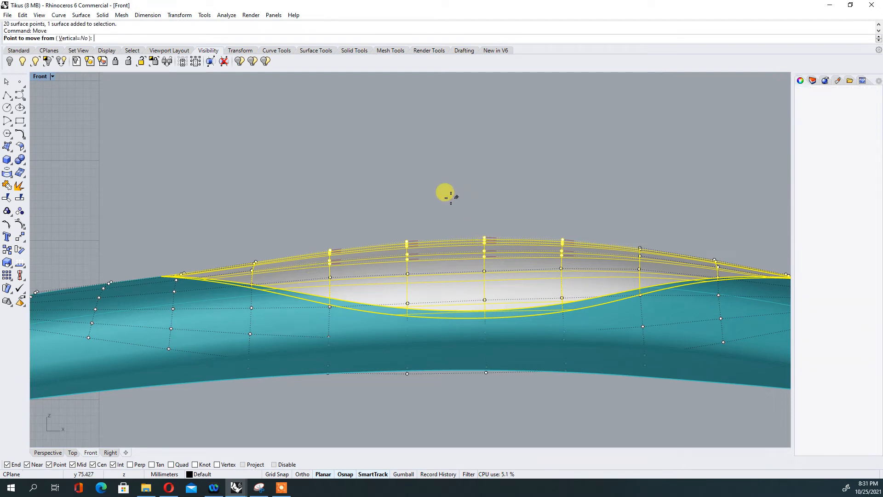
click(451, 201)
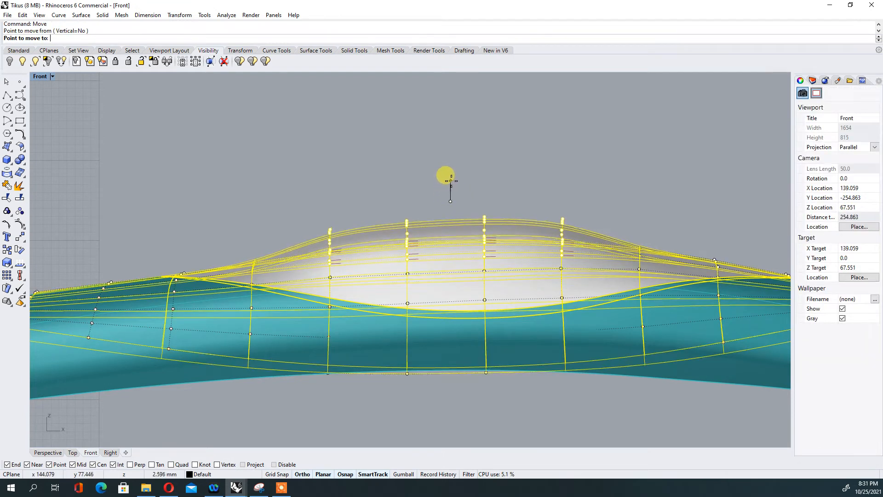
click(450, 179)
Step: Move the upper control points in the patch's two central columns straight up about 1.7 mm
drag(508, 163, 398, 247)
key(Return)
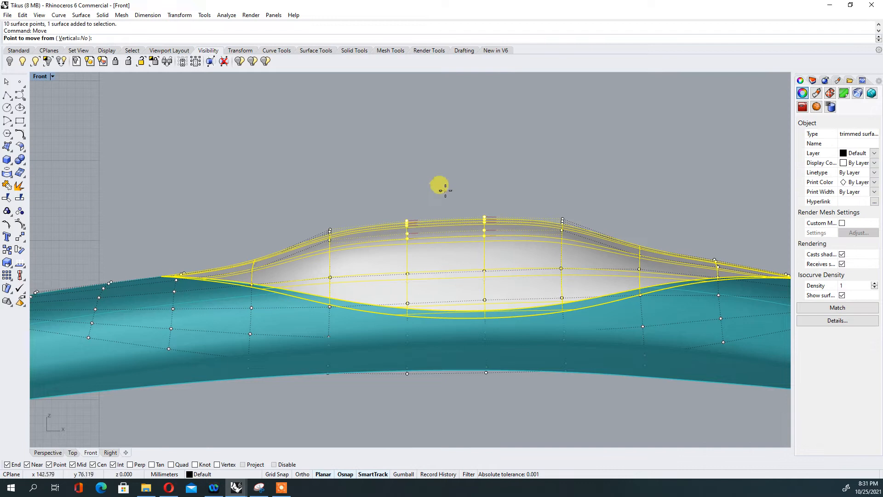
click(450, 188)
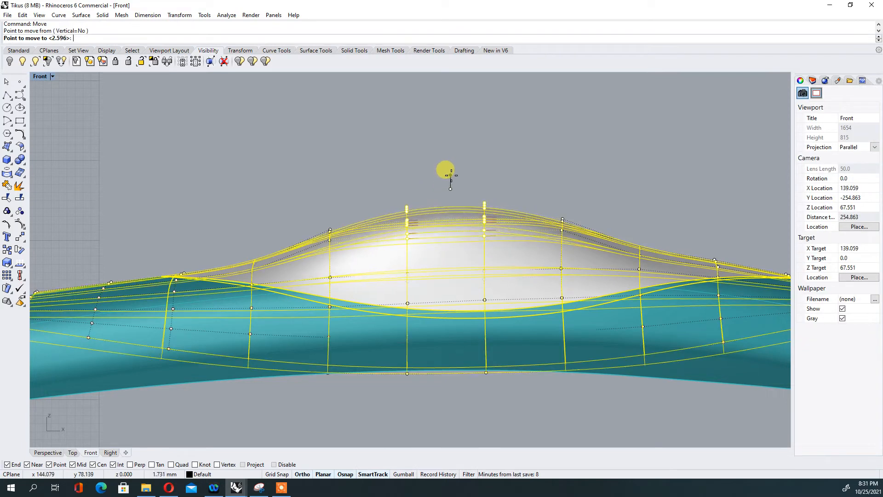
click(451, 174)
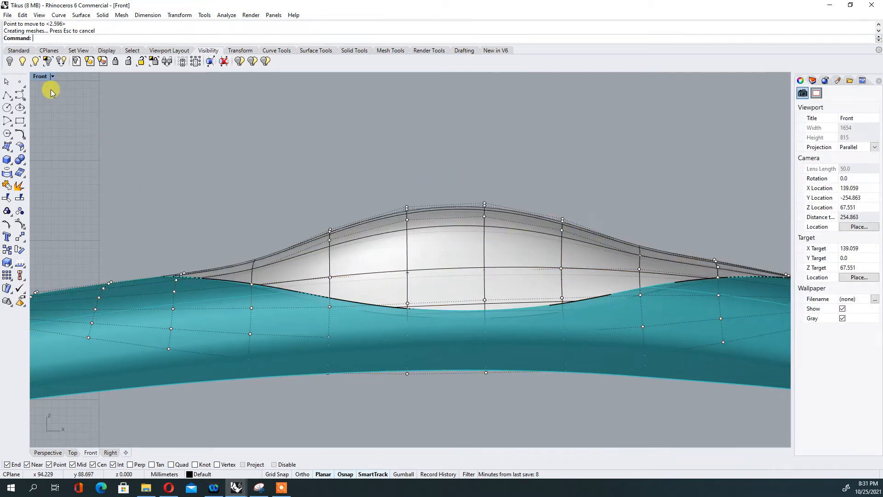
Step: Examine the bulged patch and its transition to the body surface from several sides in the Perspective viewport
double_click(35, 76)
click(427, 80)
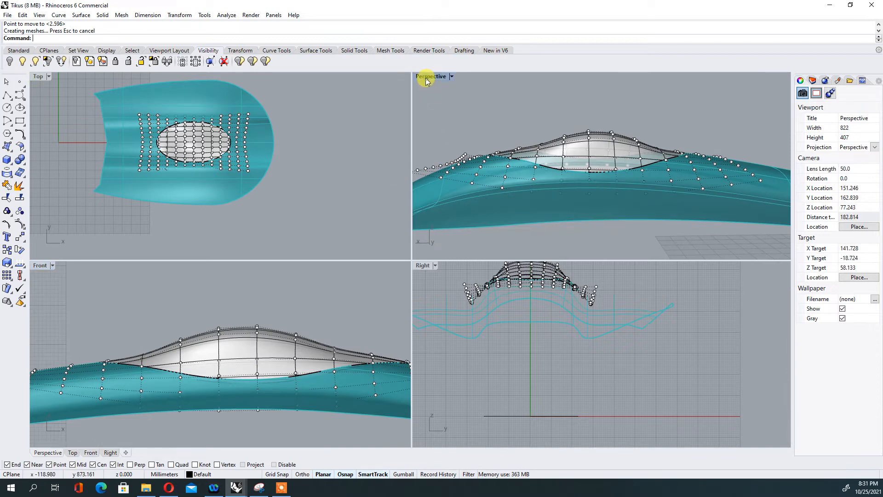
double_click(426, 77)
right_drag(263, 208, 248, 310)
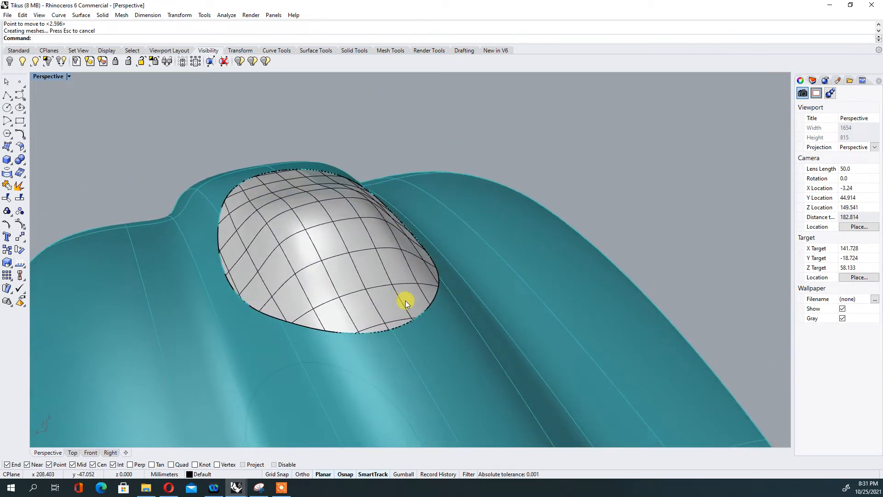
right_drag(405, 302, 263, 310)
right_drag(370, 180, 308, 171)
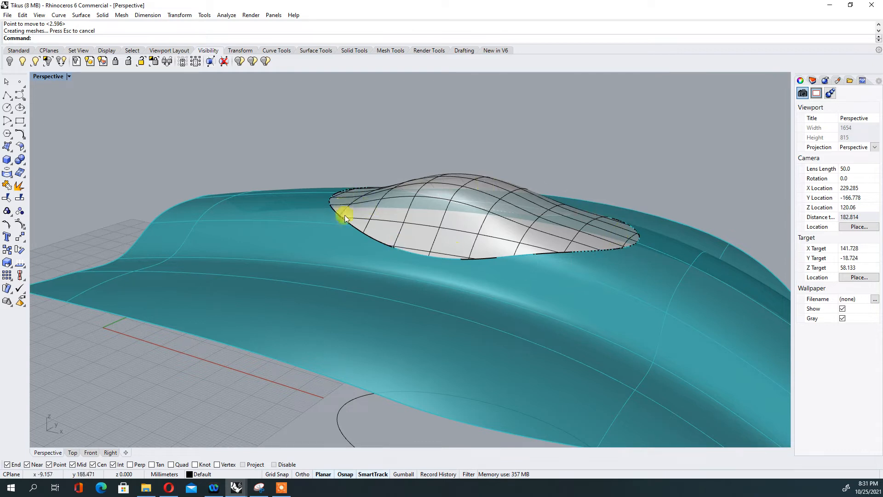
right_drag(410, 236, 518, 206)
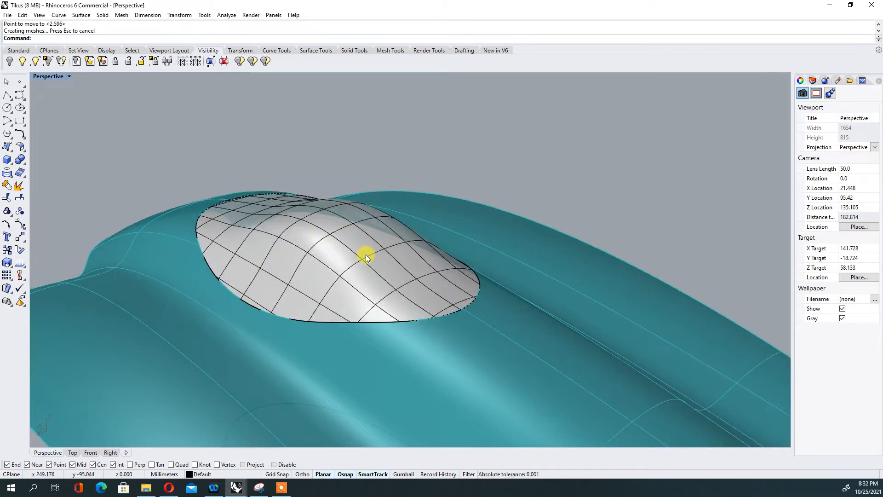
right_drag(335, 251, 286, 190)
Step: Delete the bulged patch surface and view the open elliptical hole from the side
click(317, 52)
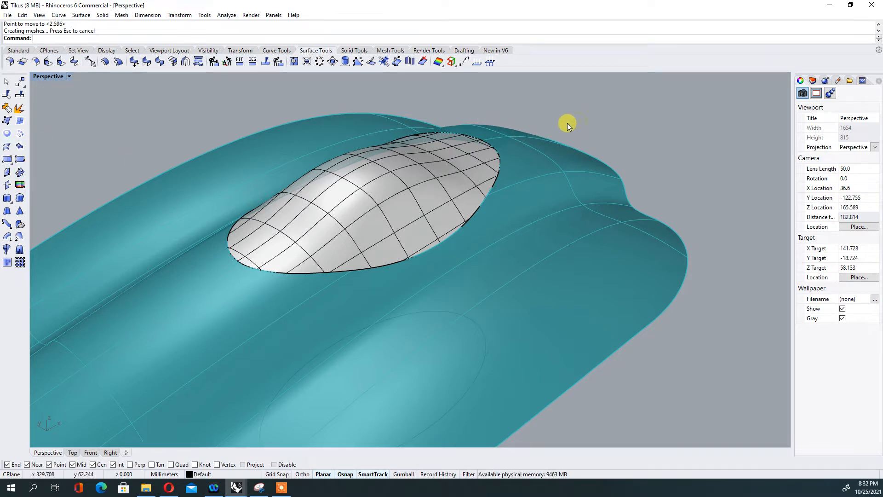
scroll(330, 175, down, 5)
right_drag(387, 231, 357, 184)
click(368, 194)
key(Delete)
scroll(365, 194, up, 4)
right_drag(310, 226, 435, 267)
right_drag(184, 343, 247, 242)
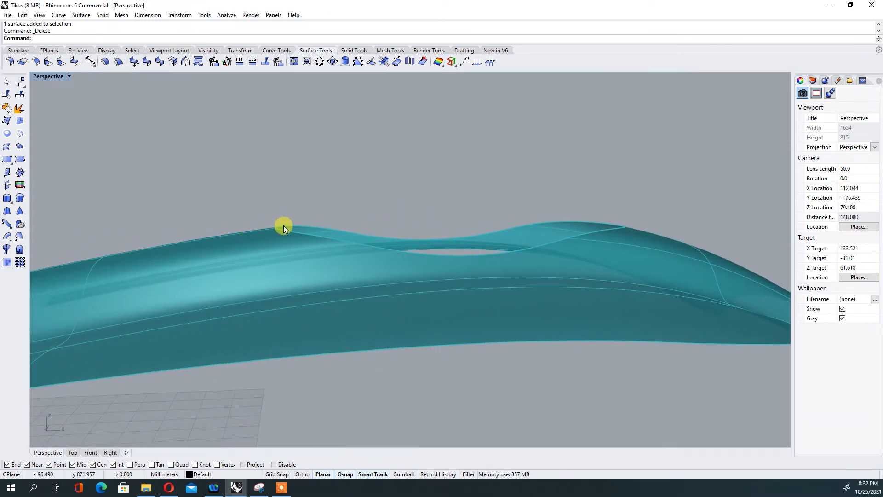
Step: Try to fill the elliptical opening in the mouse body with a planar surface built from its curved edge
right_drag(363, 260, 384, 280)
right_drag(322, 222, 429, 205)
scroll(364, 276, down, 8)
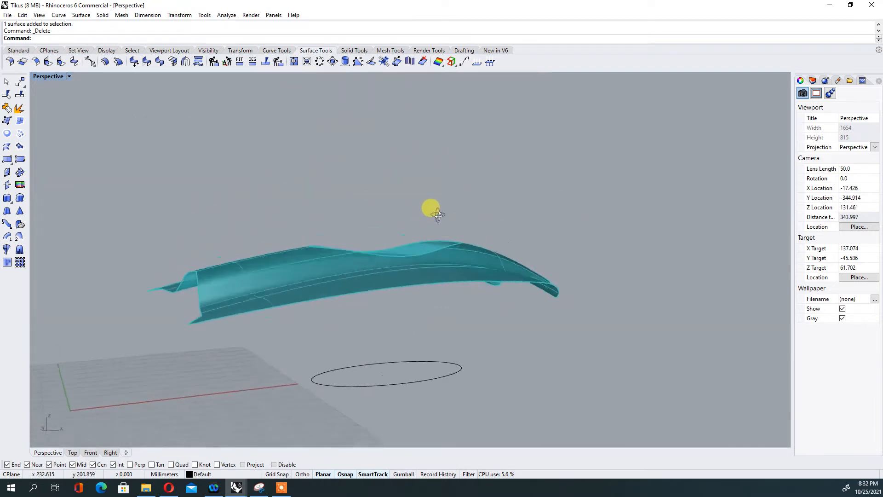
scroll(420, 237, up, 5)
click(7, 133)
right_drag(343, 297, 381, 233)
click(381, 229)
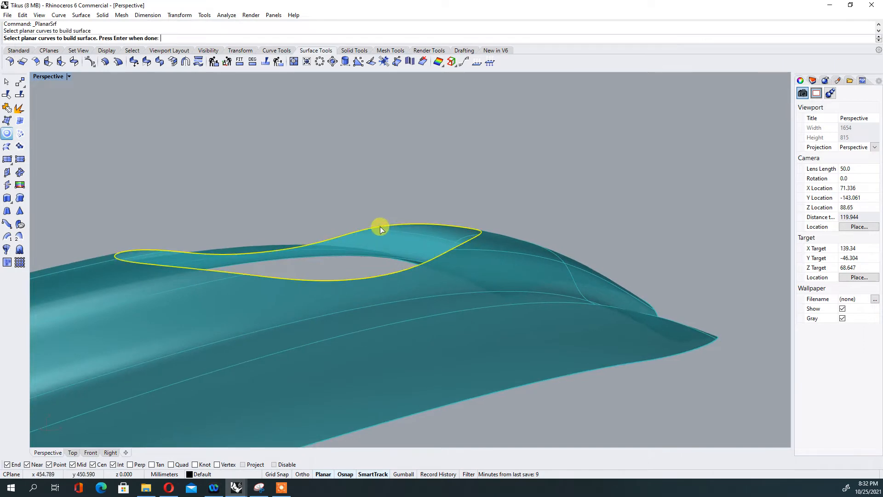
key(Return)
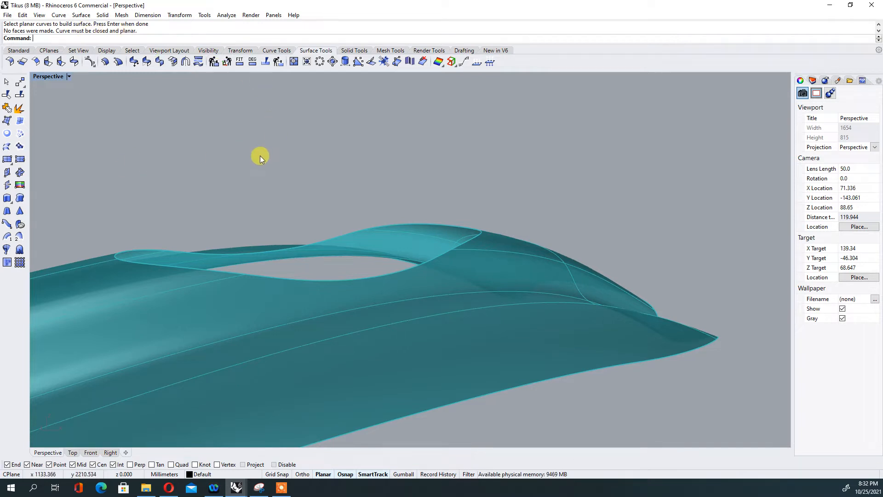
Step: Create a planar surface from the flat ellipse curve below the mouse body
scroll(261, 156, down, 3)
scroll(368, 290, up, 2)
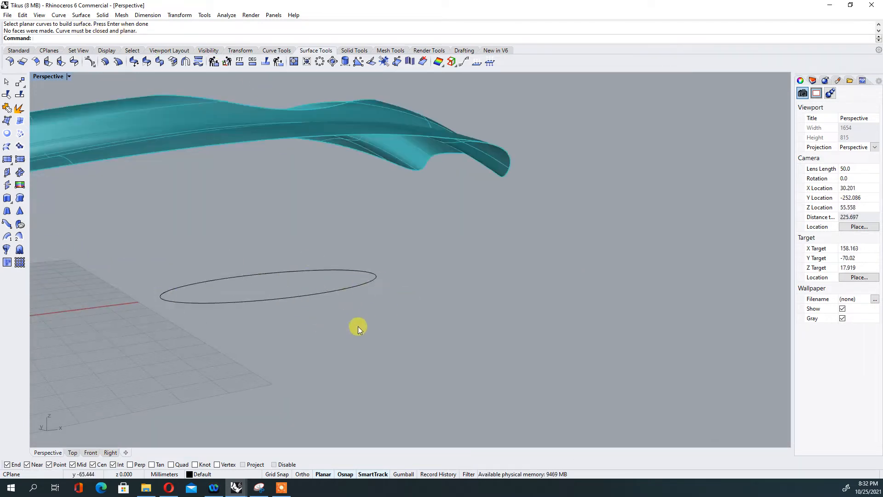
right_drag(325, 296, 296, 283)
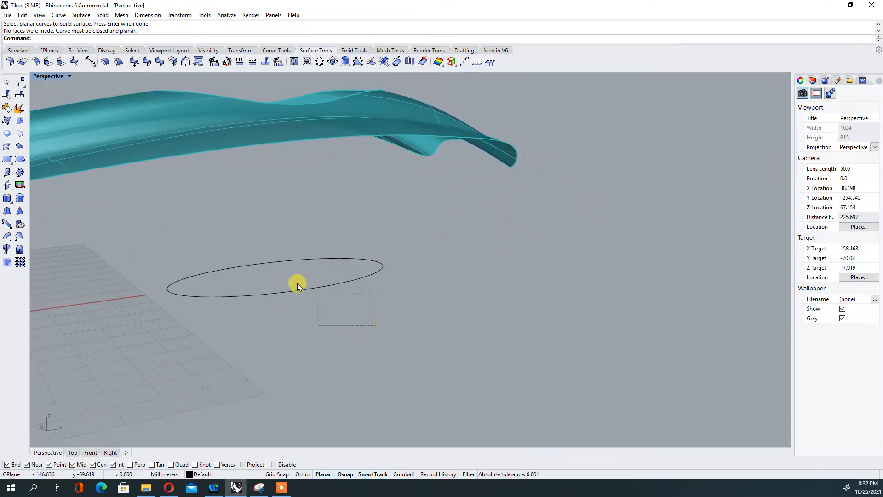
click(282, 291)
right_click(292, 308)
click(292, 323)
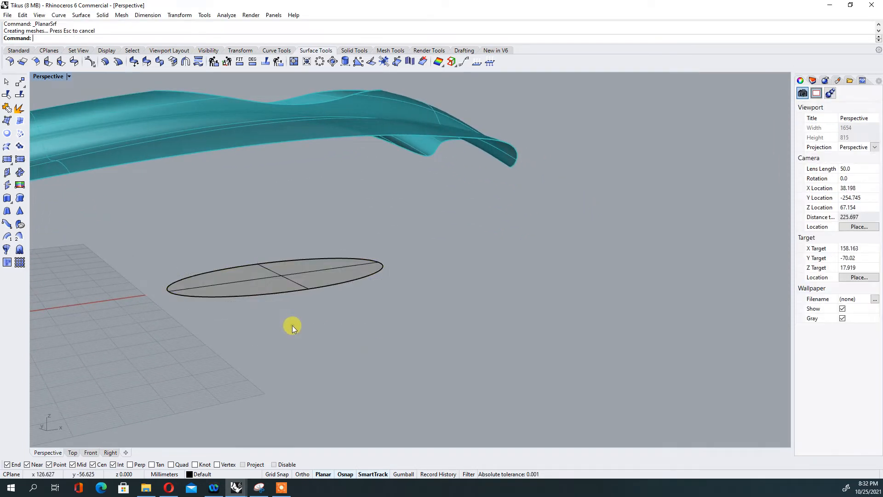
Step: Examine the flat elliptical surface below the mouse body from several angles and distances
right_drag(225, 267, 261, 293)
scroll(267, 296, up, 5)
scroll(432, 245, down, 5)
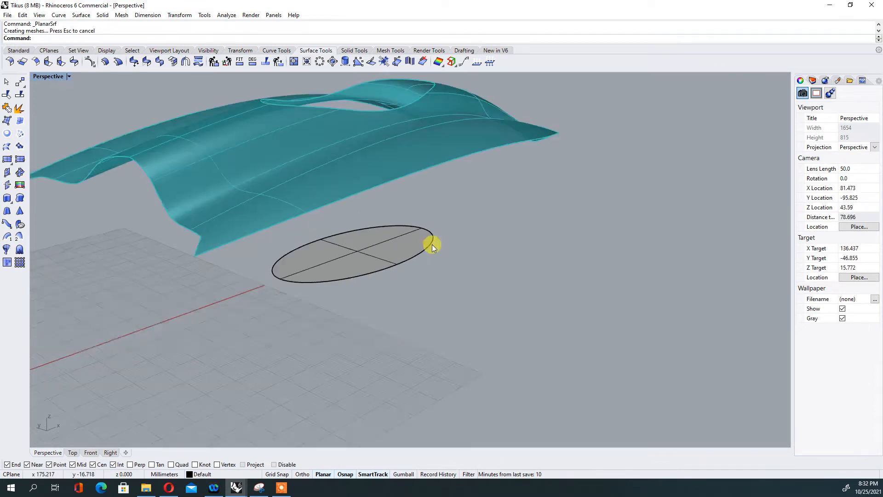
scroll(386, 250, up, 3)
scroll(389, 250, down, 4)
scroll(393, 249, down, 2)
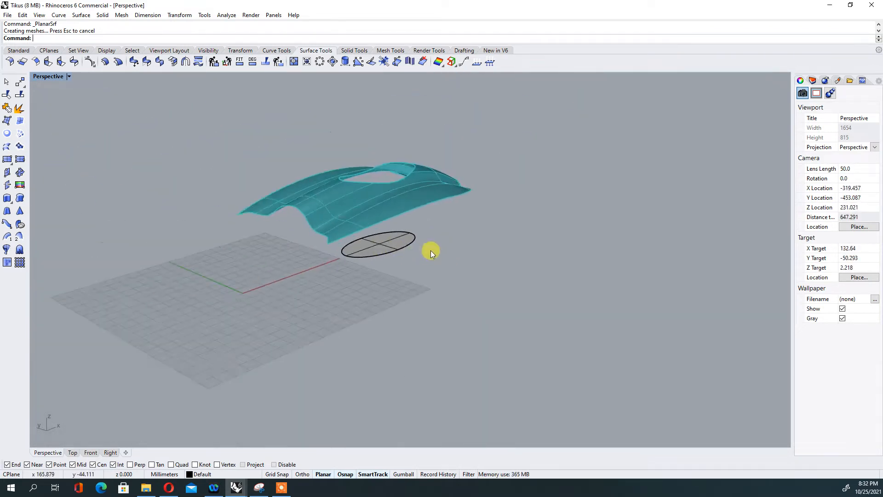
scroll(428, 250, up, 5)
scroll(386, 244, up, 1)
click(404, 230)
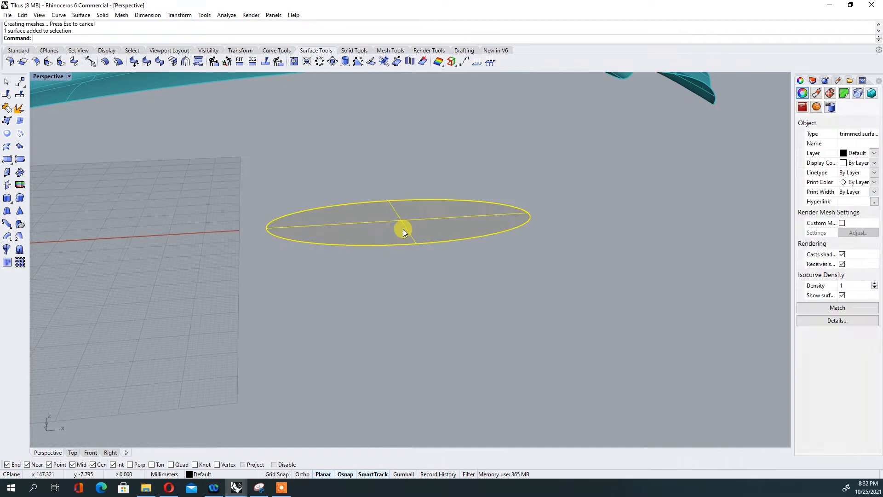
click(413, 286)
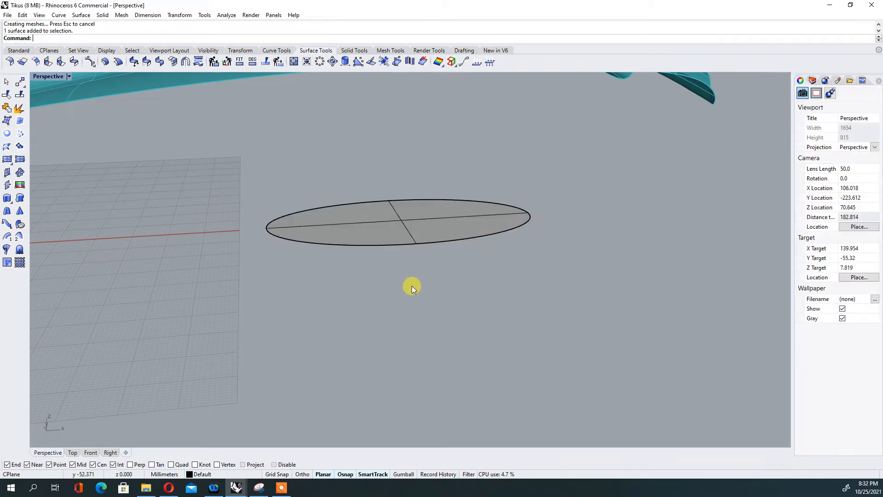
Step: Delete the flat elliptical surface below the mouse body, keeping its ellipse curve
click(396, 227)
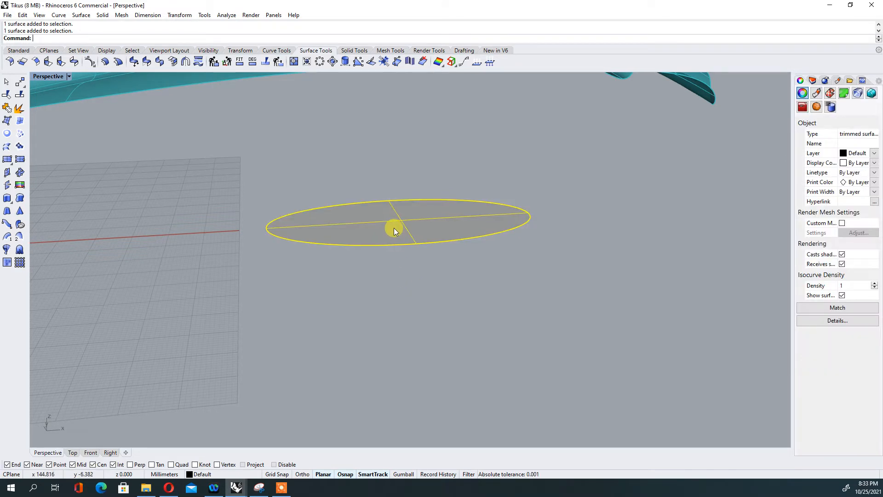
key(Delete)
scroll(394, 233, down, 4)
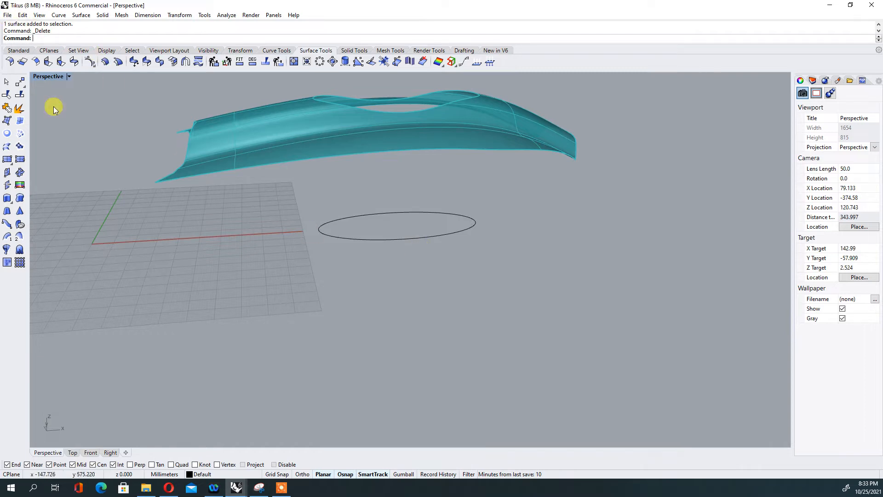
Step: Open the URTF1_PenHolderClock model from the URTF folder in Dropbox
click(7, 15)
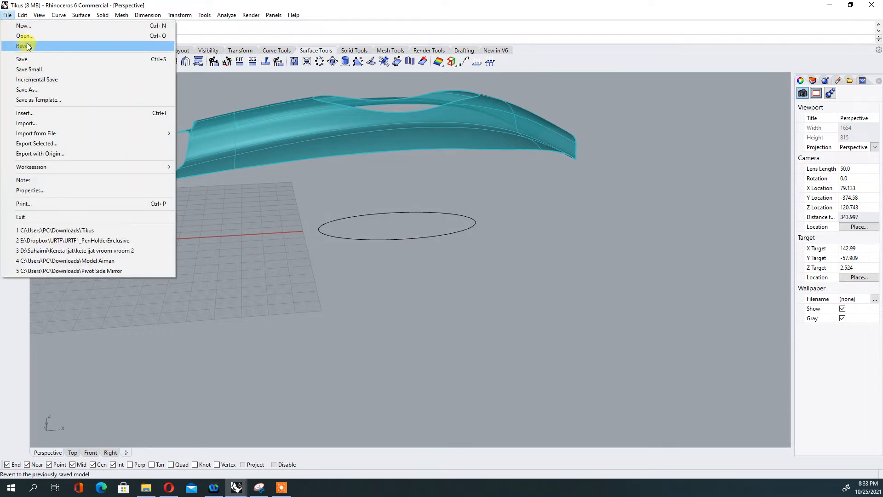
click(23, 42)
click(449, 277)
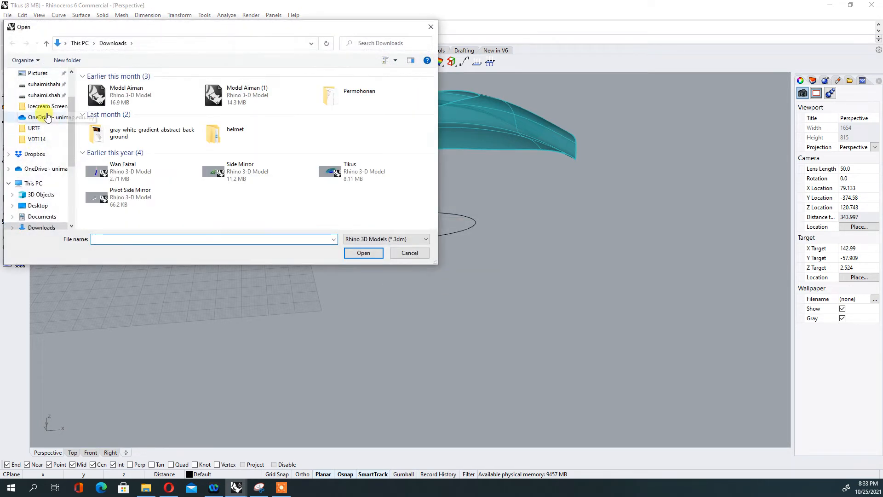
click(36, 155)
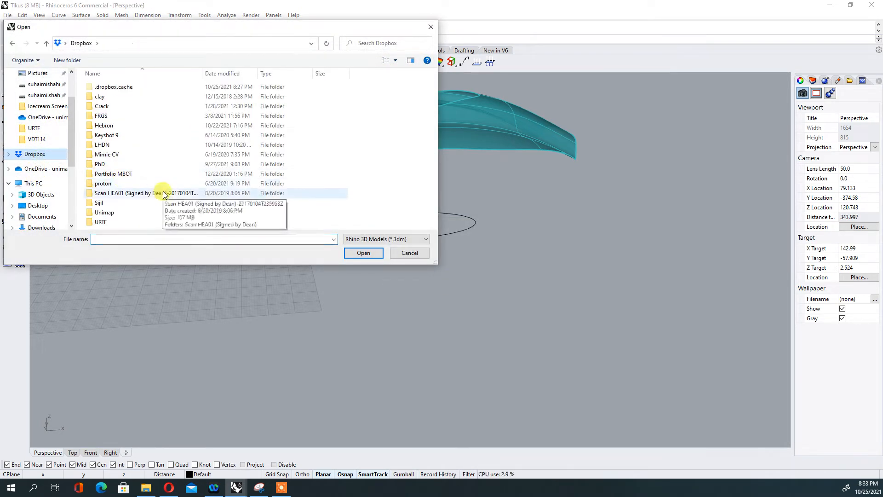
double_click(115, 222)
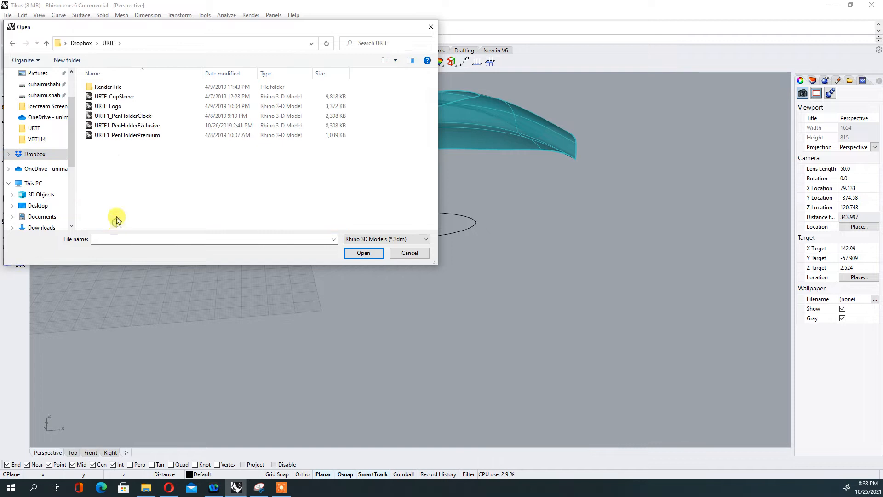
double_click(108, 118)
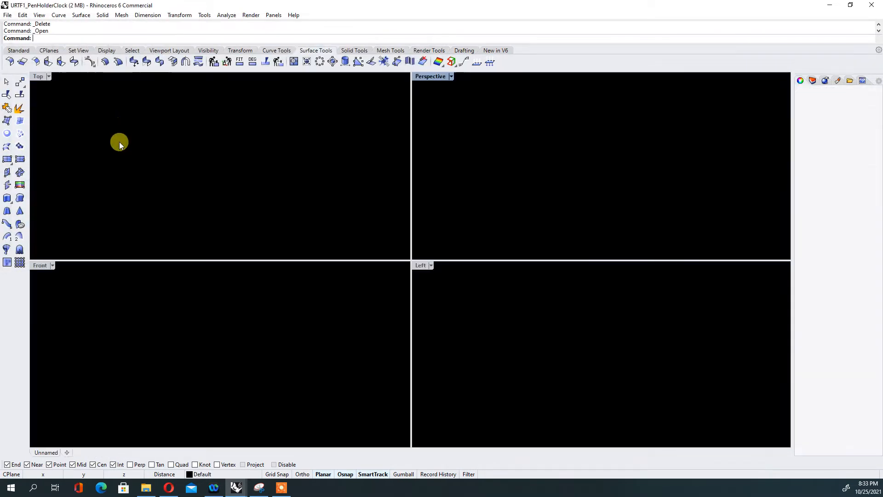
Step: Select the flat logo curves beside the pen holder in the Perspective viewport and isolate them
scroll(482, 189, down, 8)
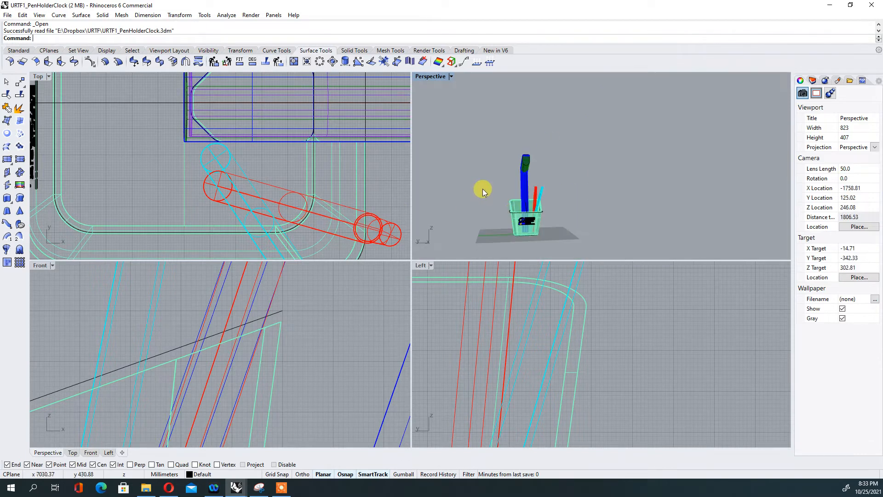
scroll(518, 228, up, 10)
scroll(519, 228, up, 12)
right_drag(550, 213, 633, 202)
scroll(589, 205, down, 8)
scroll(750, 216, up, 5)
drag(747, 226, 685, 125)
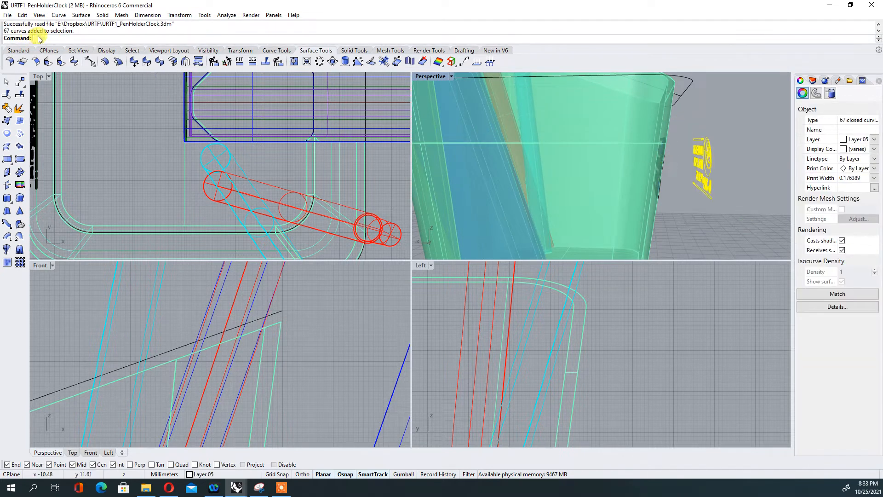
click(208, 50)
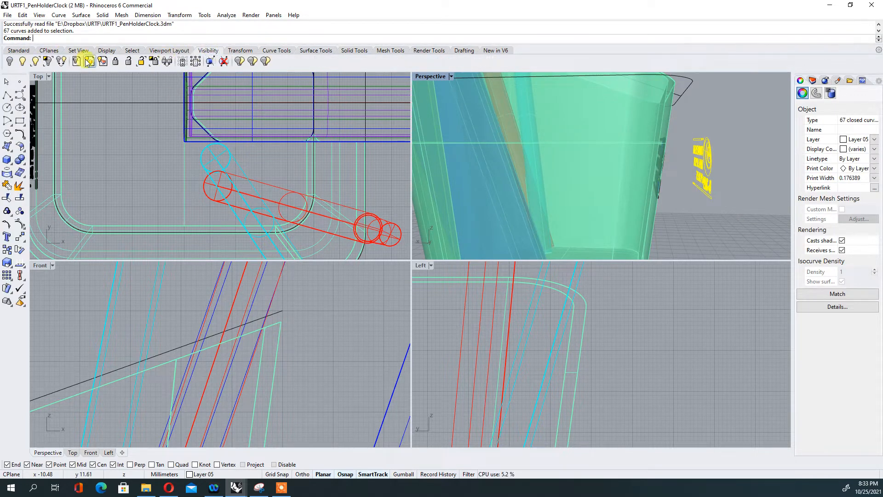
click(52, 64)
click(656, 194)
Step: Maximize the Perspective viewport and frame the isolated UniMAP logo curves
right_drag(657, 194, 576, 211)
double_click(429, 78)
scroll(417, 230, up, 10)
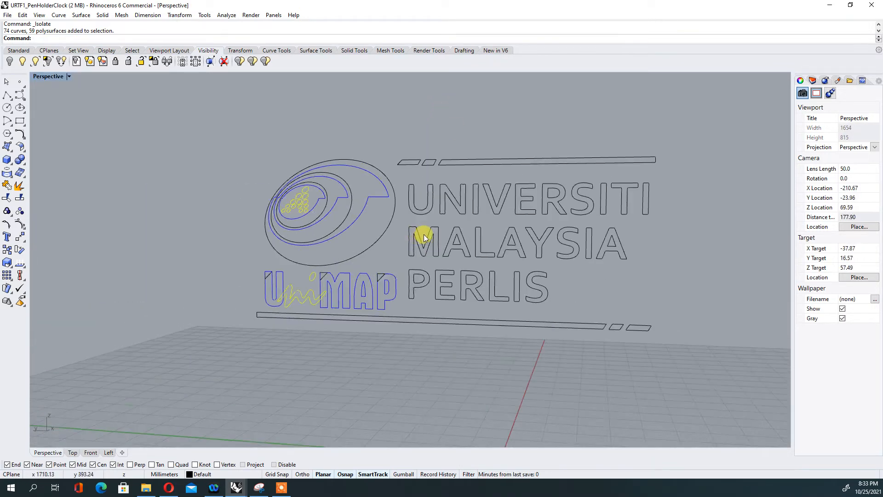
right_drag(432, 241, 506, 257)
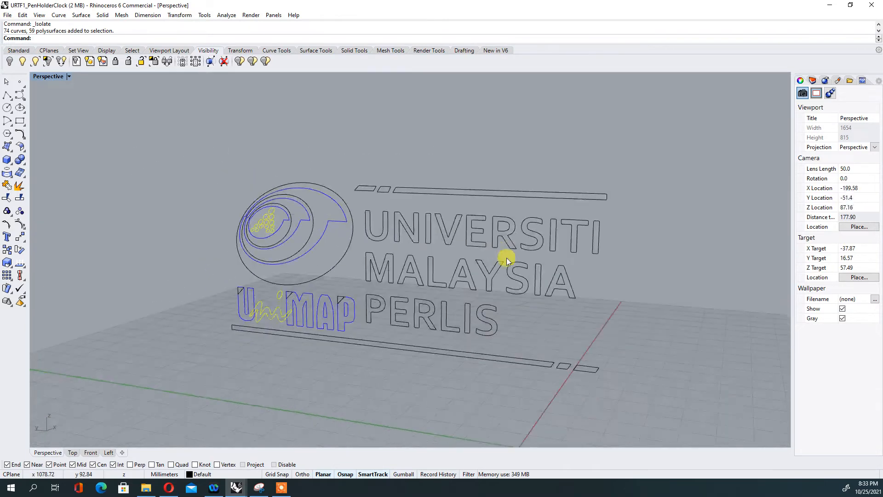
Step: Create planar surfaces from all the closed UniMAP logo curves with PlanarSrf
scroll(507, 258, down, 4)
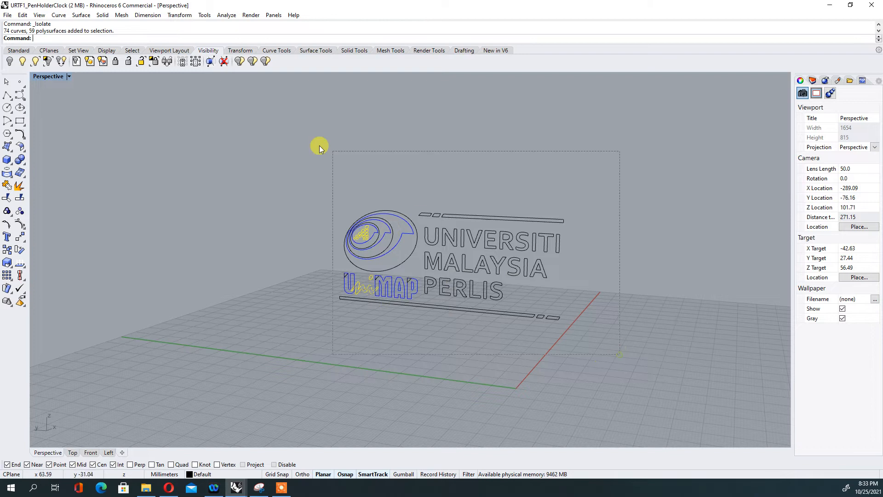
drag(319, 146, 253, 190)
click(604, 363)
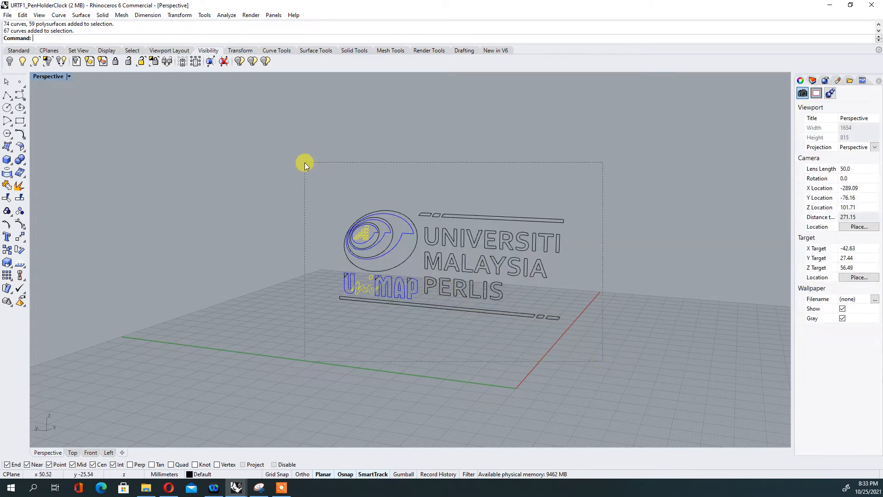
drag(305, 163, 305, 165)
mouse_move(421, 241)
right_down()
mouse_move(302, 223)
mouse_move(413, 251)
right_up()
text(na)
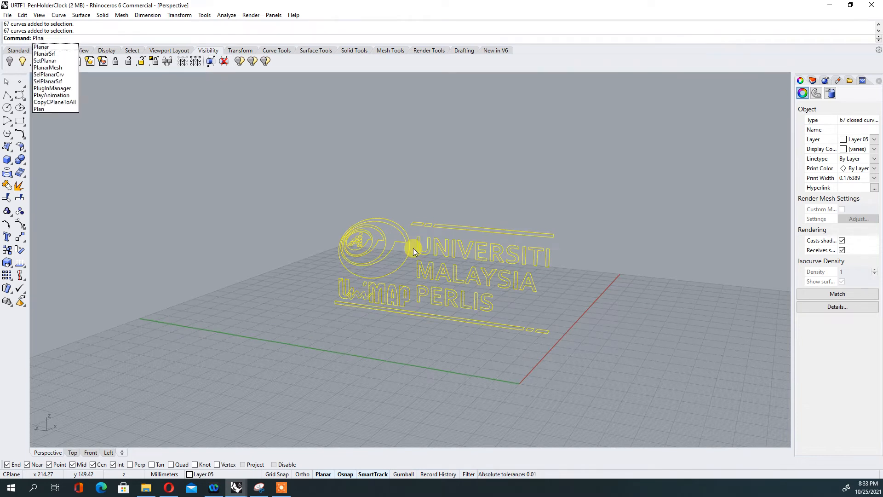
text(rSrf)
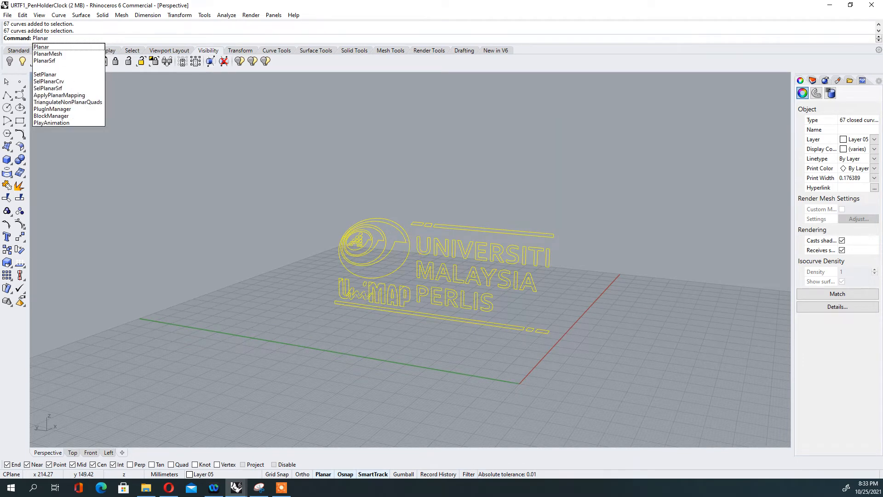
key(Return)
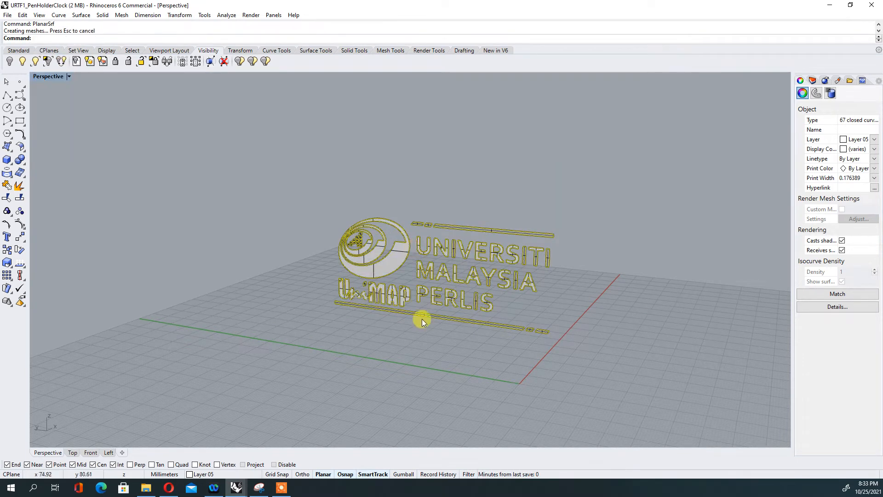
click(420, 336)
Step: Create separate planar surfaces from the three blue closed curves inside the logo's oval emblem
right_drag(421, 336, 492, 310)
scroll(459, 247, up, 5)
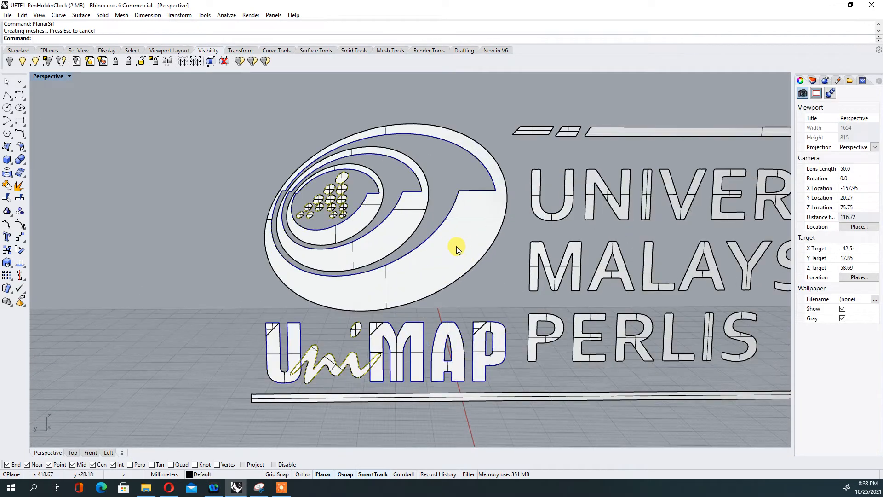
scroll(457, 246, down, 2)
scroll(439, 213, up, 8)
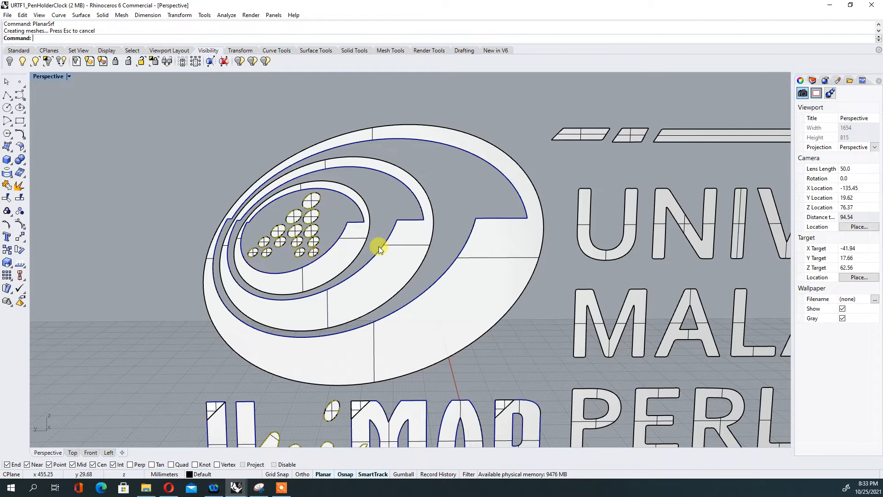
click(339, 239)
click(382, 252)
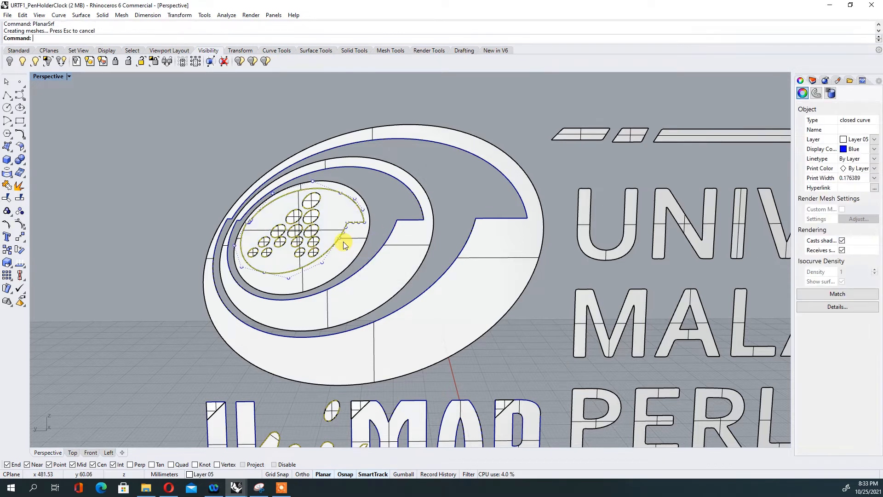
click(366, 251)
click(419, 285)
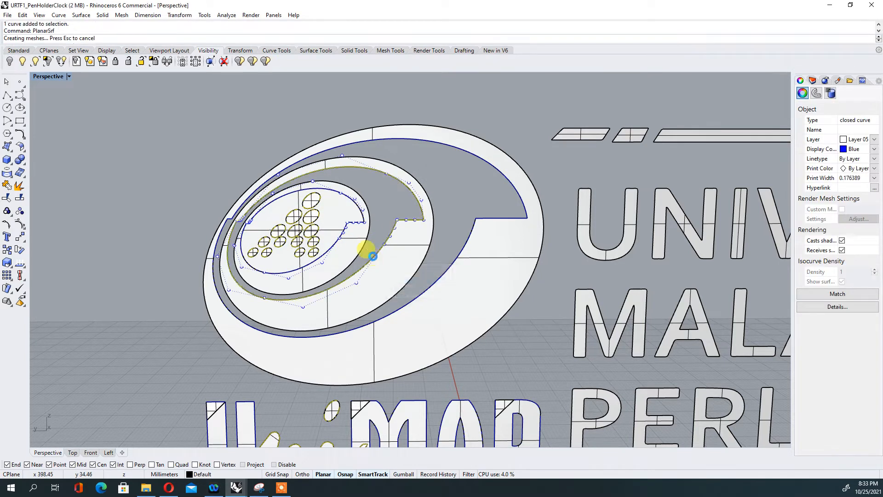
click(424, 185)
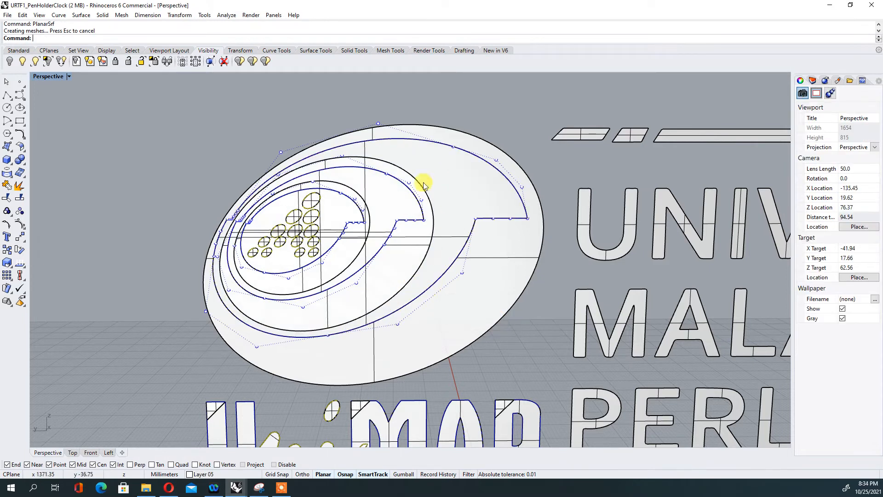
Step: Examine the surfaced oval emblem and lettering of the UniMAP logo up close and as a whole
scroll(437, 110, down, 6)
right_drag(513, 229, 494, 227)
scroll(270, 297, up, 5)
scroll(271, 282, down, 5)
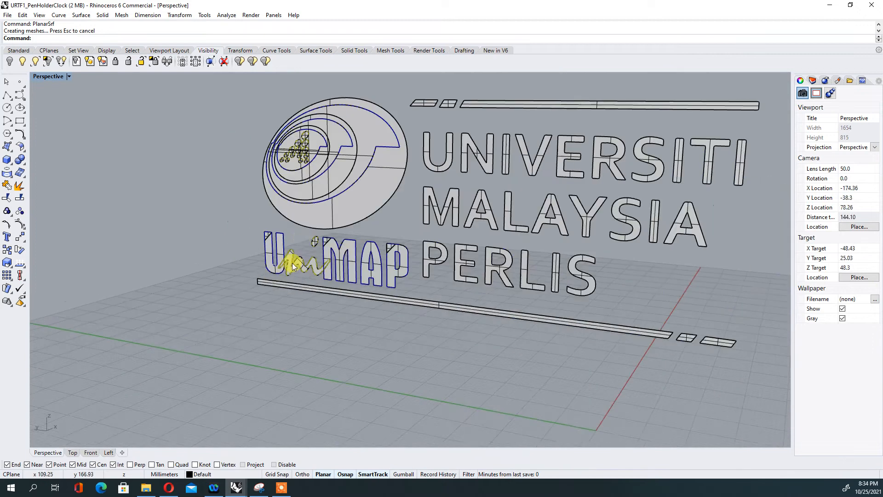
scroll(292, 263, up, 6)
scroll(318, 160, down, 3)
scroll(327, 182, down, 2)
scroll(338, 156, up, 3)
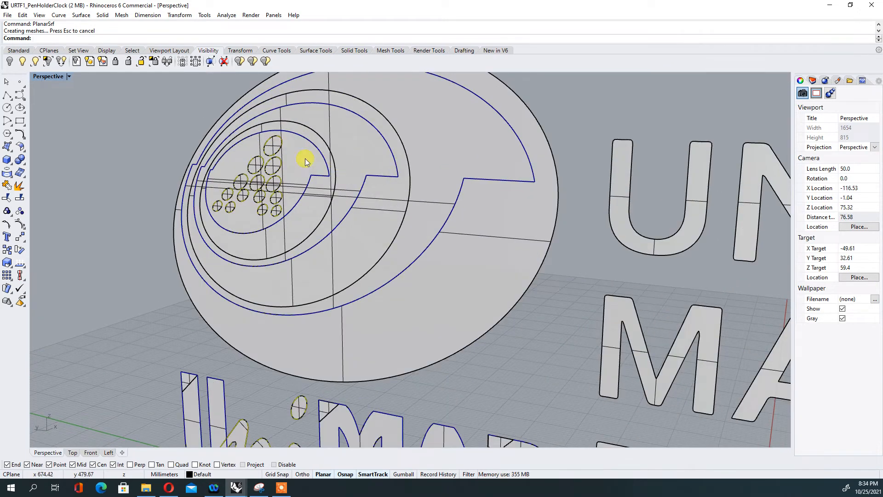
scroll(306, 158, down, 6)
scroll(375, 198, up, 1)
scroll(398, 199, up, 4)
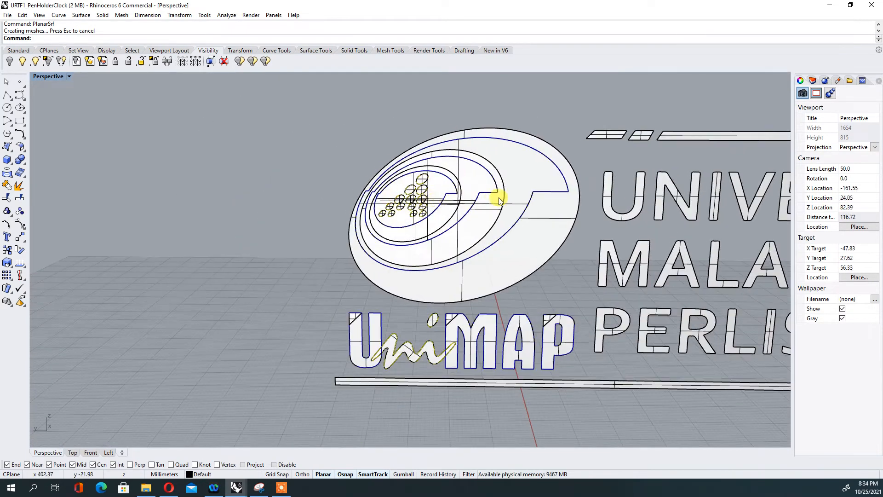
Step: Switch from the pen holder model to the empty Untitled Rhino document
scroll(393, 202, down, 2)
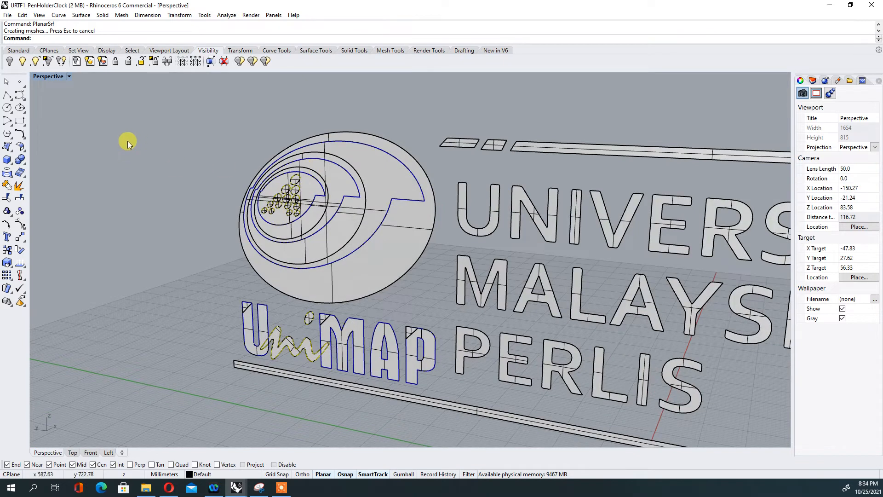
scroll(300, 177, down, 2)
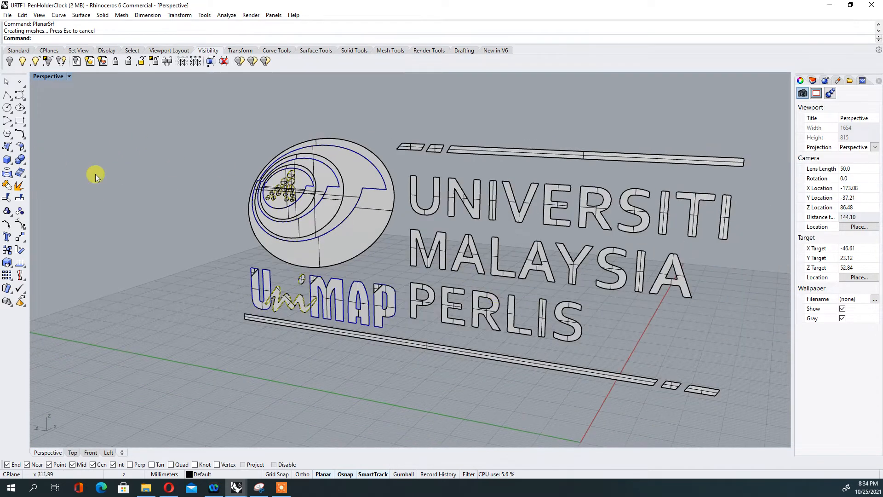
click(13, 153)
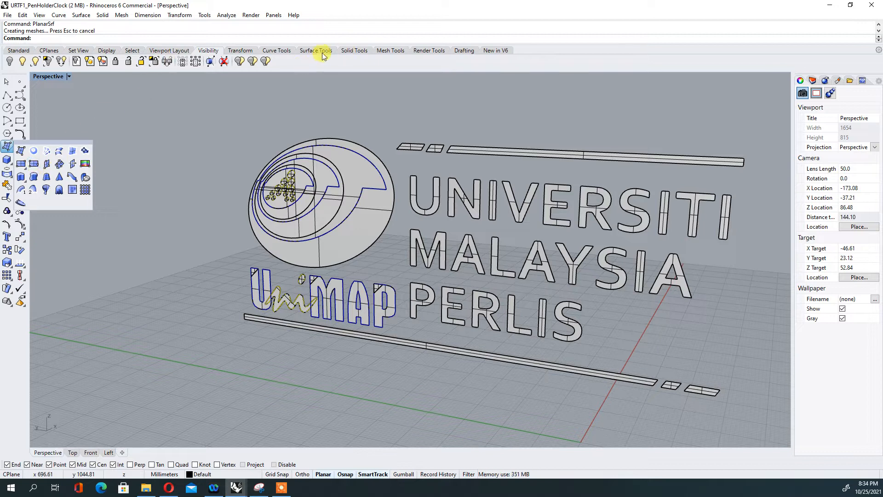
mouse_move(235, 486)
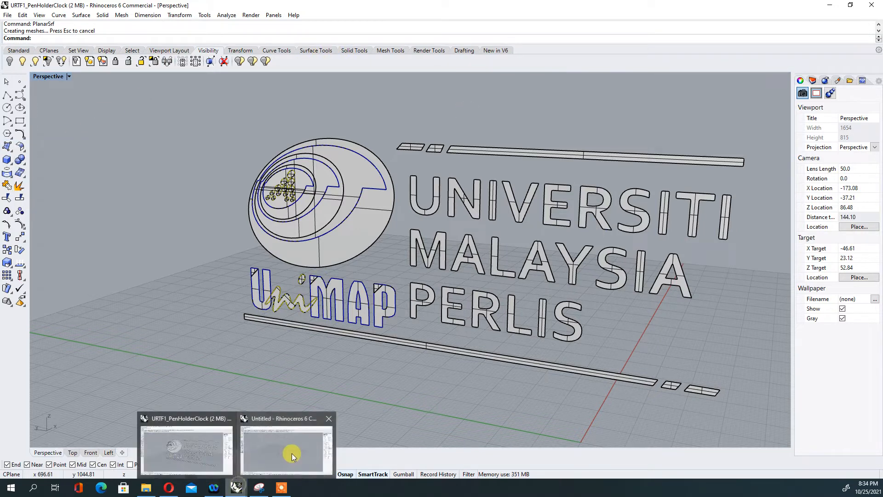
click(291, 454)
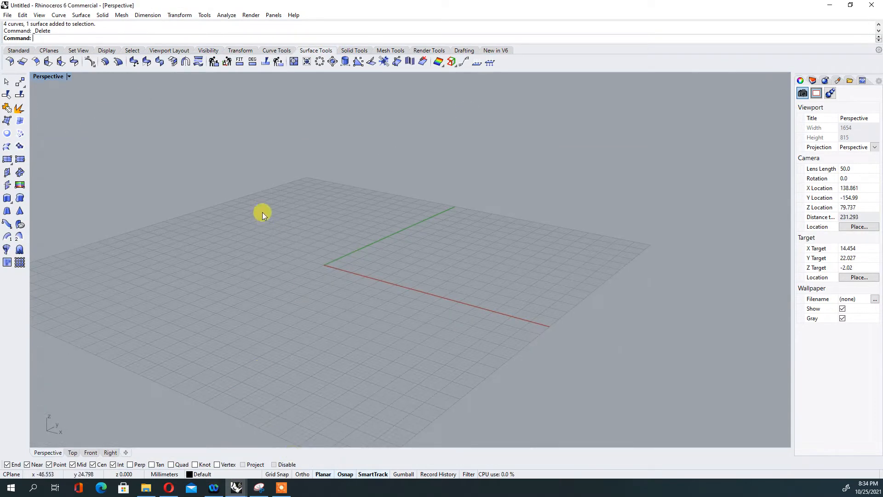
Step: Restore the four-viewport layout and draw a wide arched four-point interpolated curve across the upper part of the Top viewport
click(18, 138)
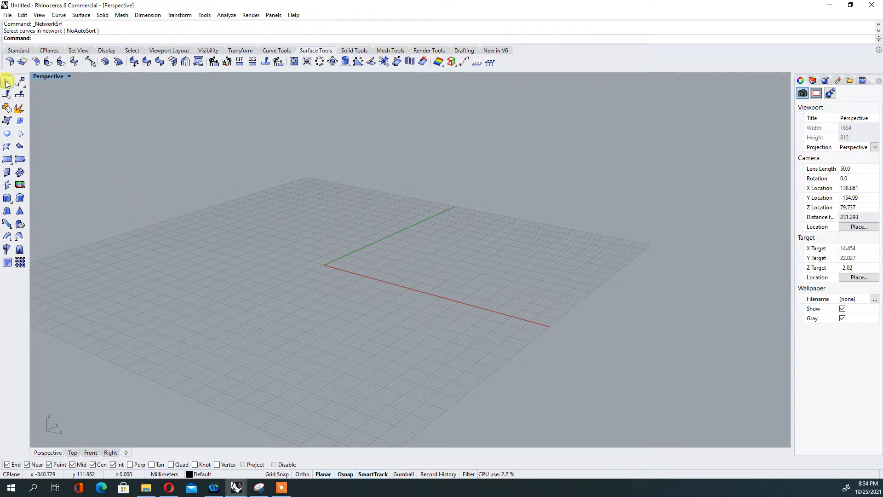
click(19, 52)
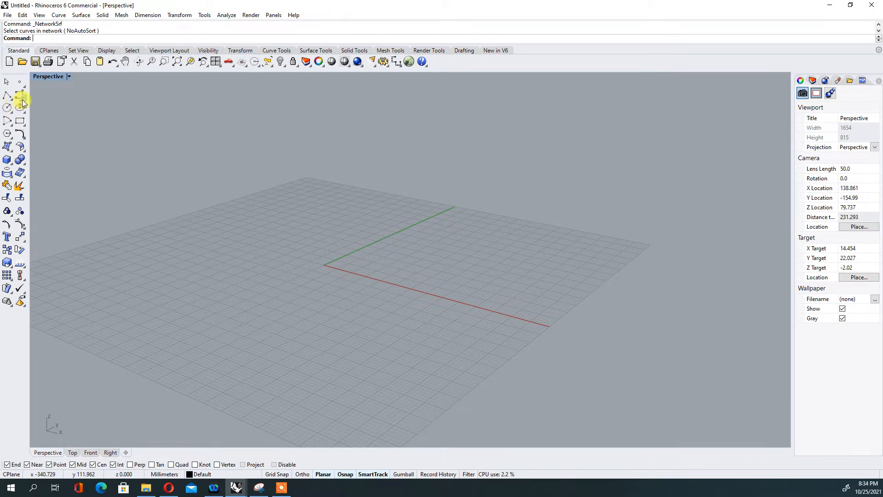
click(23, 100)
click(46, 99)
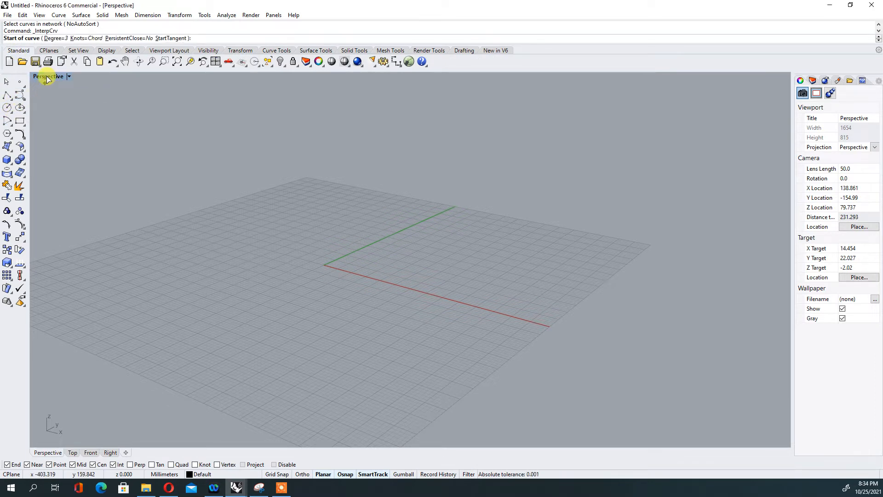
double_click(48, 77)
click(321, 150)
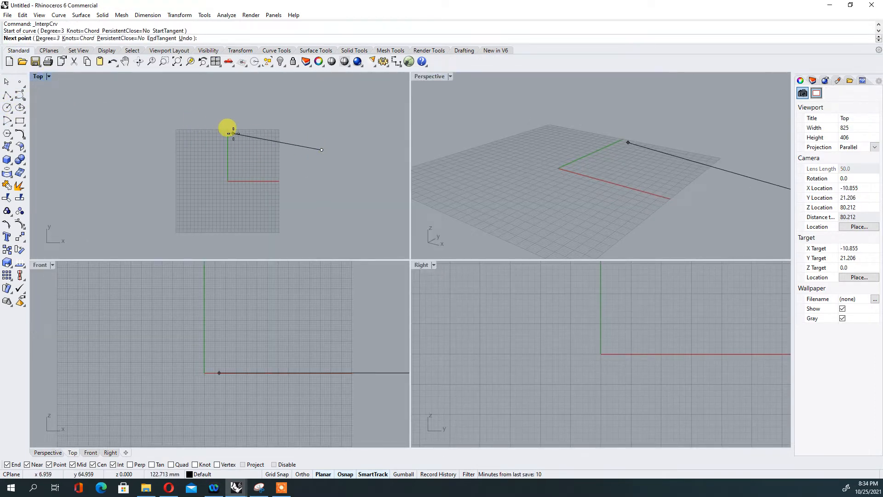
click(263, 129)
click(185, 125)
click(89, 145)
key(Return)
Step: Draw a second, slightly narrower arched interpolated curve through four points just below the first in the Top viewport
key(Return)
click(303, 174)
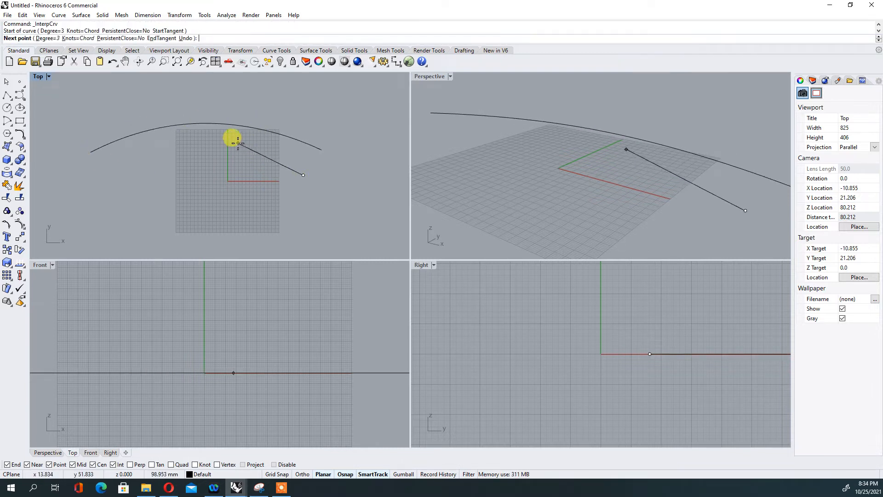
click(238, 143)
click(155, 153)
click(97, 196)
key(Return)
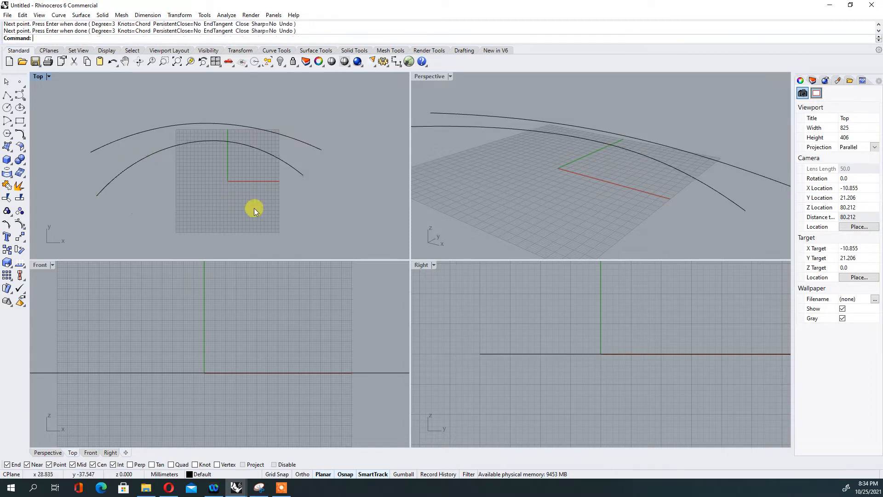
Step: Draw a third, smallest arched interpolated curve through four points inside the other two in the Top viewport
key(Return)
click(282, 196)
click(247, 177)
click(169, 192)
click(133, 232)
key(Return)
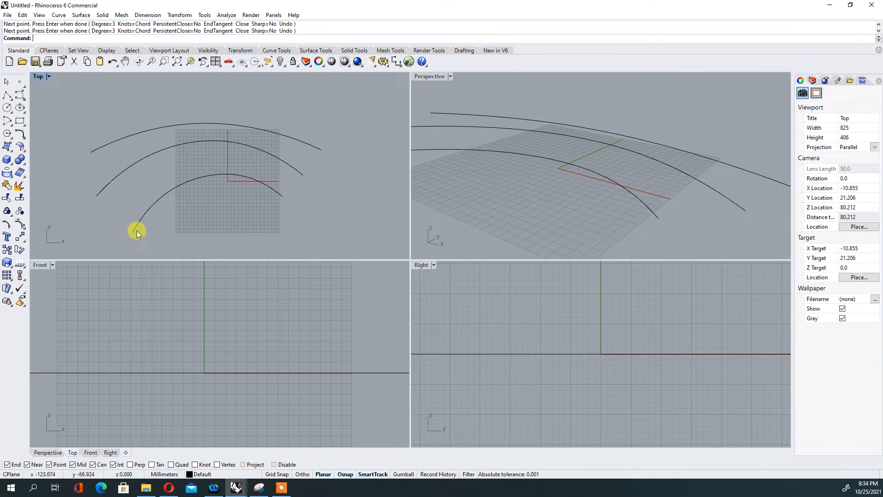
Step: Raise the middle and smallest arched curves together above the widest one in the Front viewport
drag(753, 239, 637, 200)
scroll(281, 343, down, 14)
scroll(275, 350, up, 6)
drag(282, 346, 281, 327)
click(280, 324)
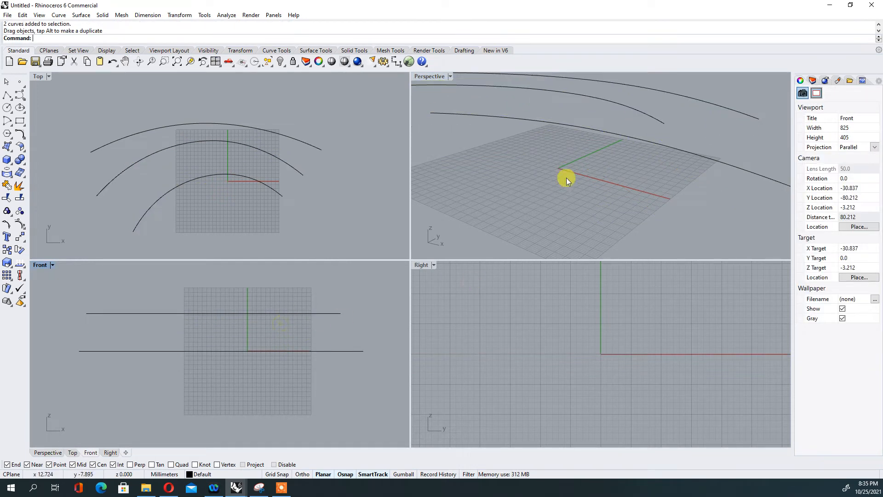
Step: Raise the smallest arched curve further in the Front viewport so the three curves lie at stepped heights
click(589, 130)
scroll(587, 189, down, 8)
right_drag(593, 186, 563, 154)
scroll(597, 175, up, 6)
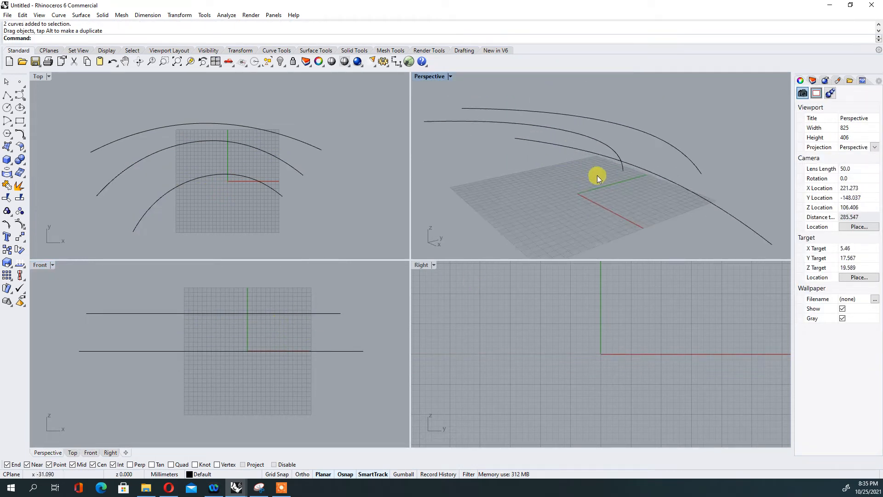
click(619, 170)
click(274, 322)
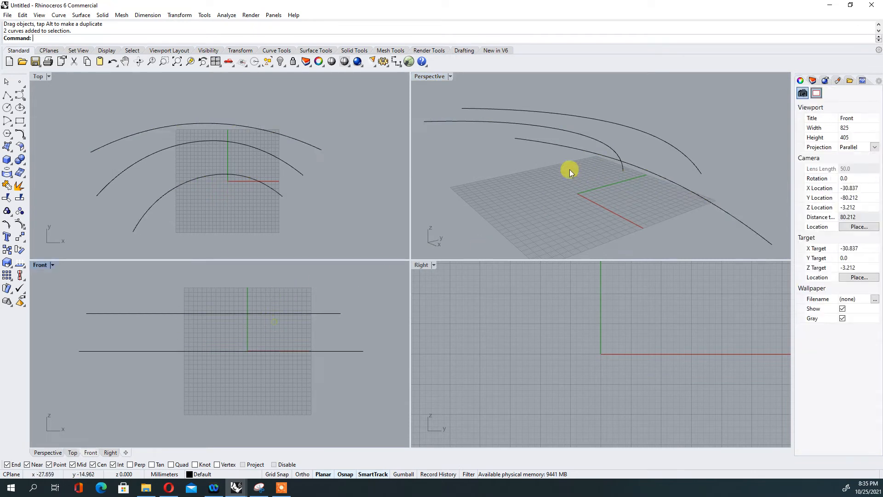
click(606, 143)
mouse_move(257, 314)
mouse_down()
mouse_move(242, 288)
mouse_move(245, 300)
mouse_up()
scroll(247, 301, down, 6)
click(316, 313)
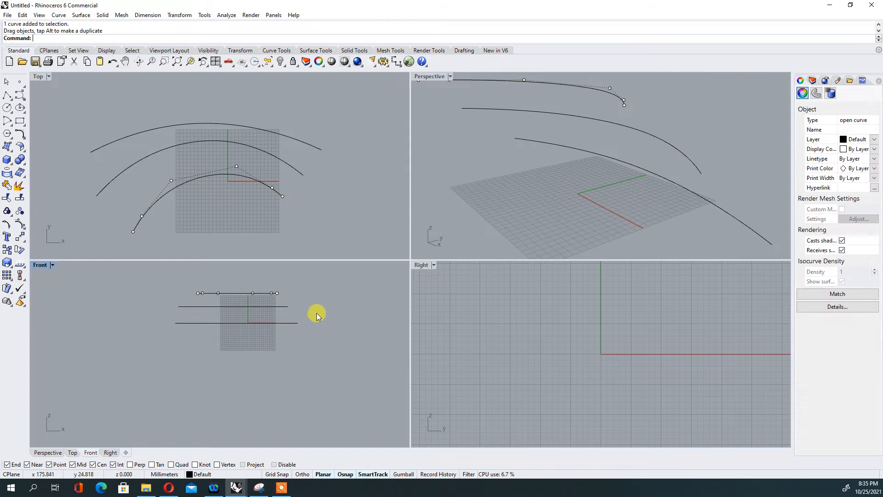
Step: Try to create a network surface from only the three arched curves
right_drag(618, 168, 543, 167)
click(10, 149)
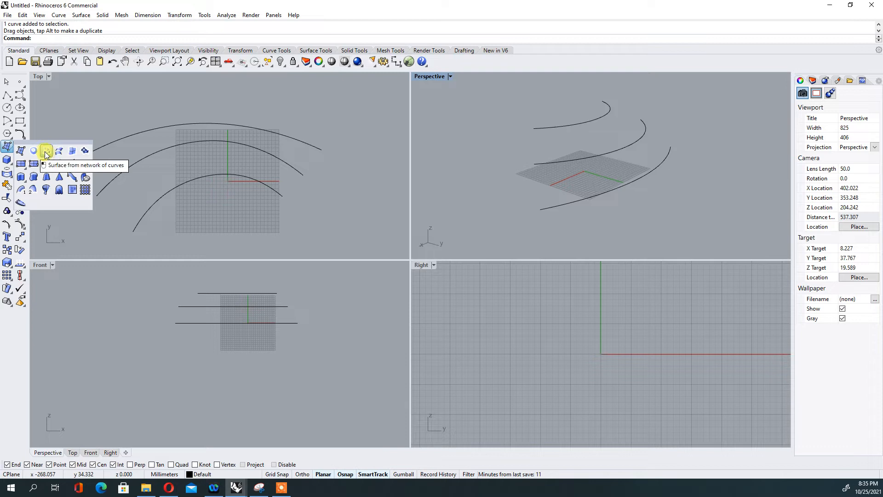
click(46, 152)
click(573, 121)
click(590, 158)
click(597, 191)
key(Return)
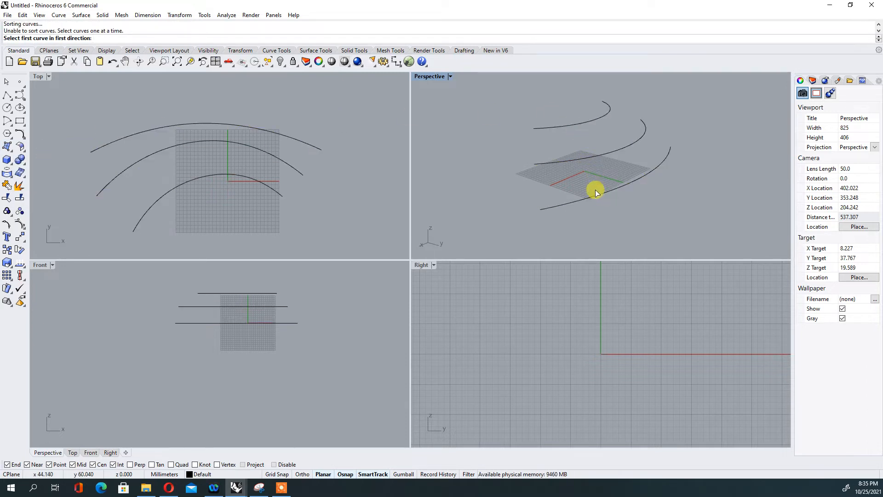
right_click(480, 178)
right_click(486, 179)
right_click(493, 177)
text(Loft)
key(Return)
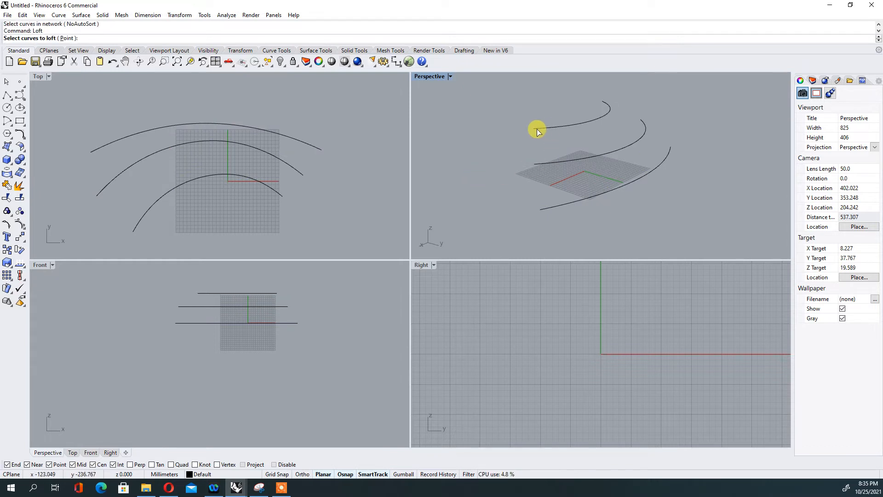
key(Escape)
Step: Draw a polyline joining the endpoints of the three arched curves along one side, from the highest to the lowest
text(Ll)
key(Return)
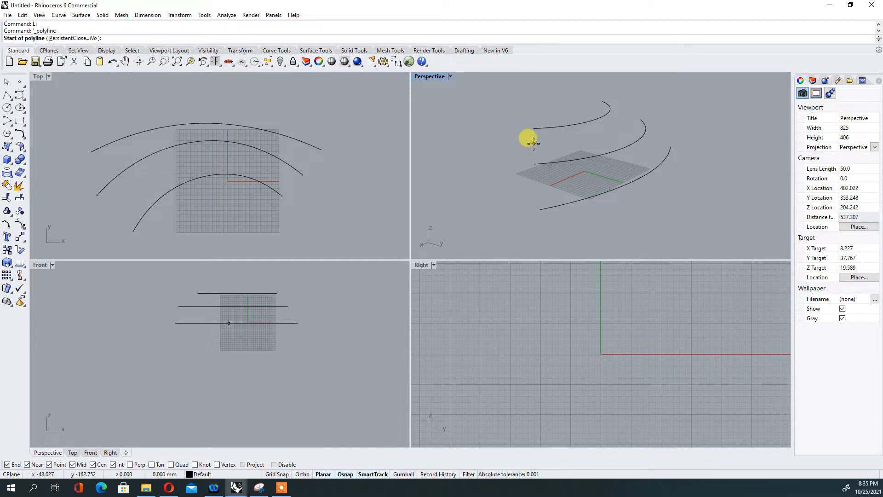
click(535, 128)
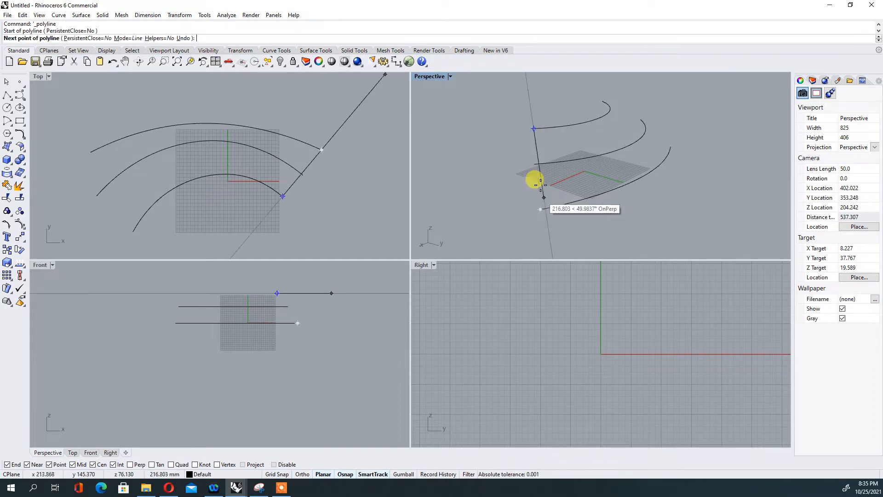
click(535, 164)
click(540, 209)
key(Return)
Step: Try a network surface with the polyline as first direction and the highest and lowest arched curves as second direction
right_drag(606, 155, 570, 156)
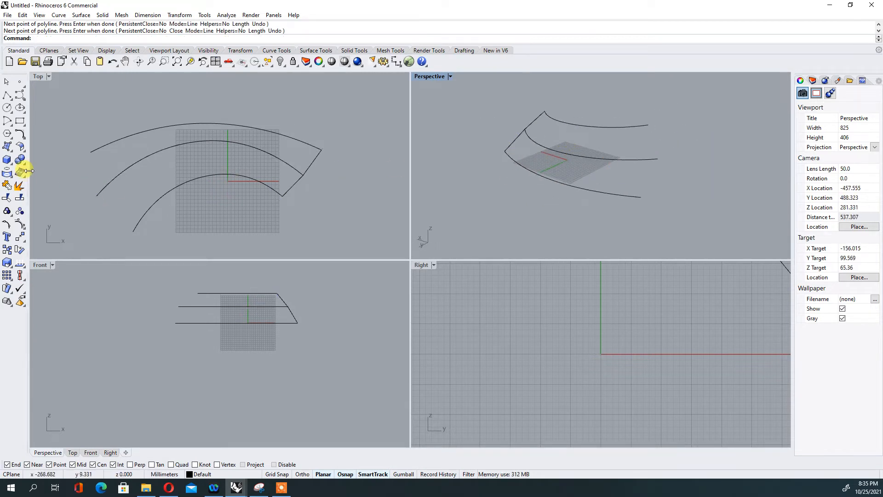
click(11, 152)
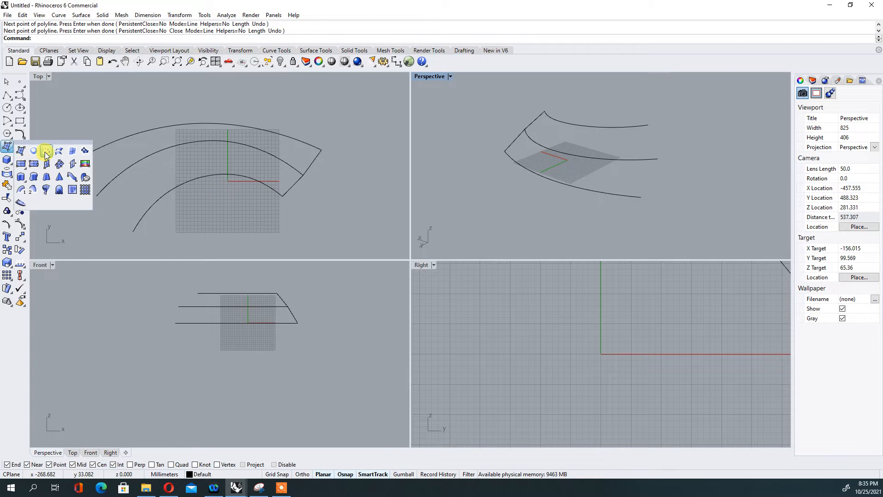
click(46, 151)
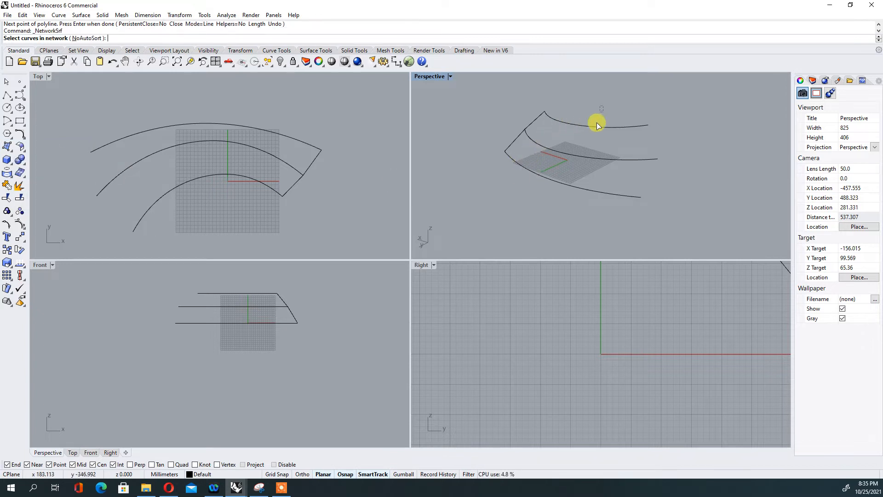
drag(597, 122, 548, 228)
key(Return)
click(514, 142)
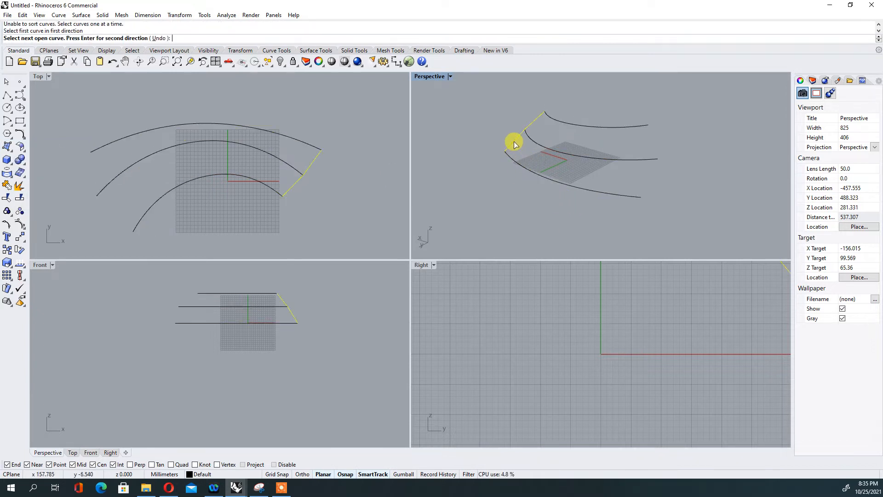
key(Return)
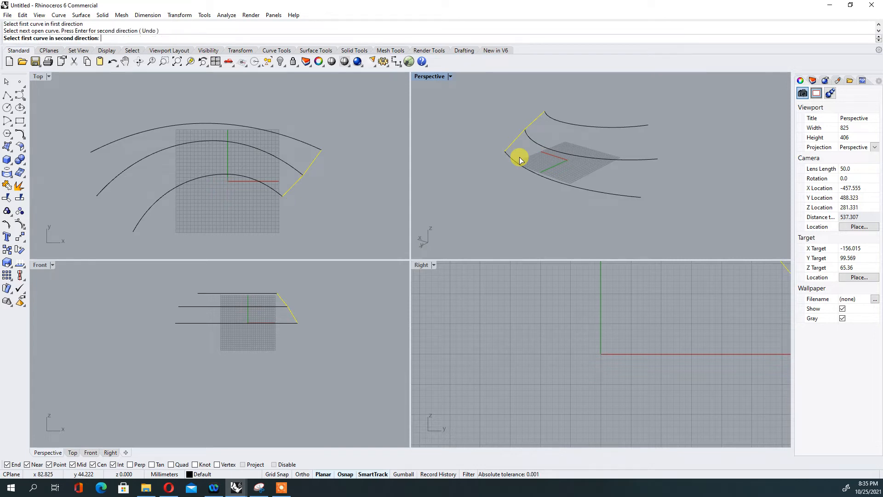
click(600, 125)
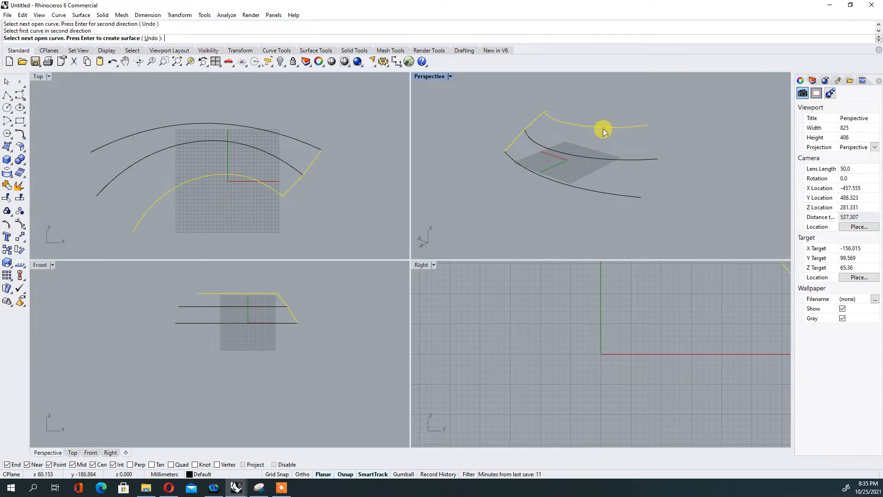
click(569, 186)
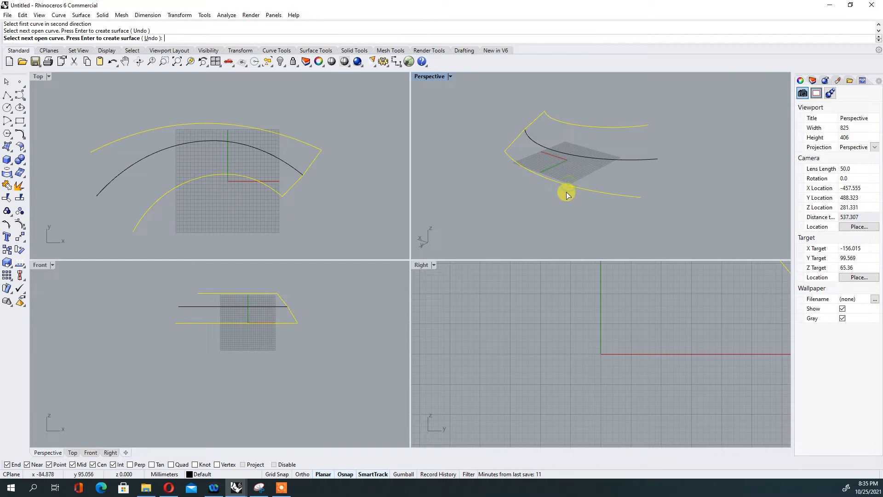
key(Return)
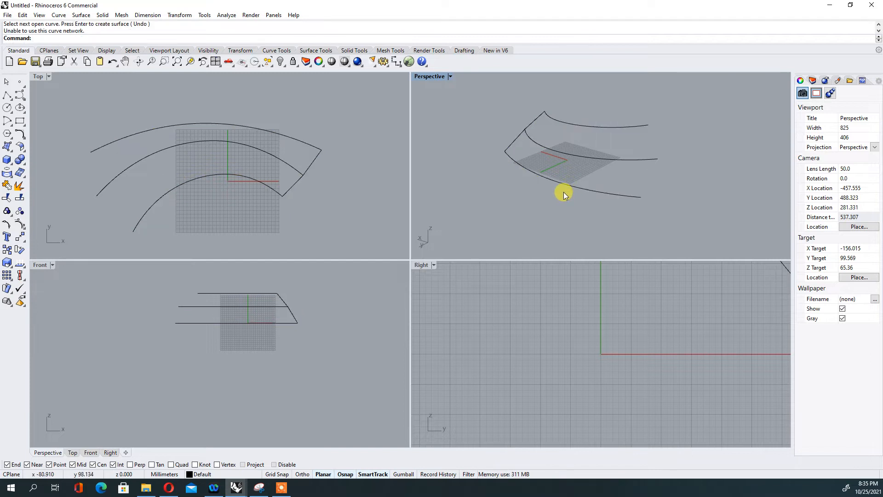
key(Return)
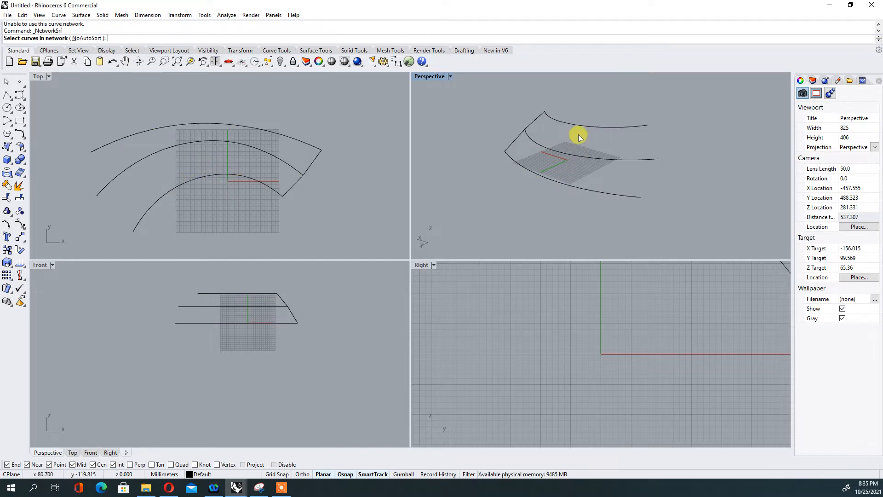
click(534, 126)
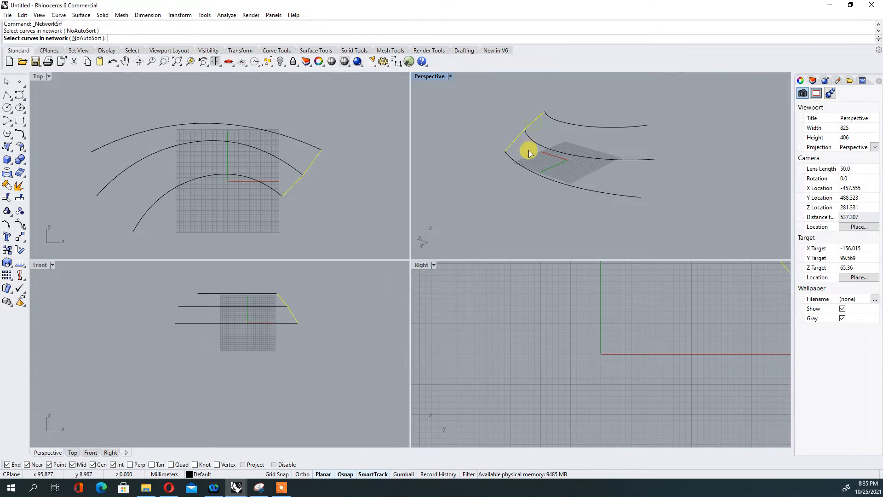
key(Escape)
Step: Try a network surface with the highest arched curve and the polyline as first direction and the lowest arched curve as second direction
key(Return)
drag(582, 210, 491, 98)
key(Return)
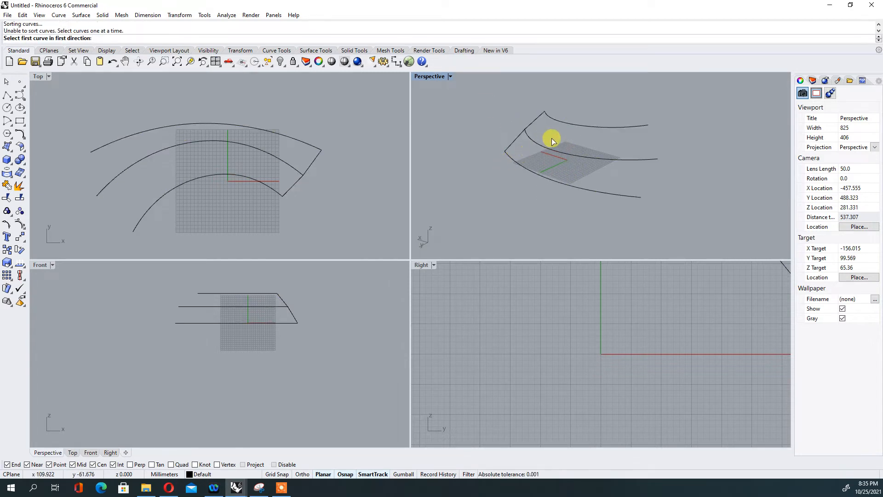
click(580, 128)
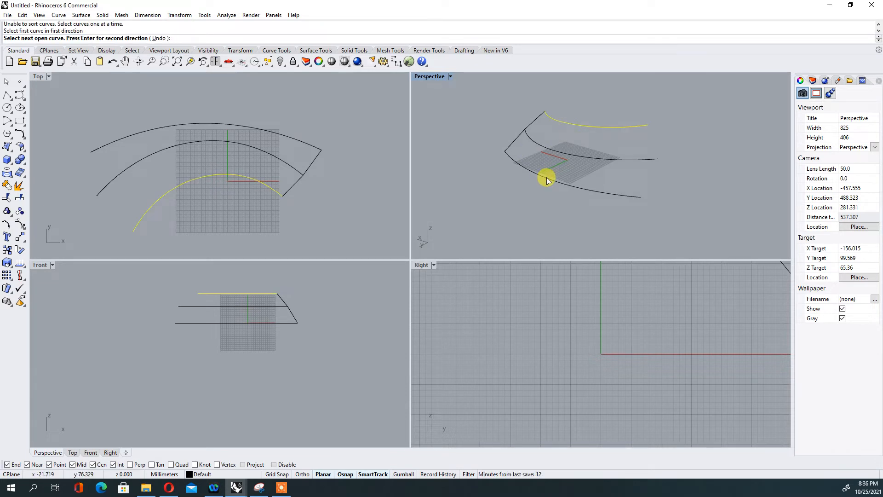
click(517, 138)
key(Return)
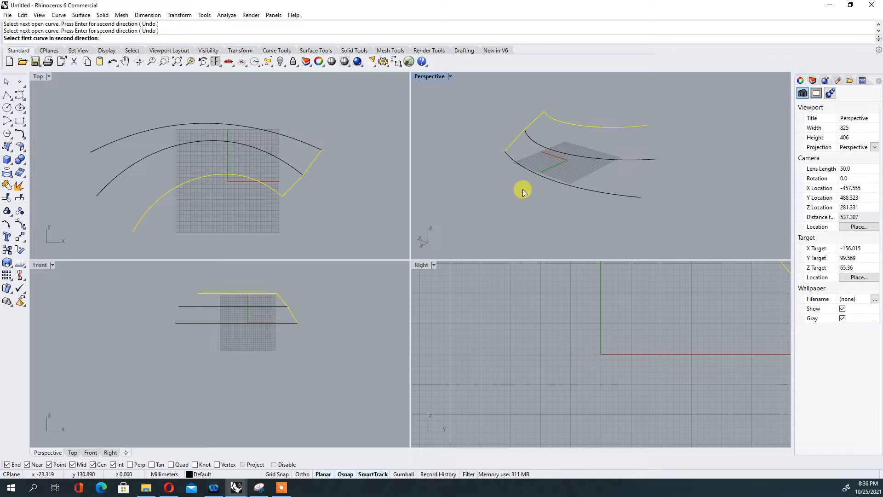
click(534, 175)
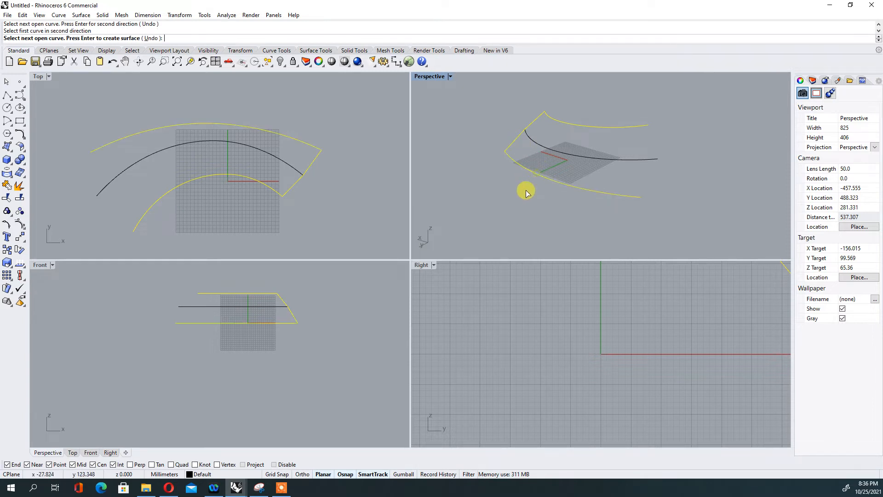
key(Return)
right_drag(524, 195, 621, 174)
scroll(622, 175, down, 6)
scroll(512, 178, up, 12)
scroll(533, 181, down, 2)
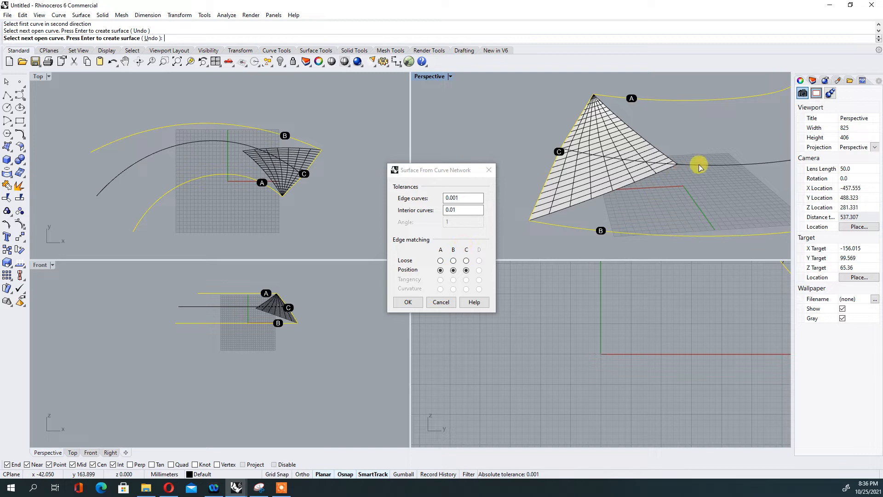
scroll(690, 166, down, 4)
key(Escape)
scroll(693, 138, up, 4)
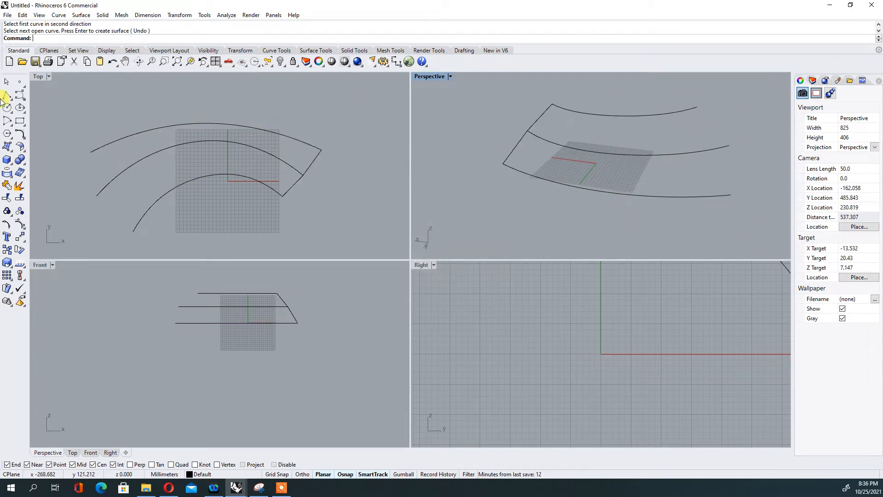
Step: Draw a second polyline joining the free endpoints of the three arched curves, from the highest to the lowest
click(6, 95)
click(697, 107)
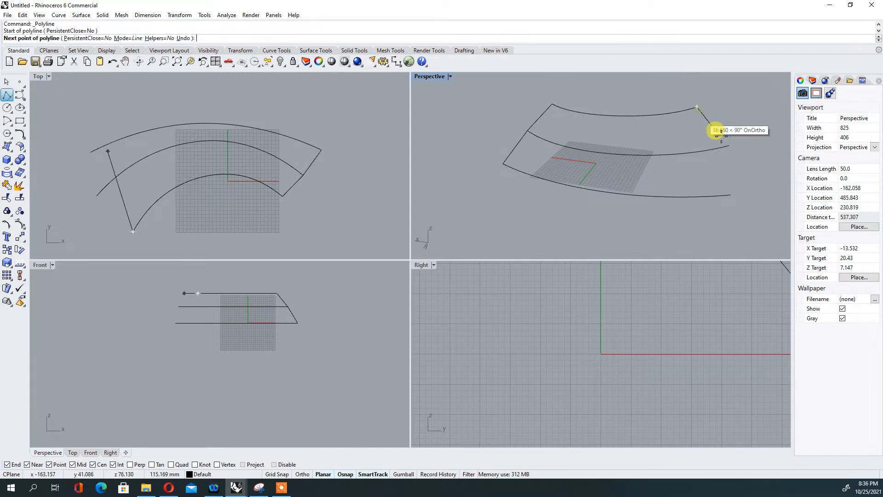
click(731, 145)
click(731, 195)
right_click(682, 212)
right_drag(712, 212, 556, 194)
click(607, 168)
click(619, 146)
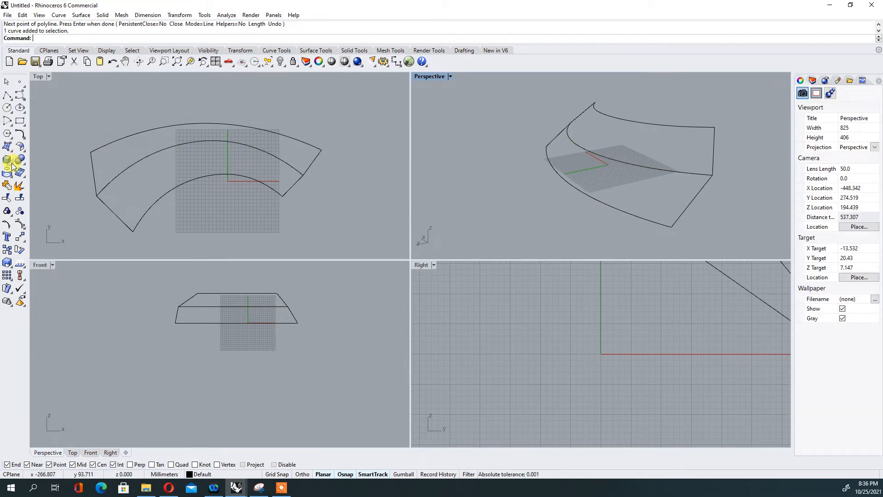
Step: Try a network surface from the highest and lowest arched curves and the two side polylines, and delete it
click(9, 147)
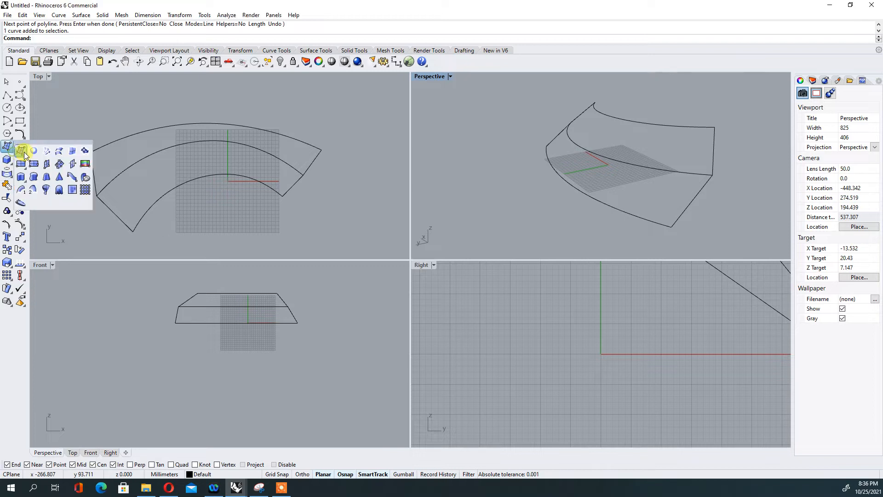
click(47, 151)
right_drag(544, 119, 603, 110)
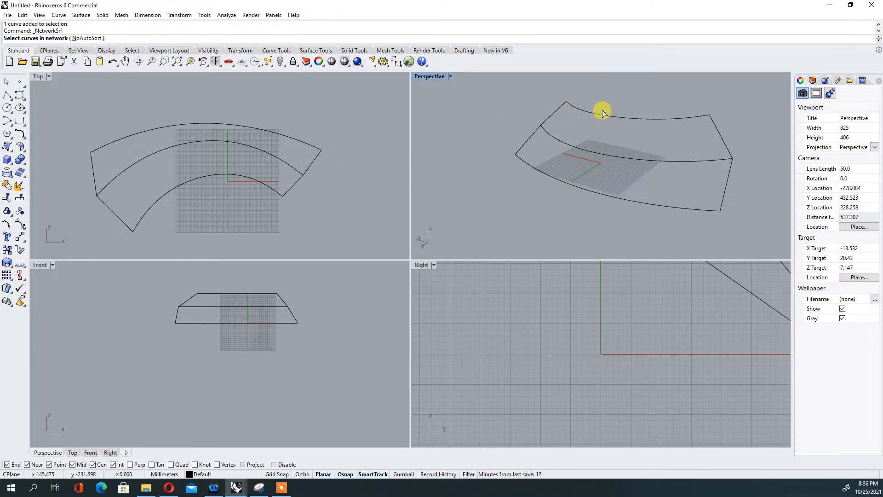
scroll(699, 184, down, 3)
click(676, 184)
click(648, 146)
click(595, 149)
right_click(597, 148)
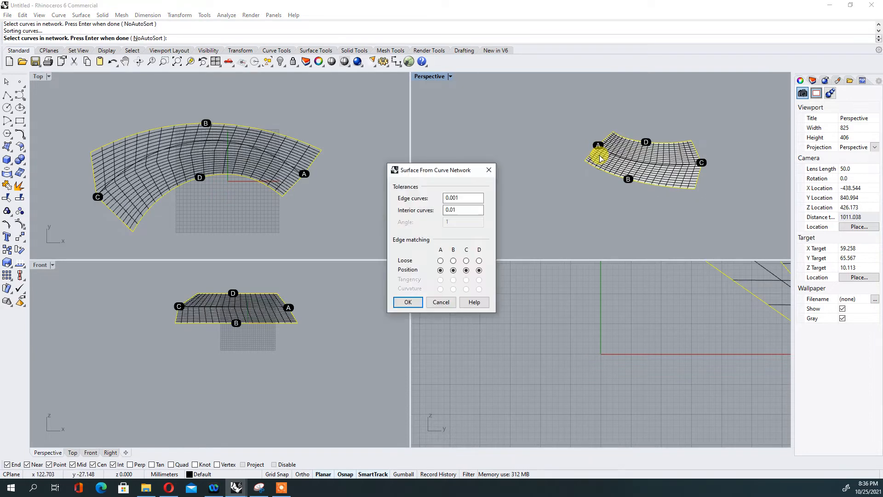
right_drag(553, 193, 584, 181)
scroll(669, 185, up, 6)
scroll(670, 184, down, 4)
right_click(668, 182)
click(578, 184)
key(Delete)
Step: Create a network surface from all five curves, including the middle arched curve
right_click(578, 183)
scroll(579, 183, down, 4)
drag(665, 216, 523, 127)
right_click(520, 125)
key(Return)
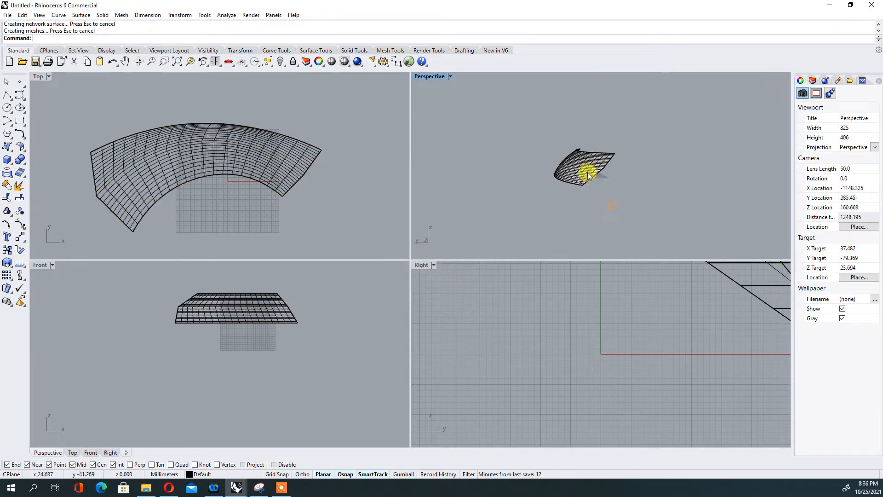
scroll(568, 171, up, 5)
right_drag(578, 183, 489, 143)
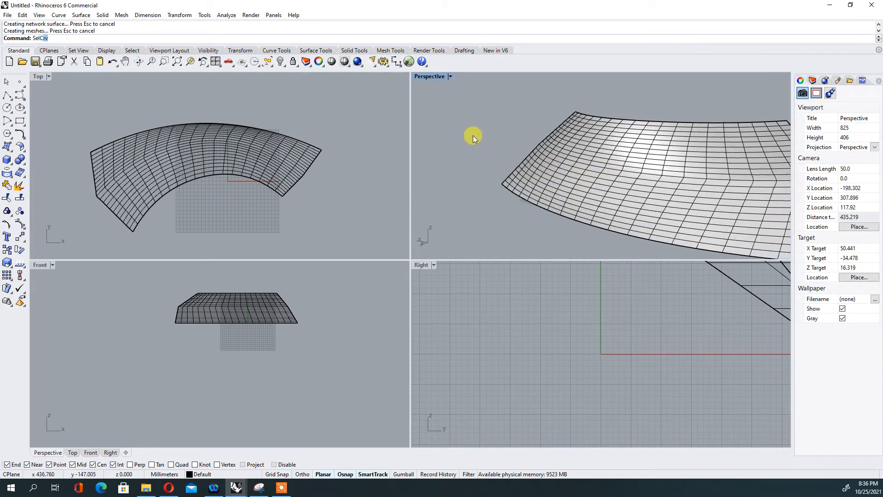
Step: Select all curves with SelCrv and examine how the network surface follows them
key(Return)
scroll(474, 135, down, 4)
scroll(591, 159, up, 3)
right_drag(519, 142, 550, 148)
right_drag(518, 211, 646, 181)
scroll(646, 166, down, 4)
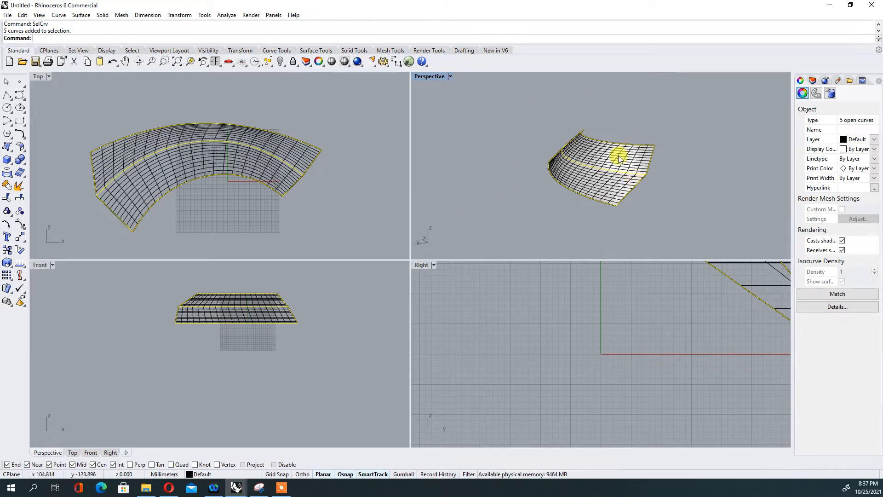
right_drag(637, 185, 594, 172)
click(678, 182)
click(613, 175)
key(Escape)
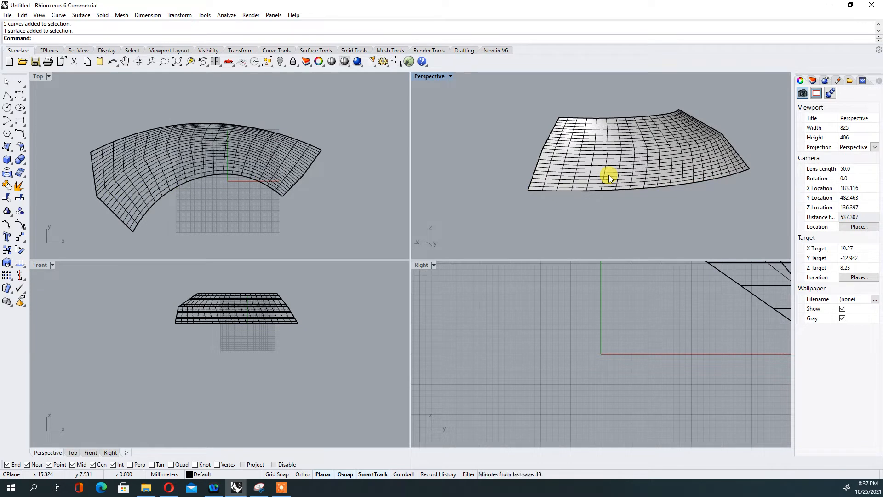
Step: Delete the network surface and loft a surface through the three arched curves for comparison
click(609, 175)
key(Delete)
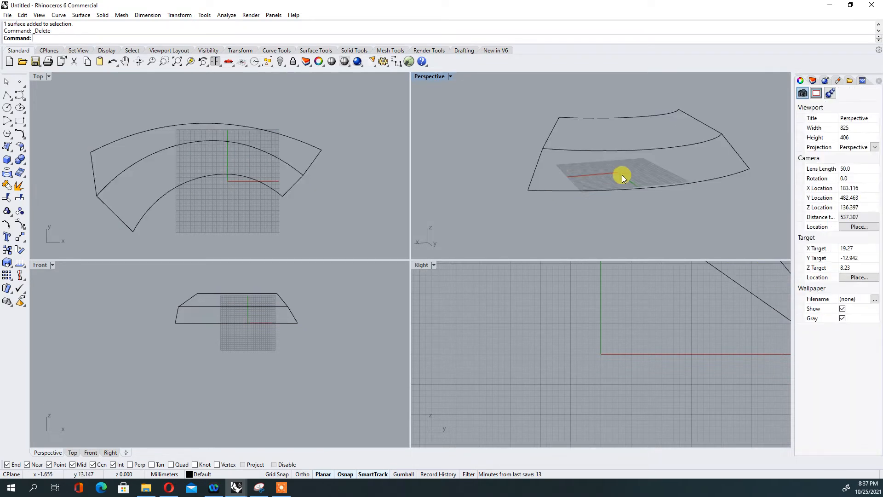
key(Return)
drag(631, 212, 601, 96)
key(Return)
key(Return)
right_drag(730, 173, 509, 158)
scroll(521, 163, up, 8)
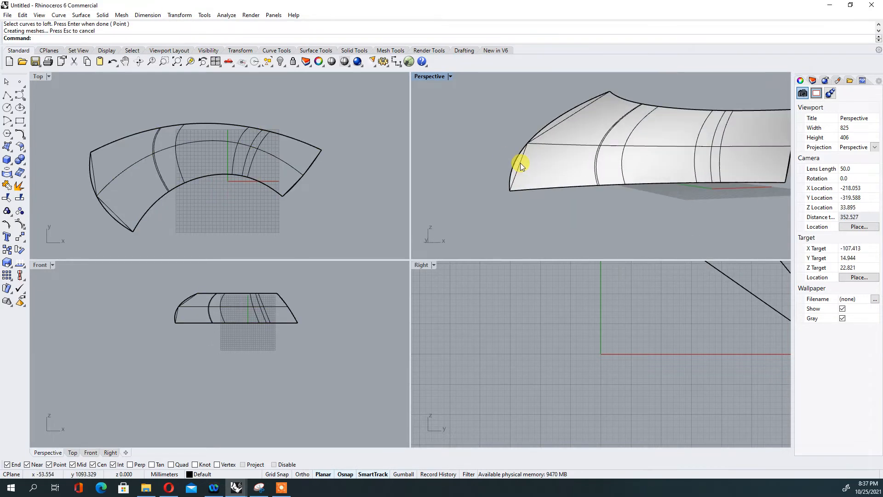
scroll(500, 177, down, 9)
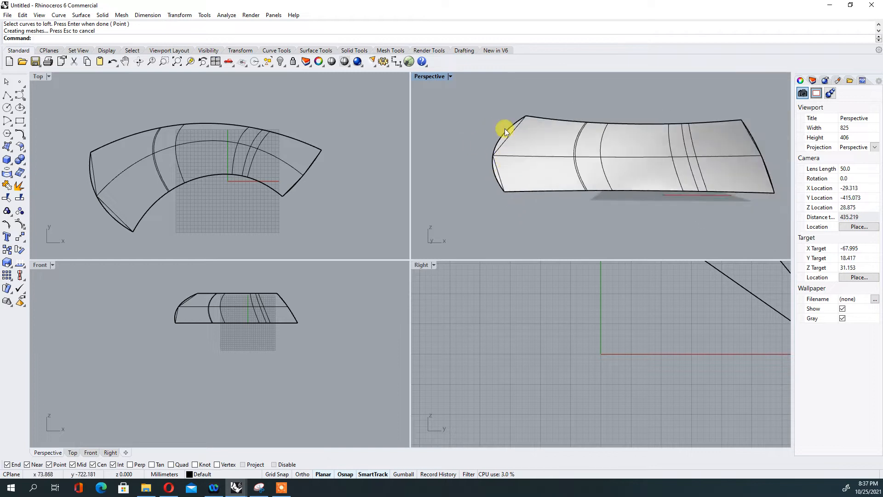
scroll(505, 129, up, 7)
text(s)
key(Return)
click(542, 157)
key(Escape)
Step: Split the lofted surface with the side polylines in the Top viewport
click(167, 178)
click(140, 191)
text(s)
key(Return)
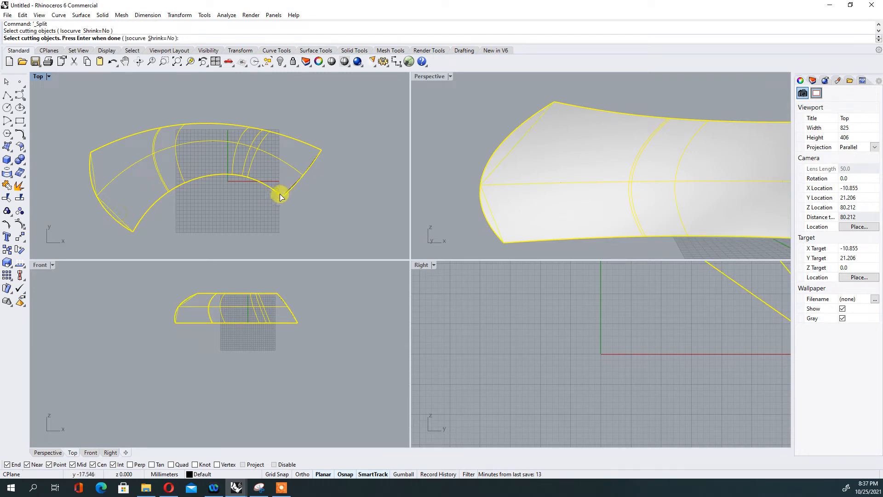
scroll(280, 194, up, 3)
click(306, 174)
key(Return)
scroll(307, 174, down, 4)
Step: Isolate the main piece of the split loft and inspect its straight-cut ends
click(269, 160)
right_drag(437, 138, 668, 165)
scroll(672, 175, up, 5)
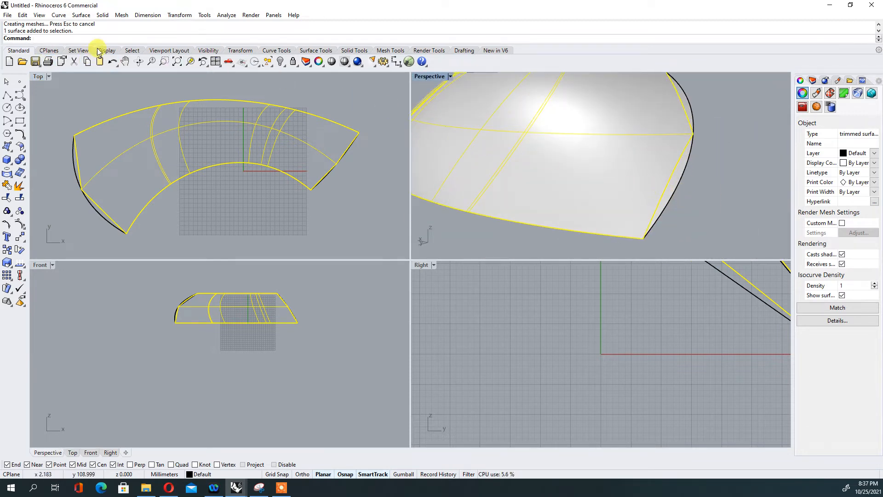
click(207, 51)
click(47, 62)
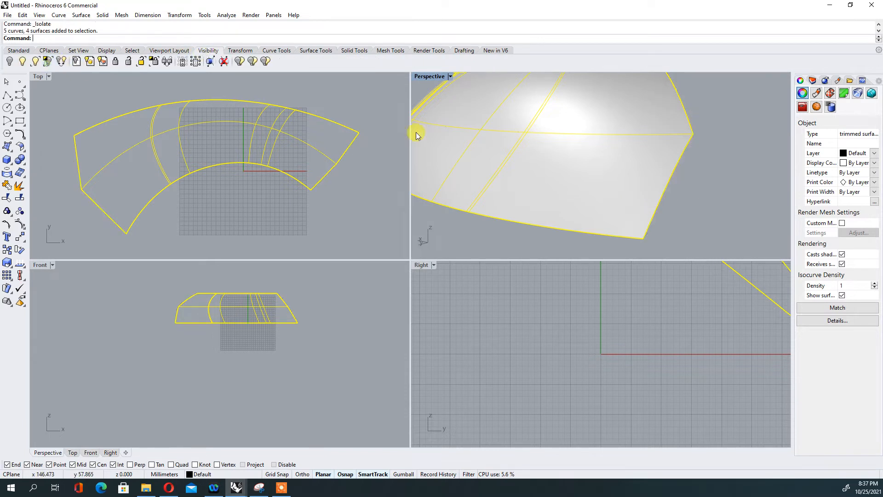
scroll(667, 182, down, 8)
click(674, 186)
right_drag(696, 203, 601, 179)
Step: Undo the isolation, the split and the loft
key(ctrl+z)
key(ctrl+z)
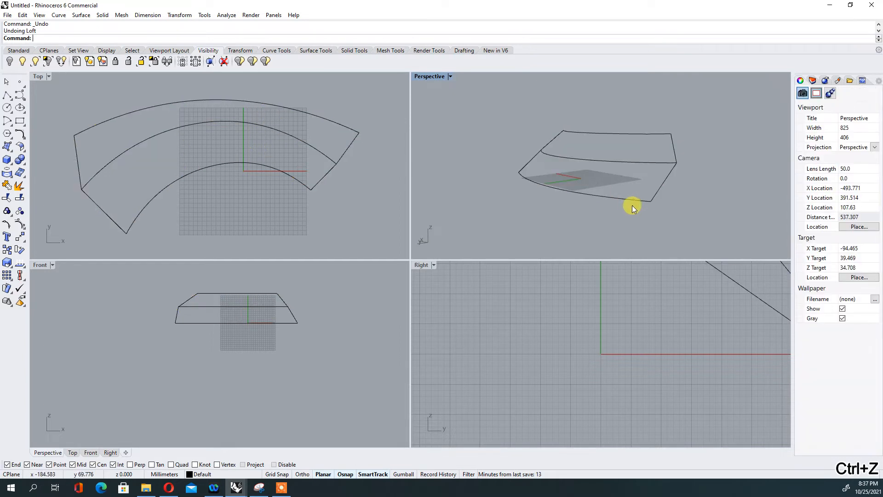
right_drag(633, 206, 636, 217)
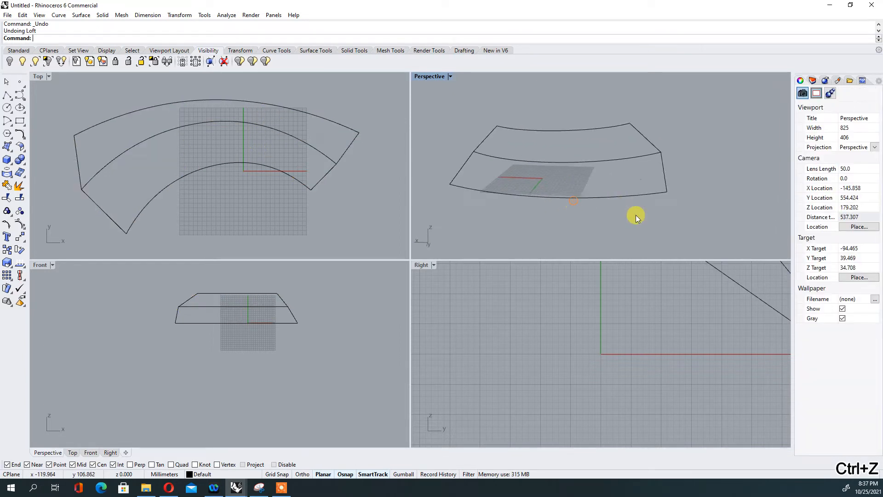
Step: Create a network surface from all five curves with Position edge matching and inspect its shape
click(18, 147)
click(11, 151)
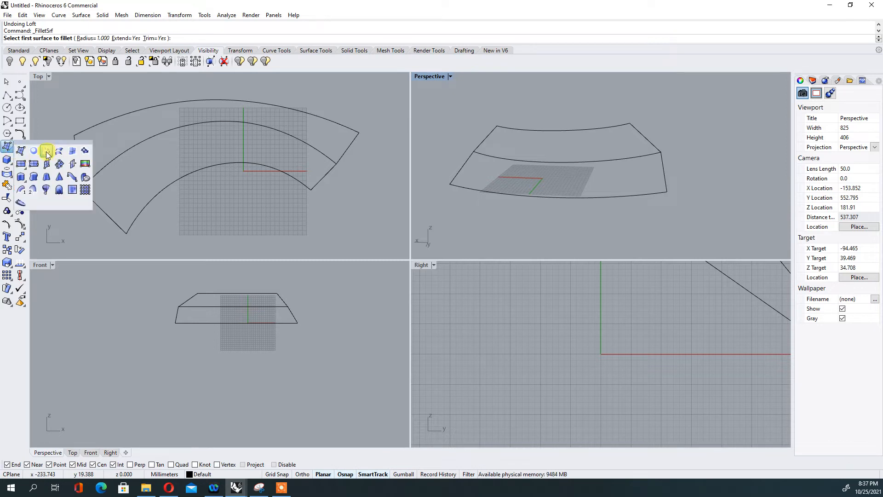
click(48, 154)
scroll(579, 175, down, 4)
drag(671, 211, 476, 143)
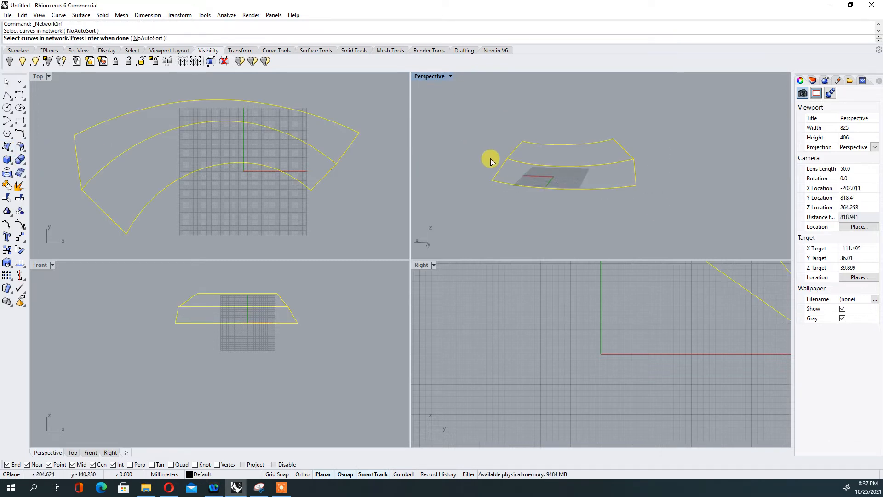
key(Return)
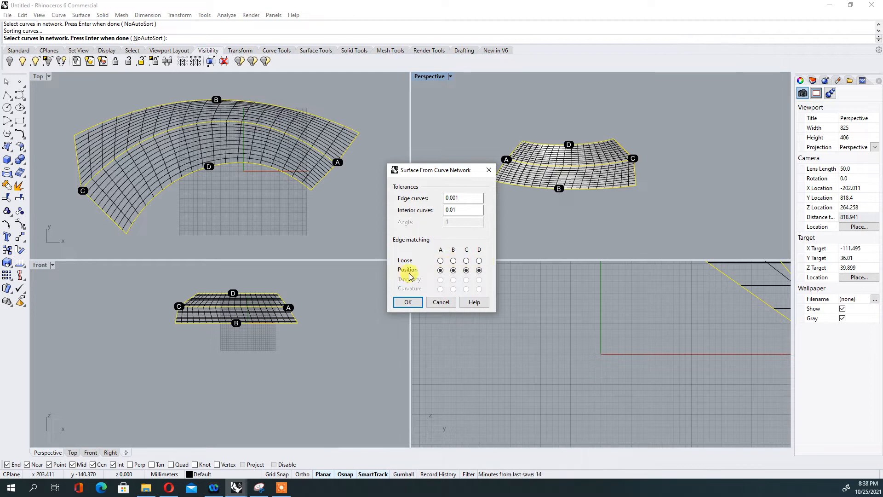
click(408, 301)
right_drag(582, 211, 562, 195)
mouse_move(703, 188)
right_down()
mouse_move(515, 166)
mouse_move(693, 191)
right_up()
scroll(515, 171, down, 8)
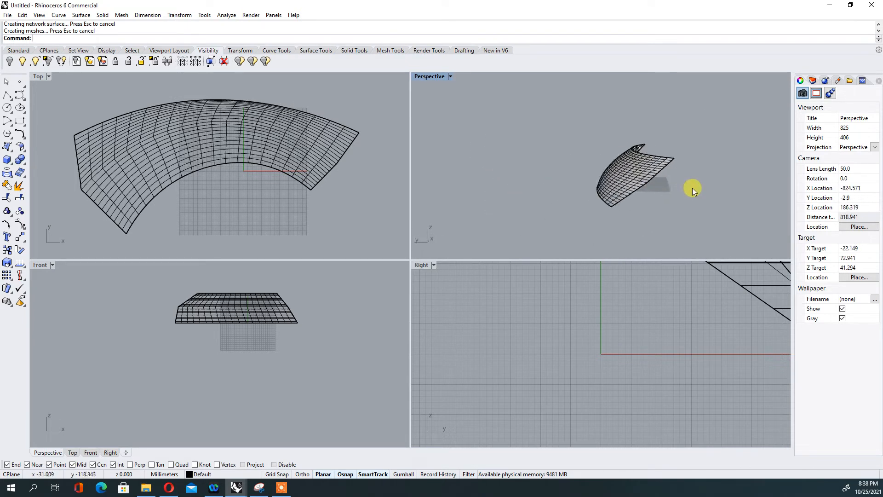
Step: Undo the network surface created from the five curves
key(ctrl+z)
key(ctrl+z)
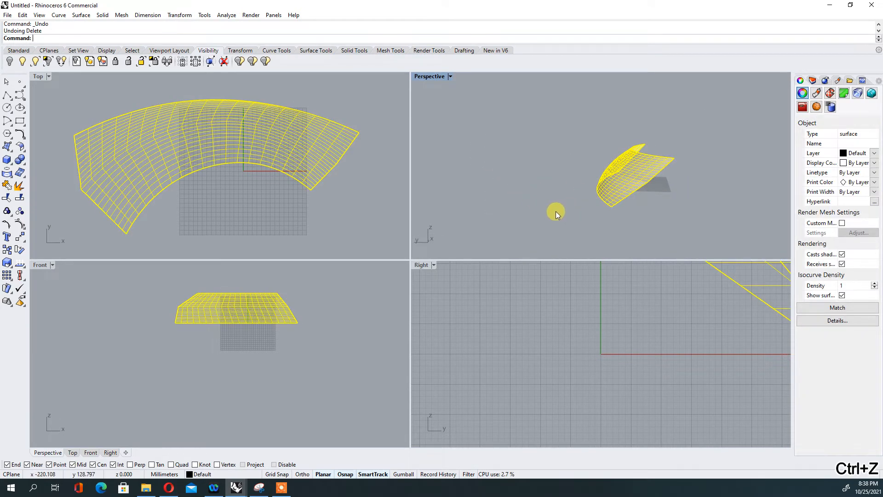
key(ctrl+y)
key(ctrl+z)
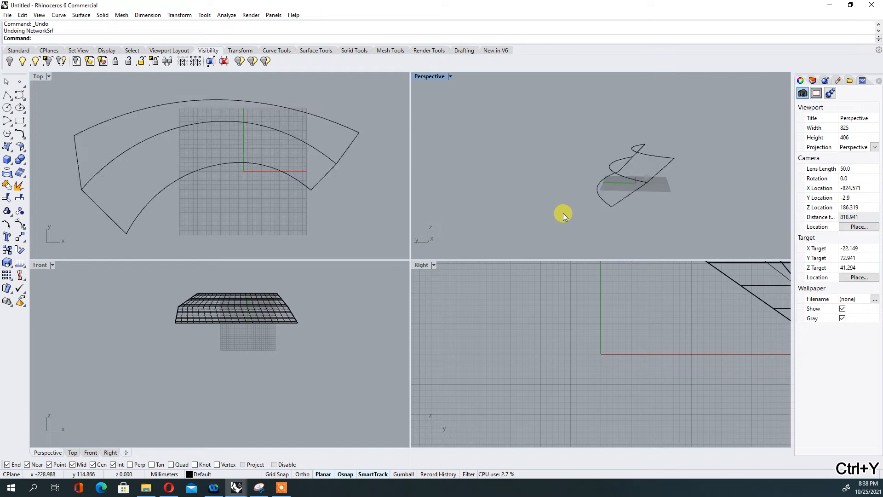
right_drag(557, 212, 669, 216)
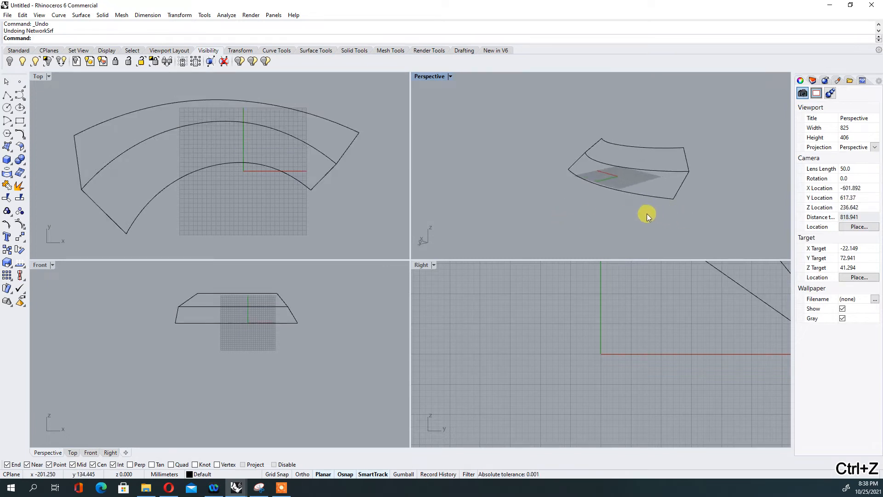
Step: Loft a surface through the three arched curves
text(loft)
key(Return)
drag(661, 224, 639, 84)
key(Return)
key(Return)
scroll(686, 186, up, 4)
text(s)
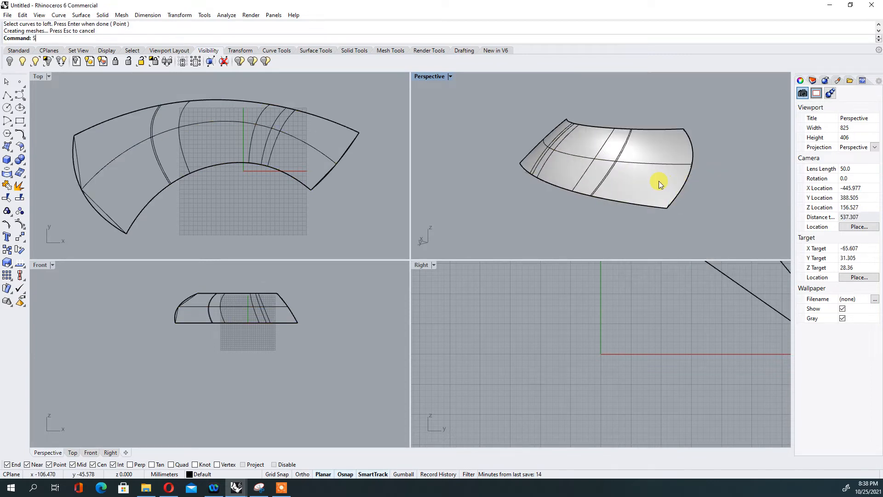
key(Return)
click(659, 181)
right_drag(663, 180, 694, 181)
scroll(140, 203, up, 2)
click(103, 218)
scroll(380, 154, up, 3)
click(345, 191)
key(Return)
key(Escape)
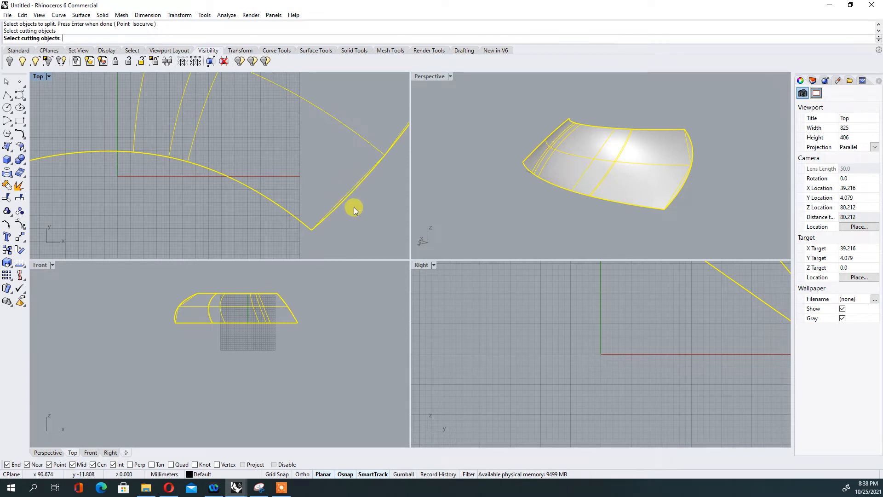
Step: Split the lofted surface in the Top viewport with the two side polylines as cutting objects
key(Return)
click(198, 138)
key(Return)
click(346, 195)
scroll(347, 198, down, 3)
scroll(104, 241, up, 4)
click(105, 233)
key(Return)
scroll(212, 180, down, 8)
click(206, 162)
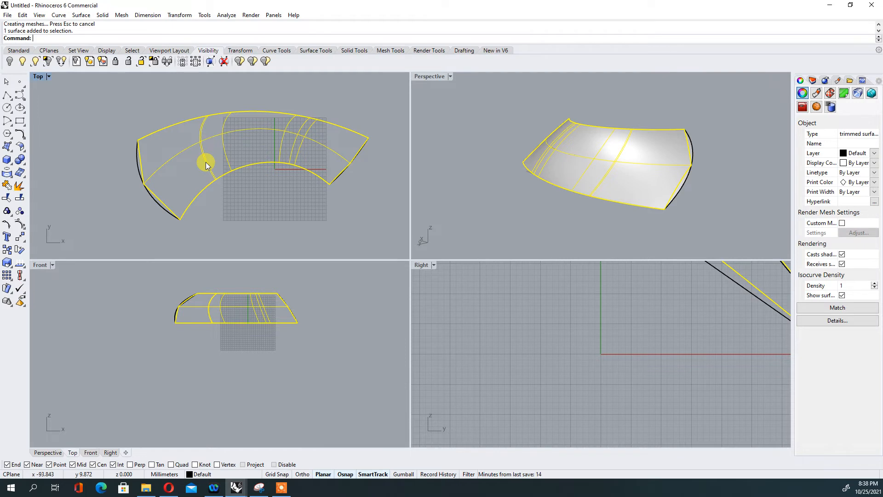
Step: Delete the four trimmed strips outside the side polylines, keeping the central part of the lofted surface
key(Escape)
scroll(148, 214, up, 8)
drag(190, 215, 159, 186)
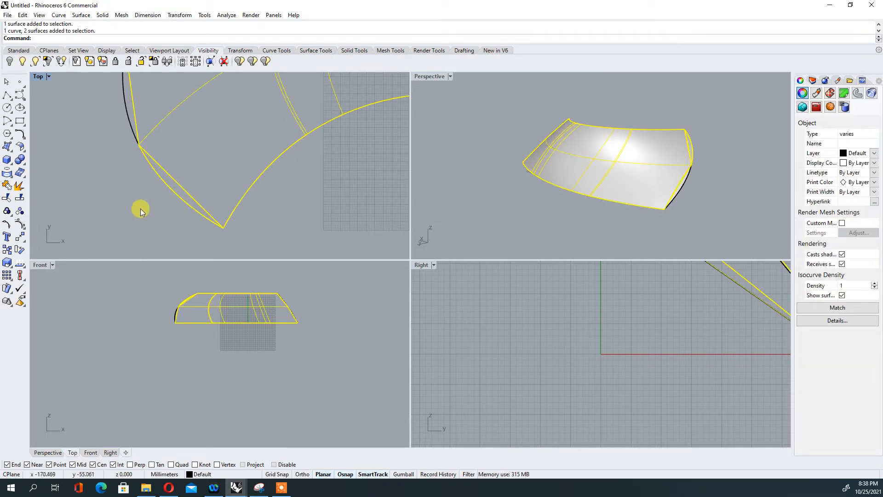
click(140, 209)
click(169, 191)
shift+click(128, 115)
scroll(237, 126, down, 5)
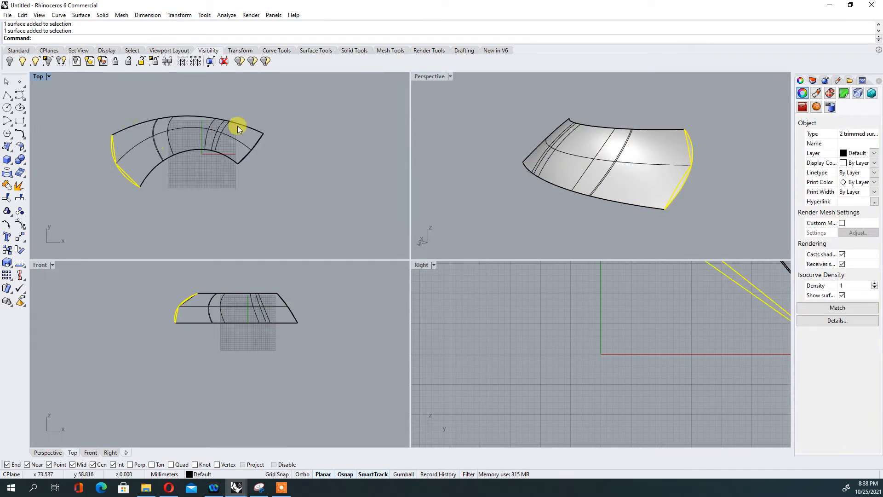
scroll(257, 197, up, 6)
shift+click(250, 225)
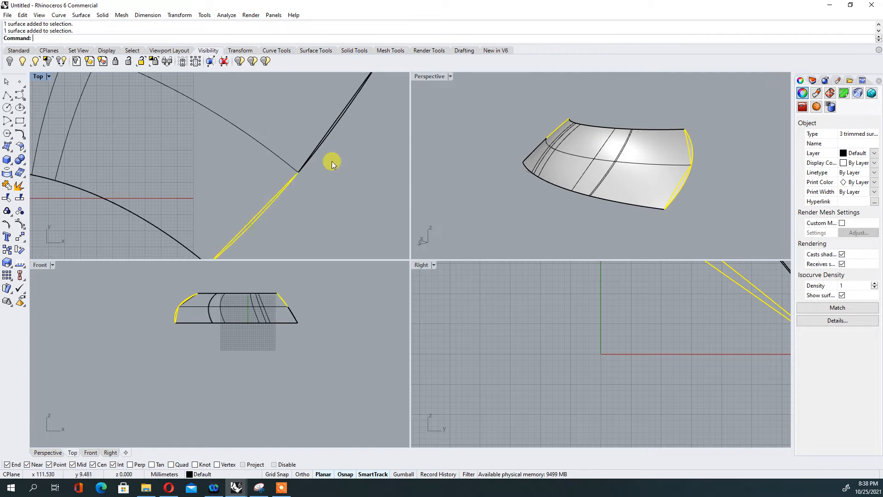
shift+click(330, 138)
key(Delete)
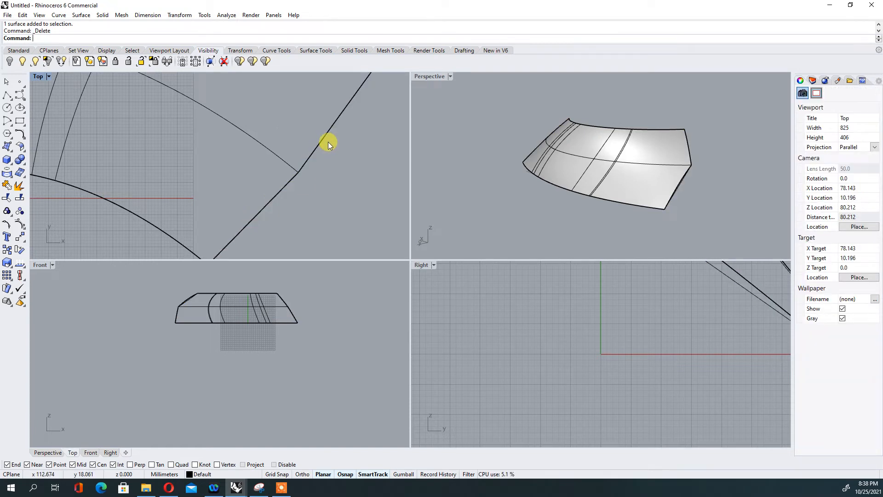
Step: Hide the trimmed loft surface and create a network surface from the three arched curves and two side polylines
click(589, 158)
key(Return)
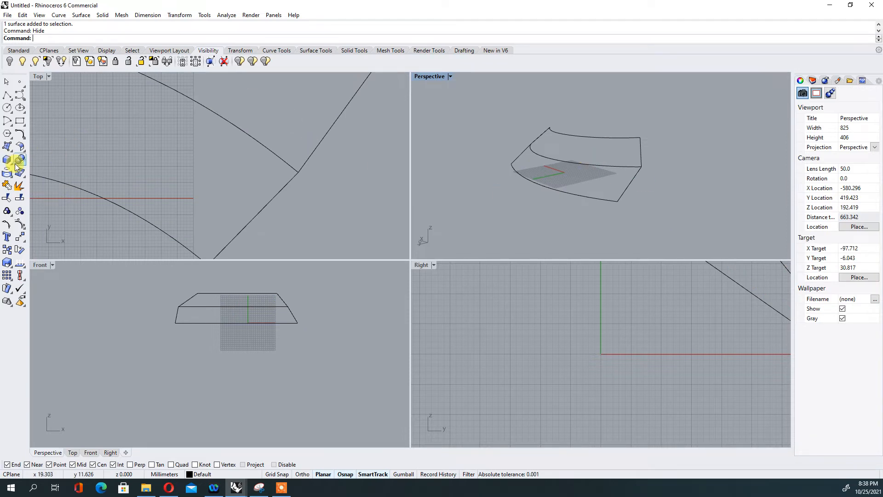
click(9, 148)
click(46, 151)
drag(693, 226, 496, 100)
key(Return)
key(Return)
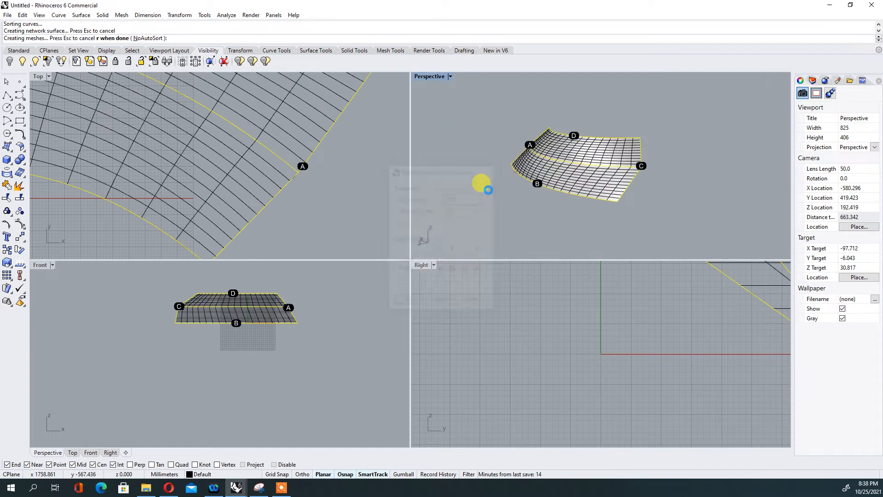
right_drag(483, 184, 562, 194)
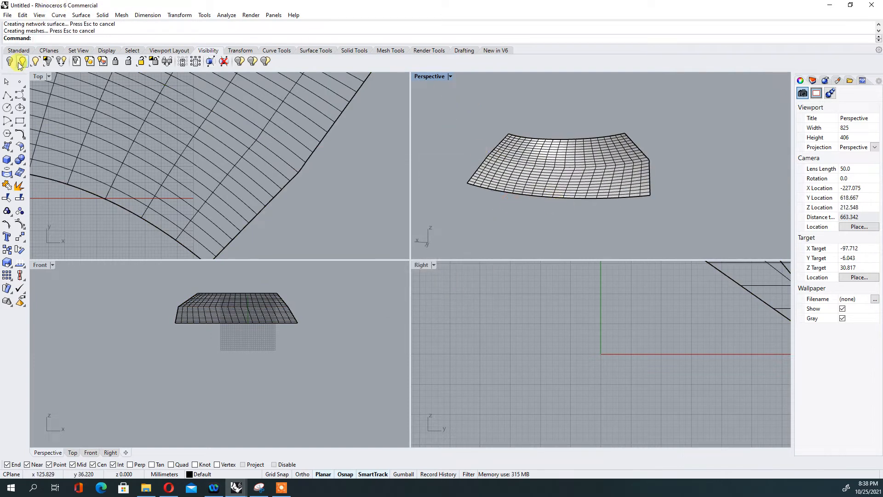
Step: Show the hidden loft surface again and compare its curvature with the network surface from several angles
click(20, 64)
right_drag(648, 191, 588, 189)
scroll(617, 174, up, 8)
right_drag(658, 180, 504, 176)
scroll(494, 139, up, 6)
right_drag(495, 128, 529, 134)
right_drag(545, 173, 512, 194)
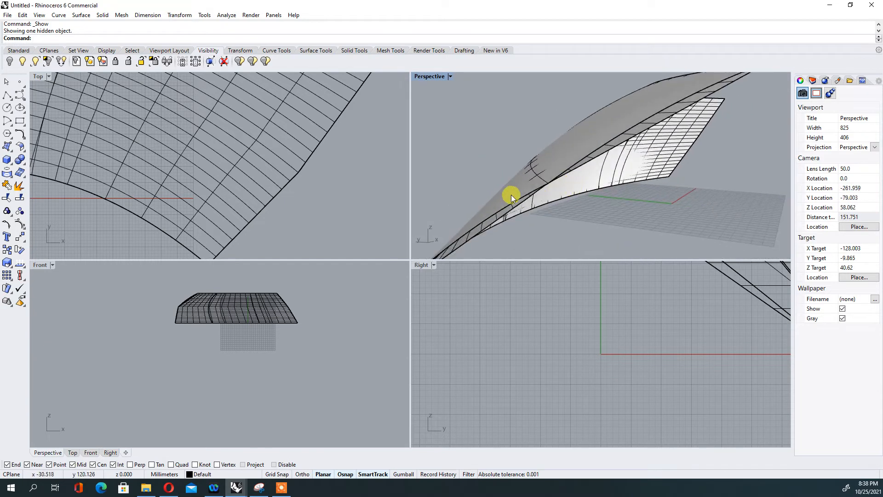
right_drag(417, 245, 683, 186)
scroll(684, 186, down, 16)
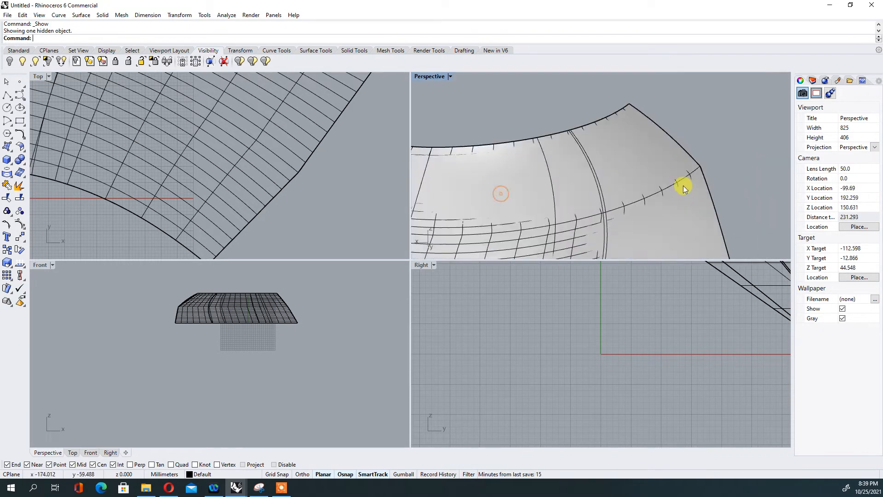
right_drag(537, 200, 601, 168)
scroll(590, 208, up, 10)
scroll(719, 161, up, 8)
scroll(684, 178, down, 8)
scroll(689, 197, up, 4)
scroll(601, 169, down, 4)
scroll(602, 168, down, 4)
right_drag(684, 152, 536, 173)
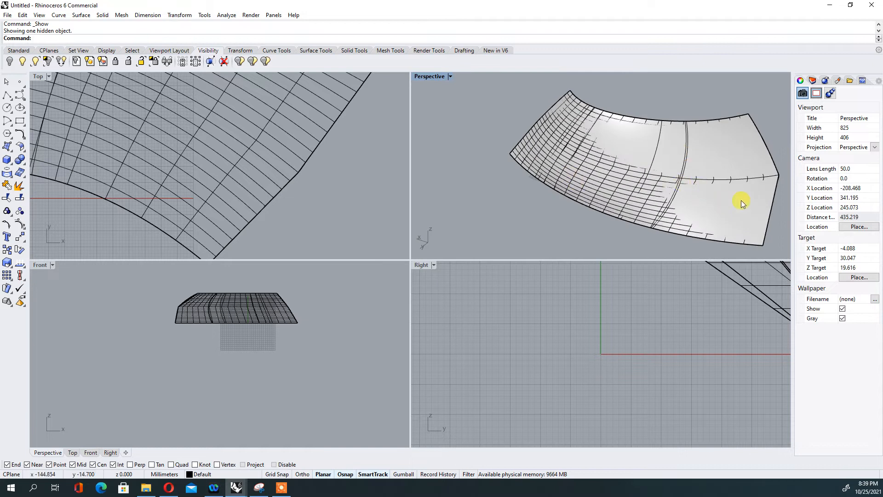
right_drag(739, 199, 597, 174)
scroll(612, 156, up, 4)
scroll(597, 174, down, 2)
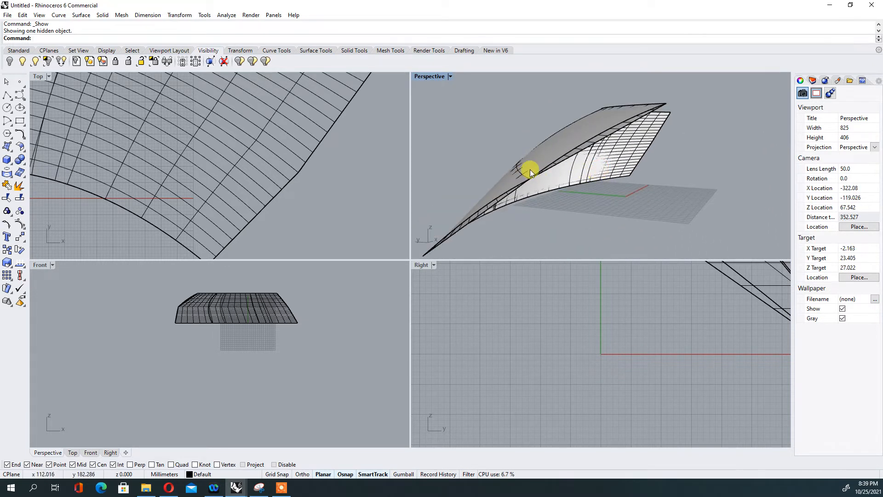
click(551, 150)
key(Escape)
scroll(512, 186, up, 2)
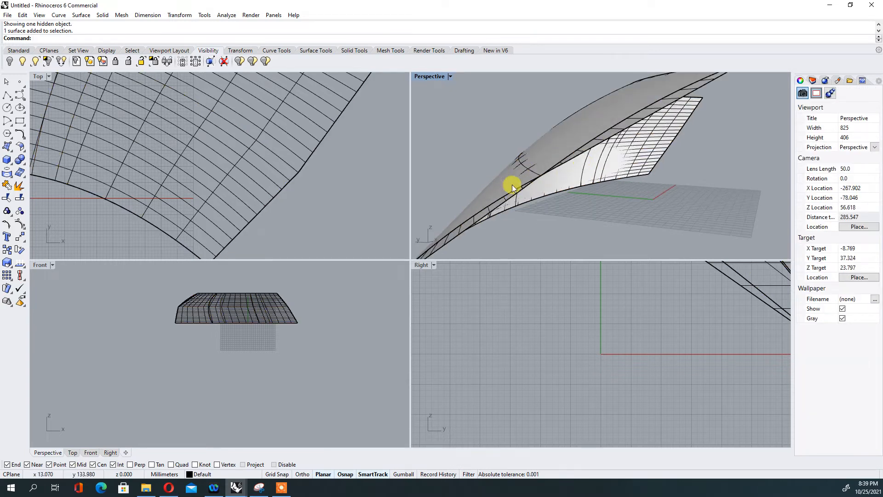
right_drag(582, 160, 565, 153)
scroll(566, 145, down, 4)
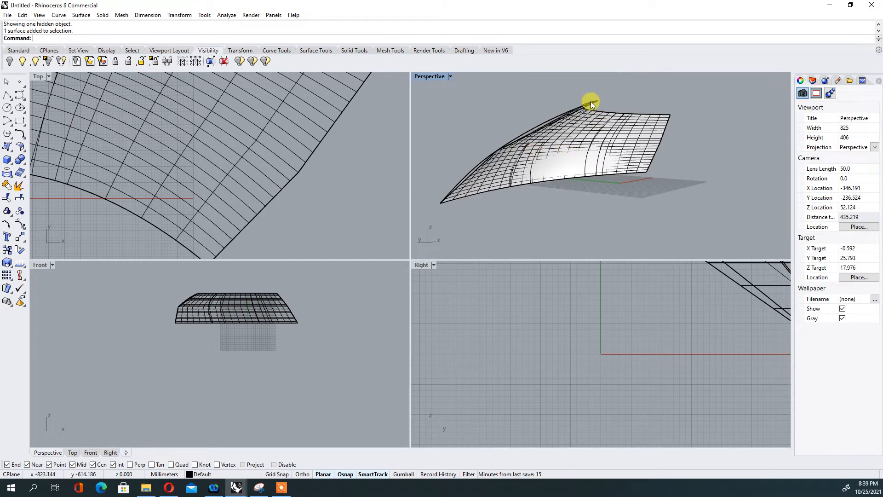
scroll(456, 184, up, 4)
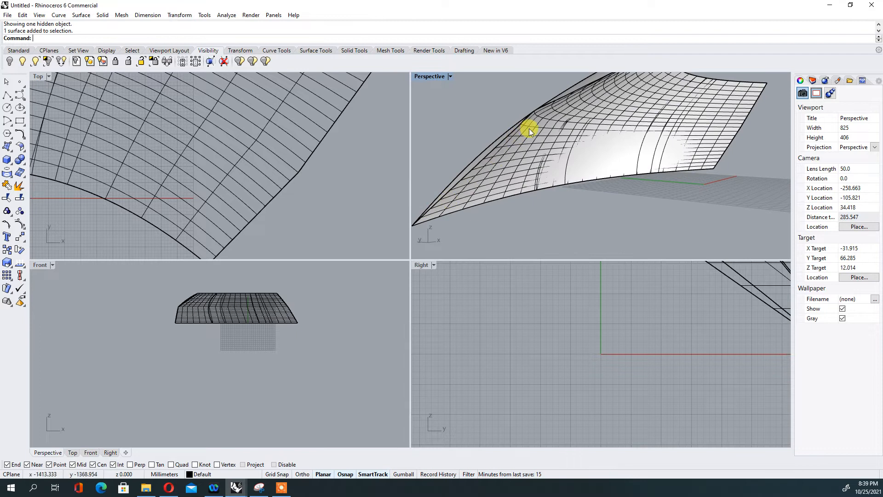
scroll(531, 131, down, 4)
right_drag(525, 135, 593, 175)
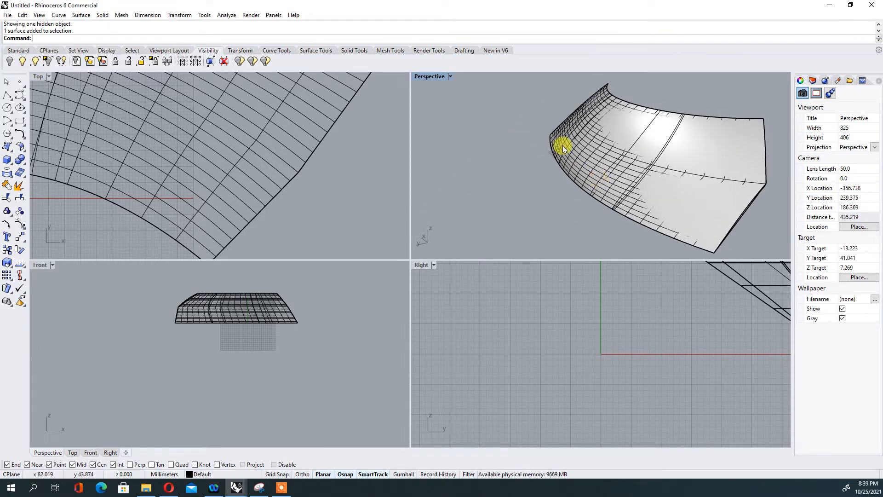
Step: Delete all five curves and both surfaces from the scene
scroll(563, 146, down, 5)
drag(559, 119, 524, 99)
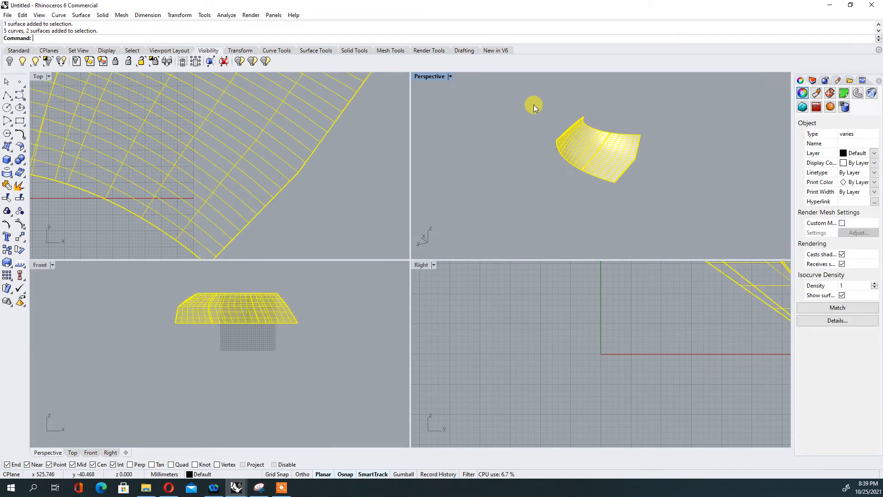
key(Delete)
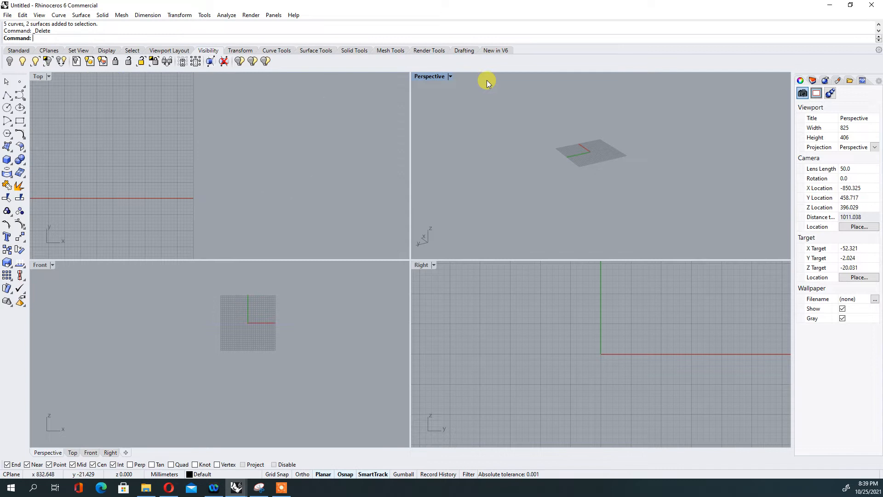
Step: Open the recent file "kete ijat vroom vroom 2" without saving the changes to the untitled model
click(7, 15)
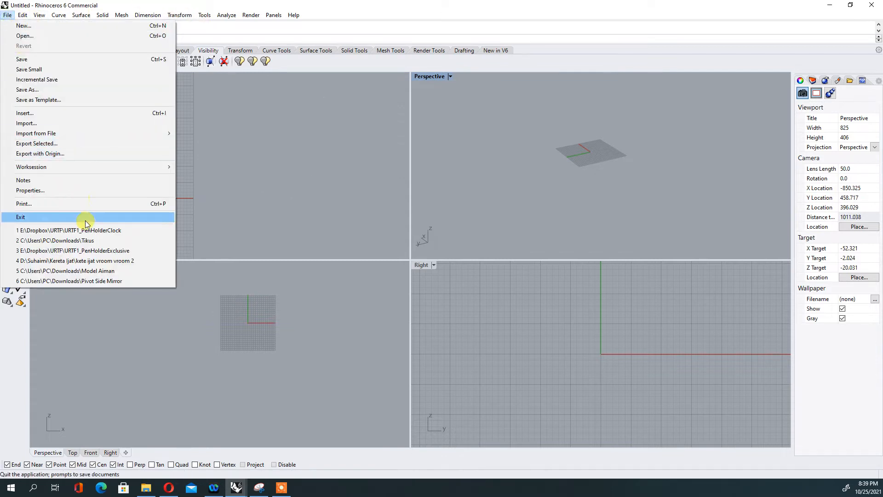
click(117, 265)
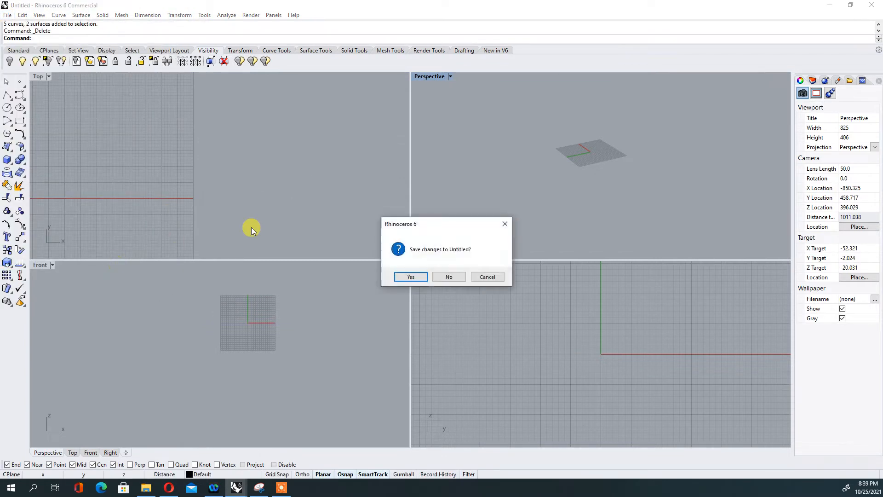
click(446, 277)
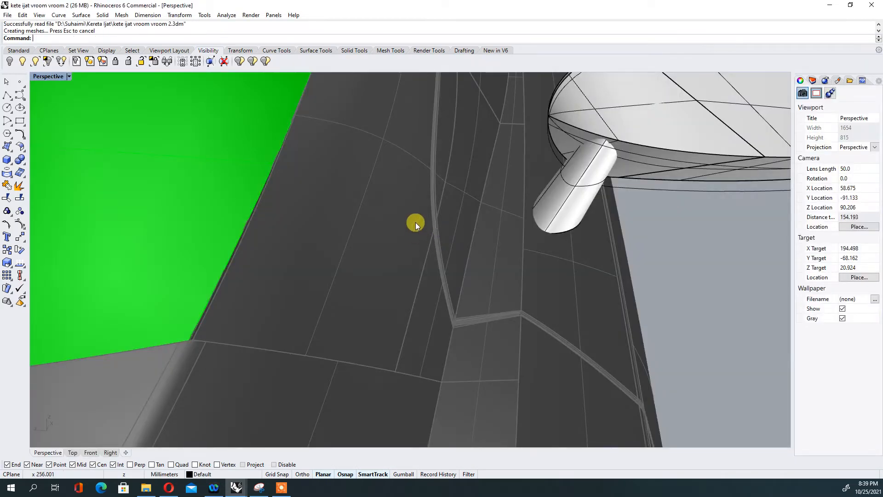
Step: Isolate the curved fender surface above the car's front wheel, beside the cyan strip
scroll(428, 216, down, 15)
right_drag(438, 329, 436, 302)
scroll(443, 308, up, 6)
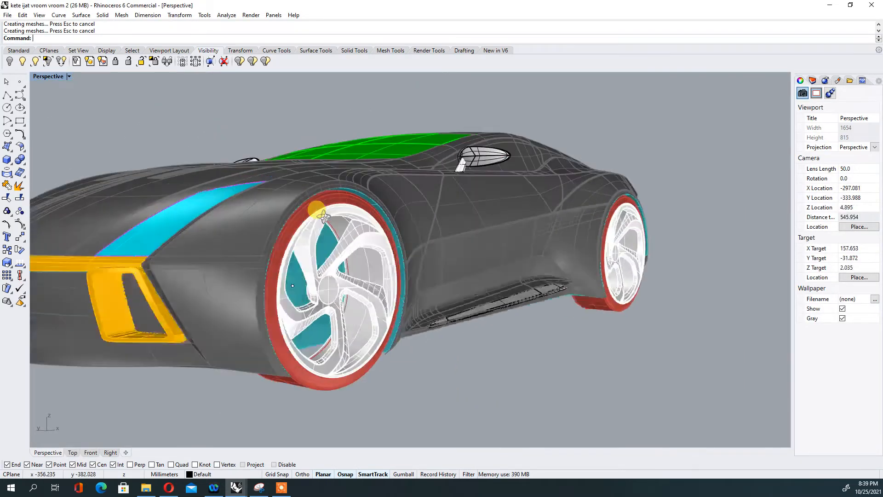
click(187, 302)
click(314, 205)
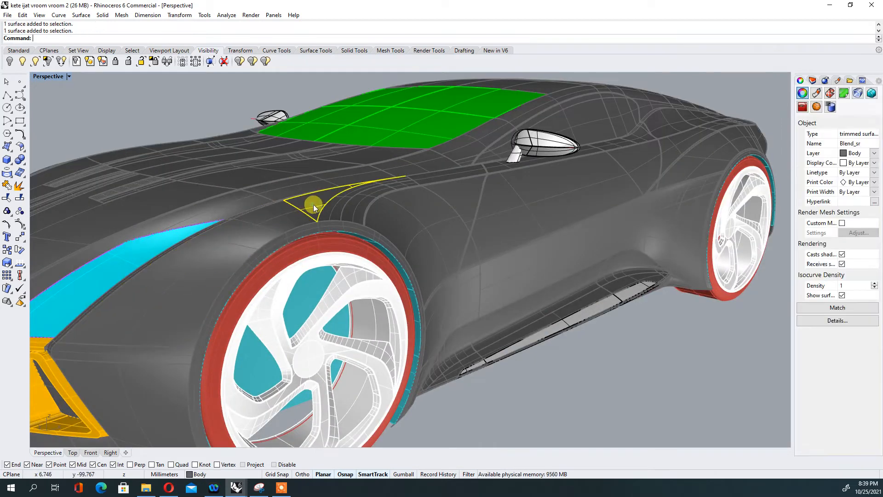
click(174, 292)
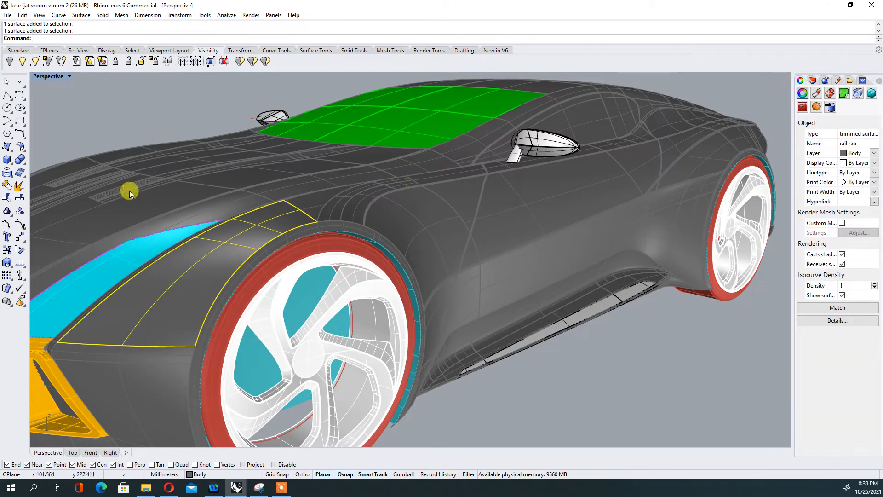
click(48, 62)
scroll(350, 200, down, 6)
click(350, 202)
scroll(276, 260, up, 3)
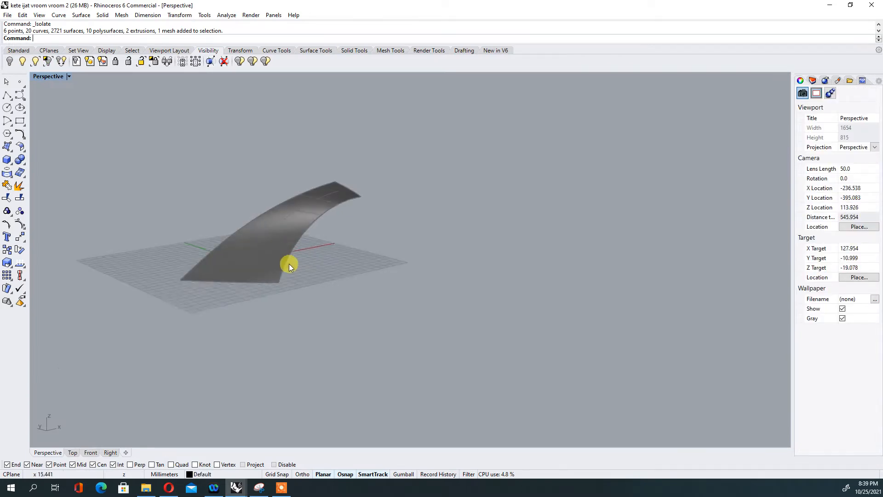
scroll(290, 264, up, 4)
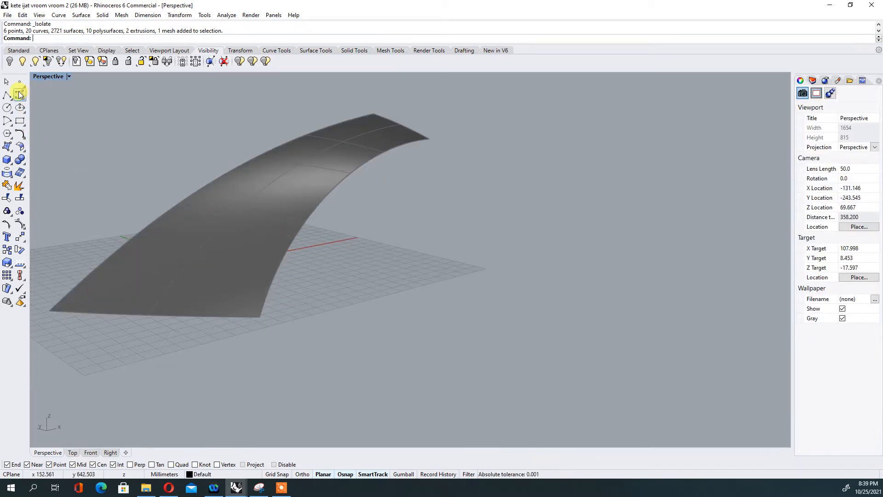
Step: Copy and paste the fender surface in place, and hide one of the two copies
click(209, 244)
key(ctrl+c)
key(ctrl+v)
click(283, 277)
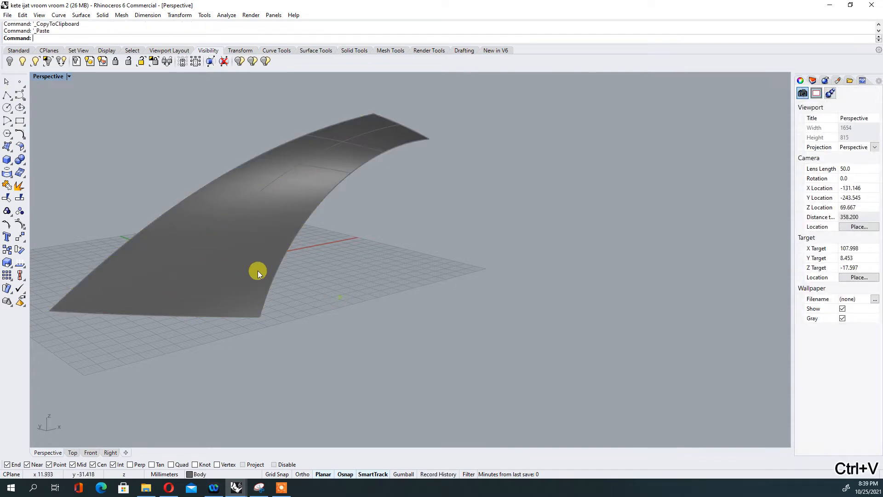
click(225, 260)
right_click(225, 260)
text(S)
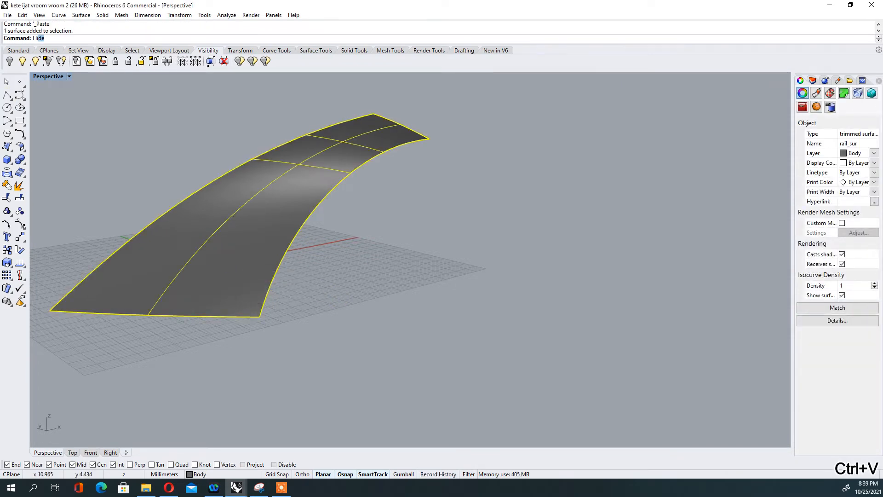
key(Return)
Step: Split the visible fender surface lengthwise along its central isocurve in the U direction
text(i)
key(Return)
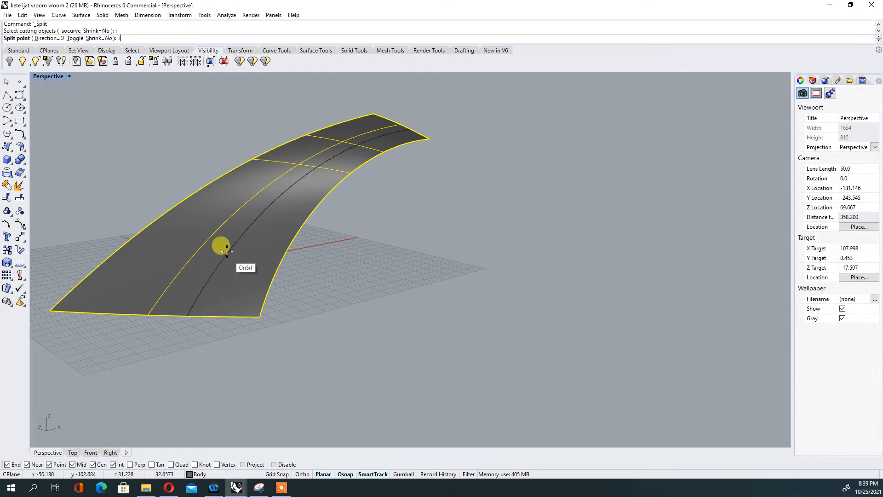
click(146, 315)
key(Return)
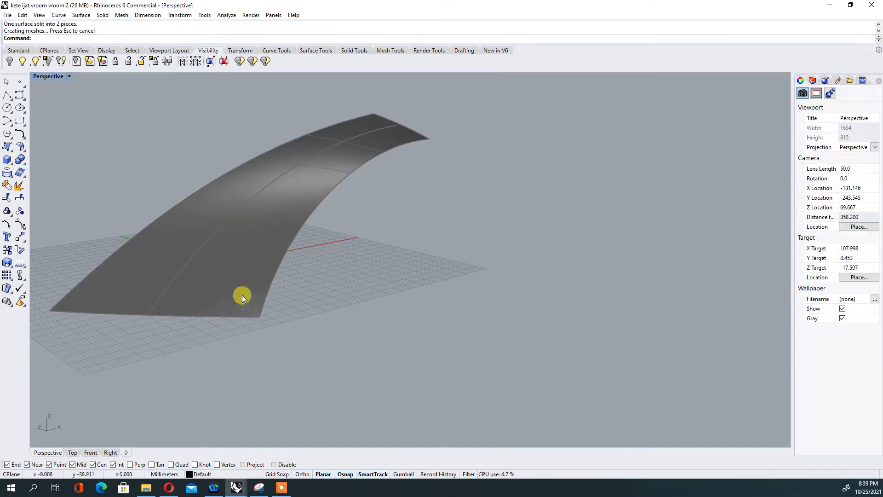
key(ctrl+a)
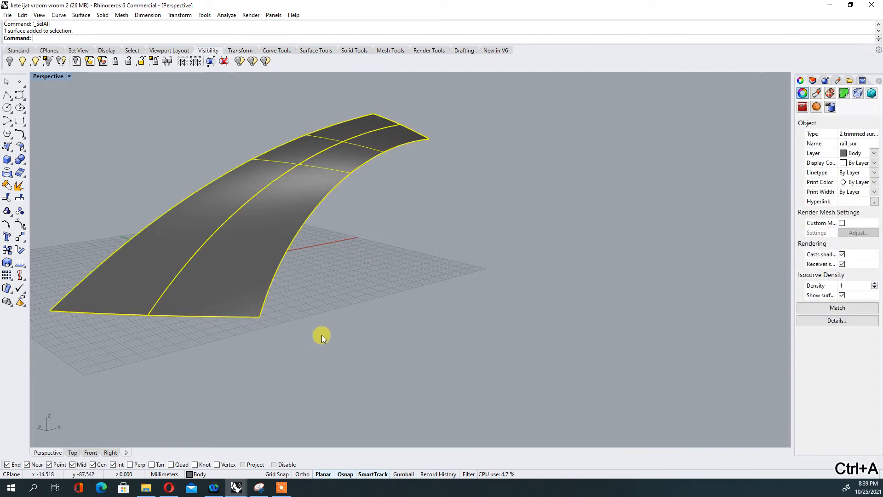
text(Dup)
key(Return)
key(Escape)
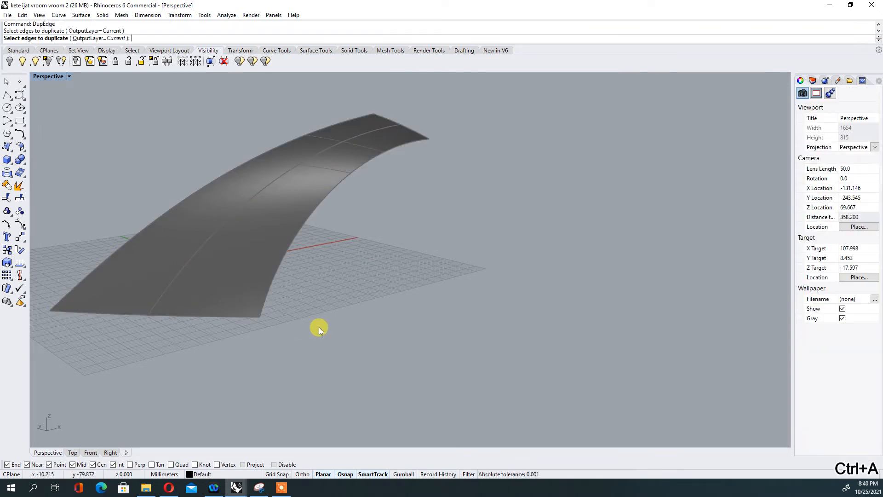
Step: Duplicate the borders of both fender surface halves with DupBorder
text(DupBorder)
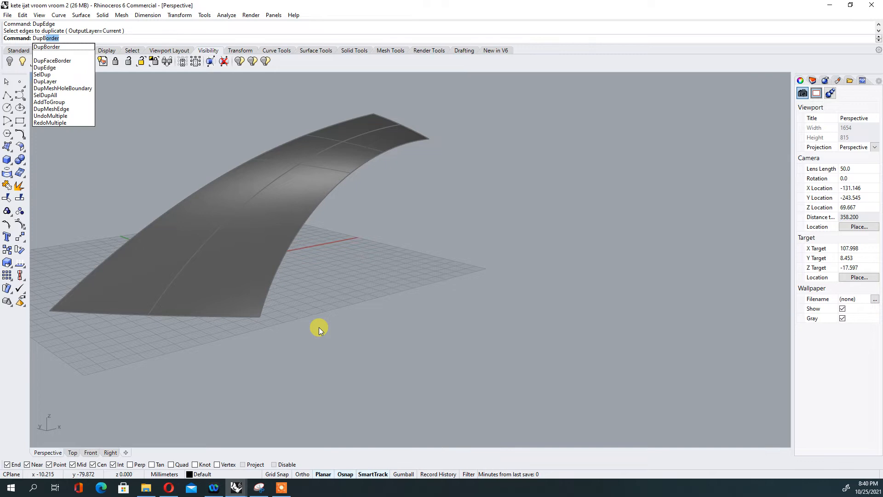
key(Return)
click(232, 267)
click(205, 264)
key(Return)
Step: Delete the two fender surface halves, keeping only the duplicated border curves
click(256, 303)
shift+click(176, 262)
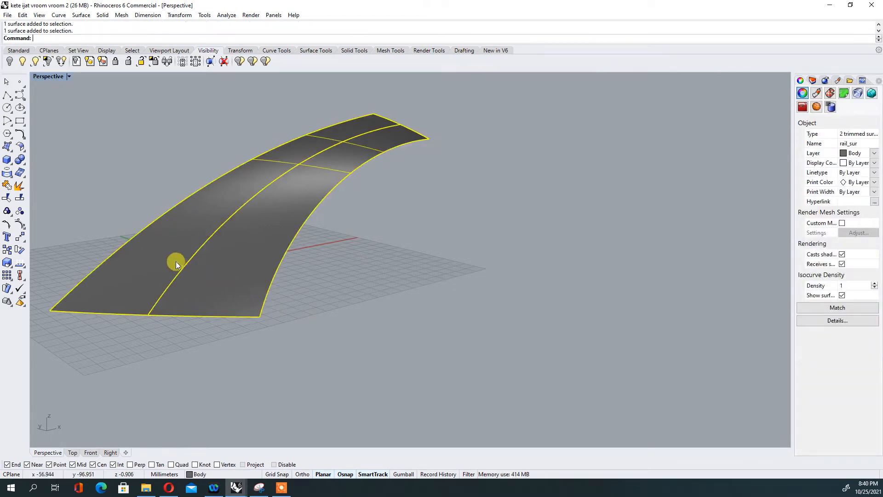
key(Delete)
Step: Try to join the two closed fender border curves
key(ctrl+a)
text(join)
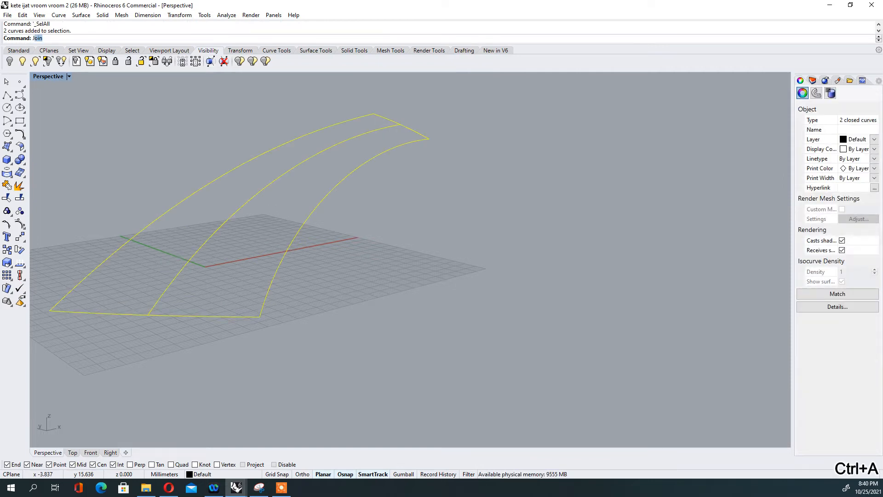
key(Return)
key(ctrl+z)
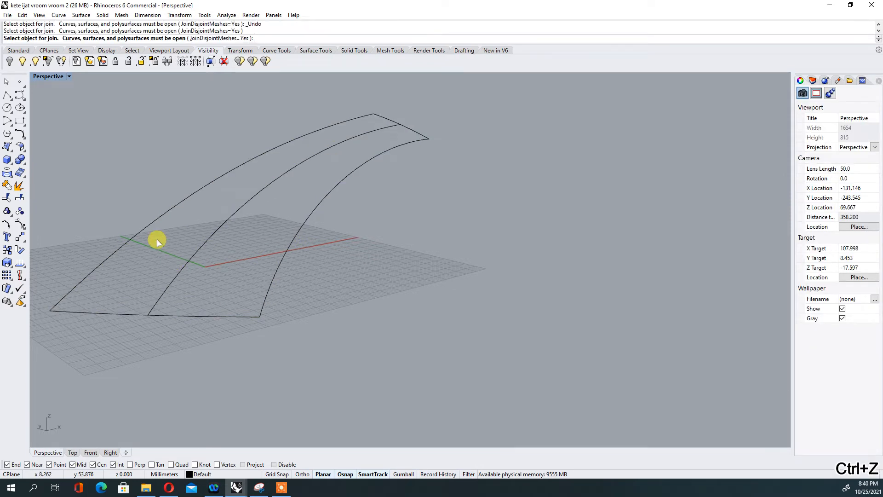
Step: Explode the two closed fender borders into separate curves and delete one of the overlapping central curves
key(ctrl+a)
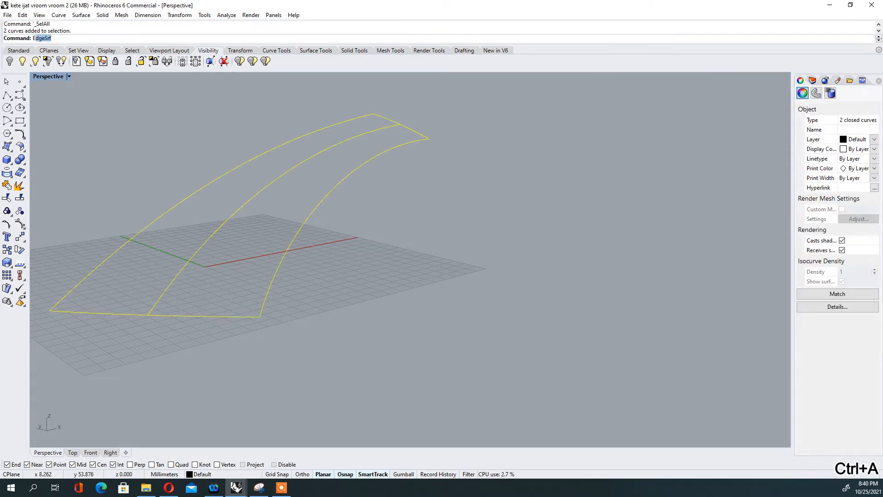
key(Return)
click(192, 256)
click(227, 280)
key(Delete)
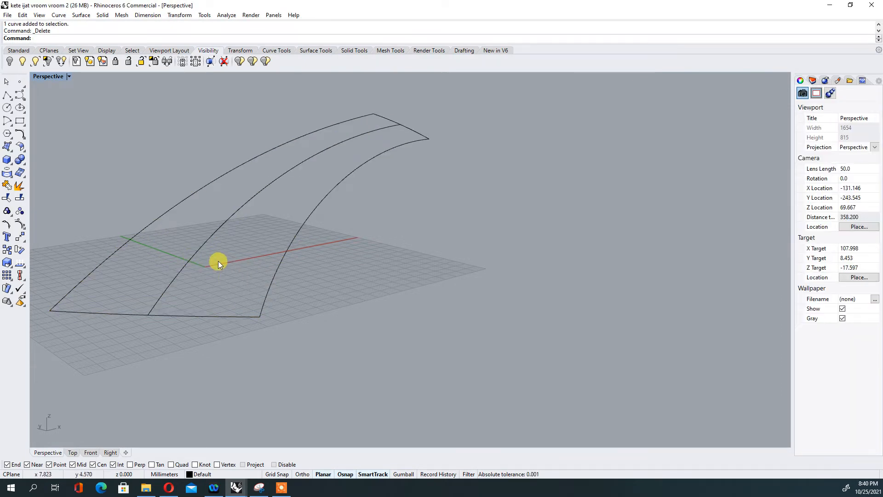
Step: Try to create a network surface from all seven separate fender curves at once
right_drag(351, 187, 482, 217)
right_drag(597, 199, 333, 206)
drag(567, 310, 503, 301)
scroll(362, 305, up, 2)
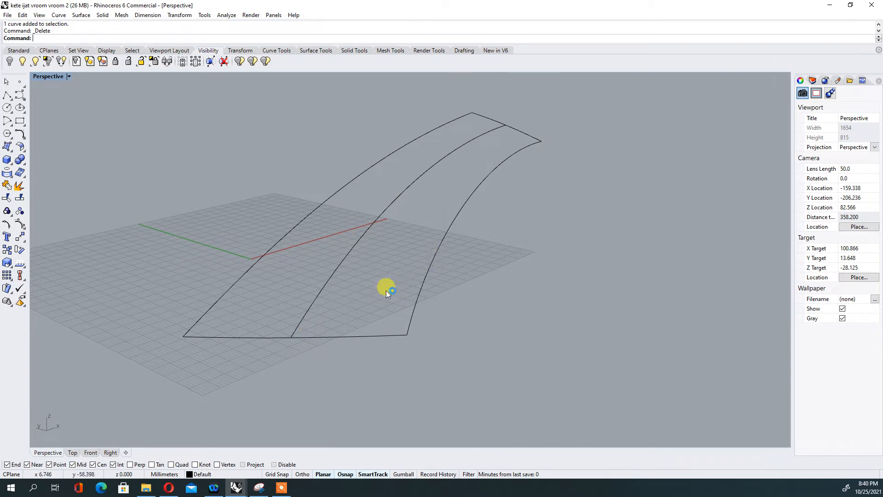
scroll(469, 214, down, 5)
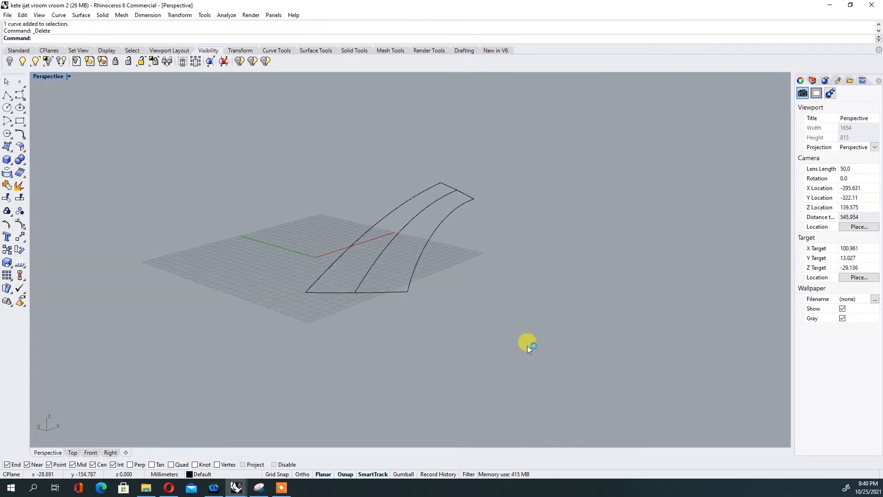
drag(565, 344, 285, 140)
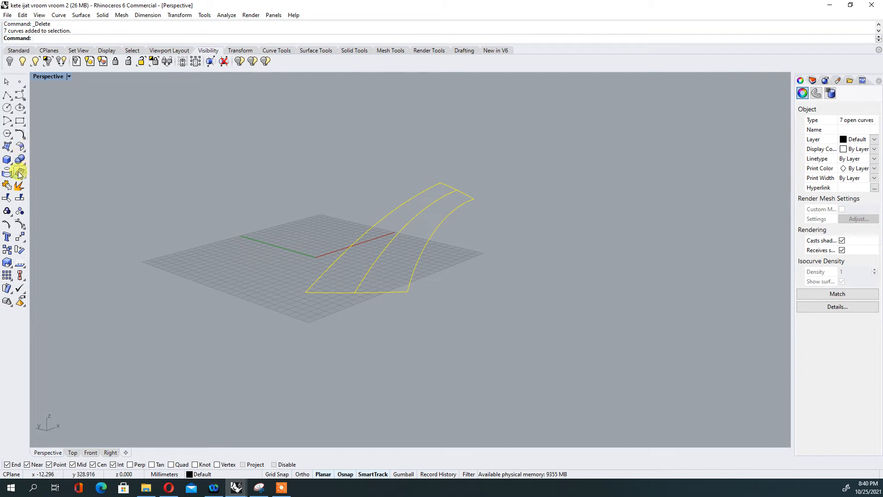
click(14, 153)
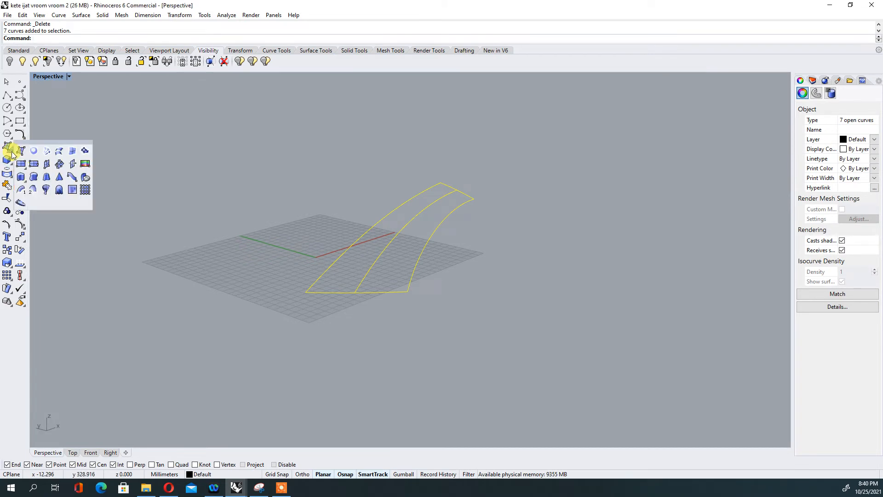
click(44, 154)
scroll(347, 264, up, 2)
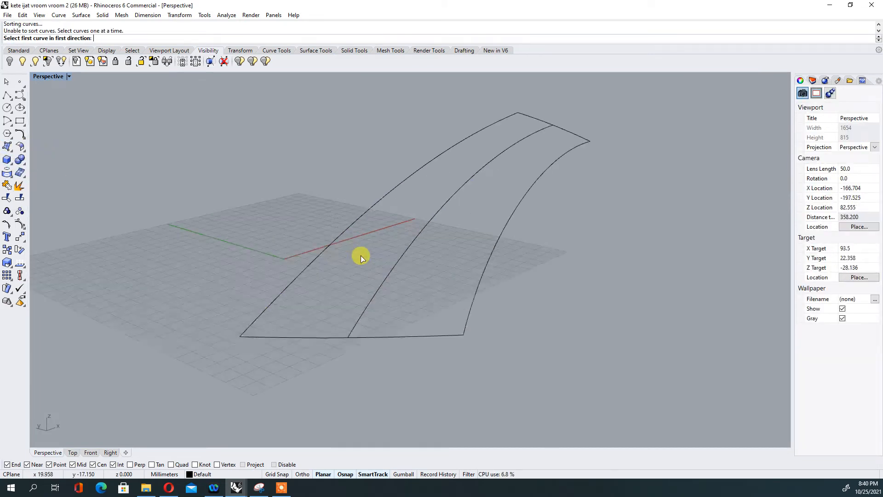
key(Escape)
Step: Join the two short end curves at the fender's wide lower end into one open curve
scroll(358, 264, down, 2)
click(391, 294)
click(352, 294)
click(369, 295)
key(Escape)
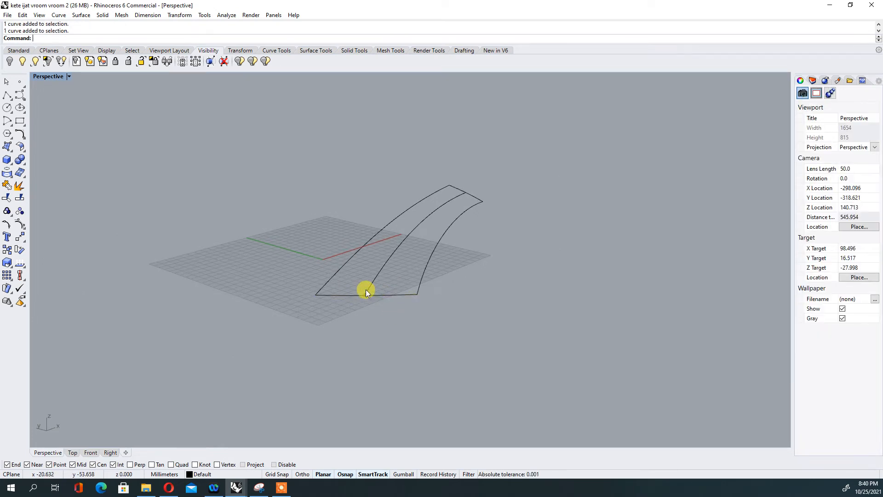
scroll(321, 294, up, 5)
click(523, 307)
shift+click(457, 307)
key(ctrl+j)
Step: Join the two short end curves at the fender's narrow upper end into one open curve
scroll(332, 124, up, 12)
scroll(446, 147, down, 4)
click(553, 143)
click(526, 174)
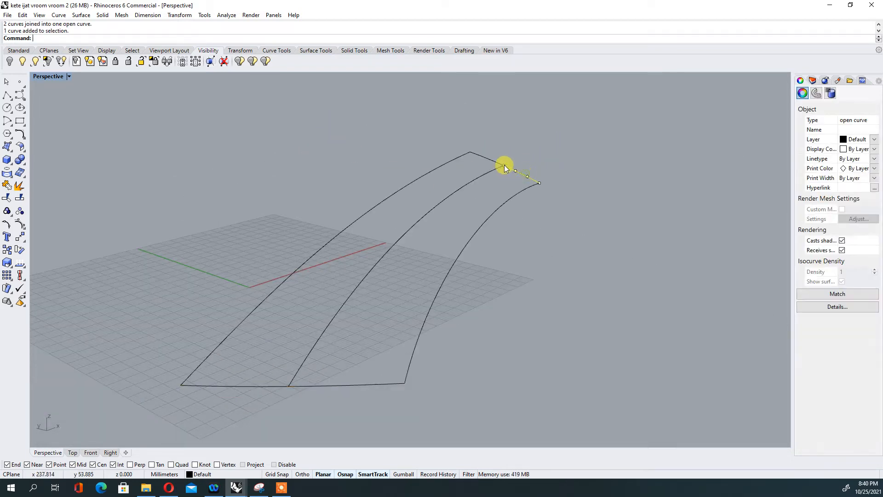
scroll(501, 156, down, 2)
scroll(505, 157, down, 6)
Step: Select all five fender curves, including the central one, as input for a surface
click(554, 230)
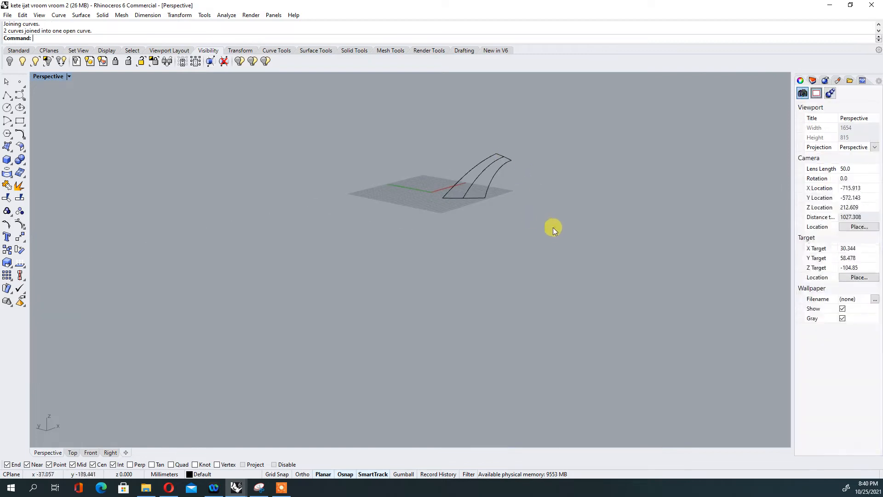
drag(416, 134, 415, 134)
scroll(518, 144, up, 5)
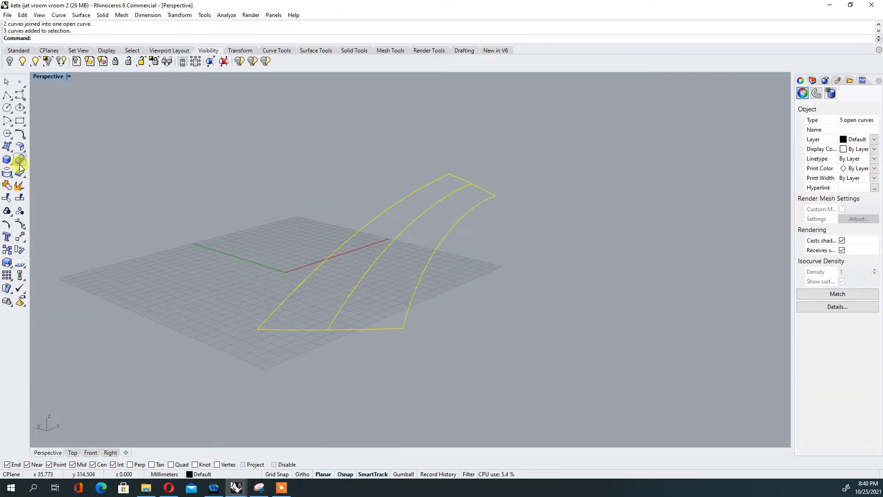
Step: Create a network surface from the five selected open curves
click(8, 146)
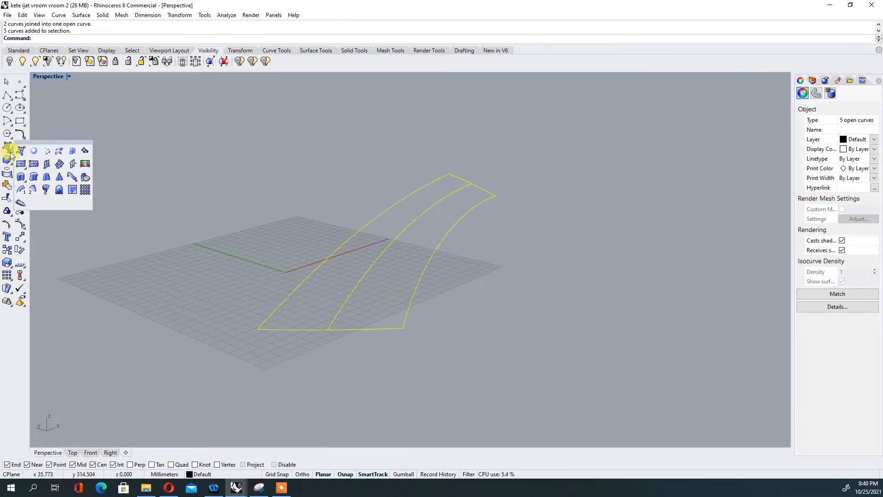
click(46, 152)
click(410, 302)
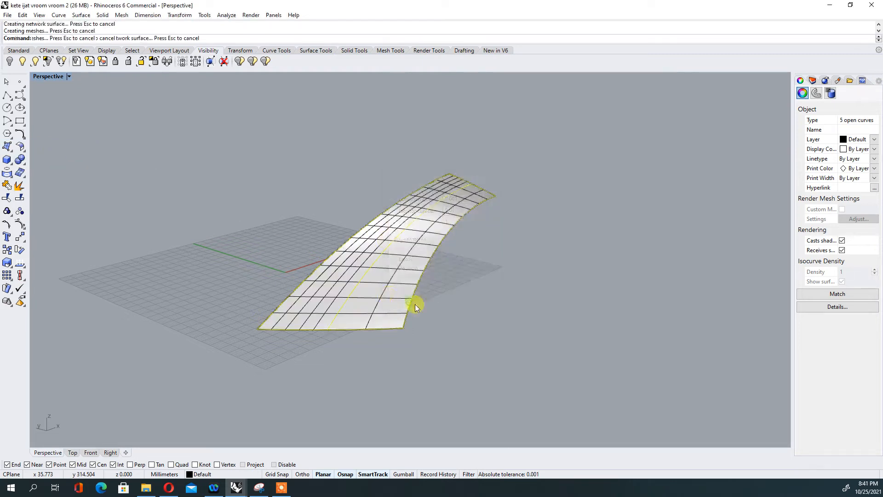
right_drag(445, 315, 557, 253)
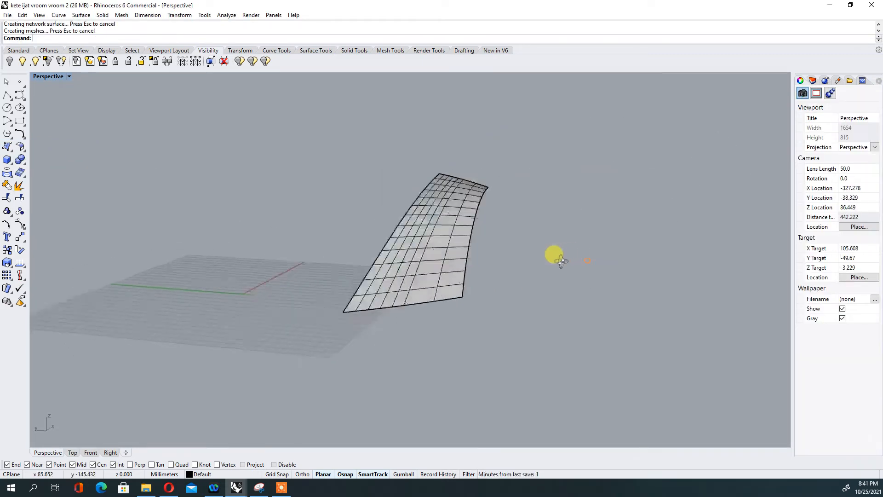
Step: Show all hidden objects so the complete car model surrounds the network surface
click(32, 64)
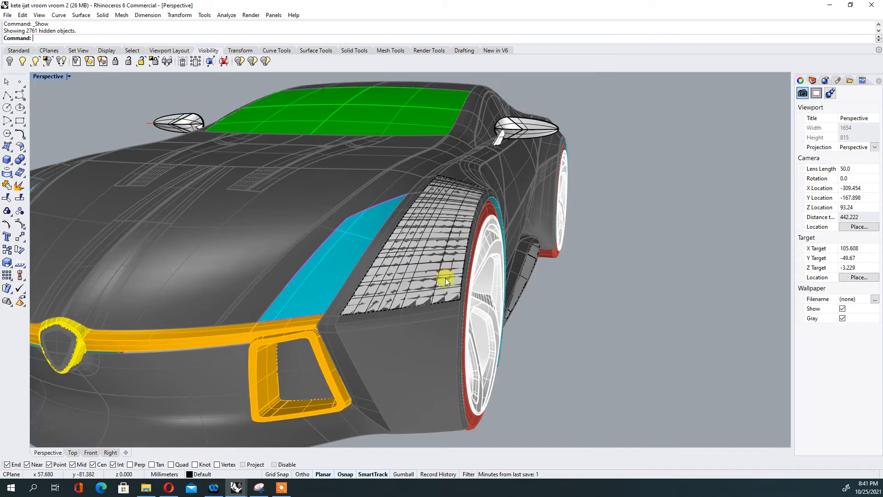
scroll(315, 299, up, 5)
scroll(350, 267, down, 5)
scroll(409, 197, up, 4)
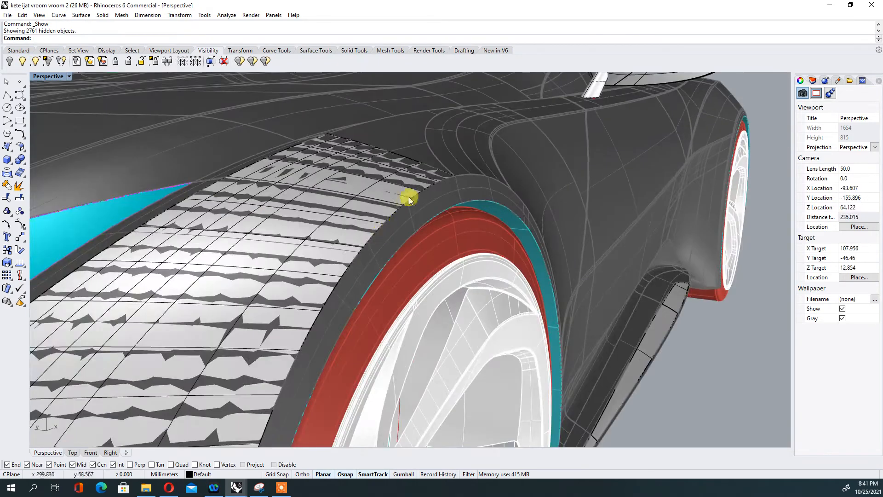
Step: Examine how the network surface fits the front fender between the headlight strip and the wheel arch
scroll(410, 198, up, 4)
scroll(461, 172, down, 12)
right_drag(459, 195, 362, 251)
scroll(362, 258, up, 4)
scroll(415, 270, down, 2)
right_drag(415, 270, 316, 253)
right_drag(490, 175, 400, 227)
scroll(404, 209, down, 4)
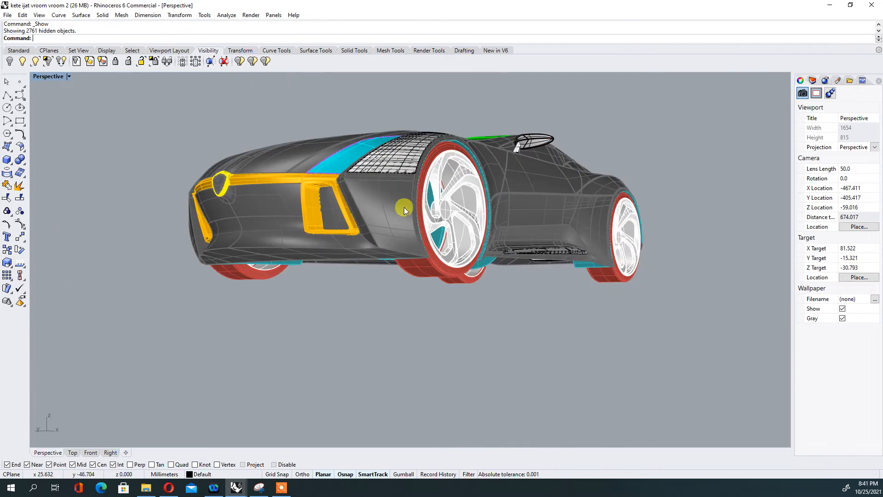
scroll(403, 189, up, 3)
right_drag(401, 173, 393, 225)
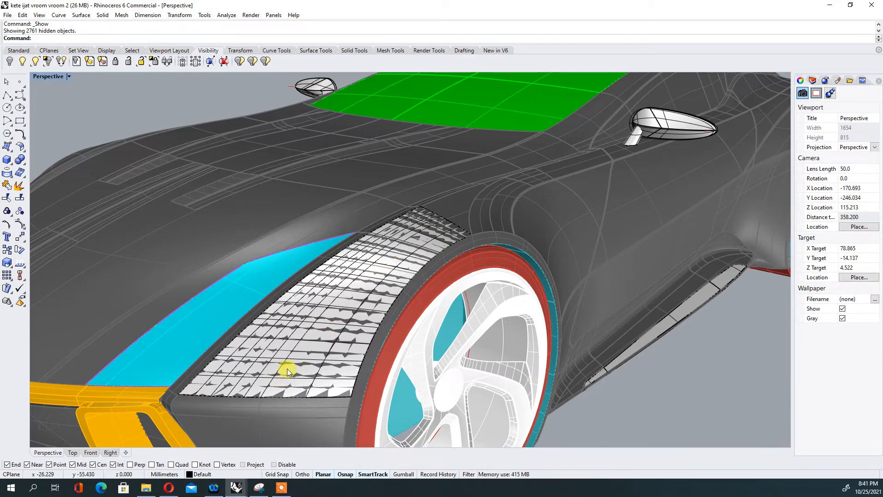
right_drag(380, 320, 465, 299)
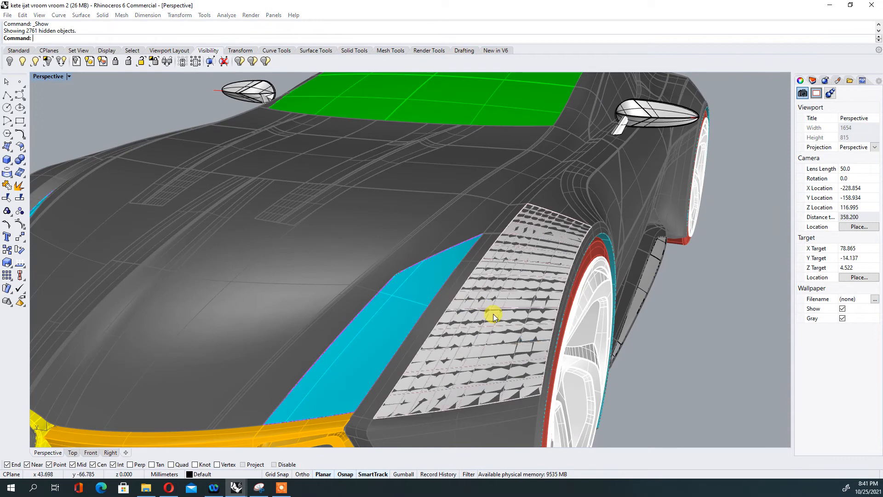
Step: Delete the network surface from the front fender
click(496, 328)
click(518, 339)
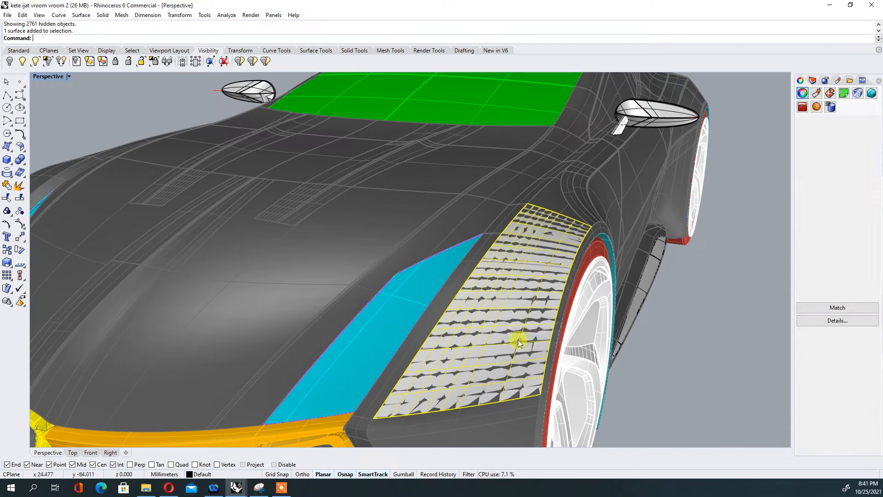
key(Delete)
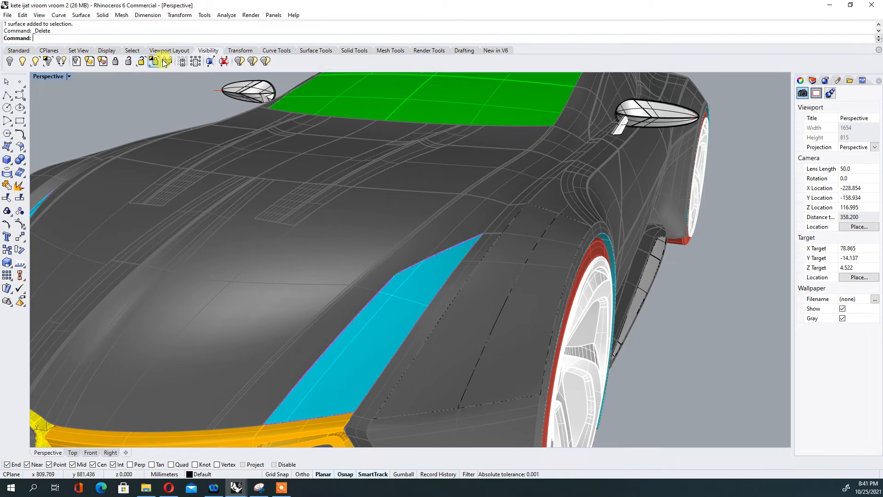
Step: Create a corner-to-corner rectangular plane spanning the car's footprint and delete it again
click(307, 50)
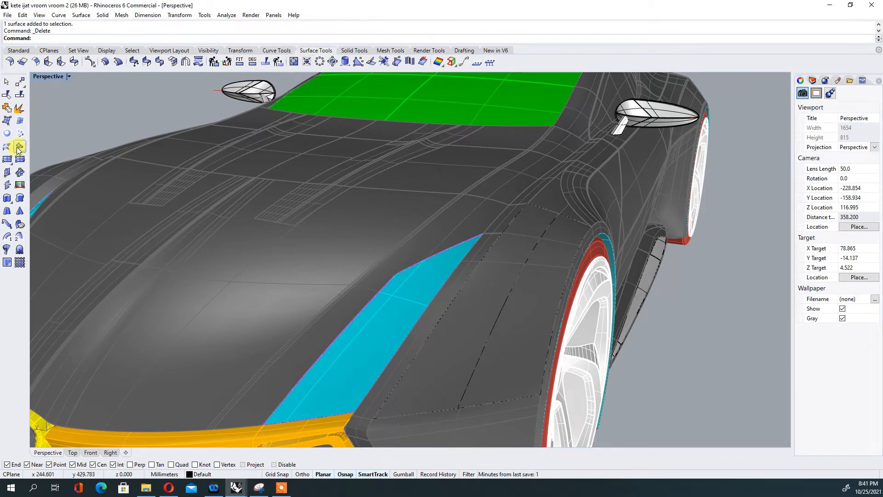
click(7, 172)
scroll(294, 156, down, 3)
scroll(293, 157, down, 3)
click(126, 233)
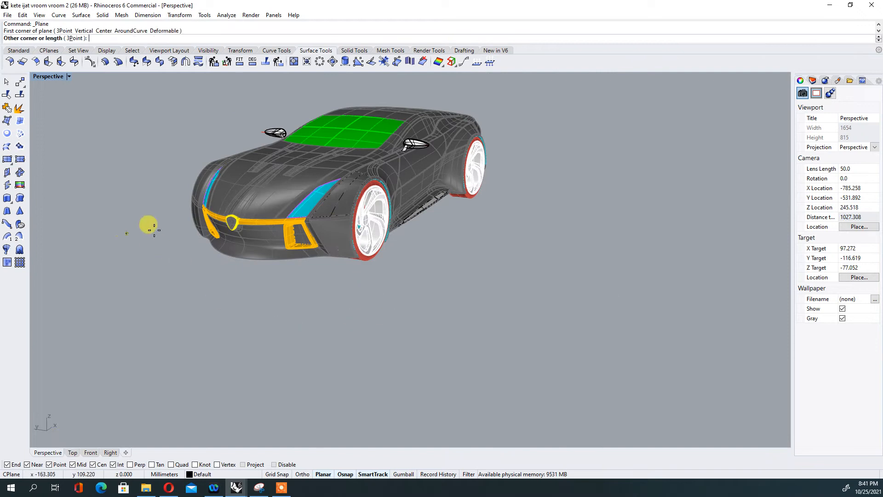
click(517, 189)
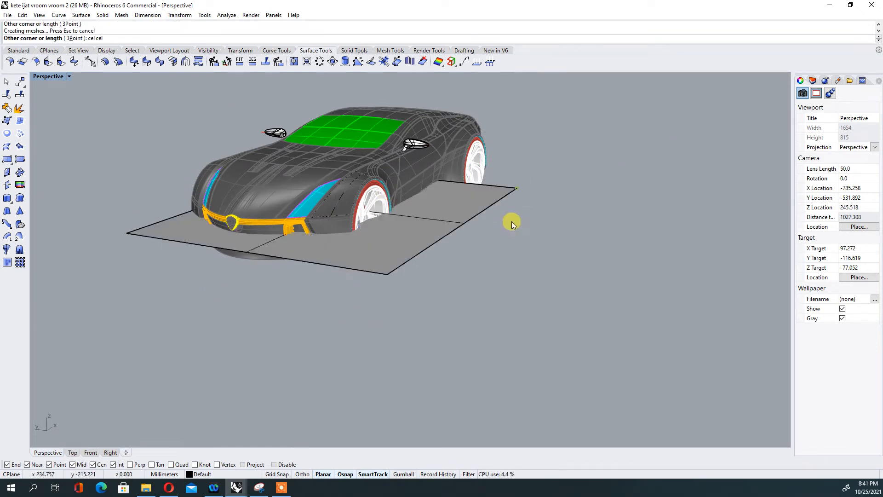
click(388, 238)
key(Delete)
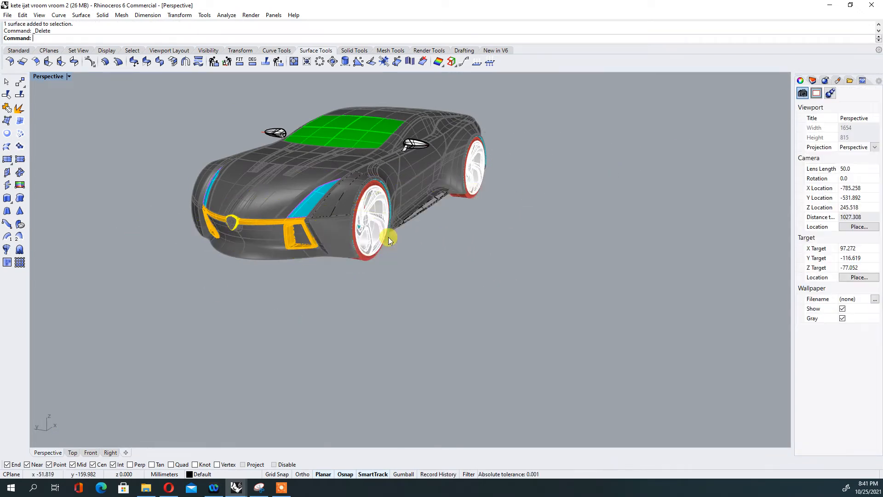
Step: Create a 3-point rectangular plane reaching beyond the car's front and side, and delete it again
click(20, 159)
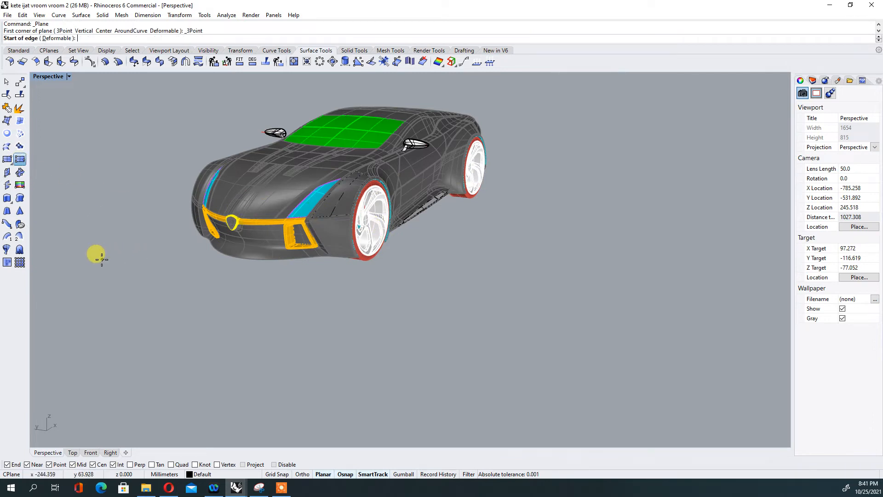
click(101, 260)
click(385, 308)
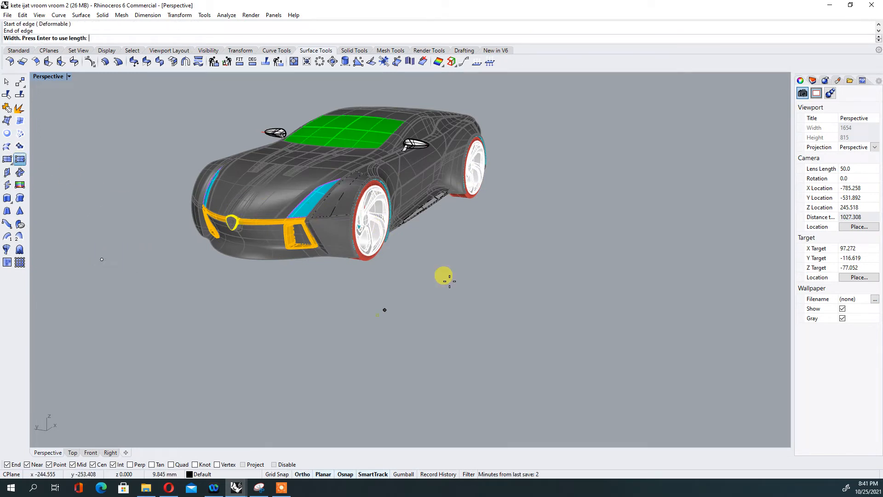
click(632, 148)
click(429, 232)
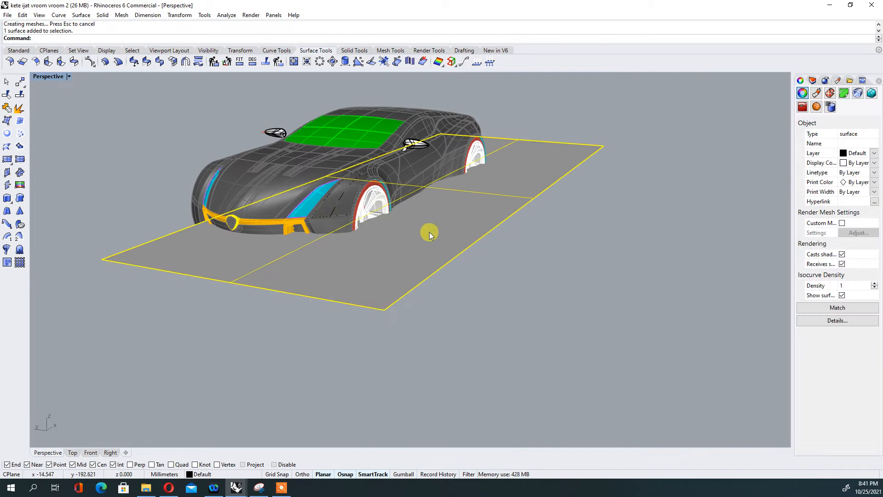
key(Delete)
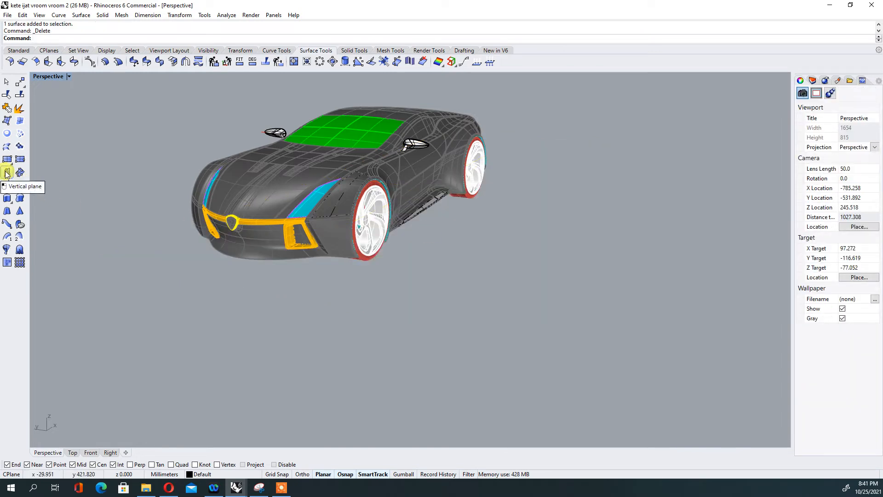
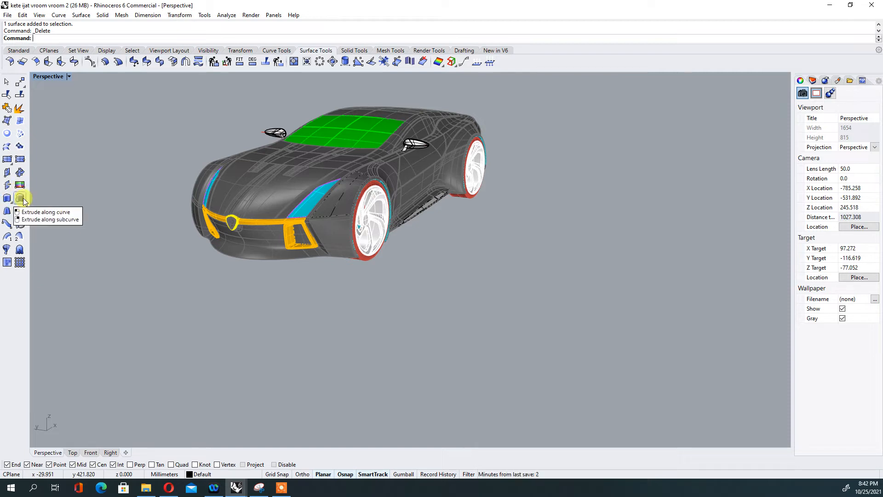
click(7, 227)
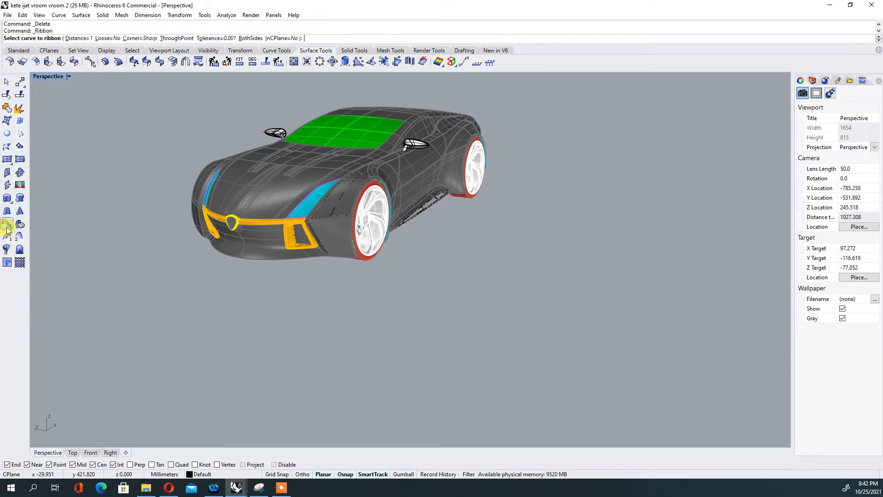
key(Escape)
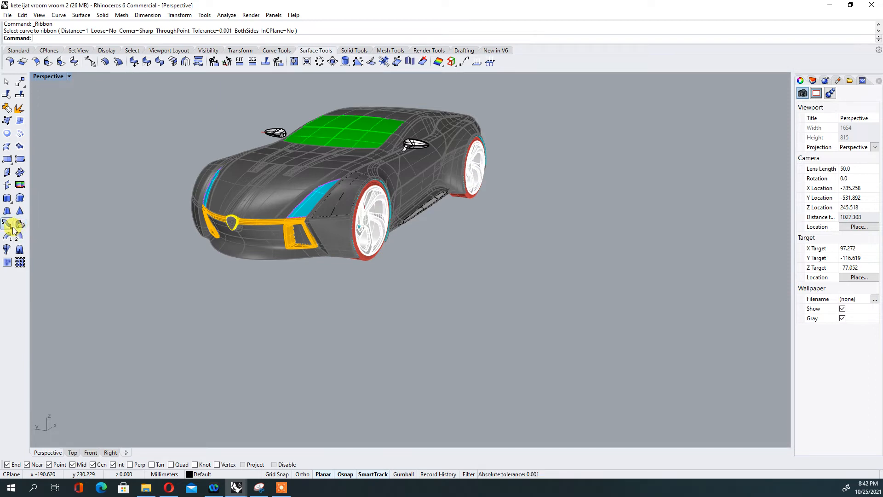
click(236, 489)
mouse_move(207, 455)
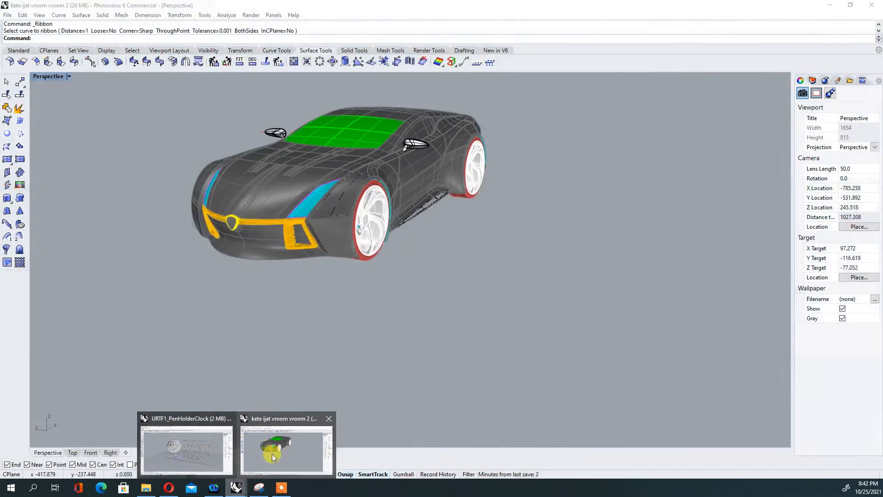
click(272, 453)
Step: Start a new file from a template
click(7, 14)
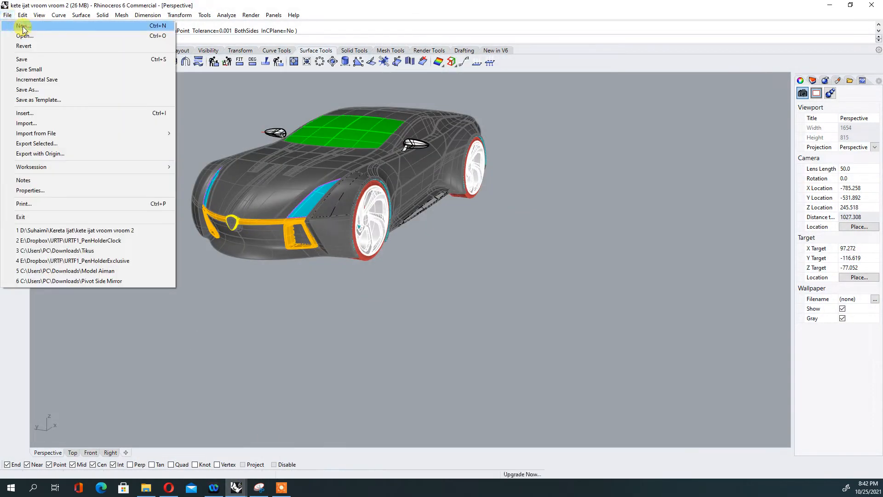
click(20, 28)
click(448, 278)
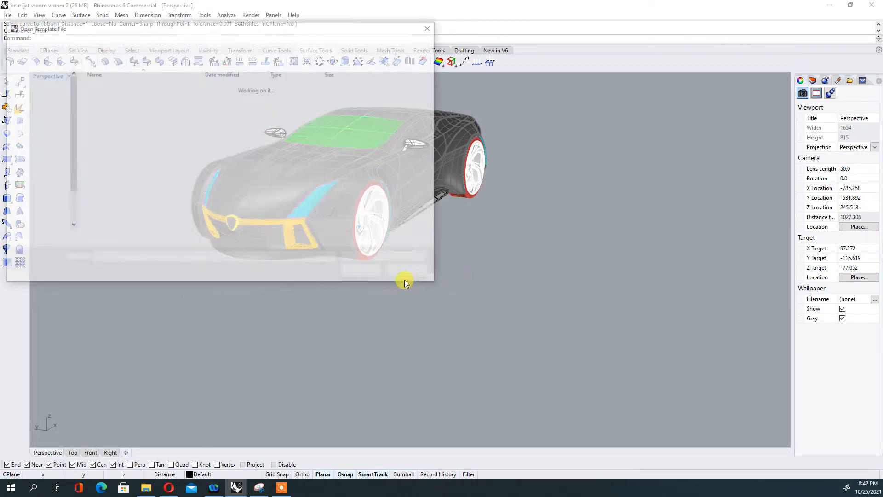
double_click(127, 193)
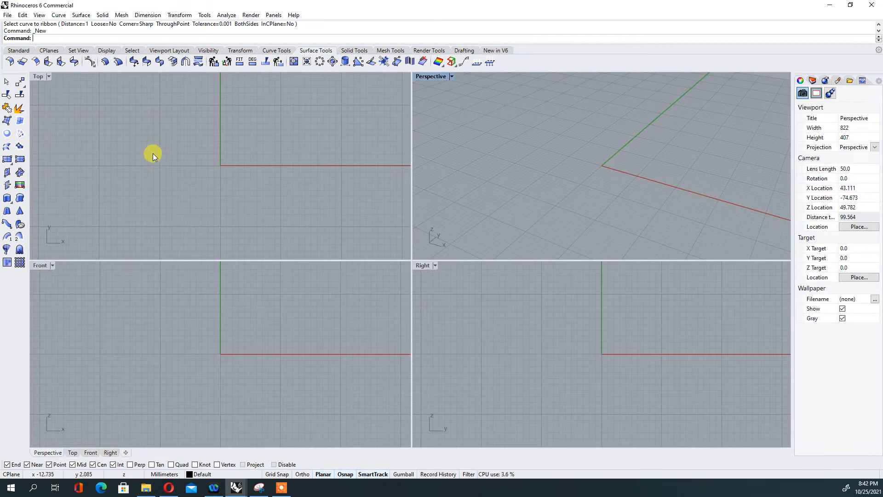
scroll(184, 159, down, 5)
scroll(184, 159, down, 2)
scroll(118, 167, up, 4)
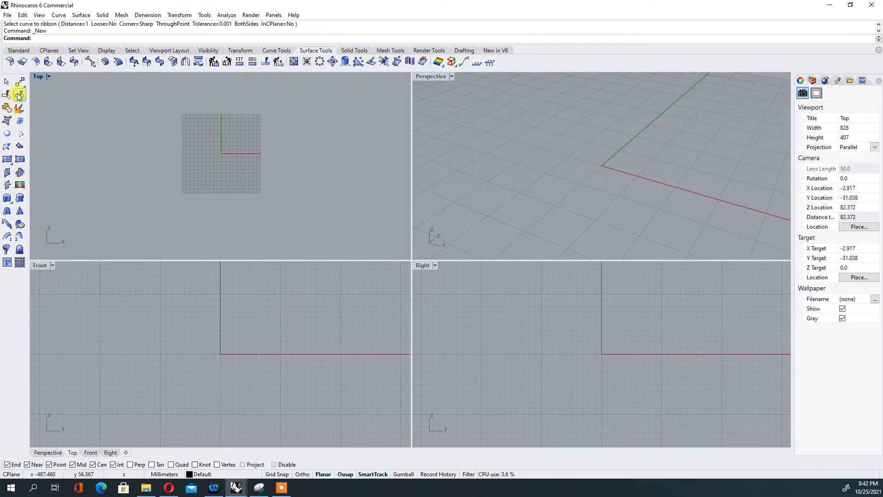
Step: Draw a wavy interpolated degree 3 curve across the construction grid in the Top view
click(15, 51)
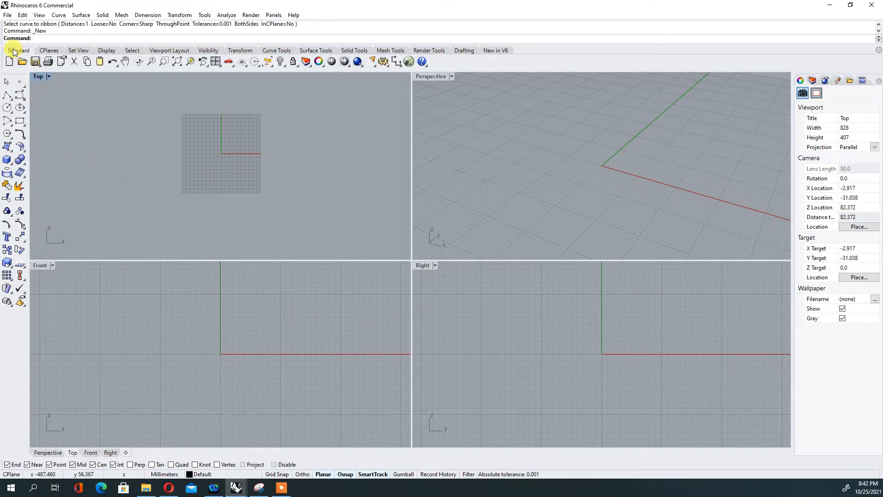
click(24, 98)
click(44, 99)
click(81, 174)
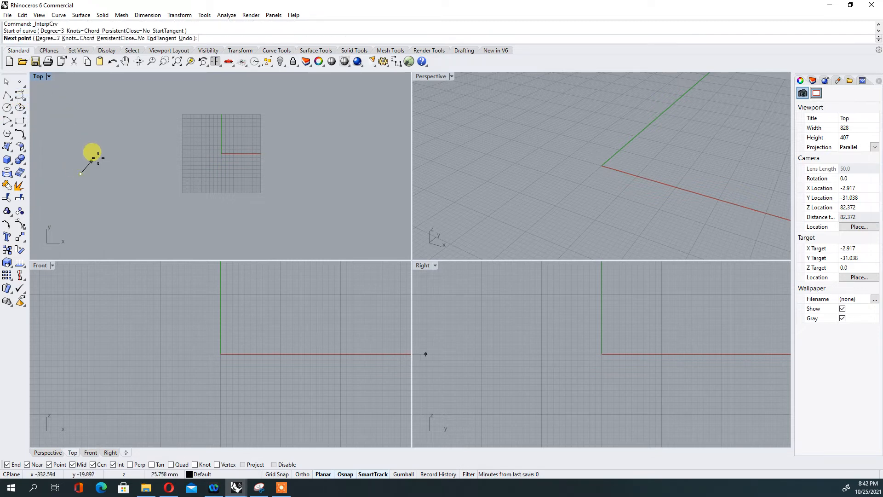
click(98, 152)
click(221, 175)
click(342, 131)
key(Return)
Step: Create a ribbon surface from the wavy curve, offset toward the negative Y side by about half the construction grid's width
scroll(315, 189, down, 5)
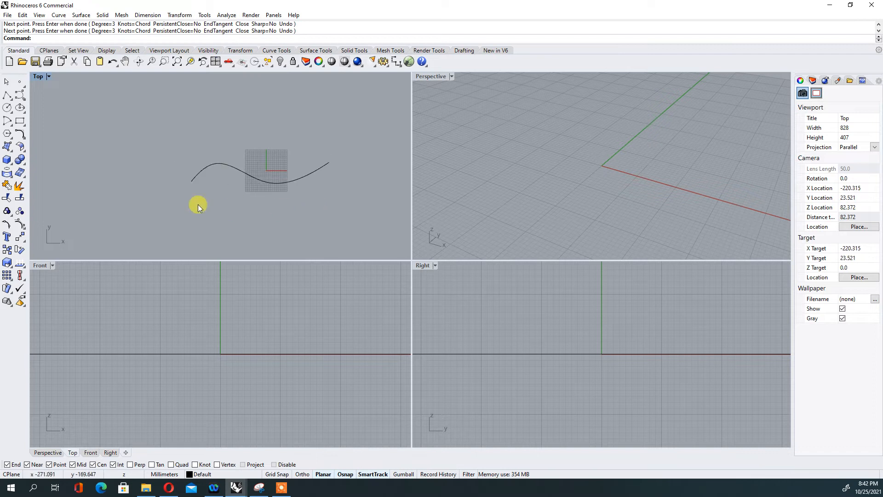
scroll(460, 146, down, 8)
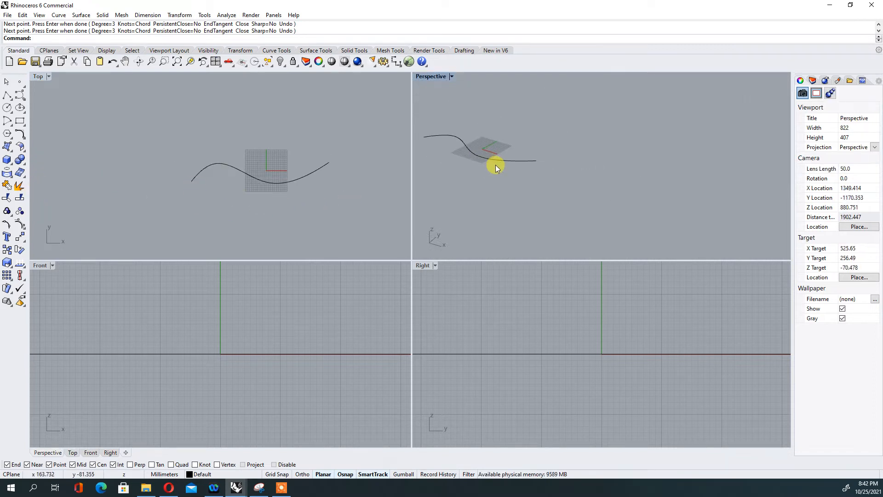
right_drag(472, 167, 562, 170)
scroll(561, 166, up, 6)
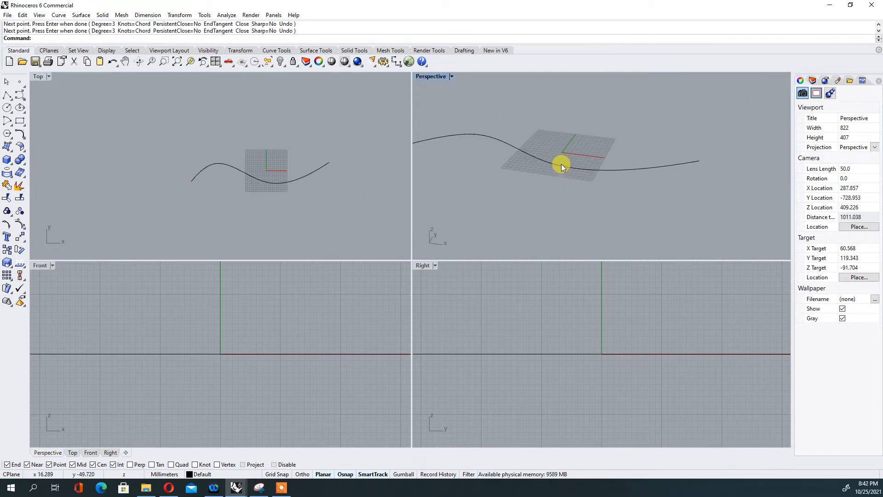
click(8, 151)
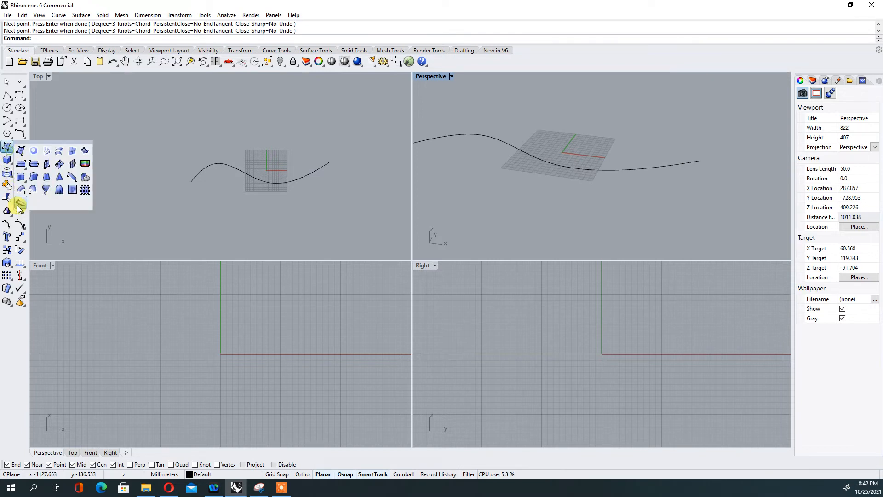
click(72, 177)
click(311, 171)
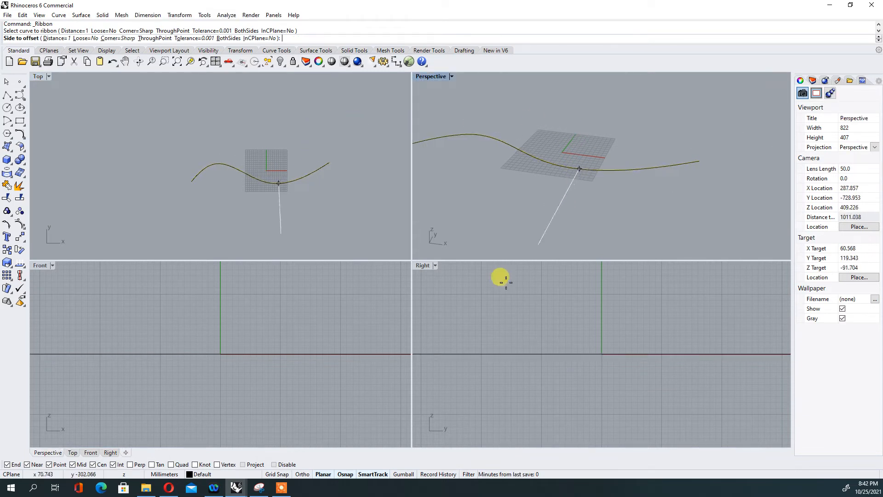
scroll(250, 199, up, 4)
scroll(283, 151, up, 3)
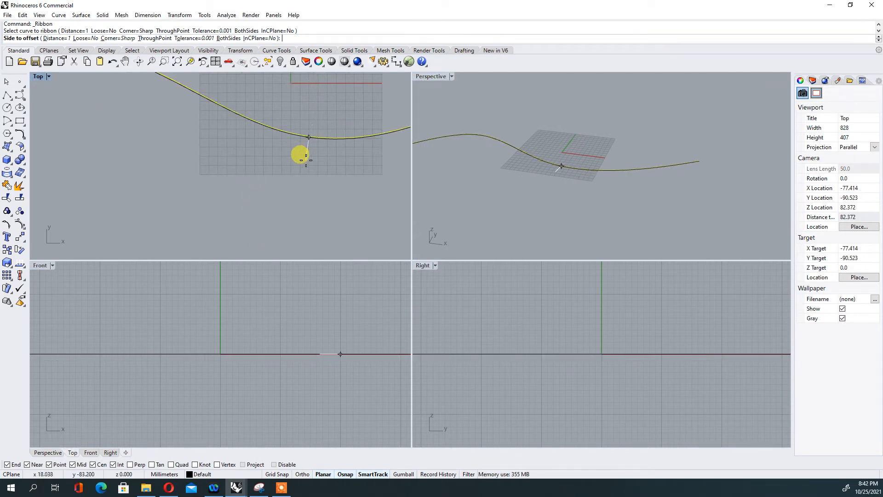
text(10)
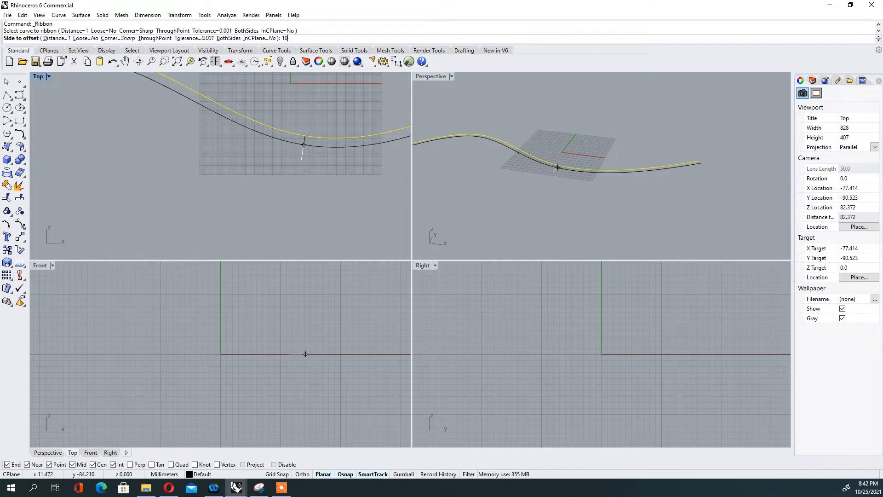
text(20)
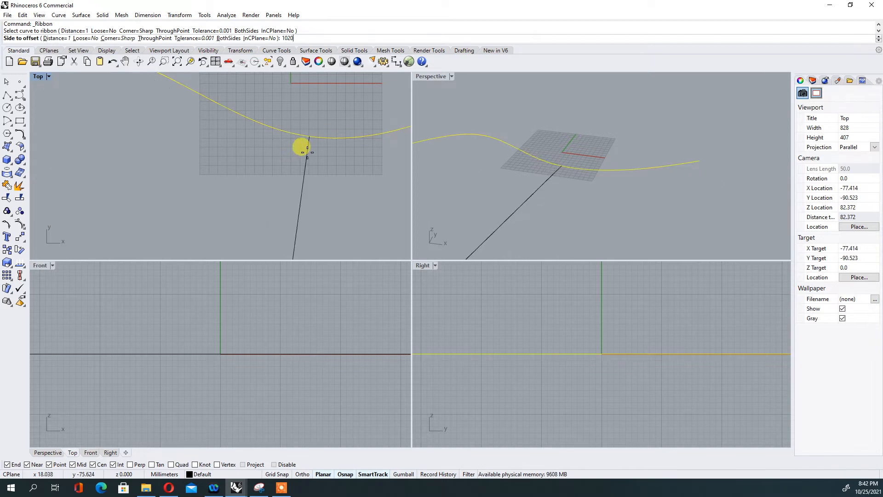
key(BackSpace)
key(BackSpace)
key(Return)
click(228, 144)
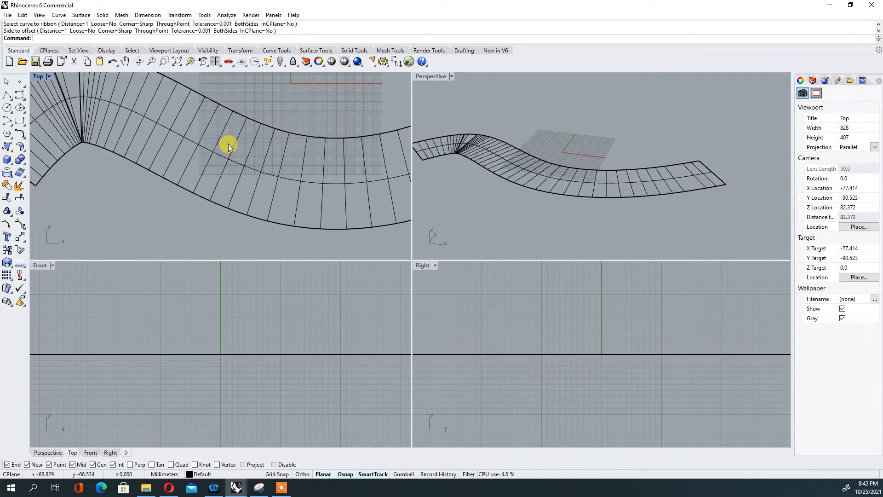
Step: Maximize the Perspective view, set its display mode to Shaded and orbit around the ribbon surface
double_click(432, 77)
right_drag(556, 203, 448, 229)
right_drag(221, 214, 97, 142)
click(69, 77)
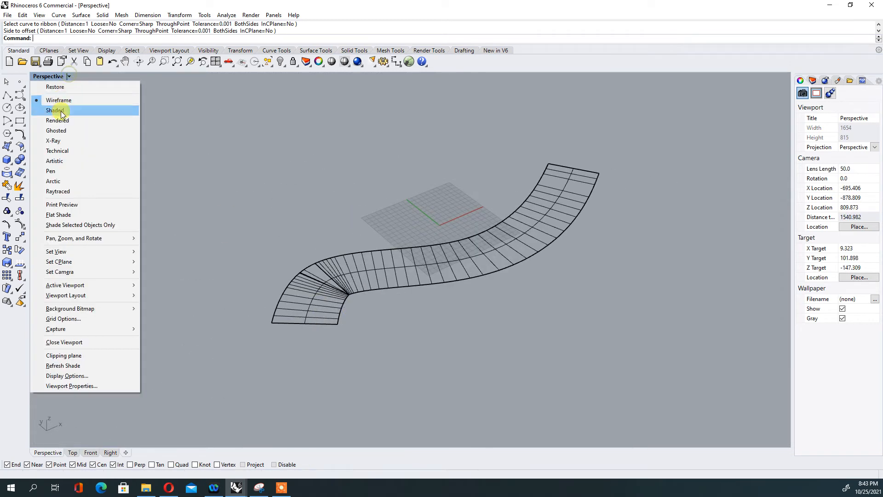
click(61, 111)
mouse_move(367, 276)
right_down()
mouse_move(392, 271)
mouse_move(331, 215)
mouse_move(327, 199)
mouse_move(391, 191)
mouse_move(396, 231)
mouse_move(275, 256)
mouse_move(325, 305)
mouse_move(235, 280)
mouse_move(207, 262)
mouse_move(343, 294)
right_up()
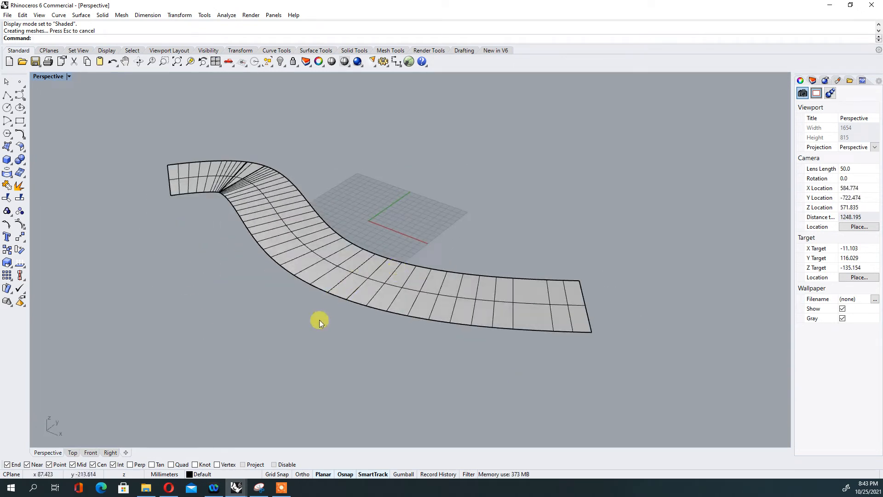
Step: Delete the ribbon surface, keeping the wavy curve
scroll(366, 291, up, 5)
click(376, 284)
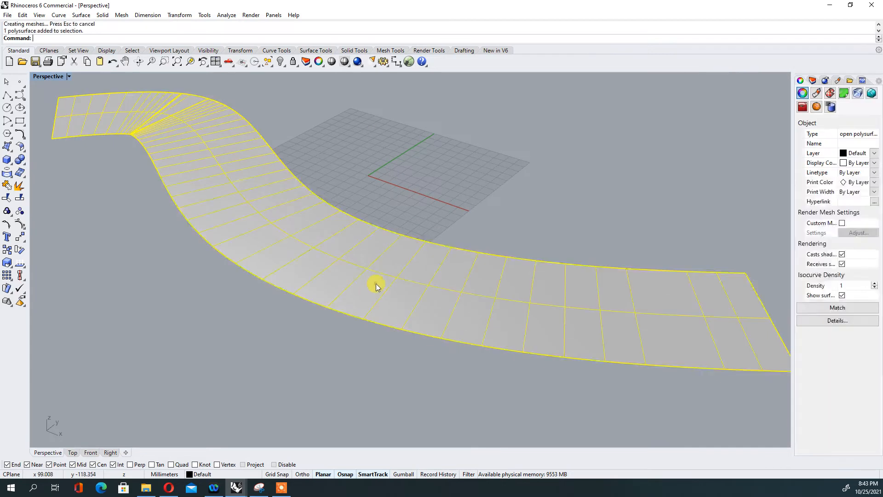
key(Delete)
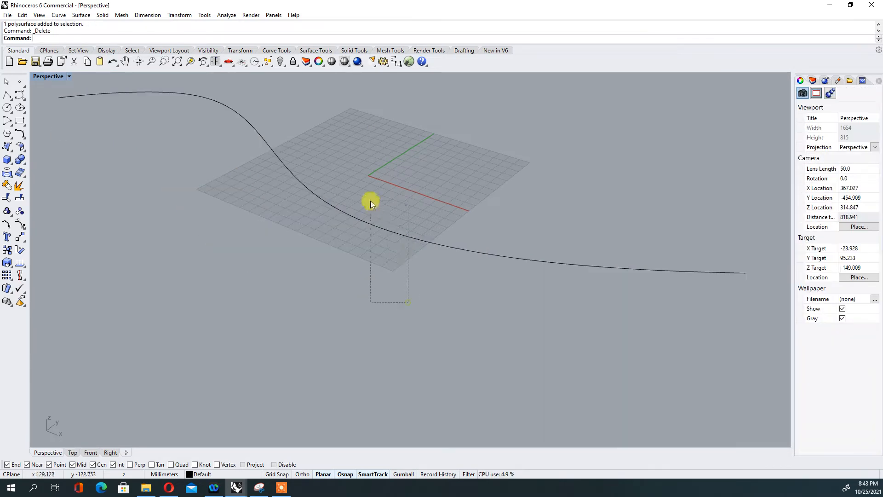
Step: Offset the wavy curve toward the side where the deleted ribbon surface was
click(365, 200)
text(Of)
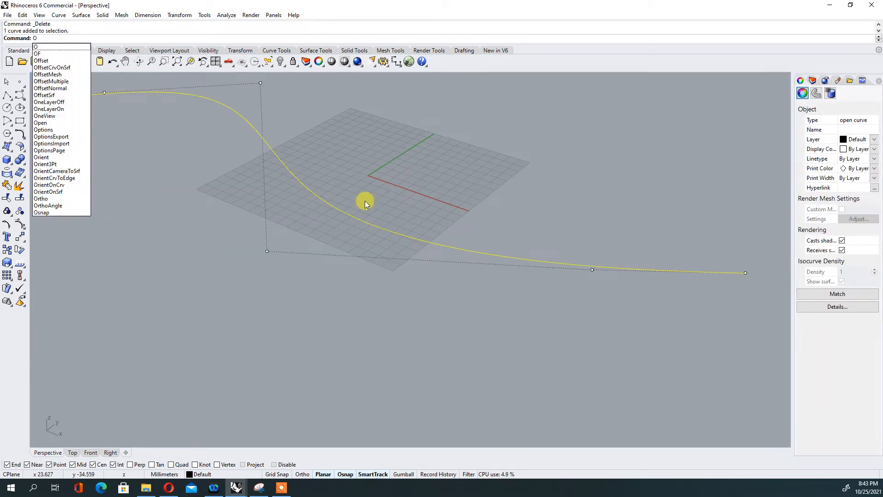
key(Return)
click(276, 256)
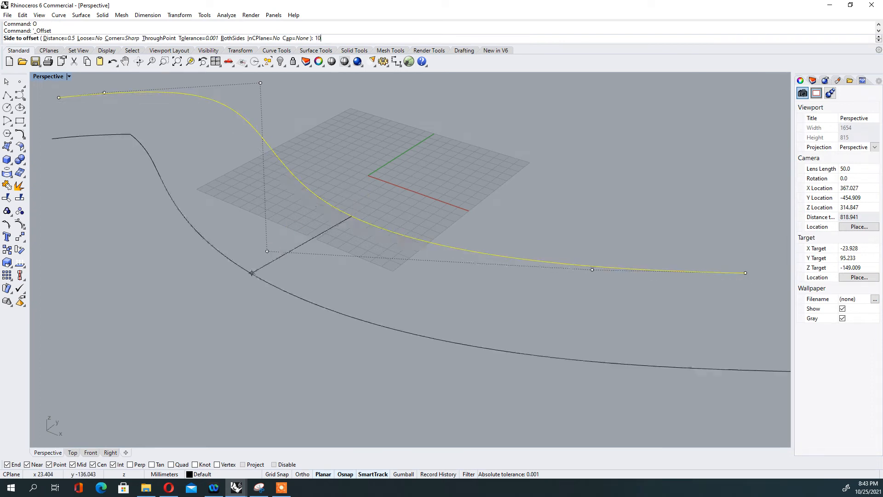
key(Escape)
text(Loft)
key(Return)
click(253, 273)
click(349, 206)
key(Return)
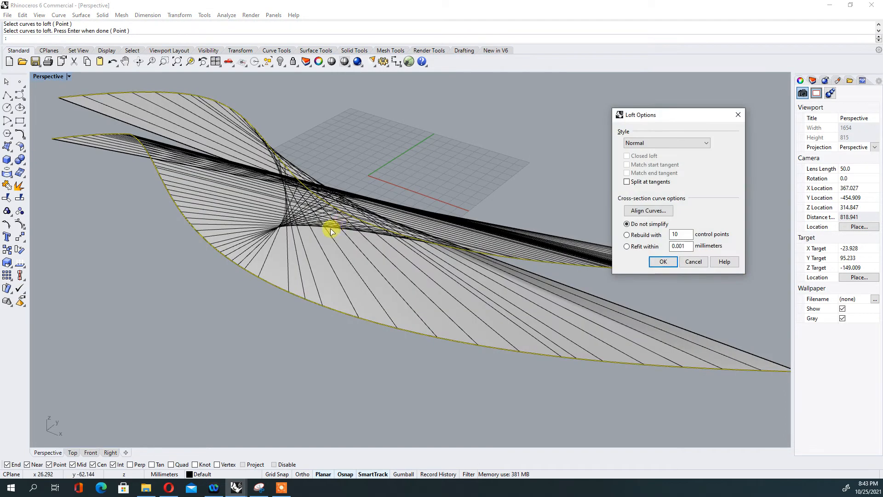
click(694, 263)
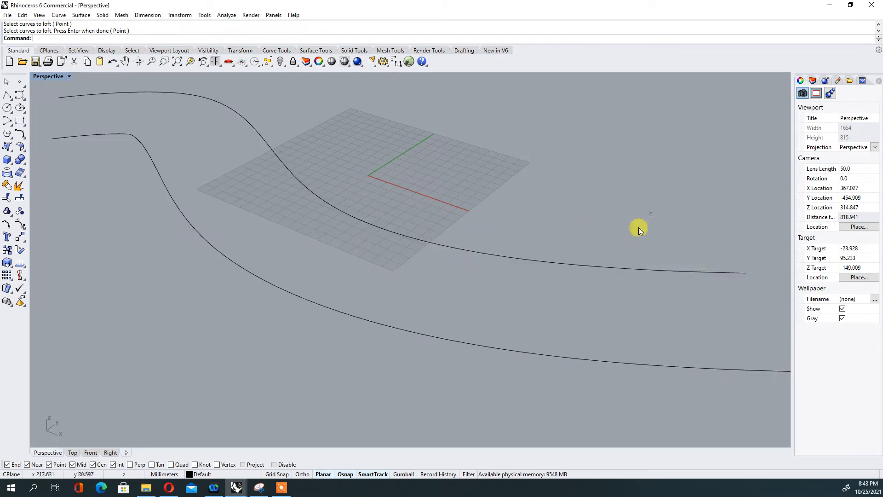
Step: Loft a surface between the wavy curve and its offset copy, and orbit around the result
drag(651, 223, 462, 364)
key(Return)
key(Return)
right_drag(461, 361, 330, 321)
key(Escape)
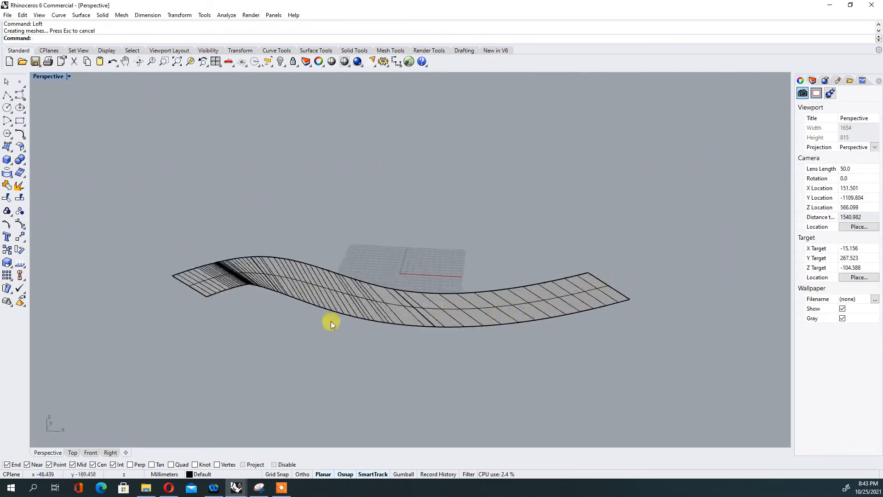
scroll(309, 316, up, 4)
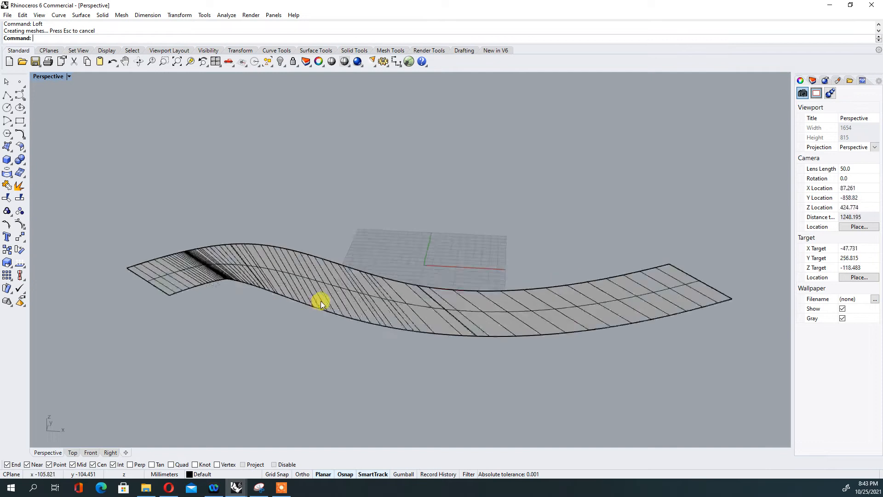
Step: Delete the lofted surface and the offset curve, leaving only the original wavy curve
click(342, 289)
key(Delete)
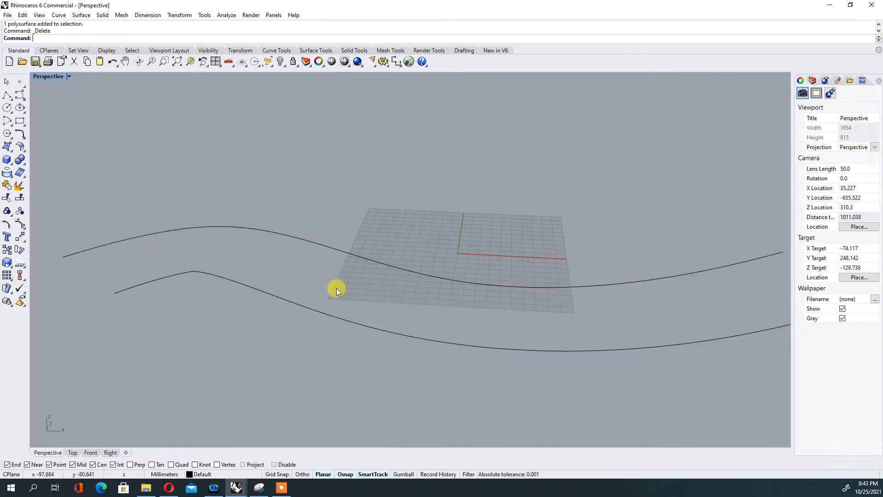
drag(445, 410, 374, 326)
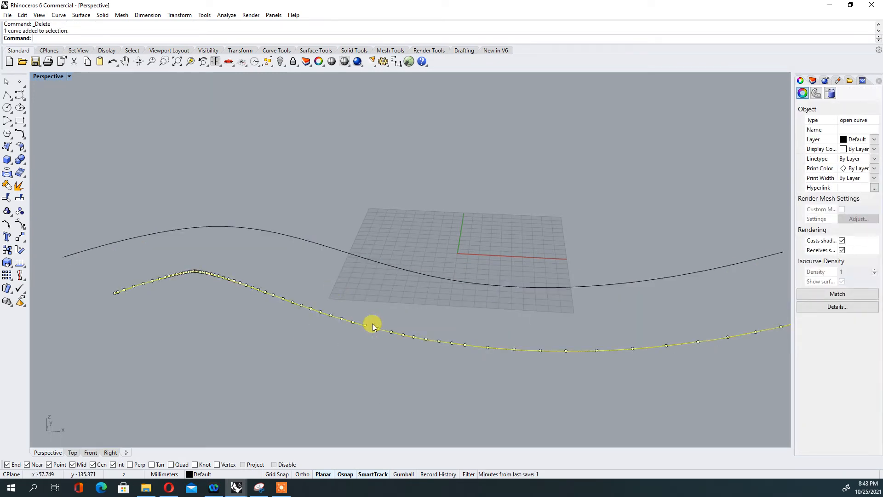
key(Delete)
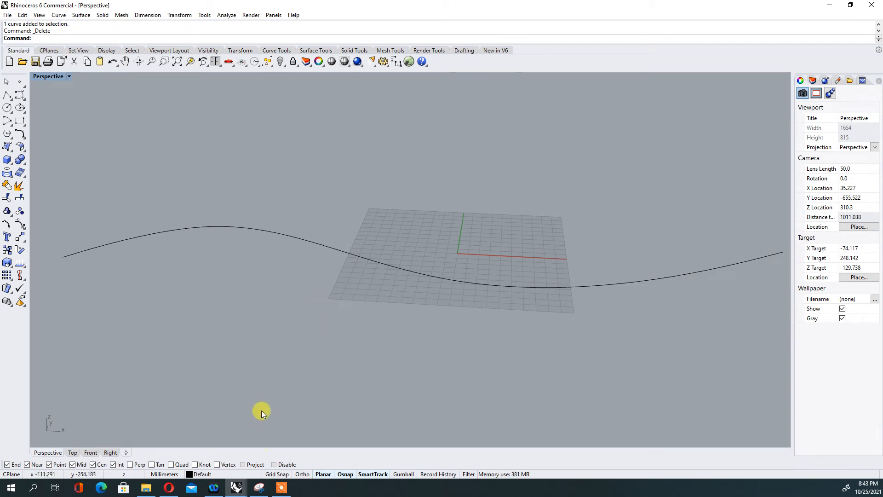
Step: Delete the remaining wavy curve to empty the scene
click(9, 151)
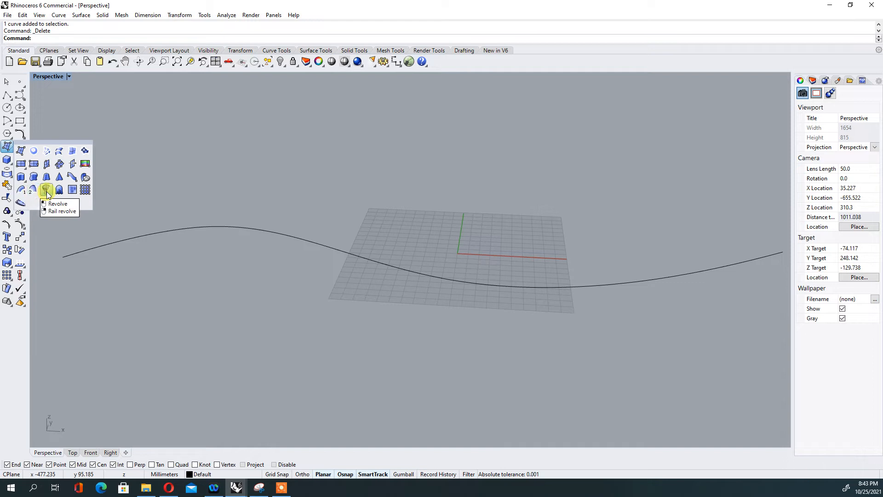
click(389, 266)
key(Delete)
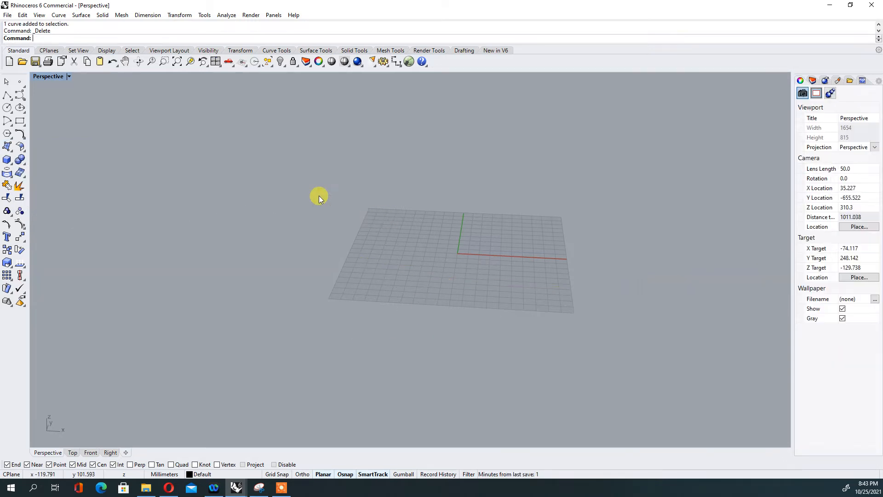
Step: Draw an outward-bulging degree 3 interpolated curve in the maximized Front view, rising from near the X axis beyond the grid's upper edge
double_click(52, 79)
scroll(104, 158, down, 10)
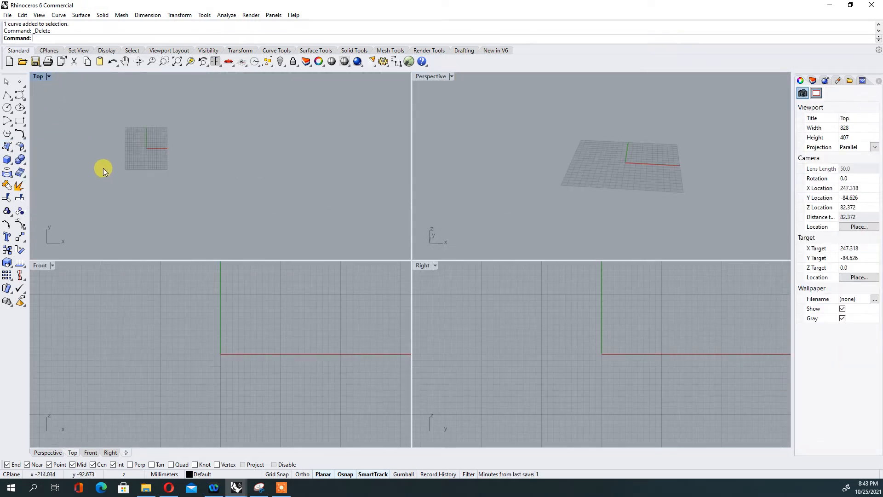
double_click(40, 266)
scroll(253, 269, down, 5)
scroll(160, 259, down, 4)
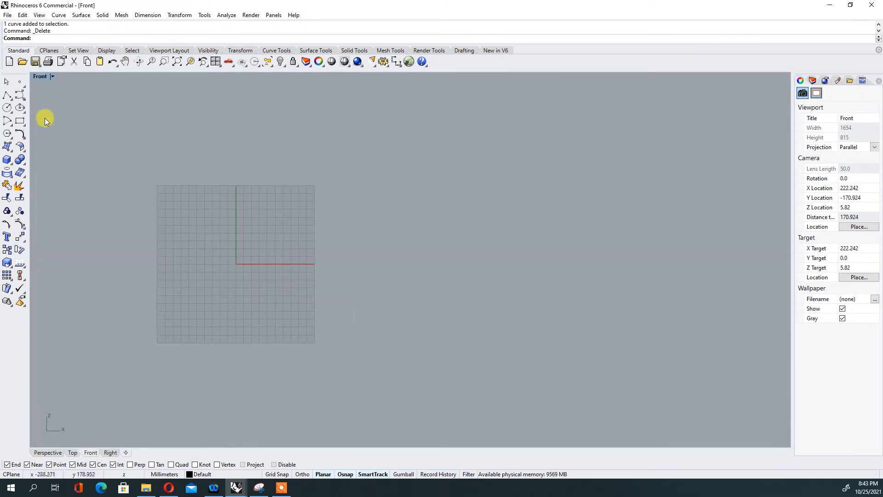
click(22, 100)
click(32, 96)
scroll(175, 217, up, 3)
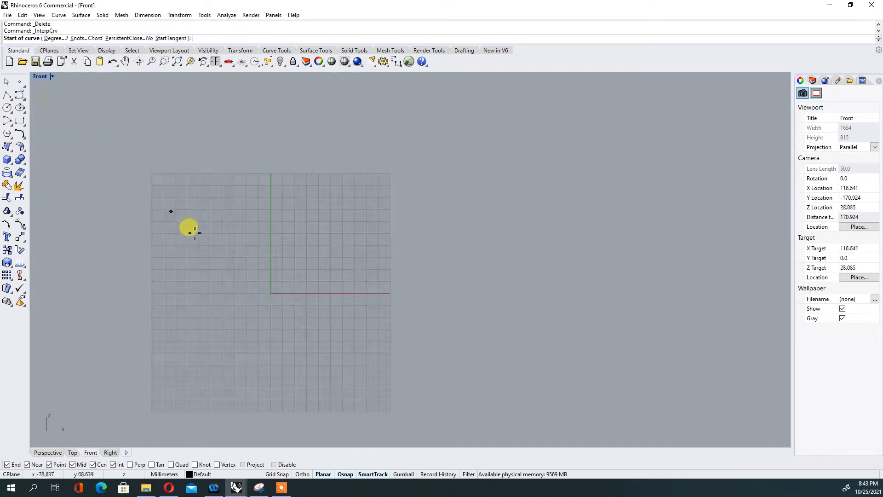
click(309, 290)
click(337, 224)
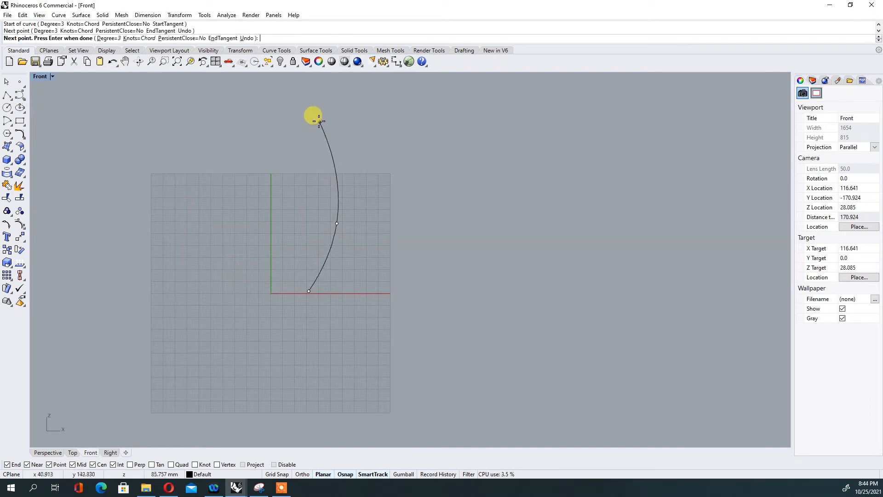
key(Return)
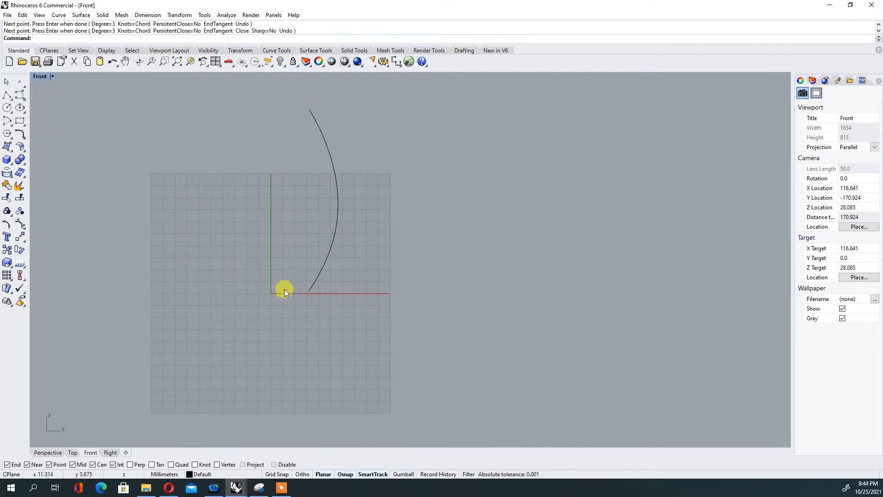
text(loft)
key(Return)
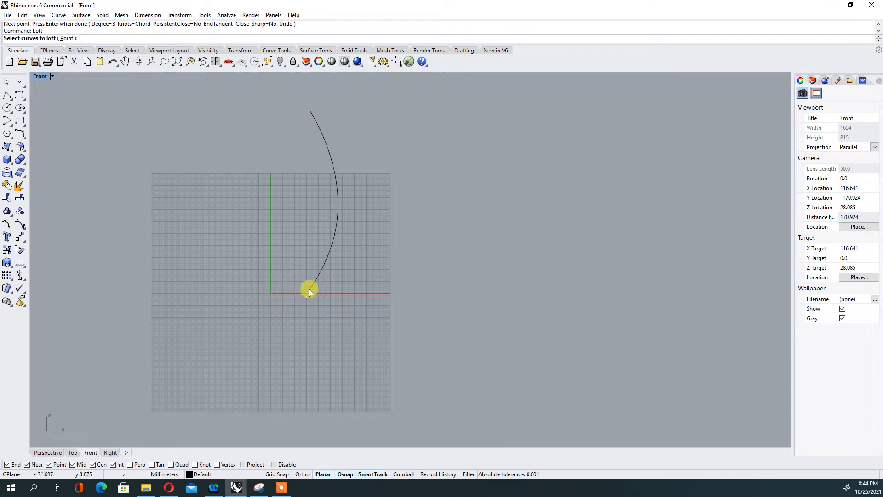
key(Escape)
Step: Draw a horizontal polyline segment from the profile curve's lower end to the vertical axis near the origin
text(li)
key(Return)
click(307, 291)
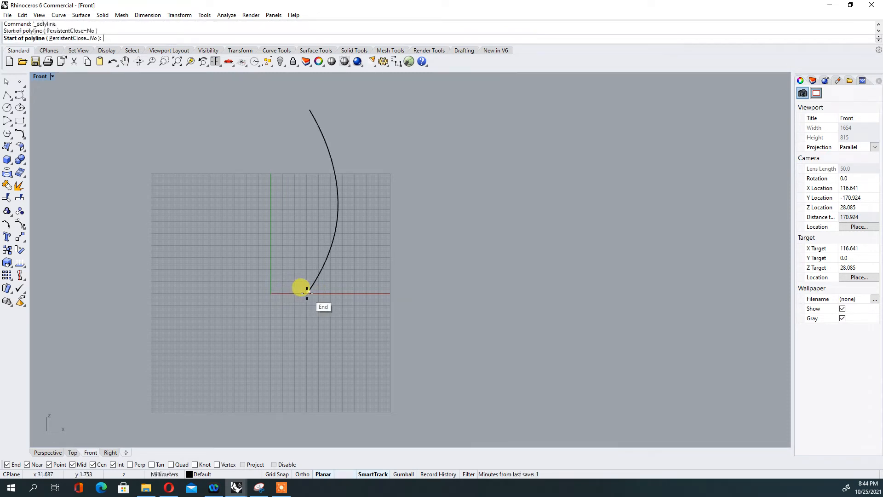
click(272, 291)
right_click(286, 302)
key(Return)
Step: Join the bulging curve and the horizontal base segment into one open profile curve
key(ctrl+a)
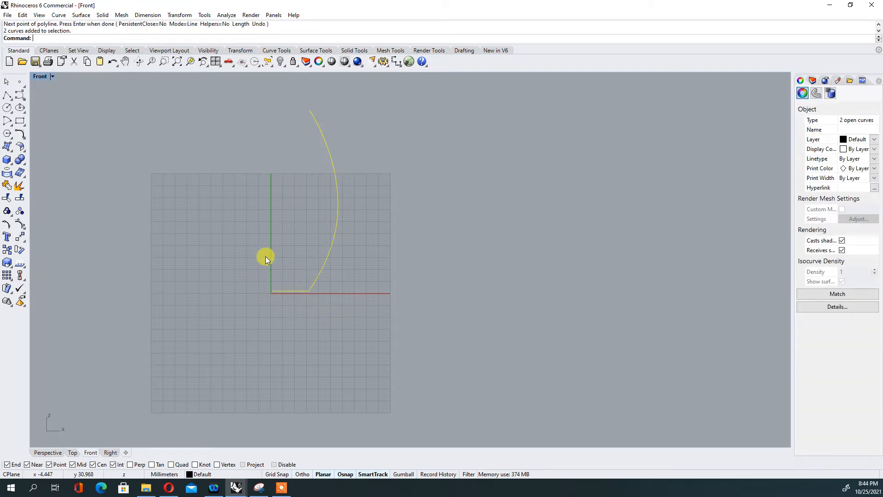
key(ctrl+j)
scroll(276, 290, up, 3)
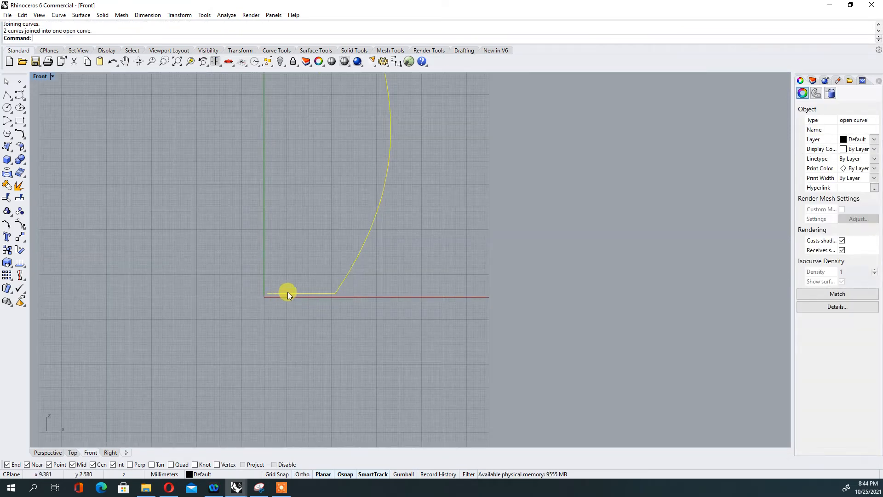
key(Escape)
scroll(303, 302, down, 3)
drag(267, 254, 269, 255)
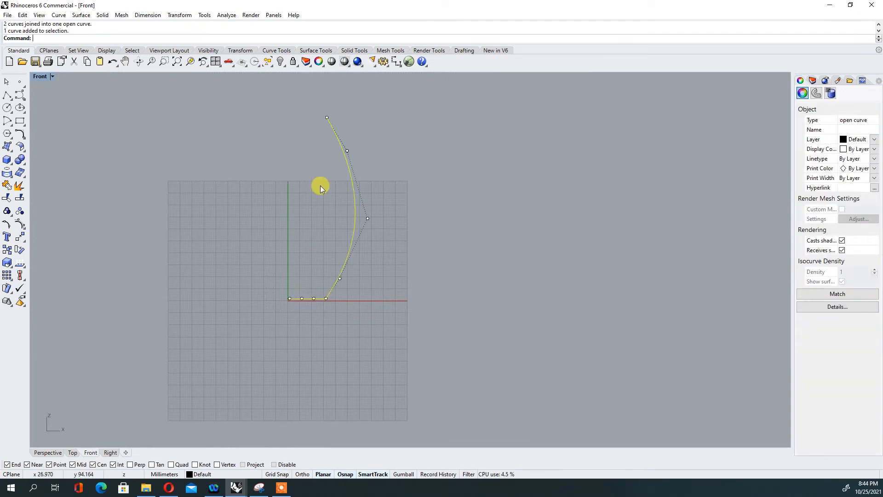
click(344, 305)
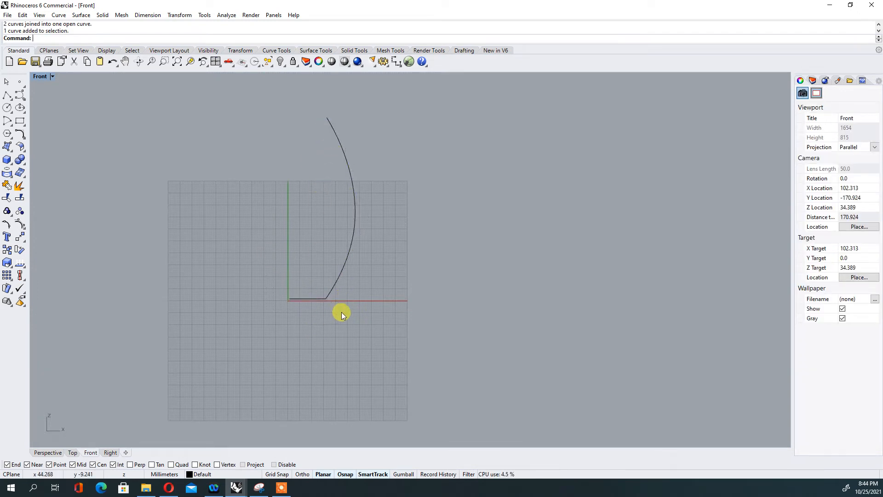
Step: Revolve the joined profile curve through 360 degrees about a vertical axis starting at the inner end of its base segment
click(10, 149)
click(44, 188)
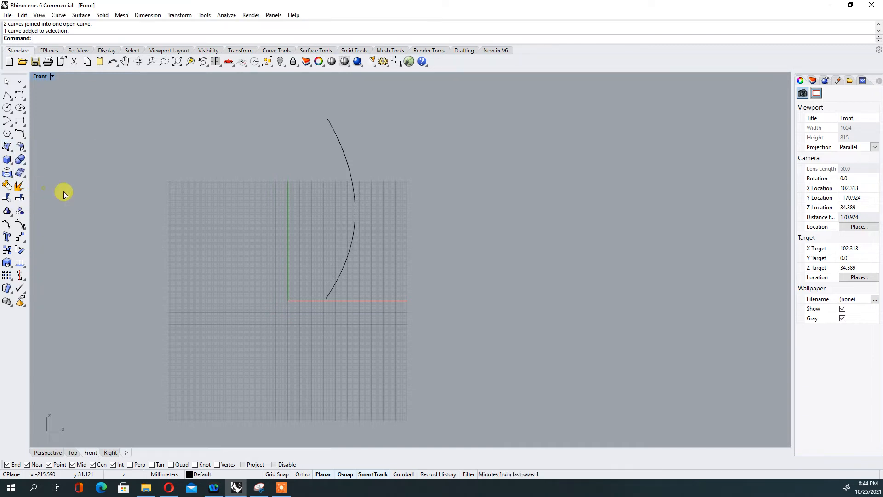
click(324, 299)
key(Return)
key(Escape)
key(Return)
drag(353, 321, 284, 246)
key(Return)
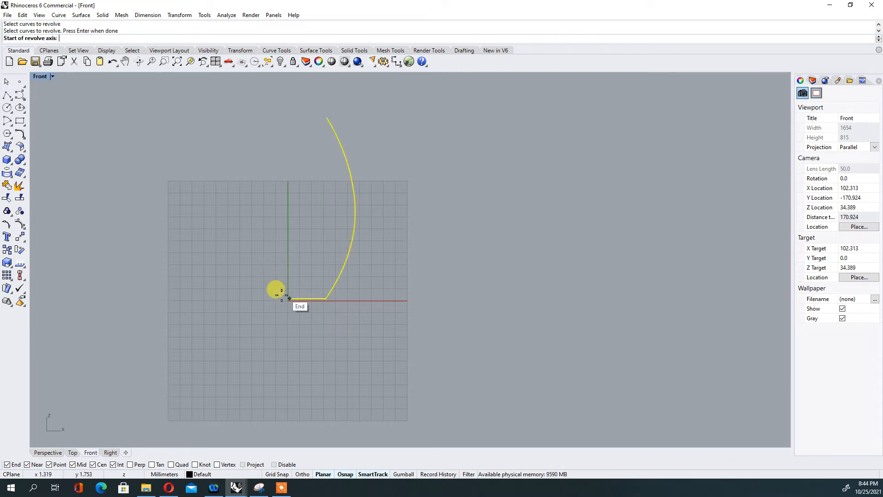
click(289, 299)
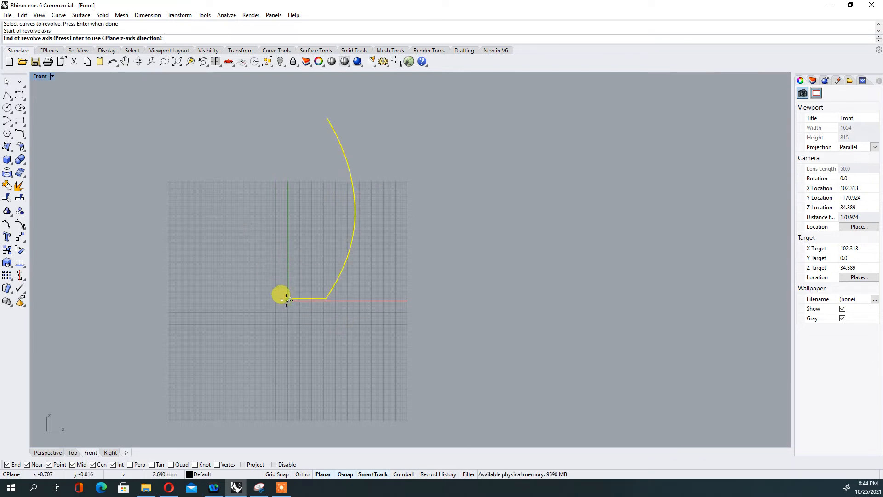
click(290, 97)
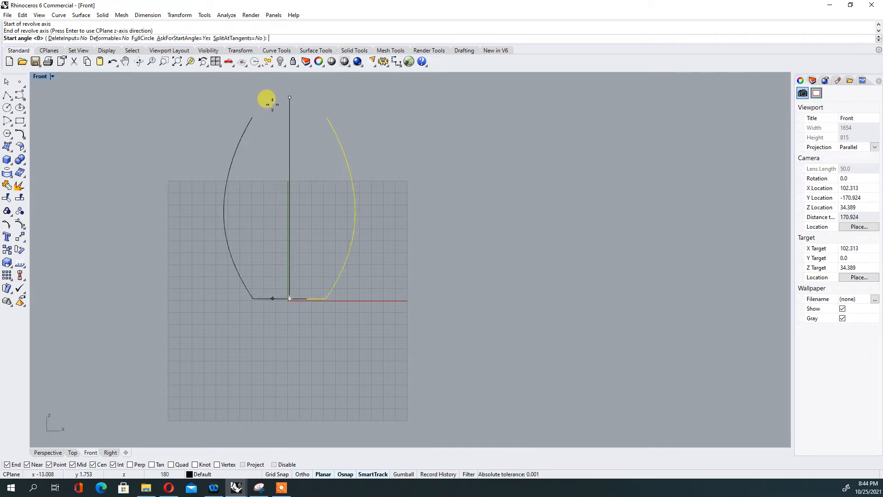
double_click(40, 76)
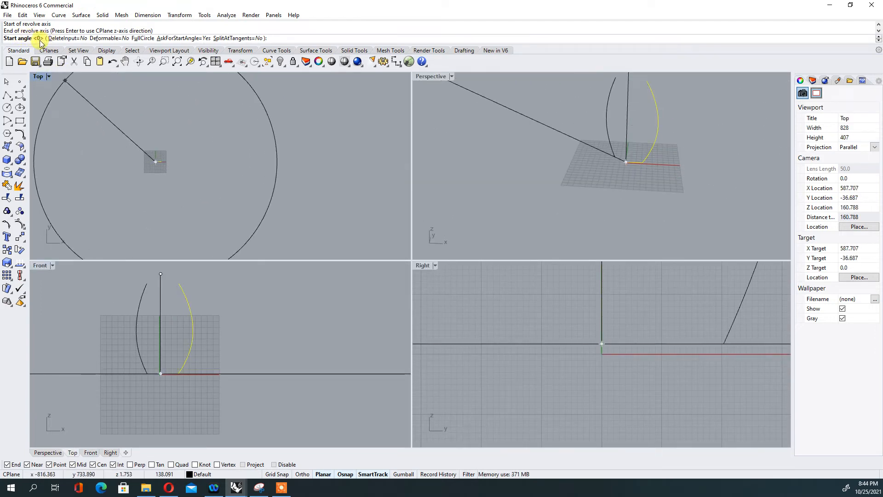
key(Return)
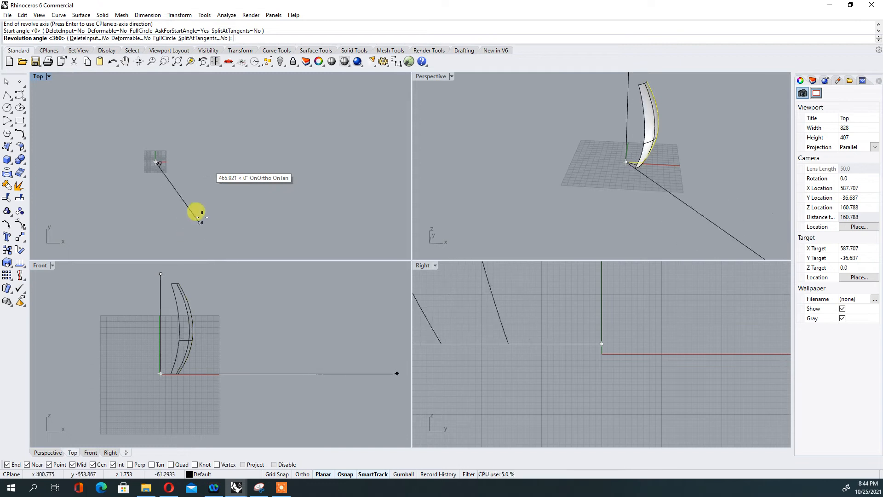
key(Return)
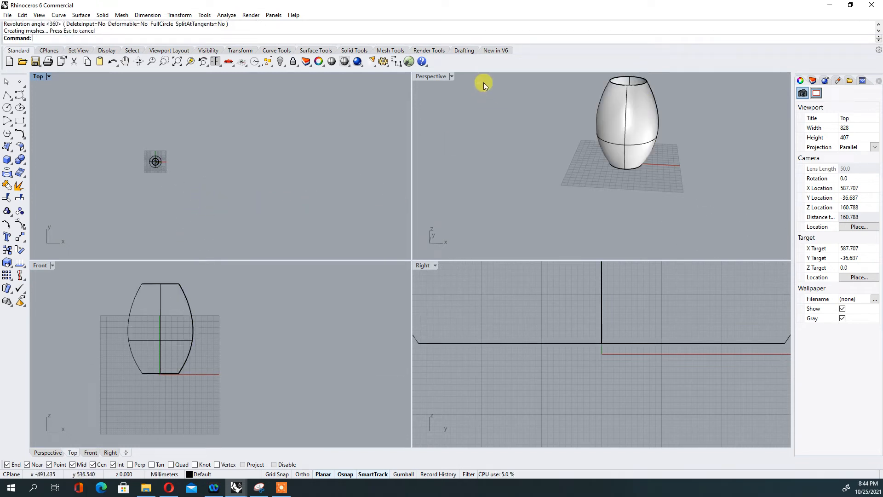
Step: Examine the revolved vessel in the maximized Perspective view, checking its base from below and its mouth from above
double_click(435, 79)
scroll(452, 217, down, 3)
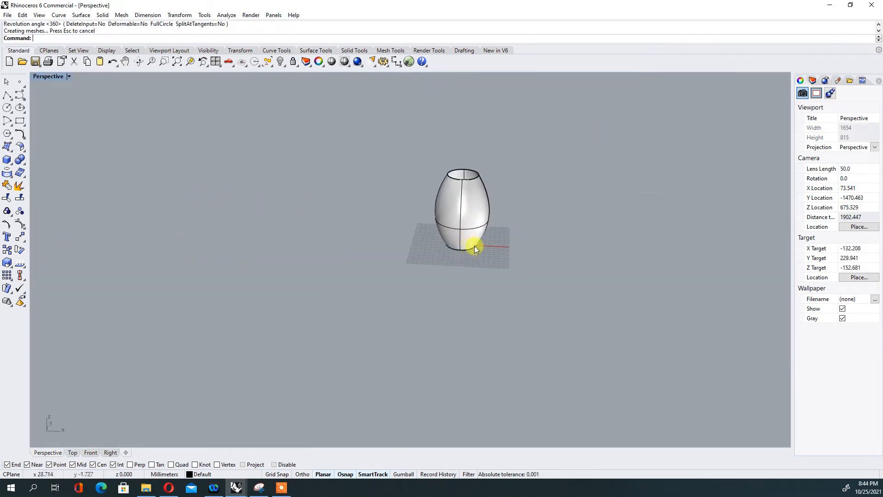
scroll(487, 235, up, 5)
key(Return)
scroll(529, 184, down, 3)
click(526, 145)
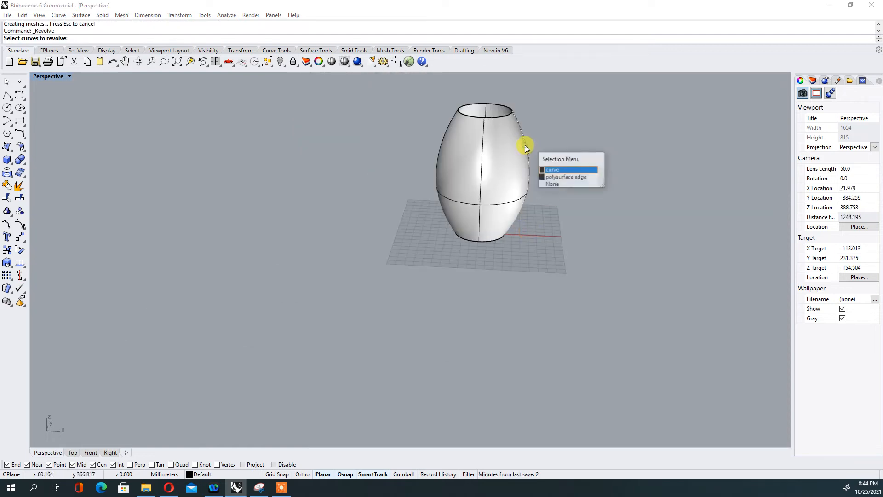
click(554, 170)
scroll(515, 216, up, 8)
scroll(505, 195, down, 3)
right_drag(505, 193, 515, 116)
scroll(516, 116, up, 8)
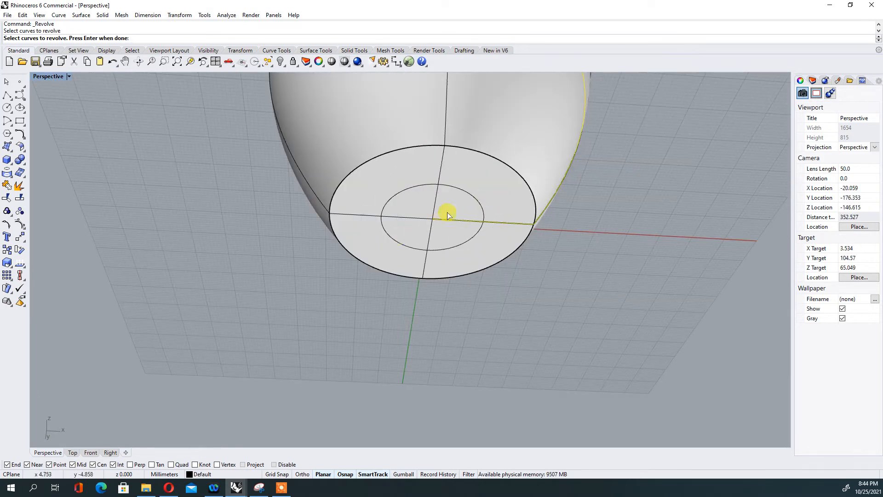
scroll(440, 227, down, 8)
right_drag(443, 167, 479, 245)
scroll(421, 247, up, 5)
scroll(443, 278, down, 5)
scroll(454, 313, up, 4)
scroll(478, 244, down, 5)
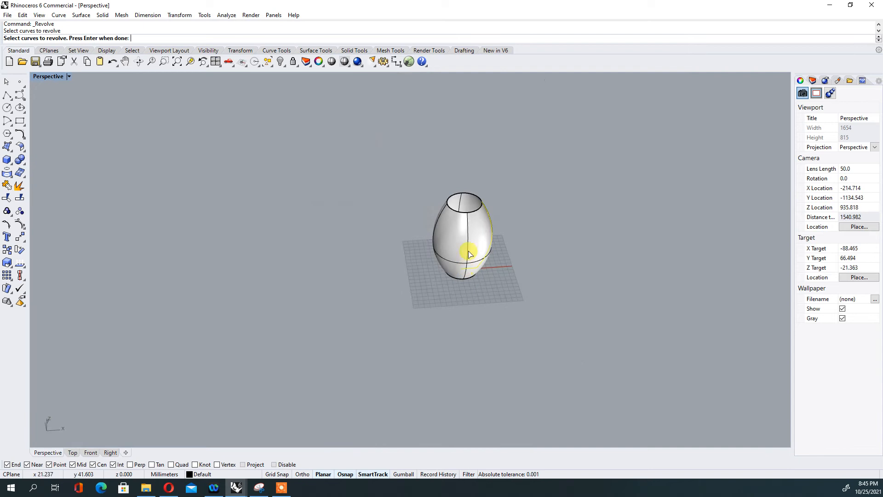
scroll(474, 237, up, 2)
key(Escape)
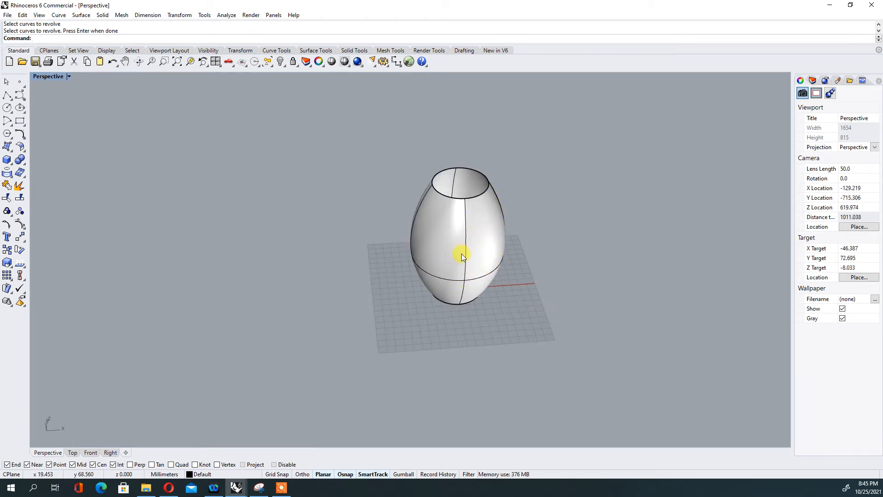
click(461, 230)
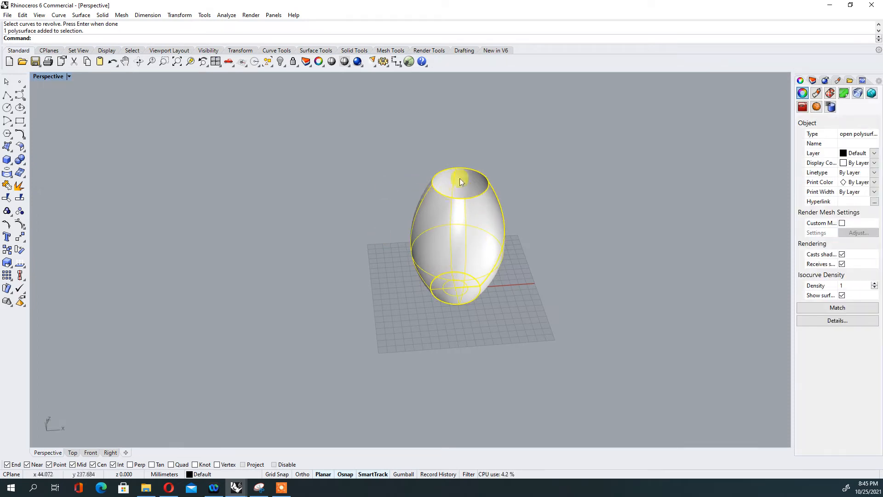
click(601, 321)
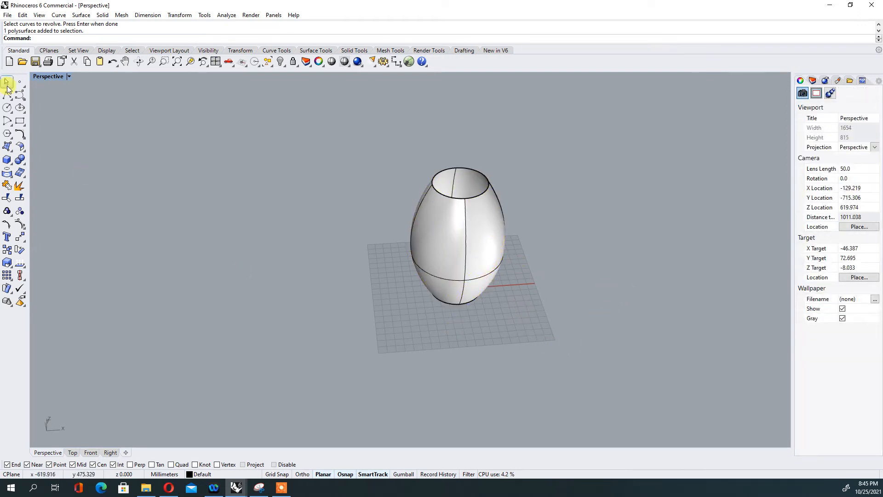
Step: Drape a surface with auto spacing over the vessel, using a window in the Top view larger than the grid
click(11, 152)
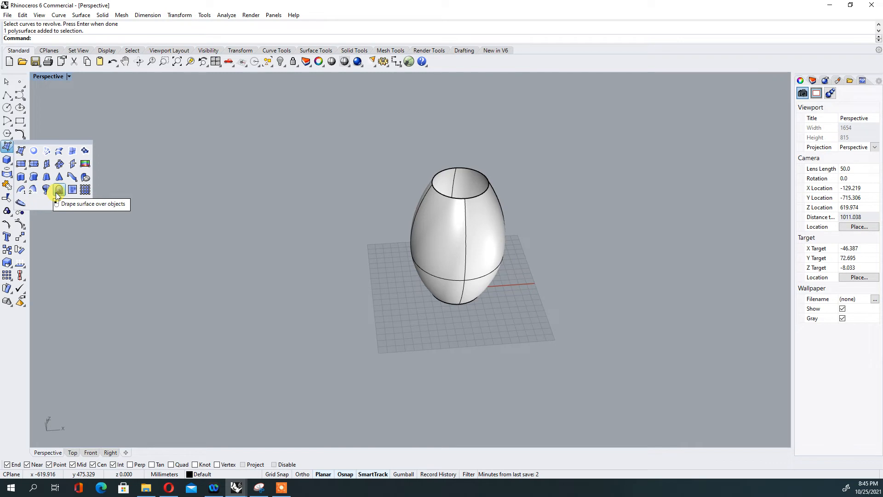
double_click(52, 77)
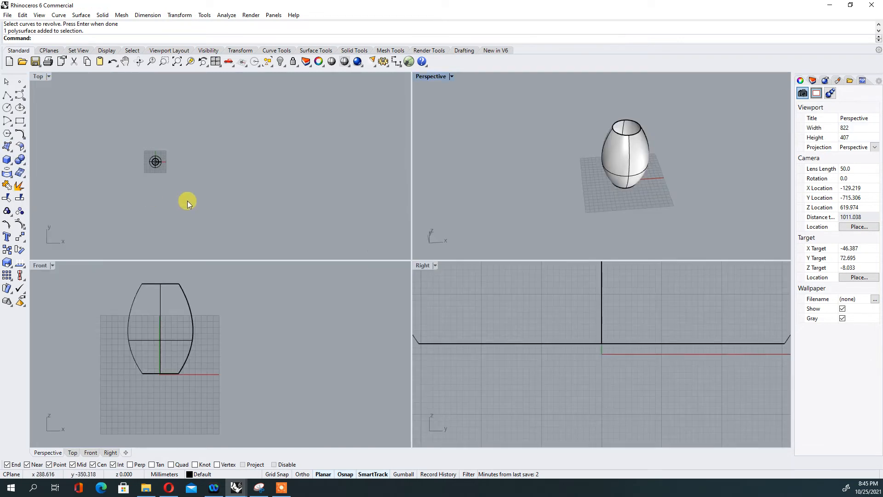
click(11, 148)
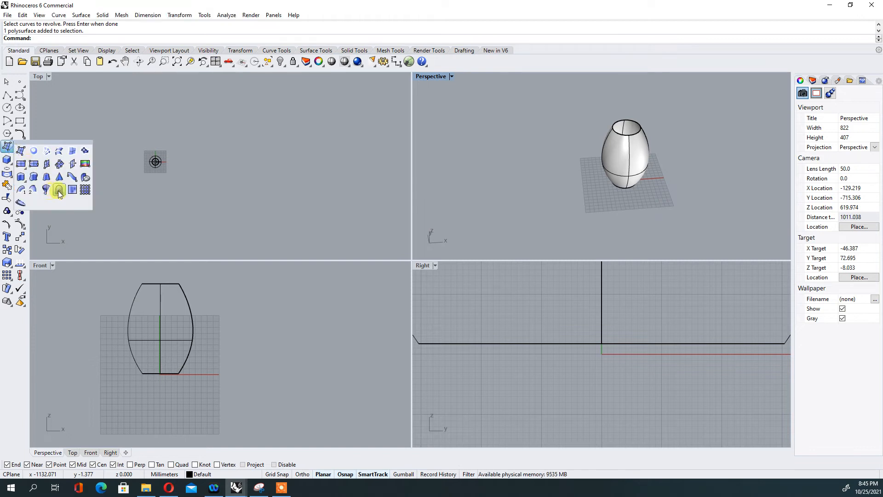
click(59, 190)
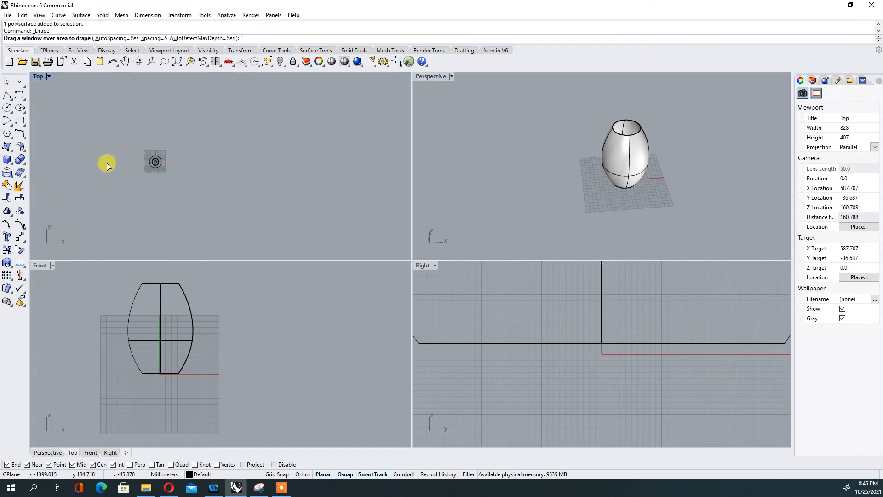
drag(211, 133, 147, 186)
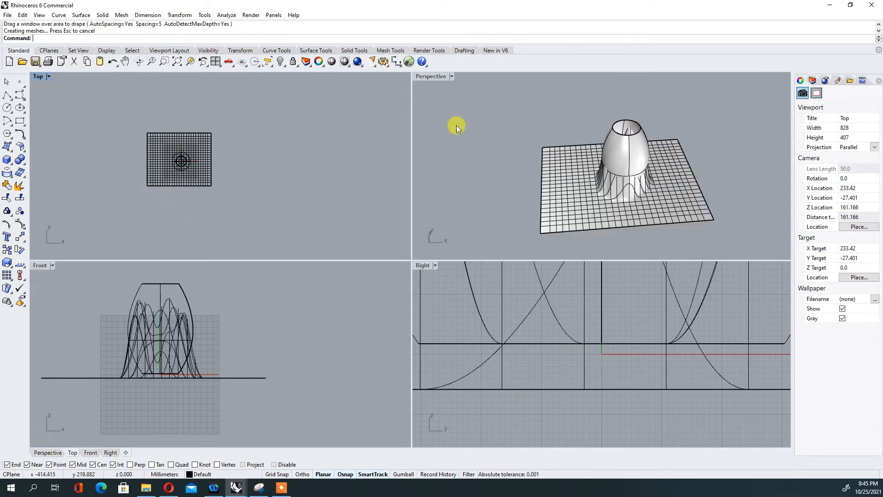
double_click(410, 78)
right_drag(451, 184, 455, 258)
Step: Delete the draped surface around the vessel
click(544, 321)
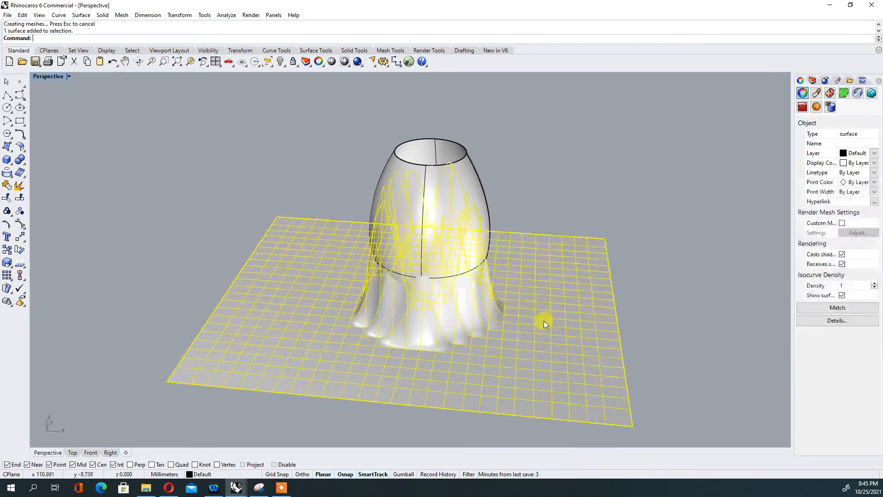
key(Escape)
click(524, 331)
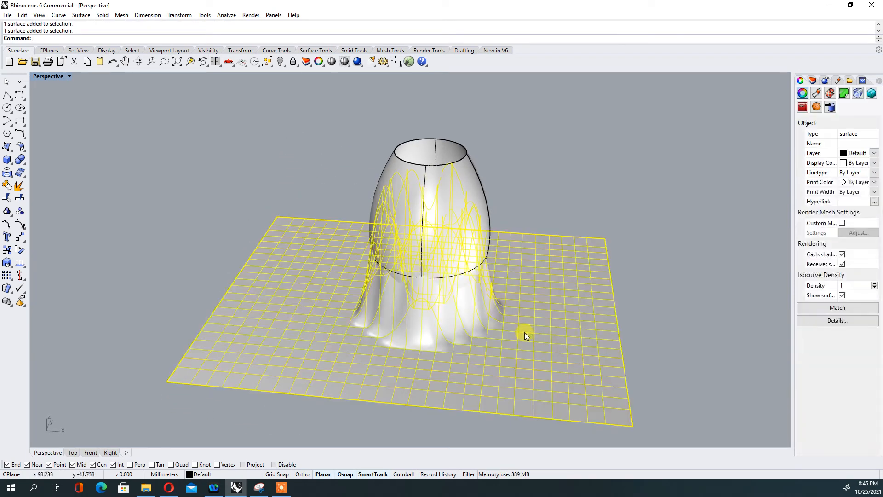
key(Delete)
Step: Rotate the vessel 180 degrees about its middle in the Front view so its closed base faces up
click(485, 239)
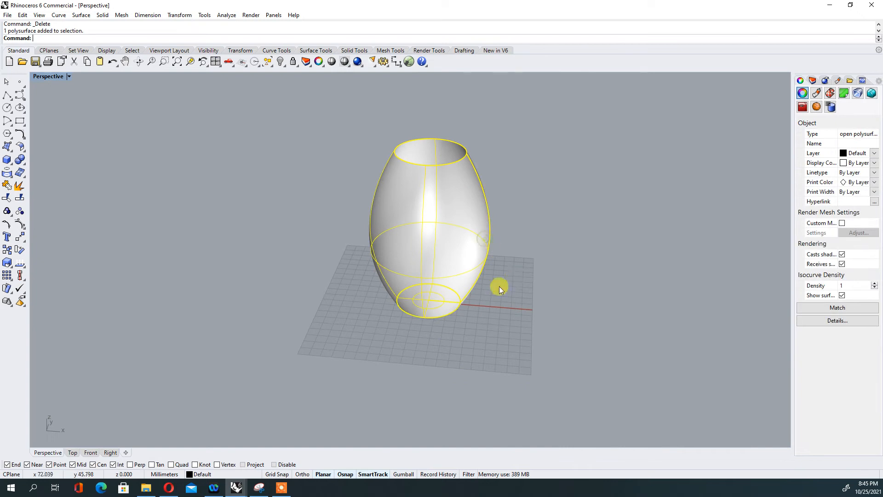
double_click(57, 77)
scroll(174, 346, down, 2)
text(Ro)
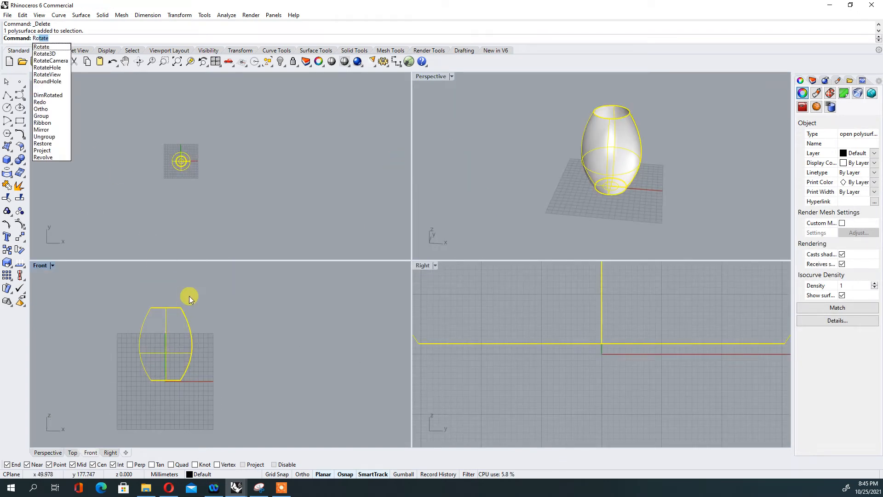
key(Return)
click(162, 344)
click(290, 341)
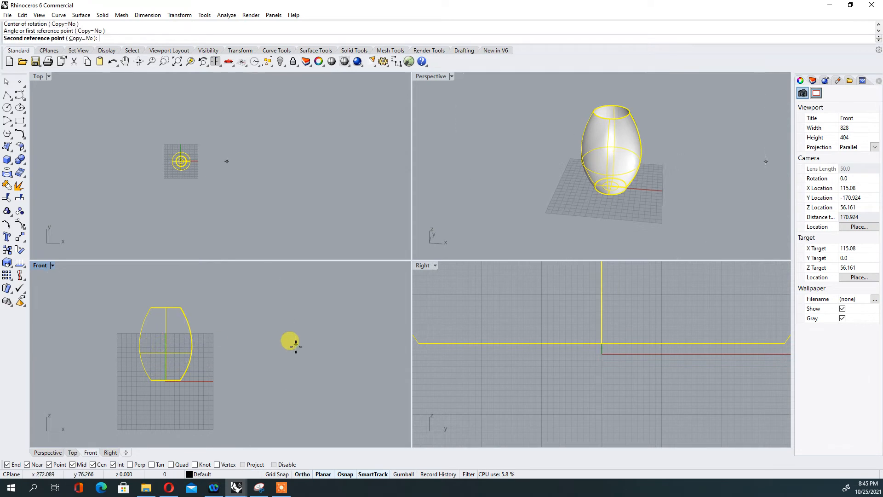
click(83, 360)
click(465, 233)
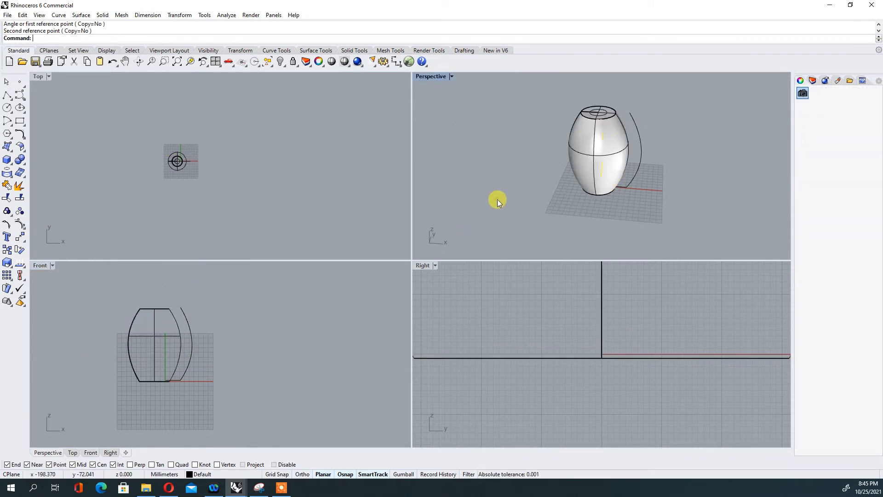
double_click(437, 77)
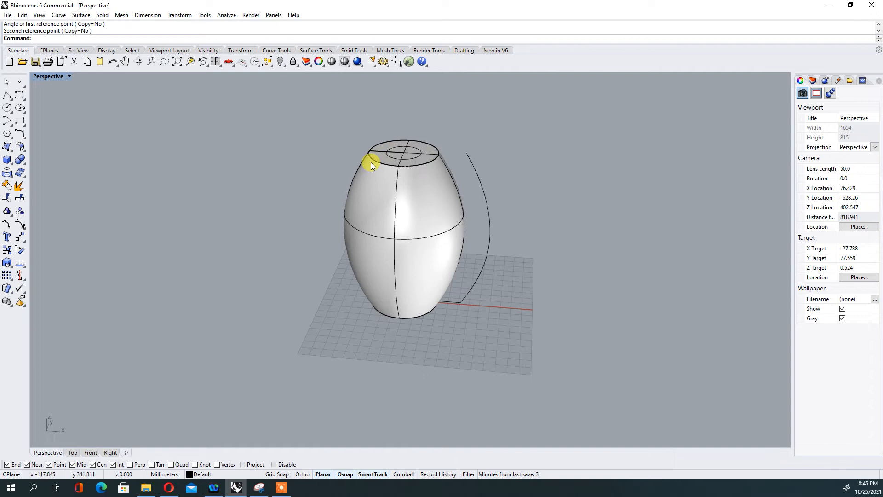
Step: Drape a surface with spacing 5 over the inverted vessel, using a window around the grid in the Top view
double_click(43, 76)
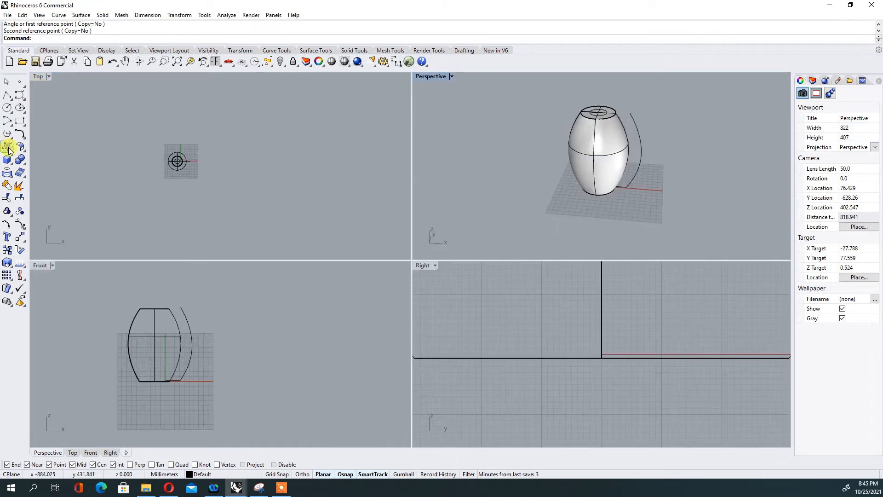
click(9, 161)
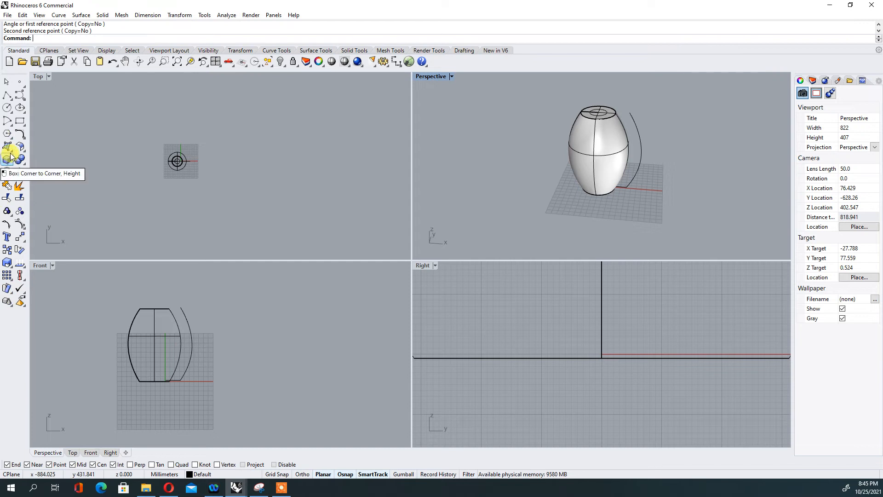
click(8, 147)
click(58, 195)
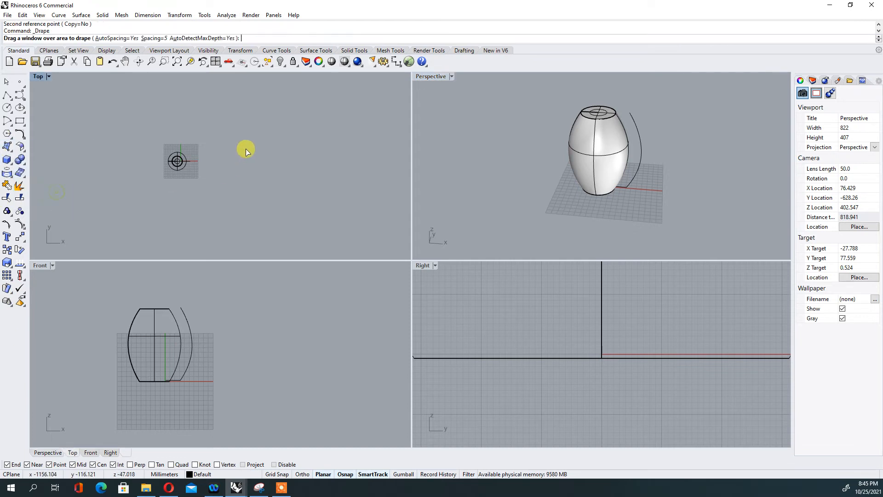
drag(203, 138, 156, 183)
double_click(454, 77)
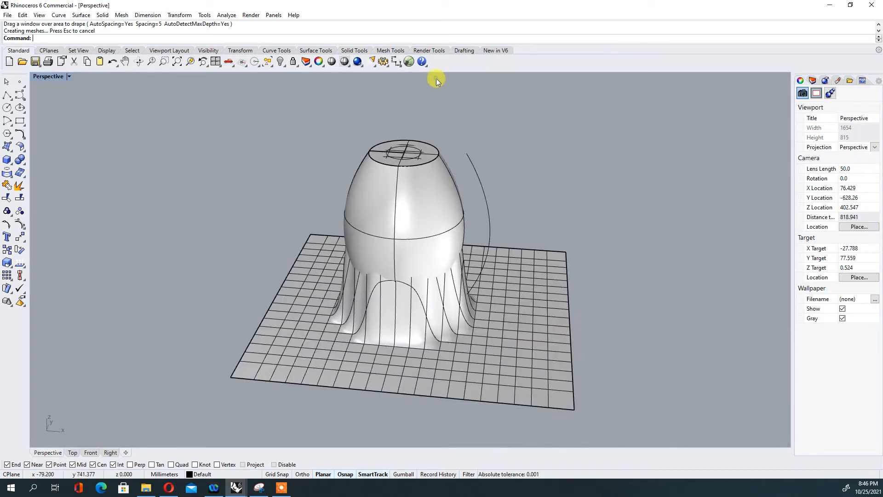
Step: Inspect the drape over the inverted vessel and undo it
click(507, 341)
click(581, 313)
click(517, 325)
right_drag(518, 326, 498, 314)
key(ctrl+z)
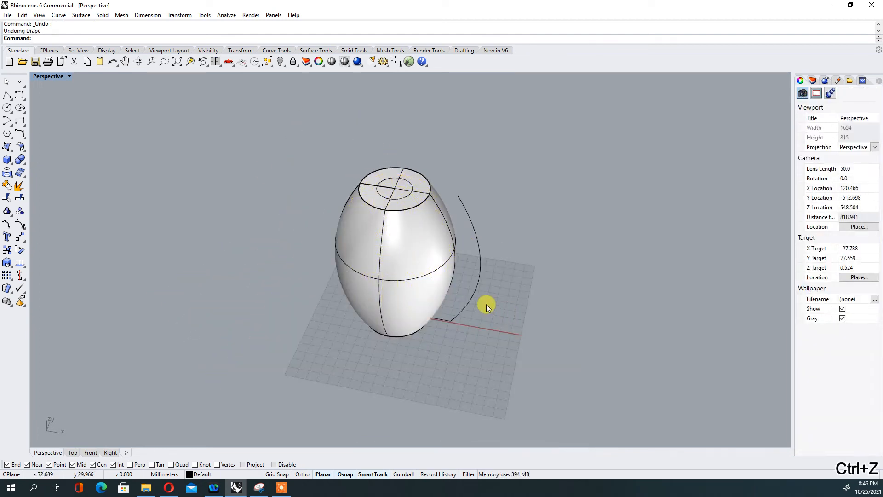
Step: Drape a surface with spacing 20 over the inverted vessel from the Top view, and undo it
right_click(158, 129)
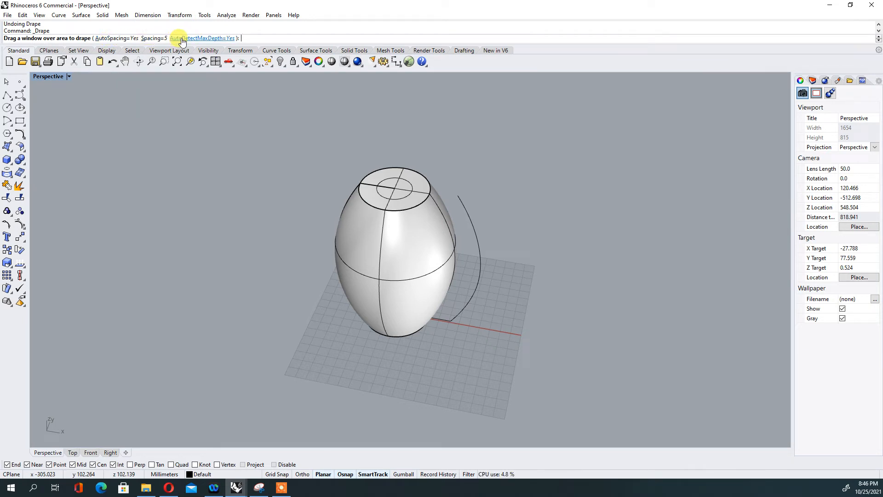
click(156, 39)
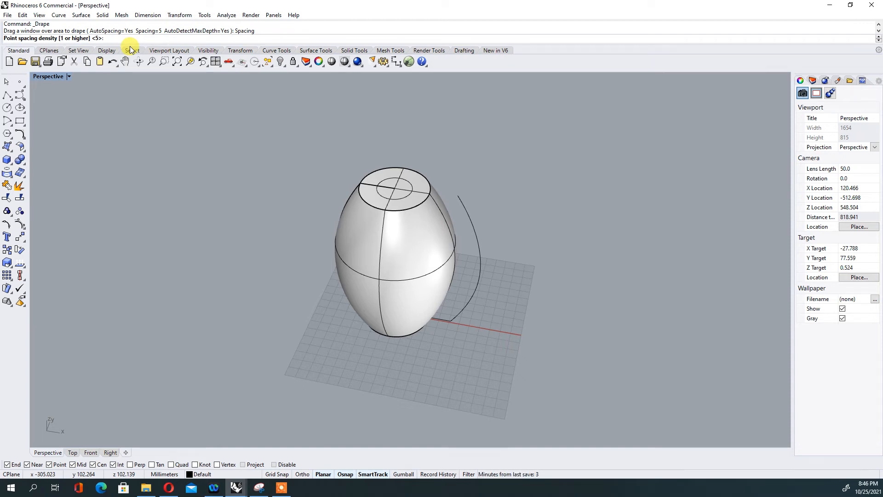
key(Return)
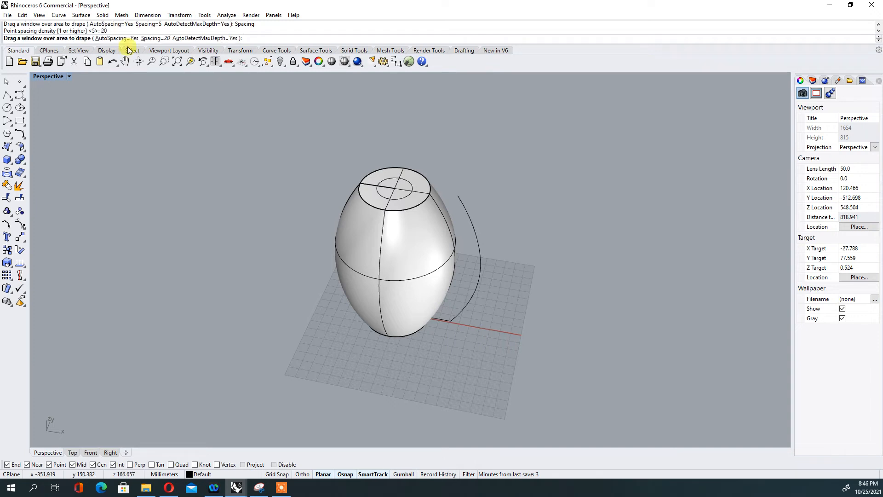
double_click(54, 78)
drag(218, 131, 139, 192)
right_drag(566, 172, 577, 139)
key(ctrl+z)
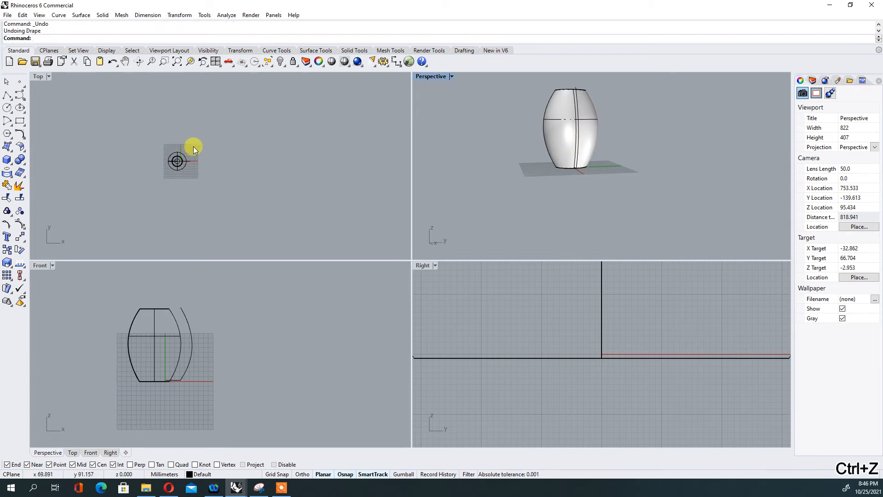
Step: Drape a surface with spacing 1 over the inverted vessel, using a window around the grid in the Top view
right_drag(165, 159, 174, 164)
scroll(169, 183, up, 4)
right_click(189, 189)
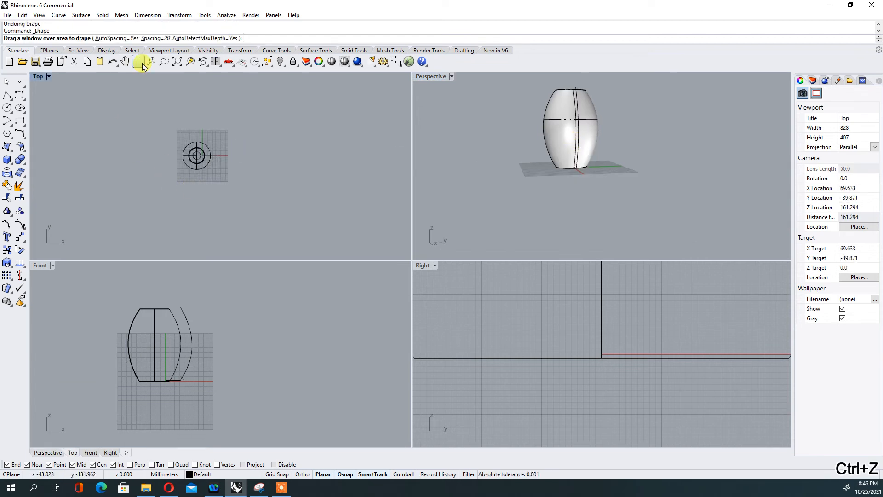
click(154, 40)
text(1)
key(Return)
drag(230, 133, 160, 183)
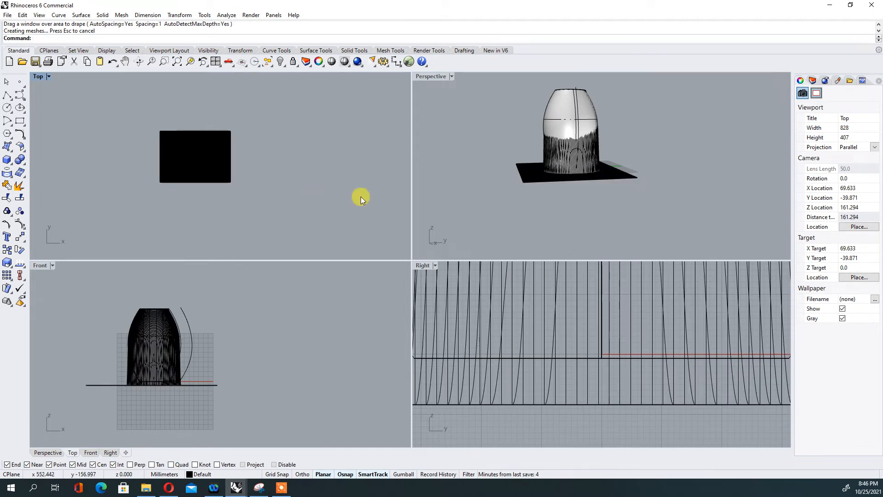
Step: Examine the dense drape around the vessel's walls and base from several angles in the Perspective view
scroll(559, 189, up, 3)
scroll(623, 179, down, 3)
right_drag(584, 165, 609, 197)
scroll(608, 197, up, 5)
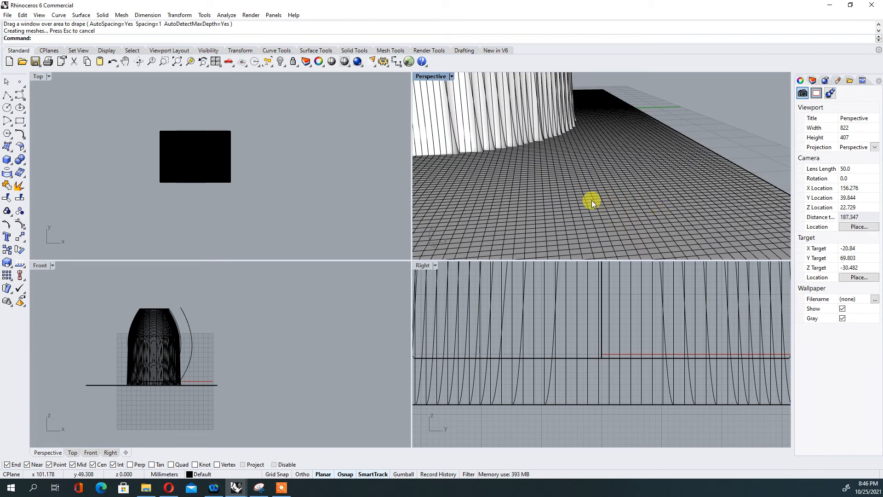
scroll(581, 186, down, 14)
right_drag(586, 172, 498, 178)
scroll(565, 188, up, 8)
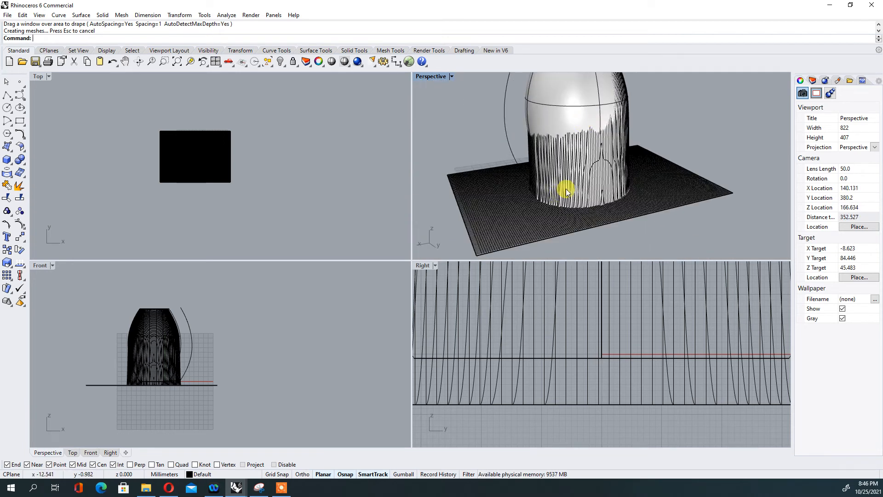
click(503, 227)
scroll(498, 208, down, 3)
right_drag(498, 208, 638, 154)
scroll(580, 151, down, 7)
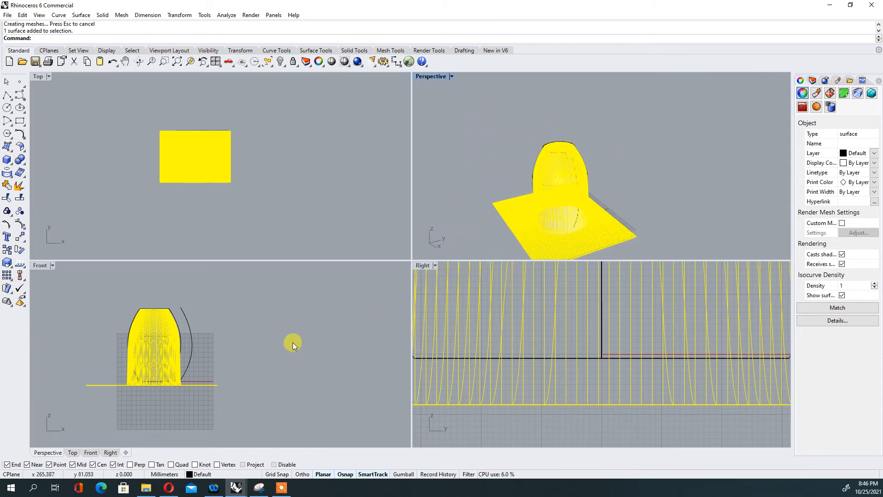
Step: Delete the vessel polysurface from beneath the drape, picking it in the Front view
scroll(188, 356, up, 10)
scroll(168, 327, up, 6)
click(168, 326)
click(159, 311)
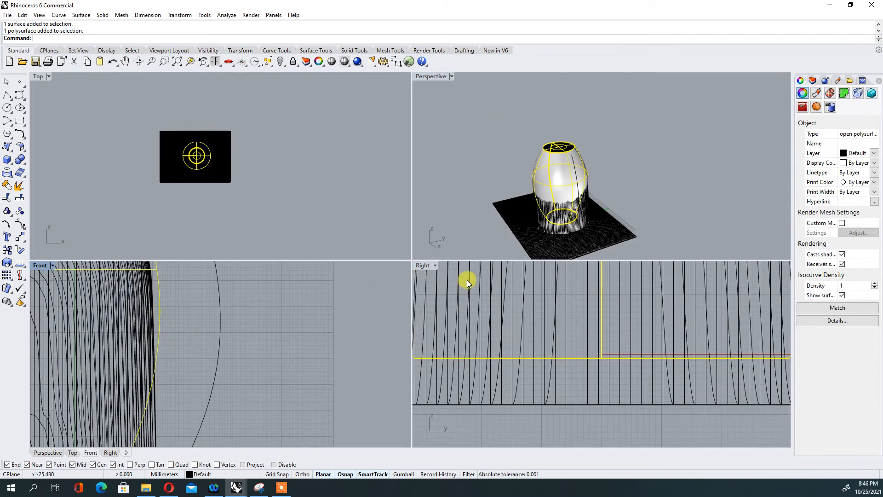
scroll(523, 182, down, 6)
key(Delete)
scroll(503, 168, up, 4)
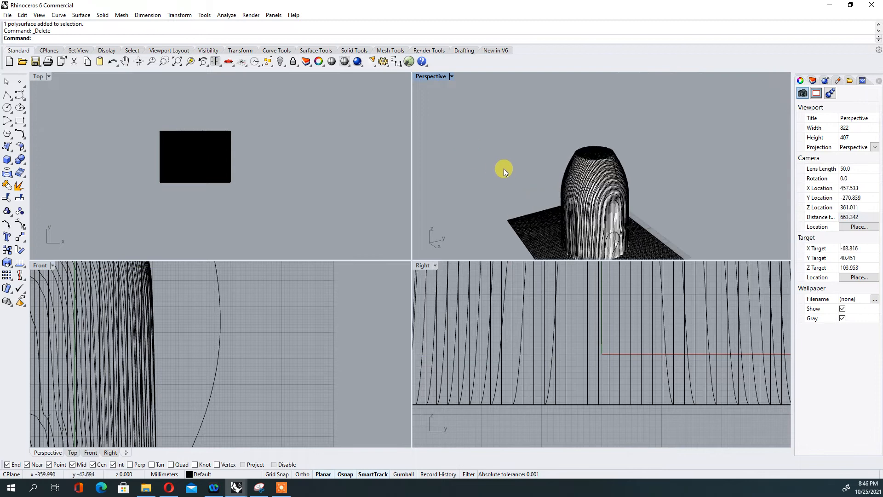
Step: Examine the drape surface without the vessel from several angles in a maximized Perspective view
double_click(429, 78)
right_drag(405, 152, 580, 334)
right_drag(539, 297, 313, 255)
scroll(312, 256, down, 7)
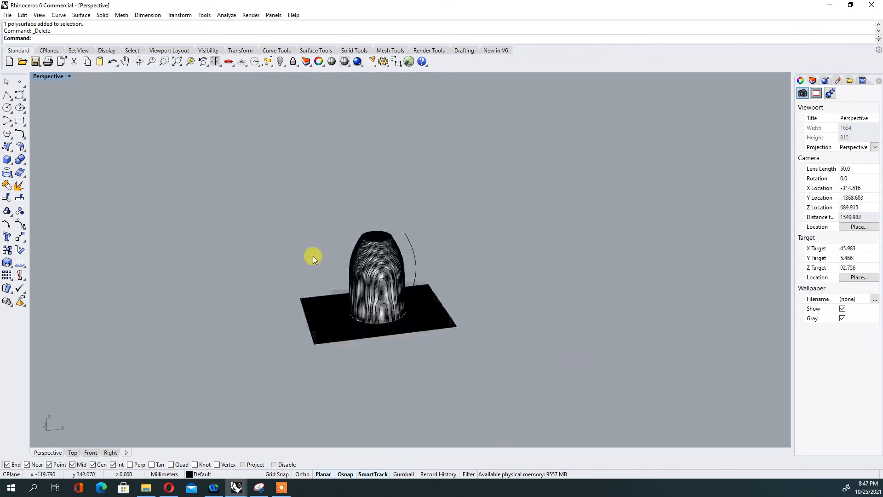
scroll(382, 300, up, 7)
Step: Undo the vessel deletion and delete the drape surface instead
key(ctrl+z)
click(409, 300)
click(410, 302)
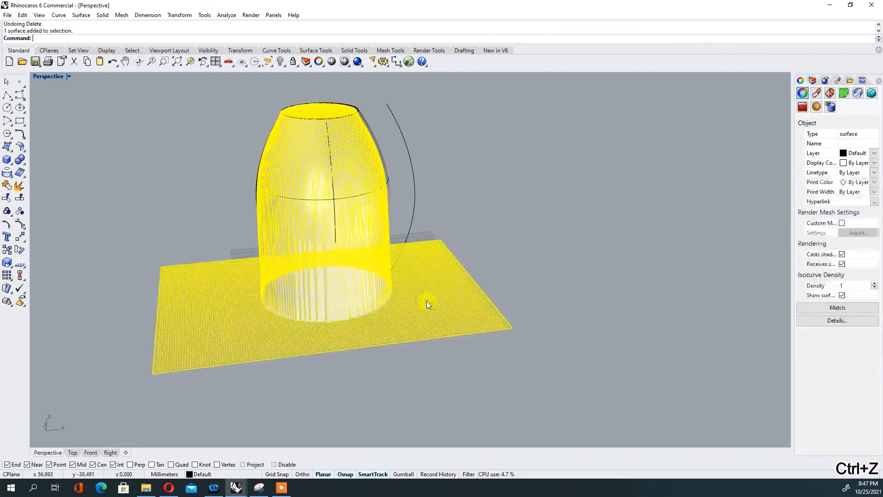
key(Delete)
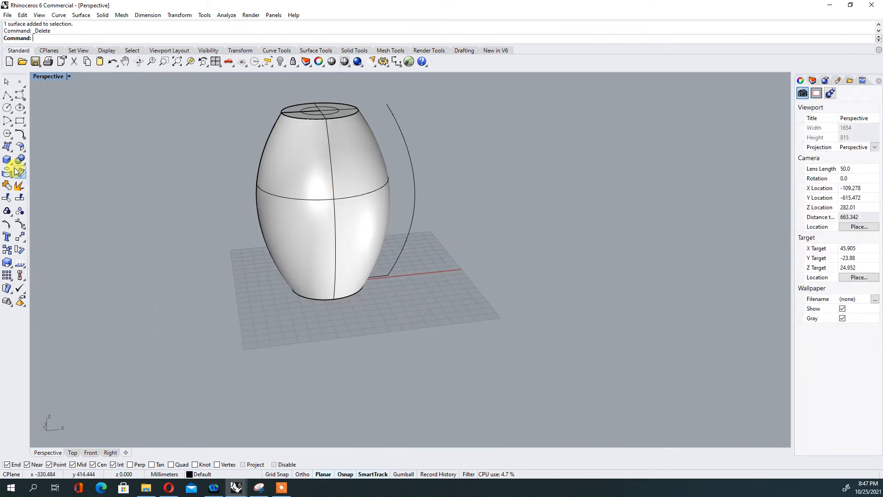
Step: Delete the vessel and its profile curve to empty the scene
click(9, 150)
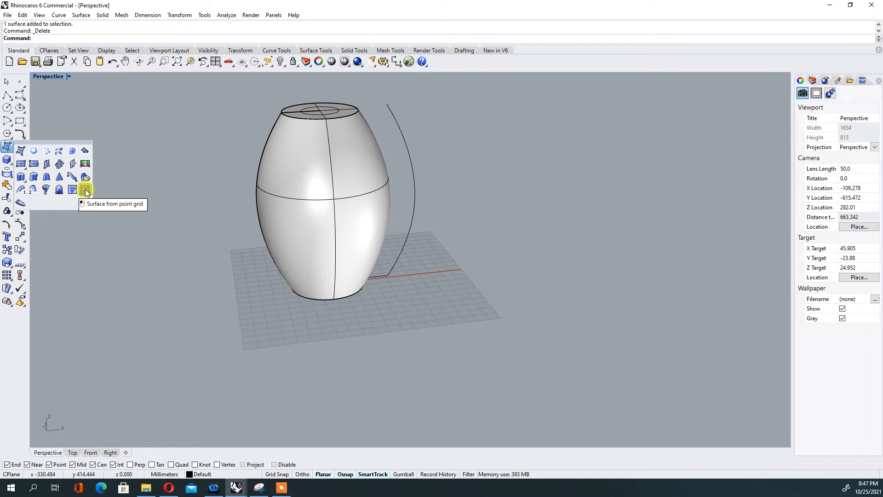
click(20, 205)
click(338, 222)
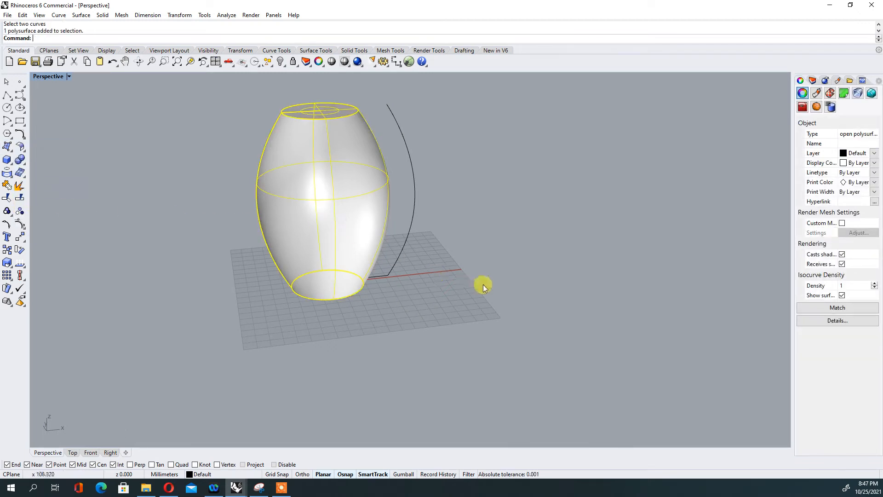
key(Delete)
click(397, 278)
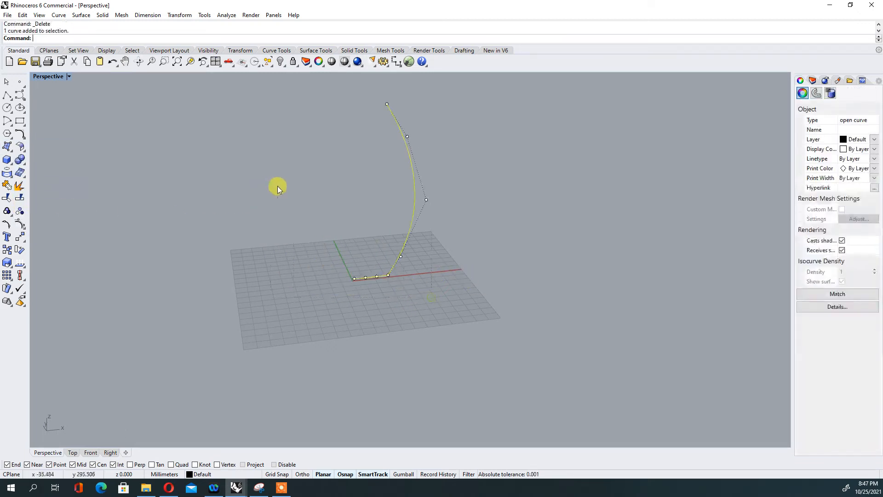
key(Delete)
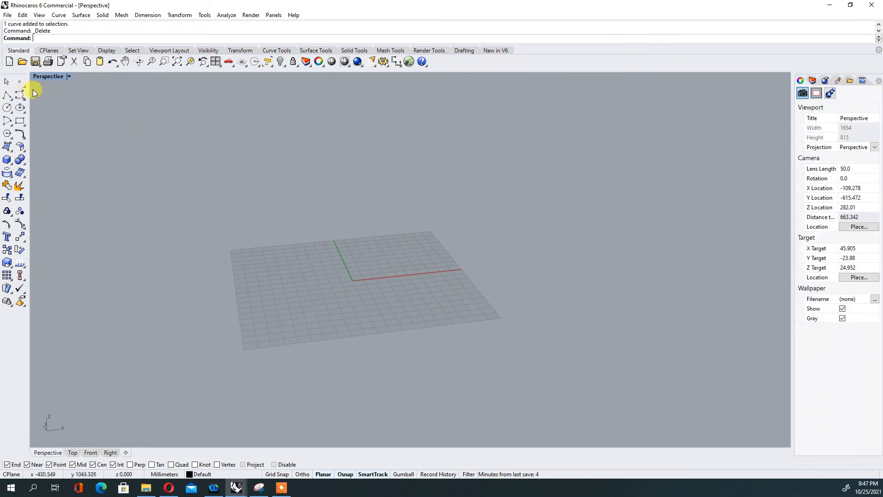
Step: Restore the four-view layout and draw an arched interpolated curve through three points across the grid in the Top view
double_click(48, 77)
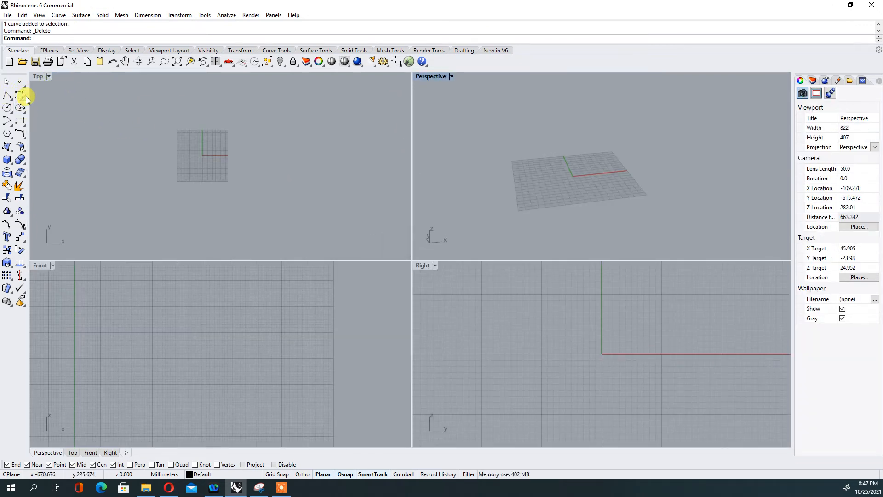
click(24, 101)
click(47, 99)
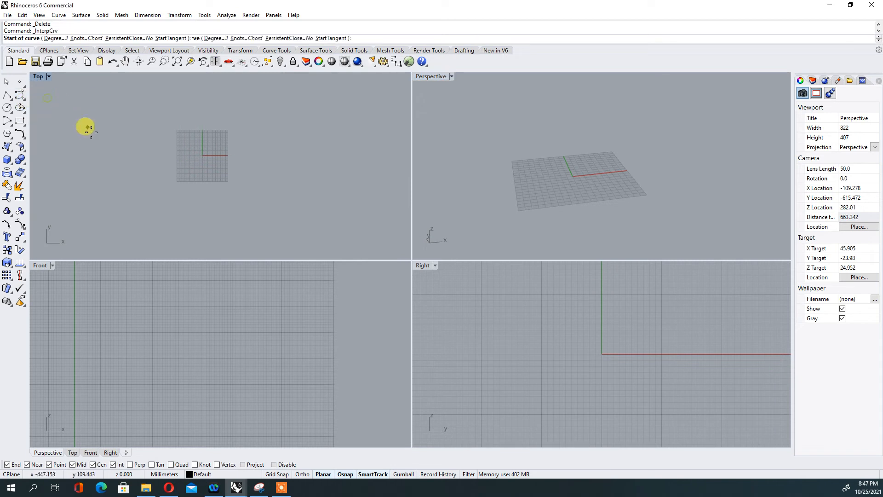
click(147, 161)
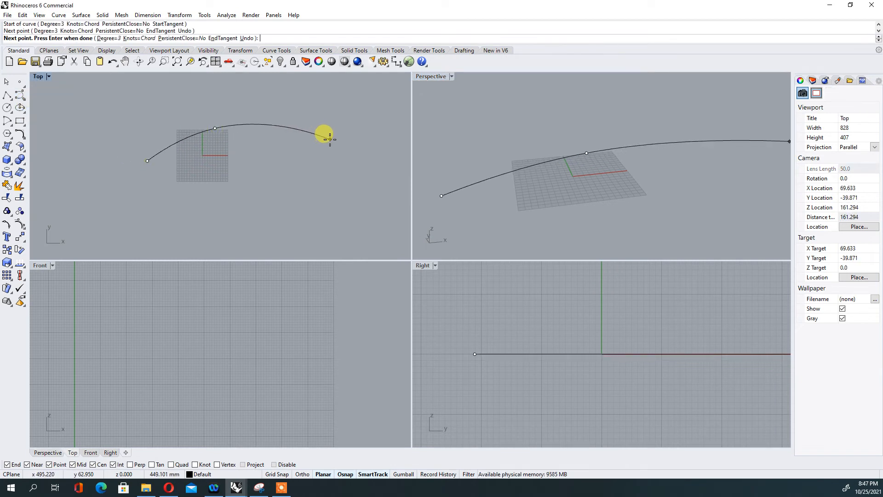
click(327, 148)
scroll(294, 182, down, 2)
right_click(303, 186)
scroll(282, 197, down, 4)
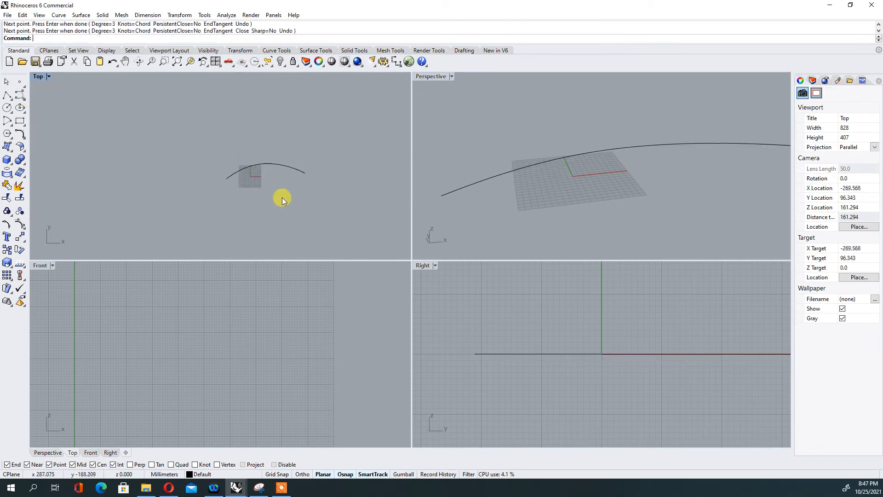
scroll(263, 148, up, 4)
right_click(238, 145)
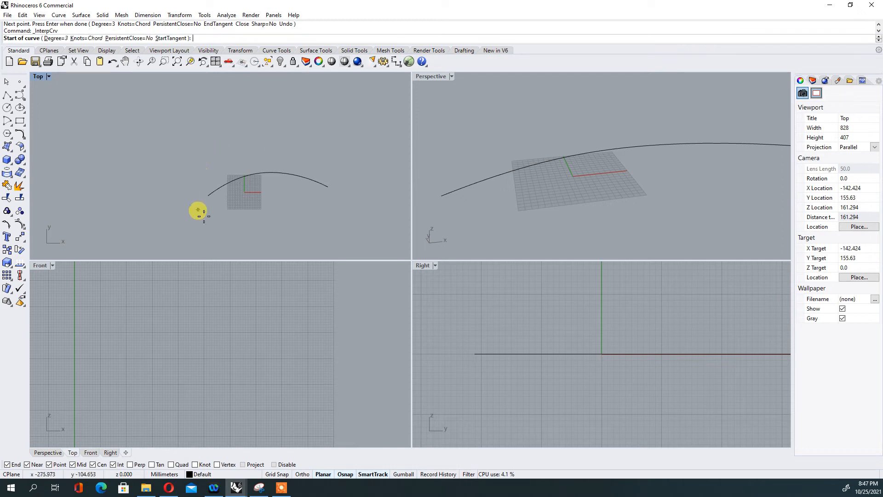
key(Escape)
Step: Duplicate the arched curve in place and move the copy straight above the original in the Front view
scroll(226, 318, down, 3)
key(ctrl+a)
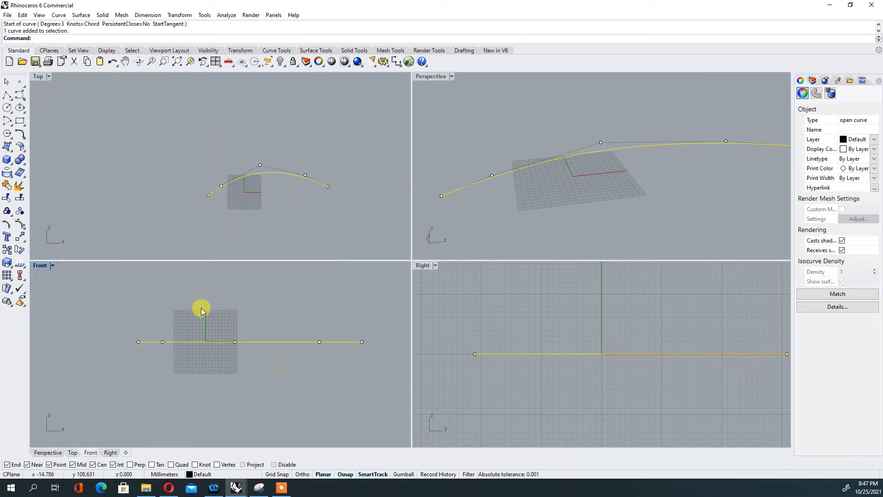
key(ctrl+c)
key(ctrl+v)
drag(210, 345, 256, 287)
Step: Shift the raised curve copy in the positive Y direction in the Top view, offsetting it from the original
scroll(240, 329, down, 4)
scroll(242, 322, up, 4)
key(Escape)
drag(280, 177, 276, 155)
click(272, 208)
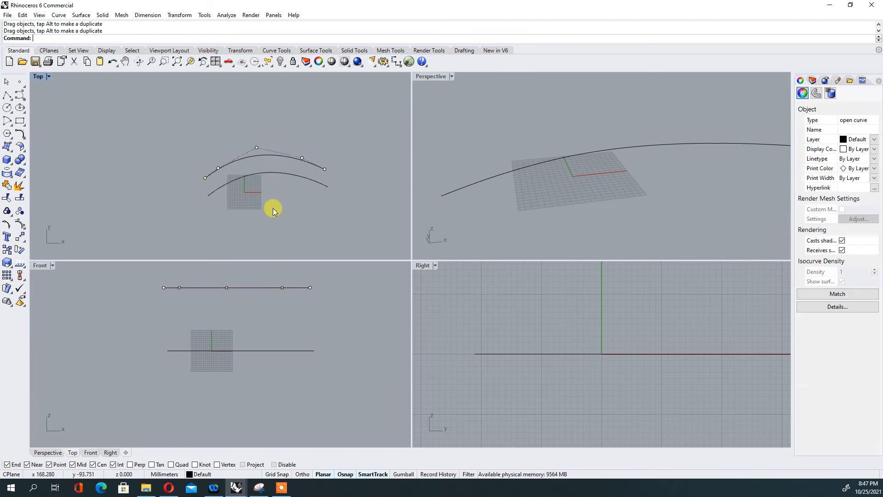
Step: Create a developable loft surface between the two arched curves
click(11, 153)
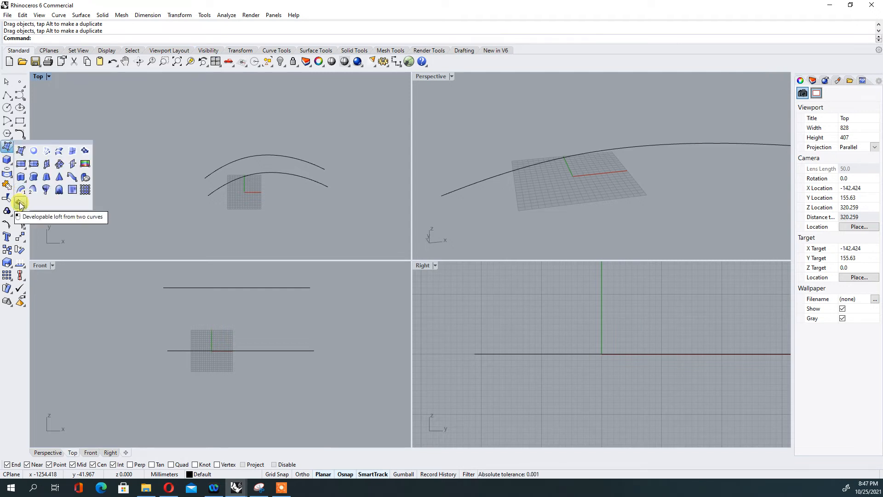
click(20, 203)
click(254, 181)
click(258, 156)
Step: Examine the lofted surface from several angles in the Perspective view, including its control points
right_drag(499, 176, 620, 170)
click(629, 167)
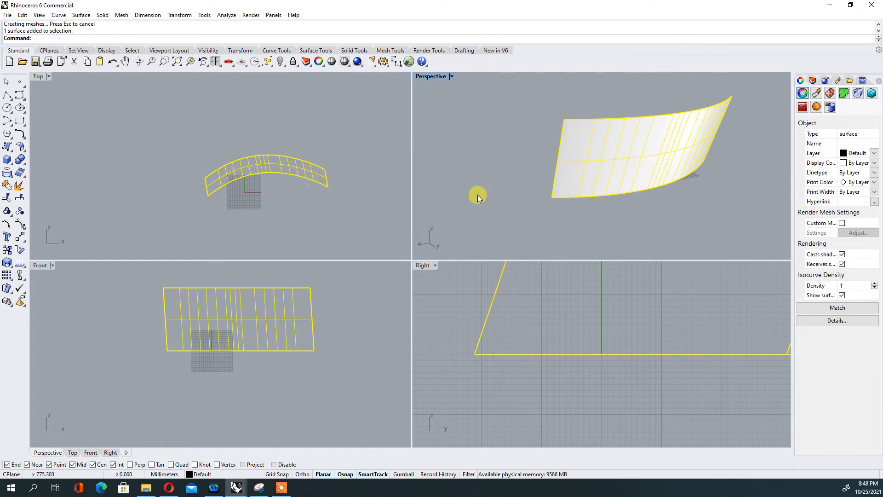
click(509, 203)
right_drag(509, 203, 523, 165)
click(524, 165)
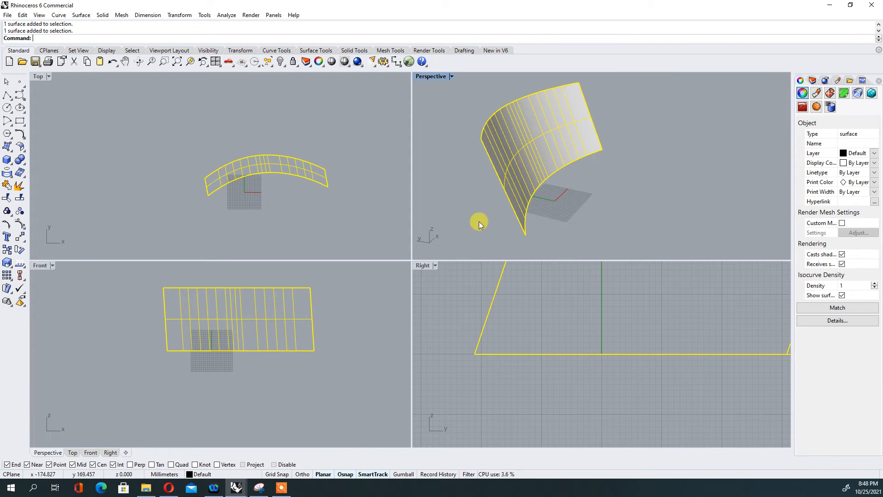
click(20, 226)
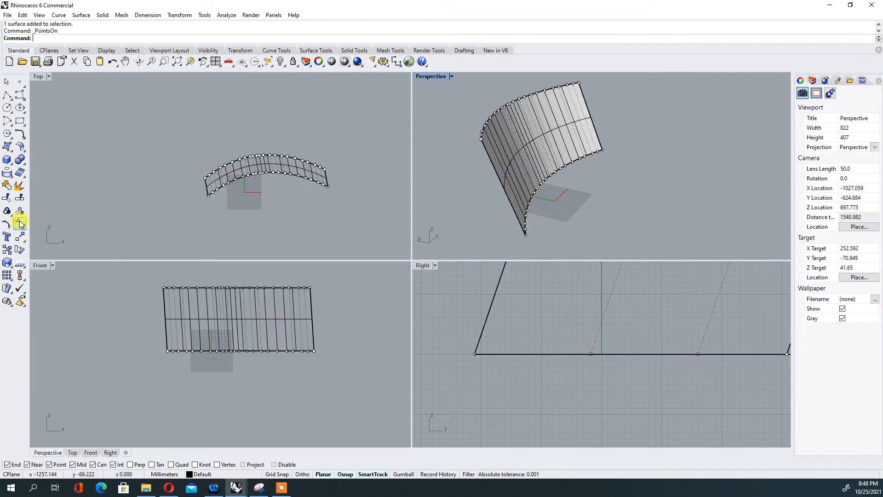
key(Escape)
Step: Delete the lofted surface together with its two arched curves
right_drag(583, 177, 529, 183)
drag(584, 208, 467, 95)
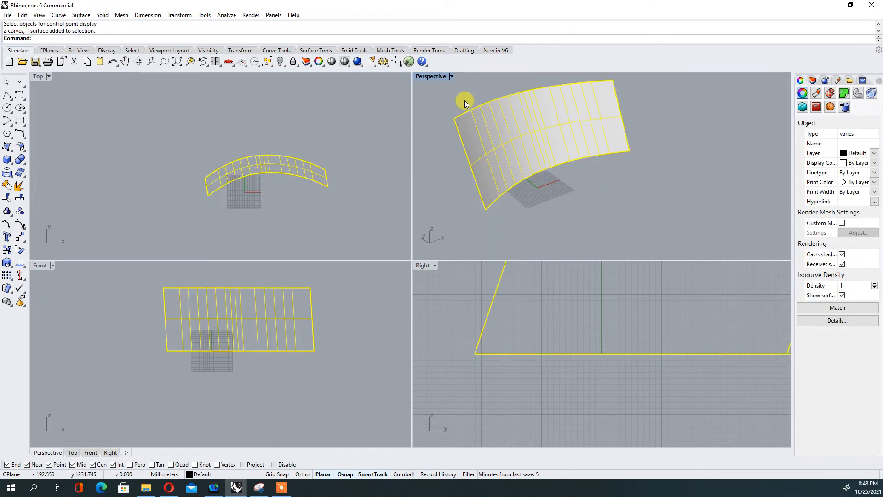
key(Delete)
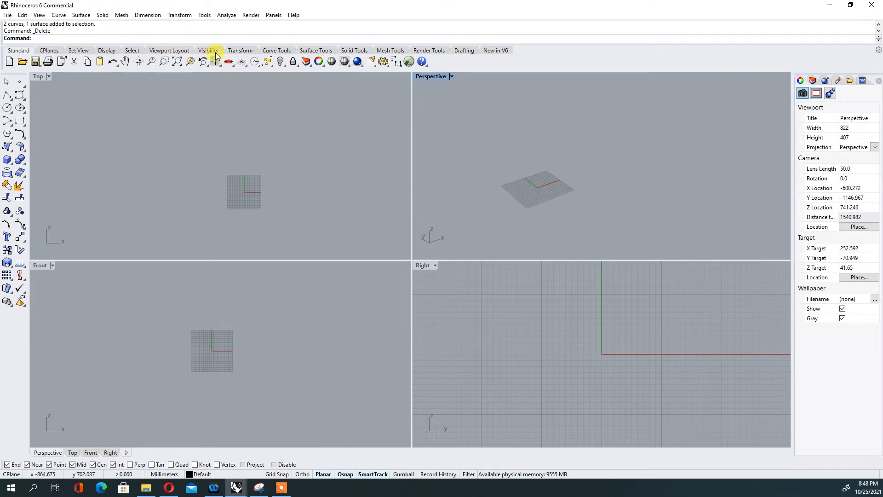
click(307, 51)
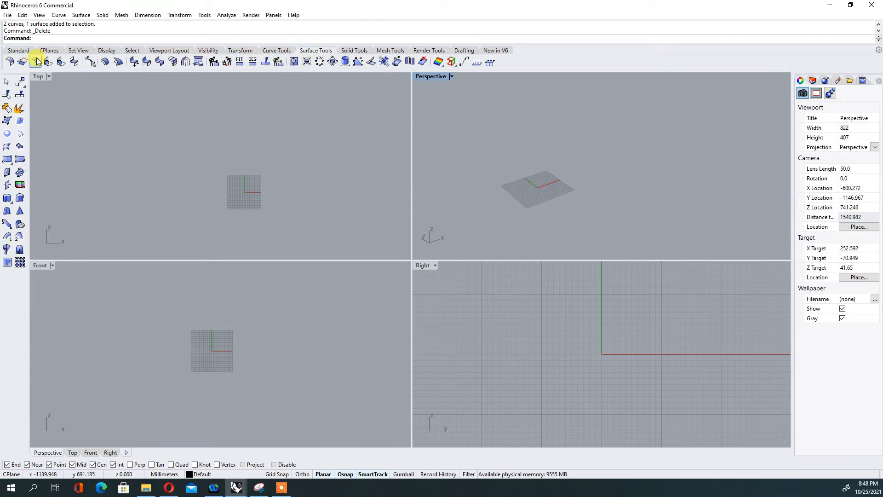
scroll(17, 66, up, 1)
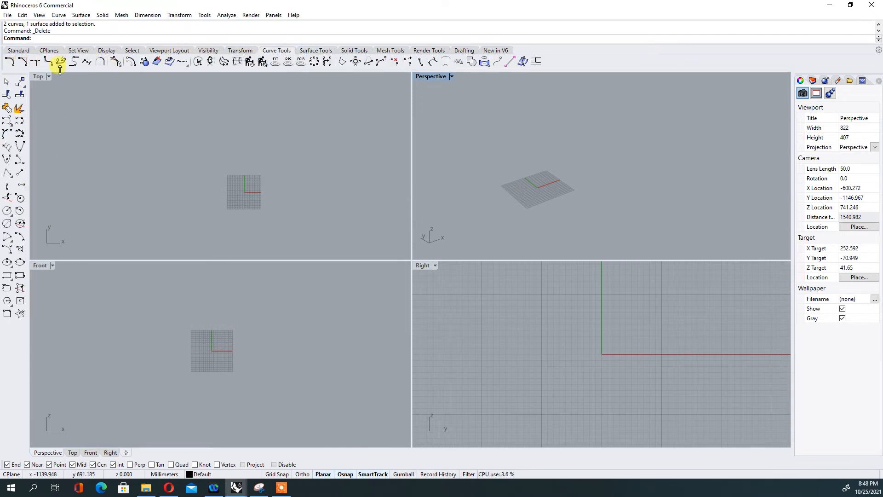
click(312, 51)
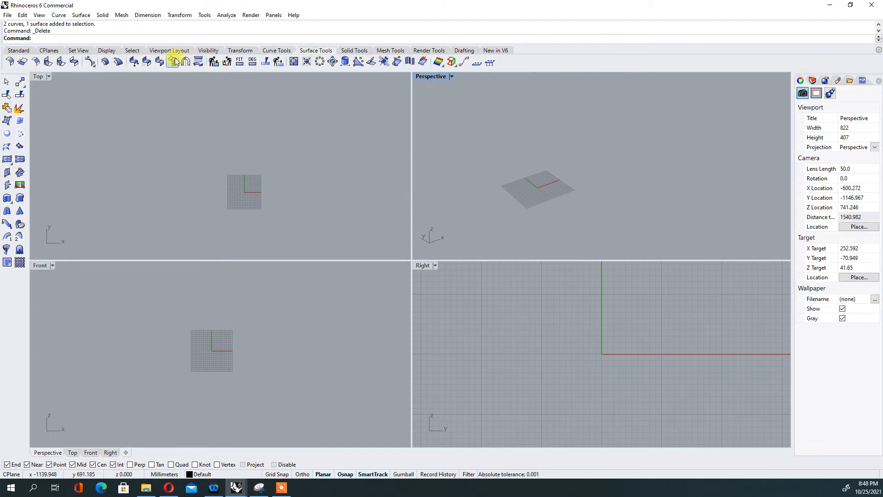
click(18, 51)
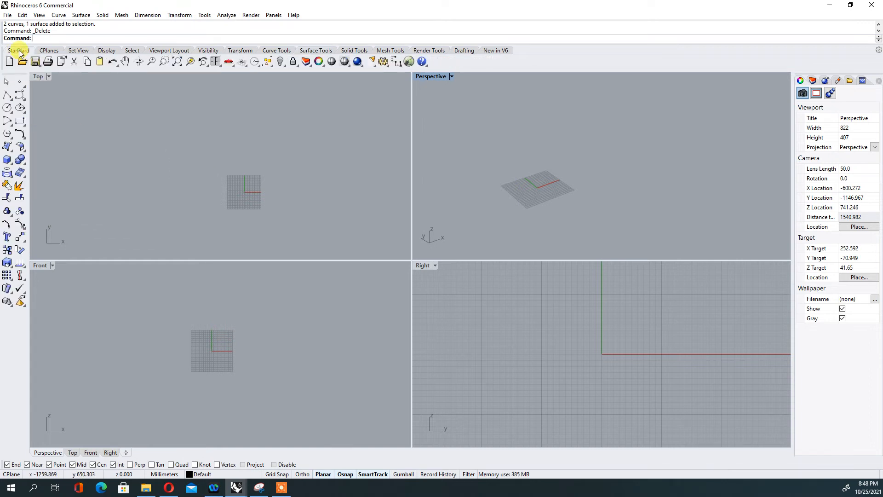
Step: Draw a wide ellipse around the grid in the Top view, with its long axis along X
click(21, 109)
click(230, 185)
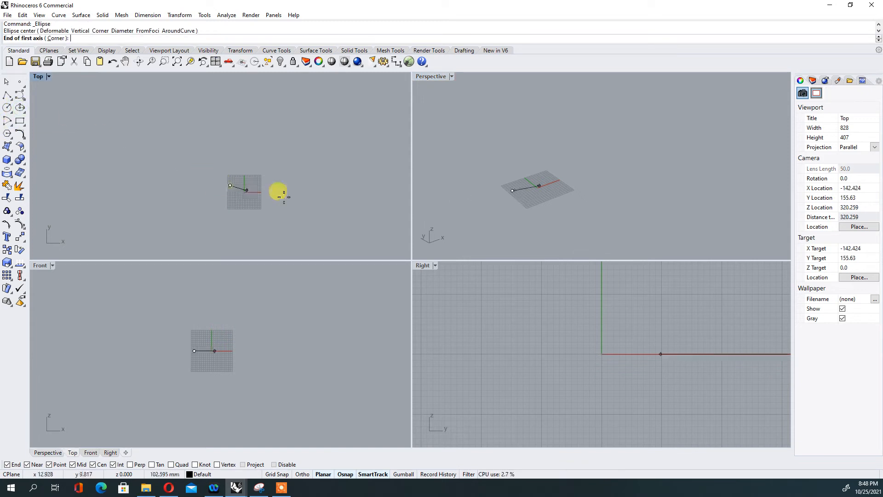
click(307, 185)
click(292, 225)
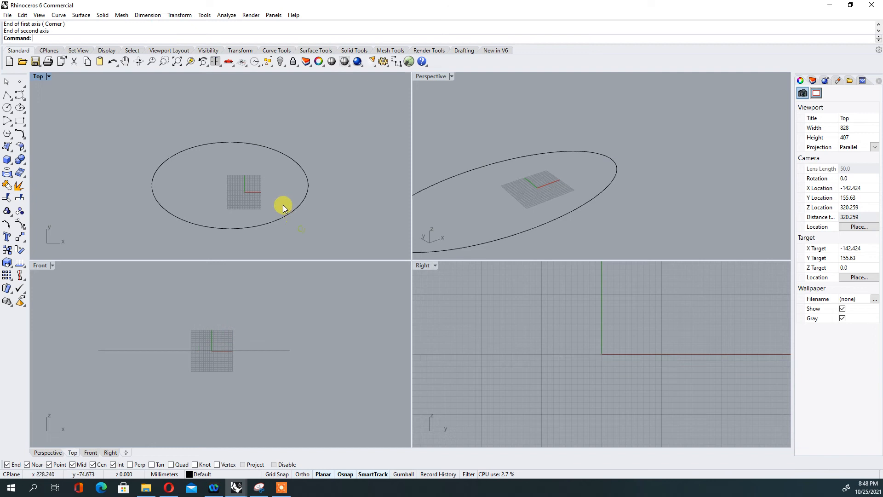
Step: Extrude the ellipse upward into a capped solid, in one direction only with BothSides set to No
scroll(599, 239, down, 7)
scroll(610, 231, up, 4)
drag(610, 231, 562, 179)
text(ExtractSrf)
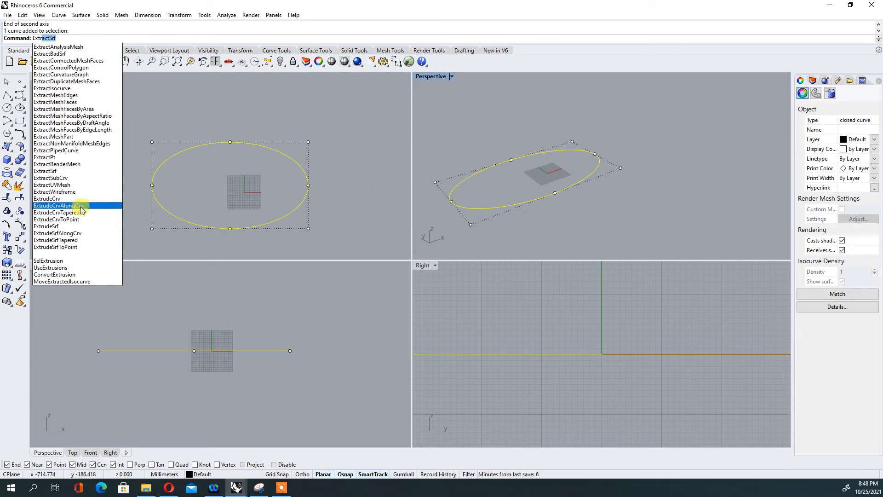
click(81, 201)
text(s)
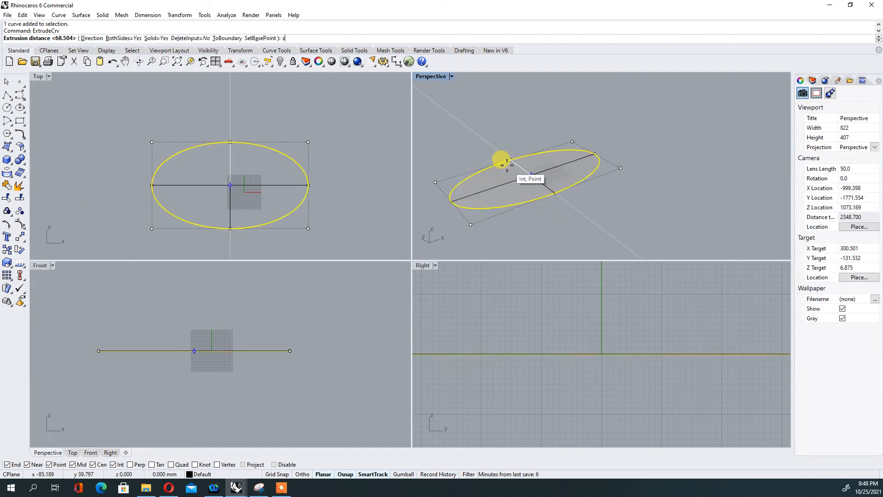
text(s)
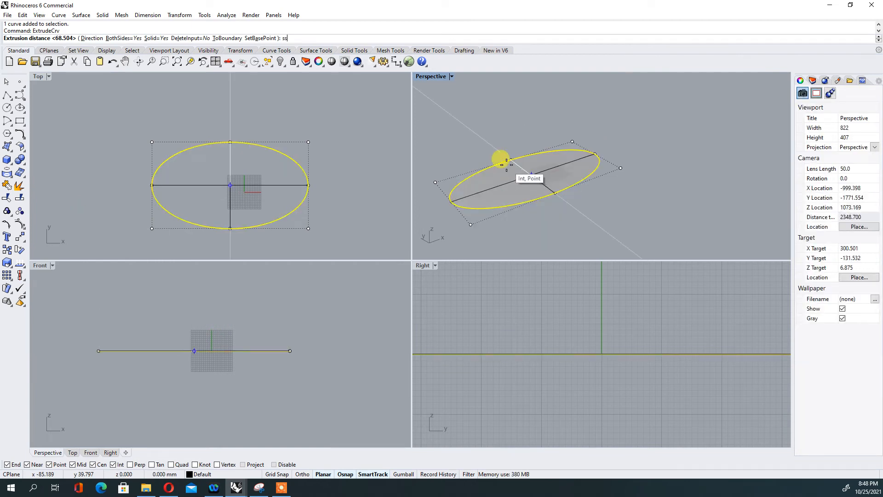
text(b)
key(Return)
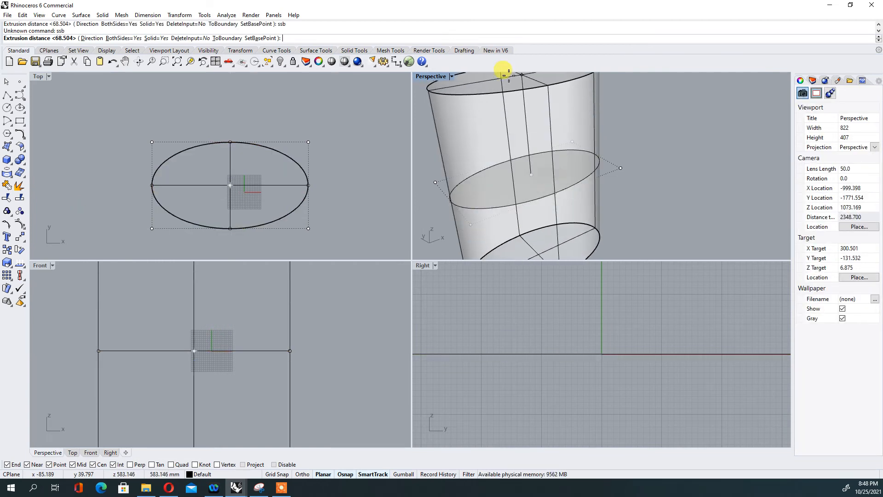
text(b)
key(Return)
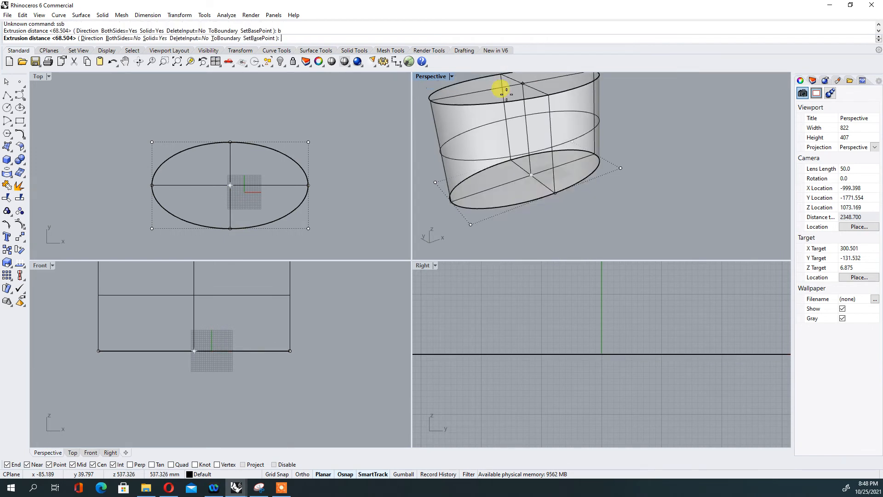
click(482, 98)
shift+right_drag(494, 126, 582, 137)
double_click(425, 77)
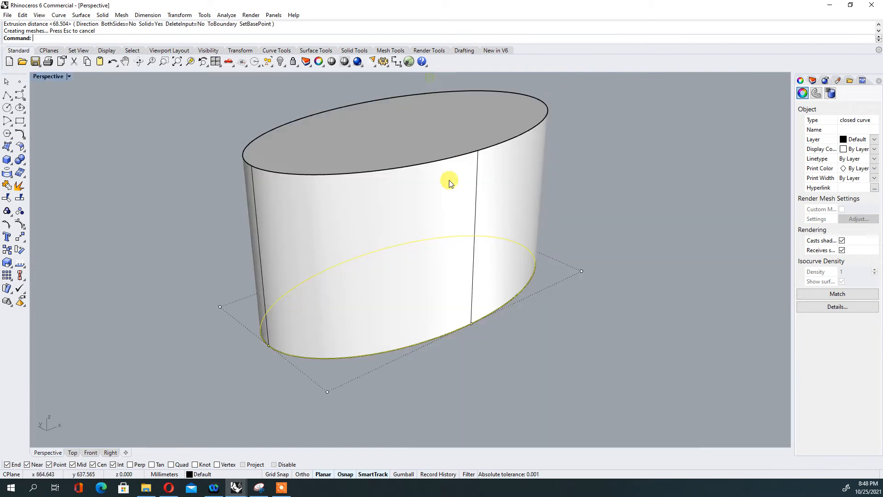
key(Escape)
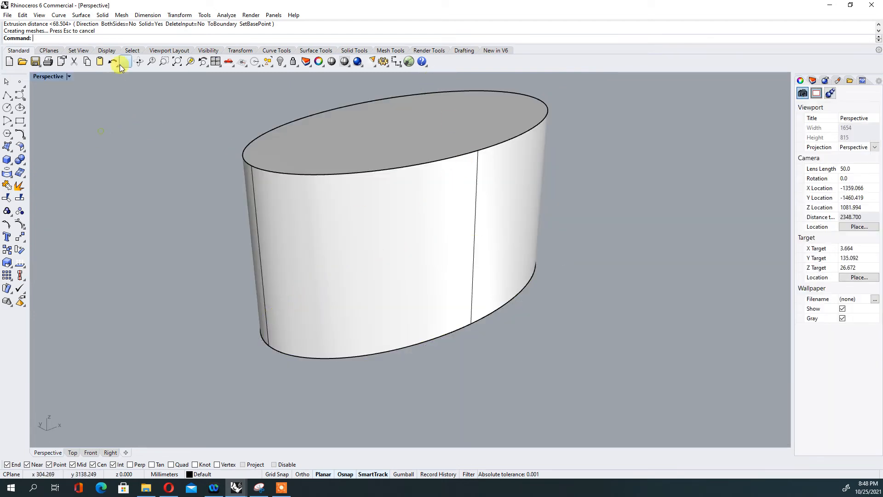
Step: Try to fillet the top face and side wall of the elliptical solid with a surface fillet of radius 1
click(306, 51)
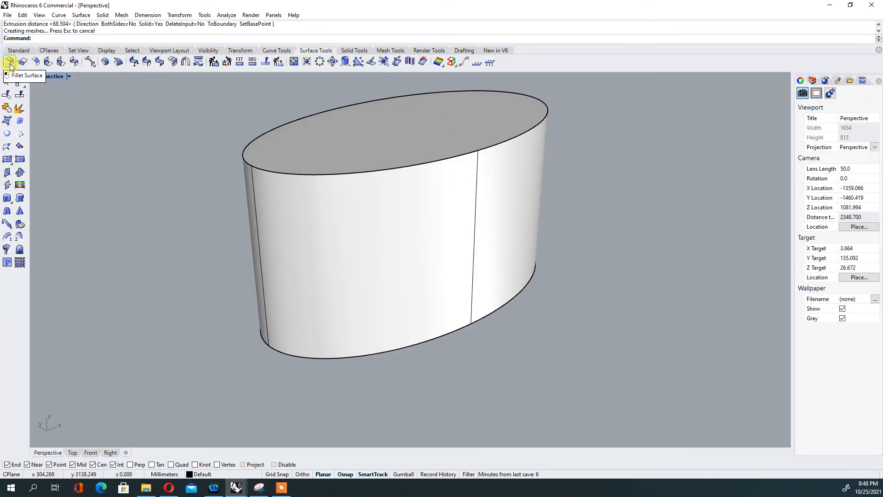
click(10, 63)
click(401, 164)
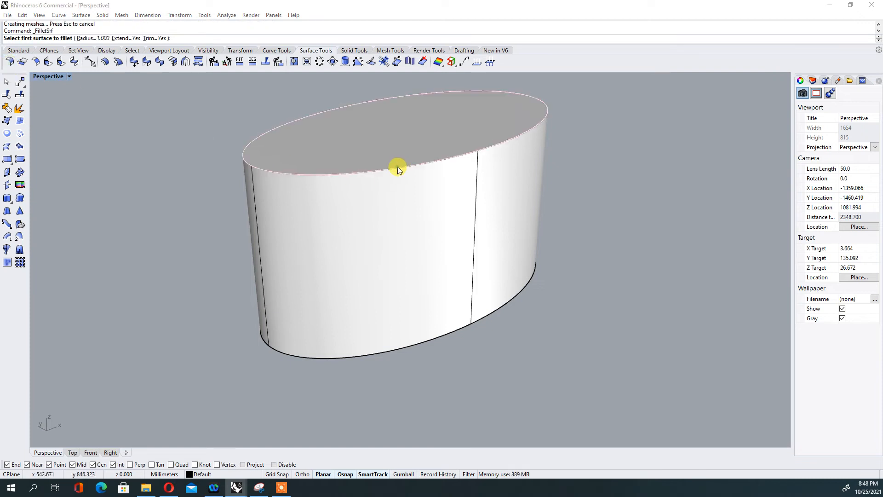
click(407, 191)
click(401, 192)
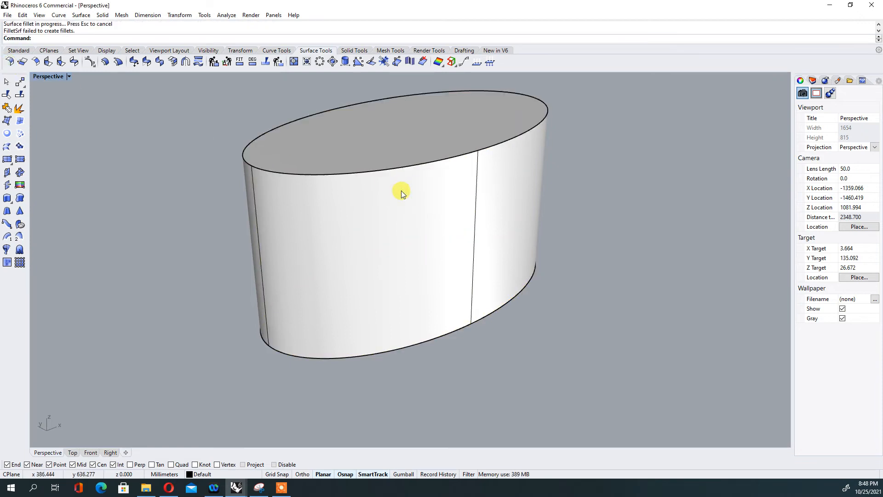
mouse_move(393, 191)
right_down()
mouse_move(448, 183)
mouse_move(396, 186)
right_up()
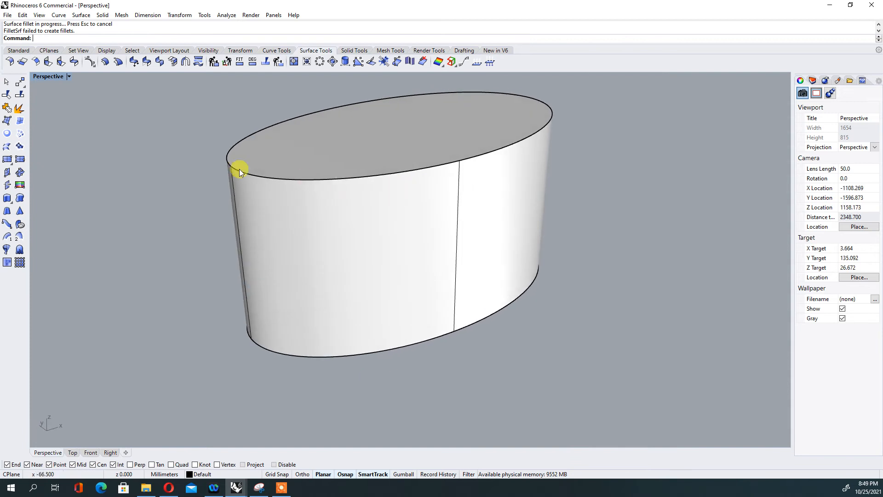
right_drag(311, 212, 374, 209)
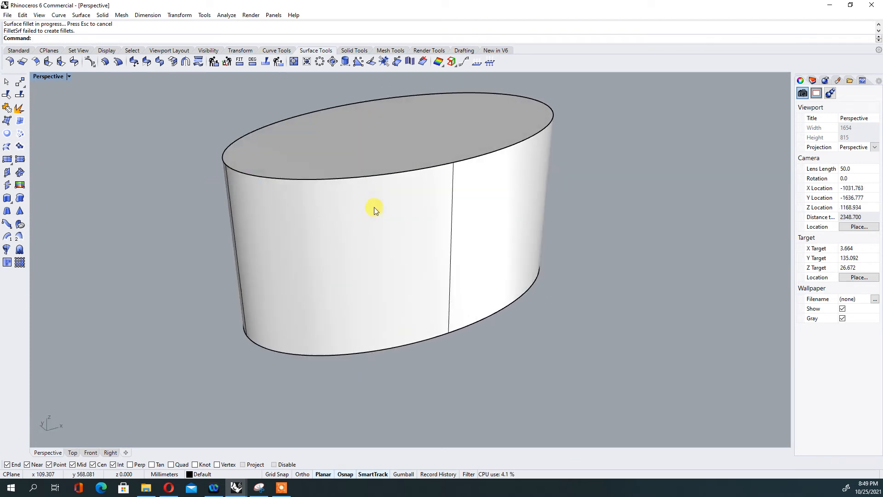
Step: Explode the elliptical solid into separate cap and wall surfaces
click(390, 167)
click(19, 108)
click(138, 138)
click(295, 160)
click(311, 194)
click(138, 170)
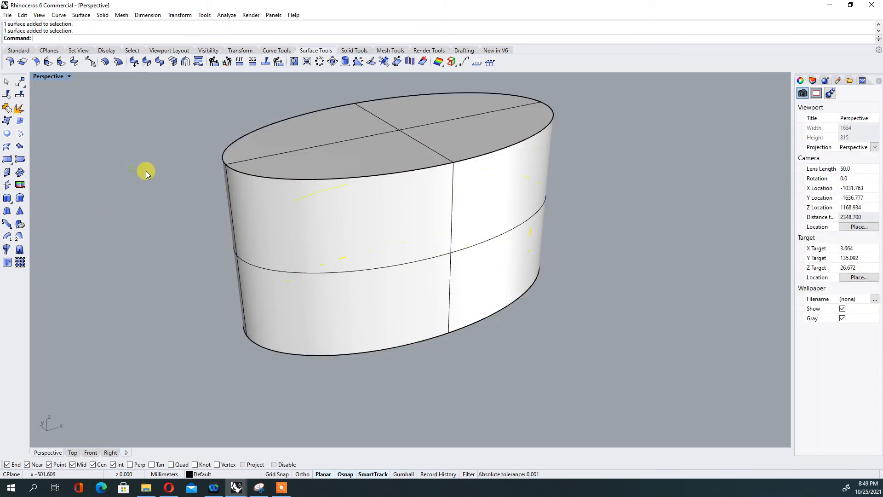
Step: Try a surface fillet of radius 10 between the top cap and the side wall, and undo it
click(9, 61)
click(338, 157)
key(Escape)
right_click(123, 124)
click(89, 39)
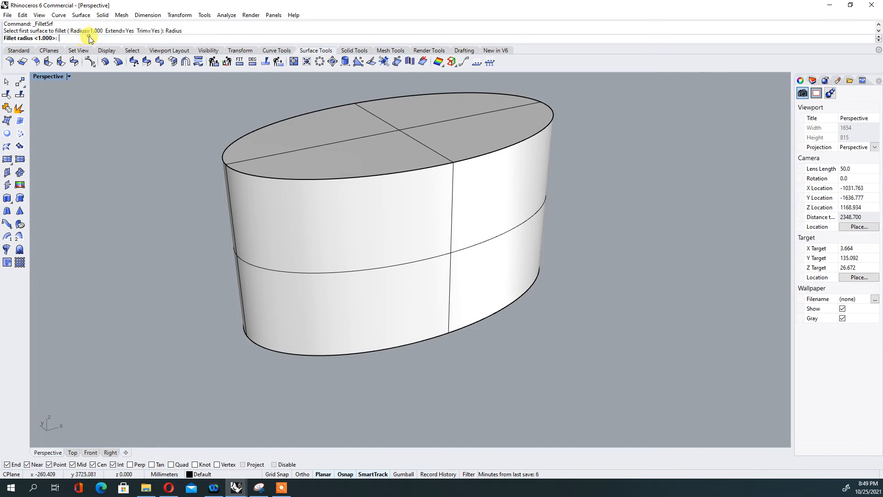
text(10)
key(Return)
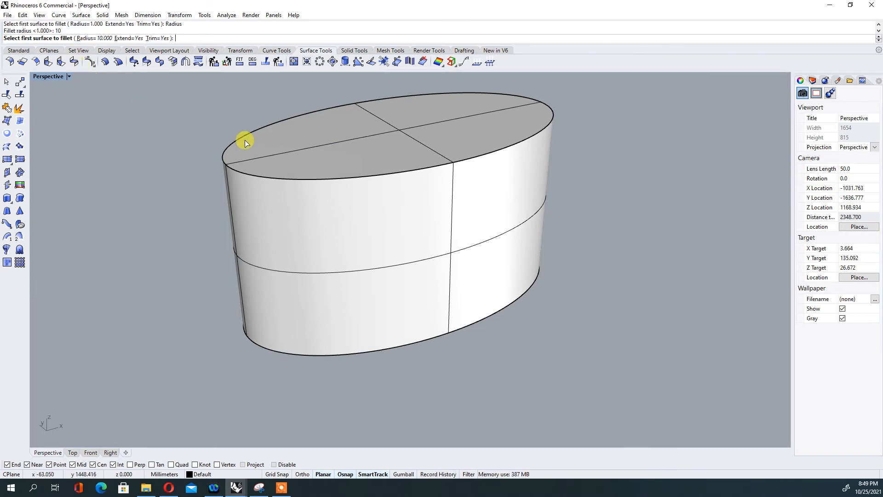
click(308, 146)
click(313, 217)
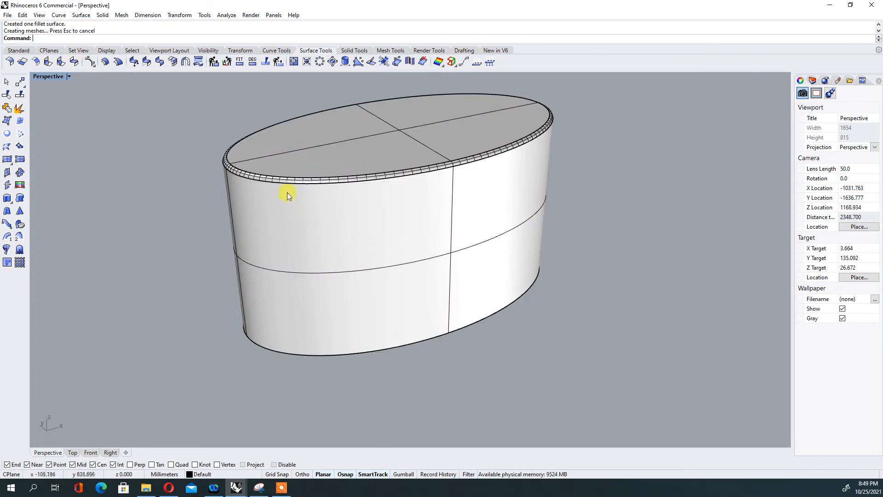
scroll(288, 196, up, 5)
scroll(245, 169, down, 4)
right_drag(242, 172, 380, 196)
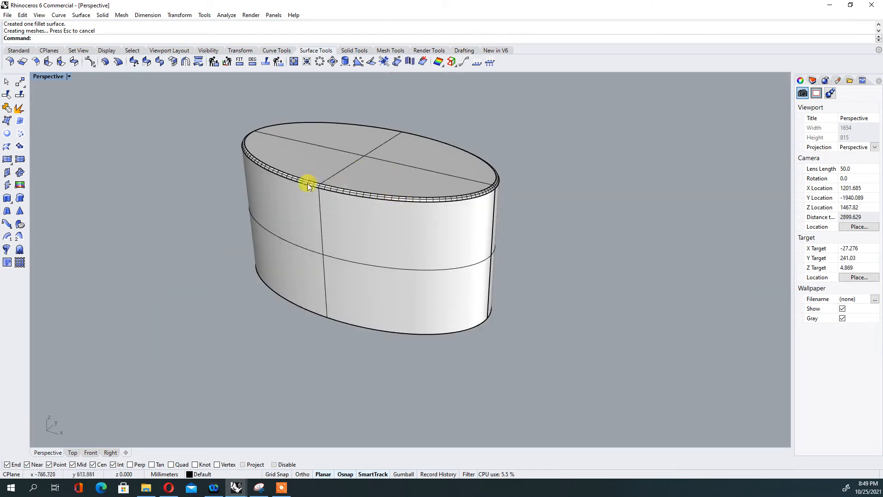
scroll(318, 184, up, 3)
key(ctrl+z)
key(Escape)
Step: Fillet the top cap and the side wall with a surface fillet of radius 40
right_click(326, 180)
click(81, 38)
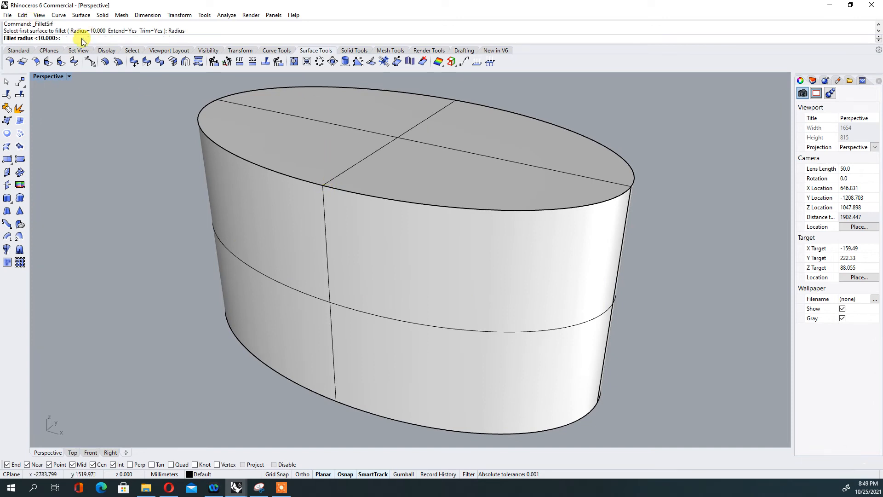
text(40)
key(Return)
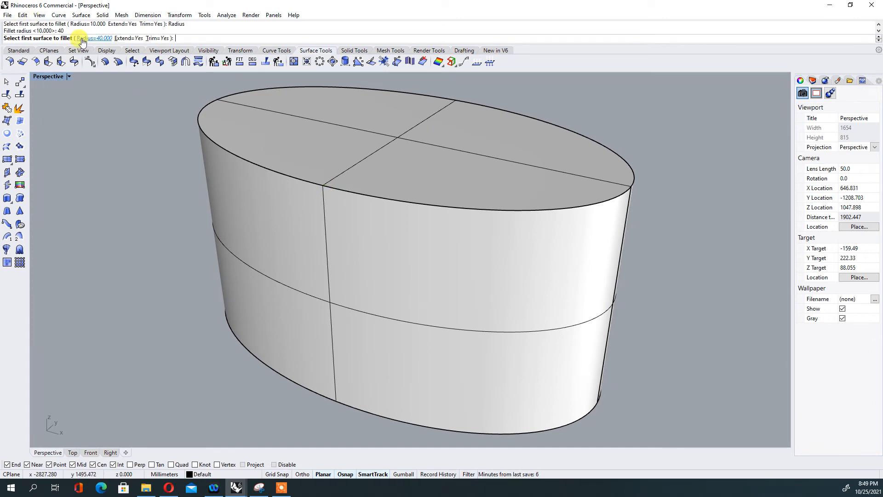
click(310, 171)
click(263, 220)
right_drag(271, 203, 367, 186)
scroll(366, 185, up, 5)
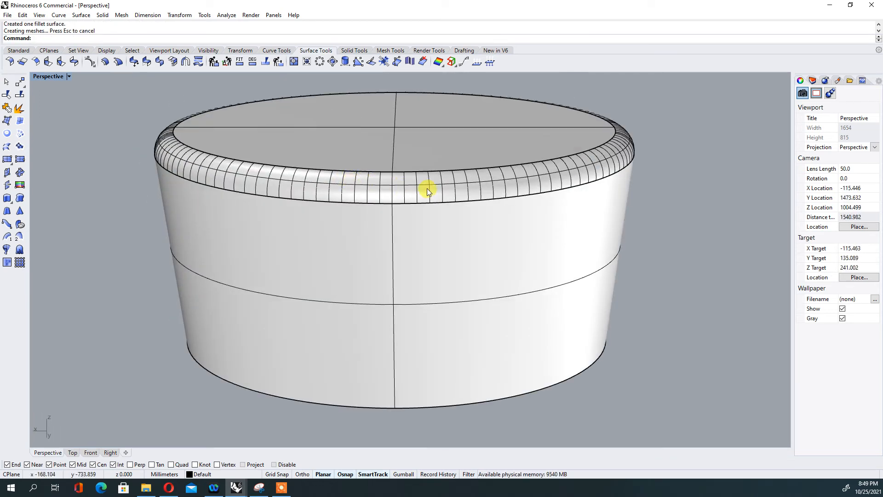
right_drag(152, 164, 119, 133)
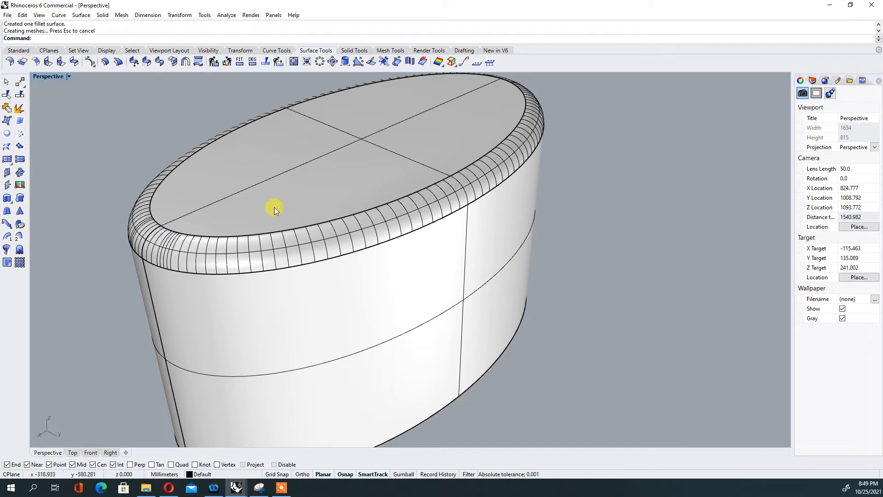
Step: Delete the fillet surface and the top cap so only the open wall and bottom cap remain
click(326, 236)
key(Delete)
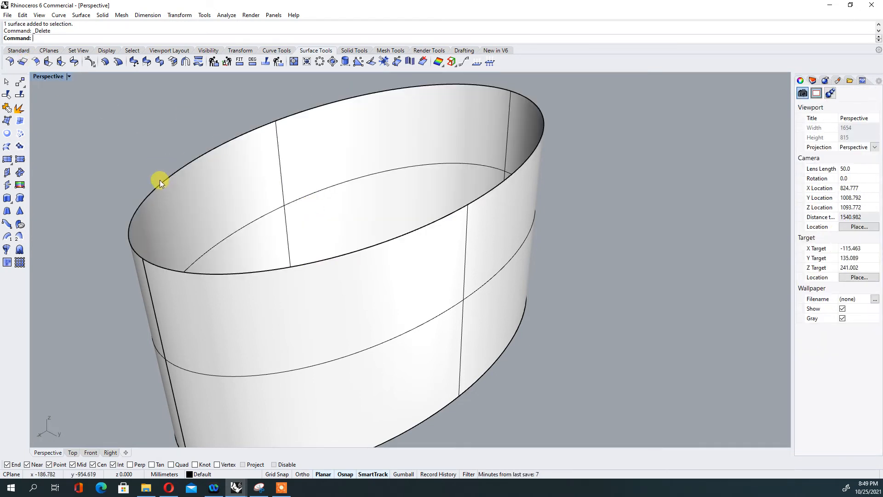
scroll(159, 181, down, 4)
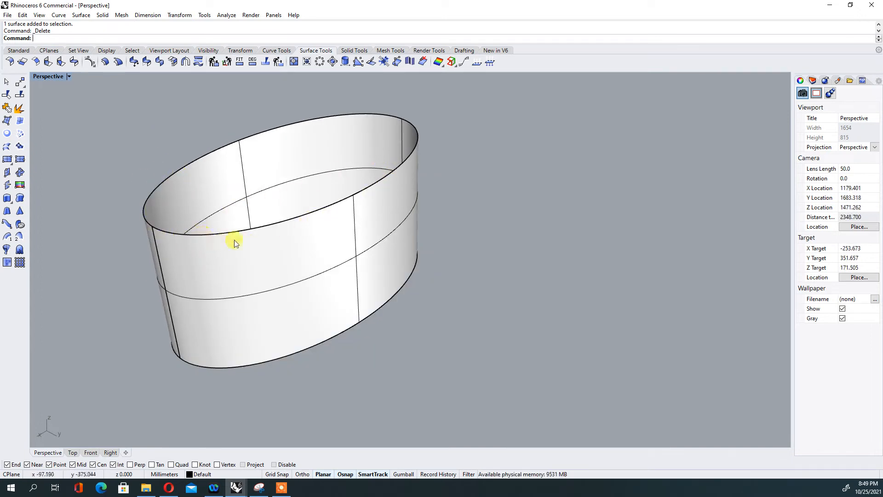
Step: Extend the upper edge of the elliptical wall upward with a smooth, merged surface extension
click(22, 62)
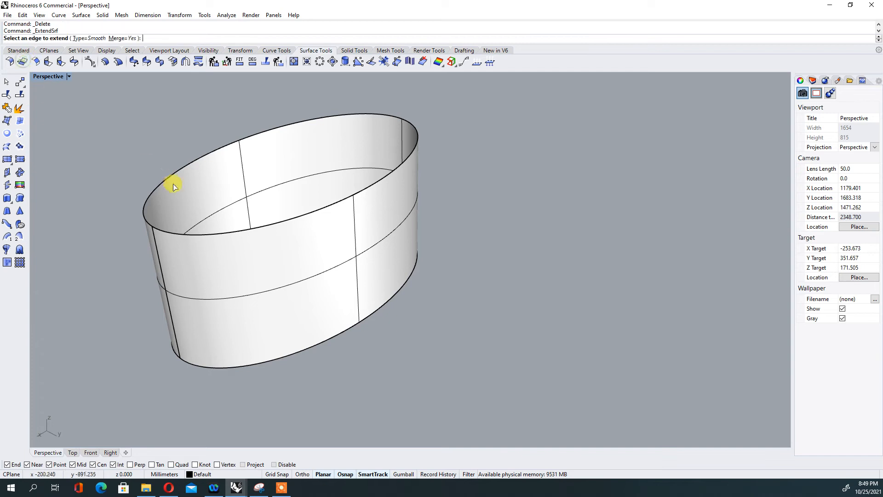
click(164, 177)
click(156, 107)
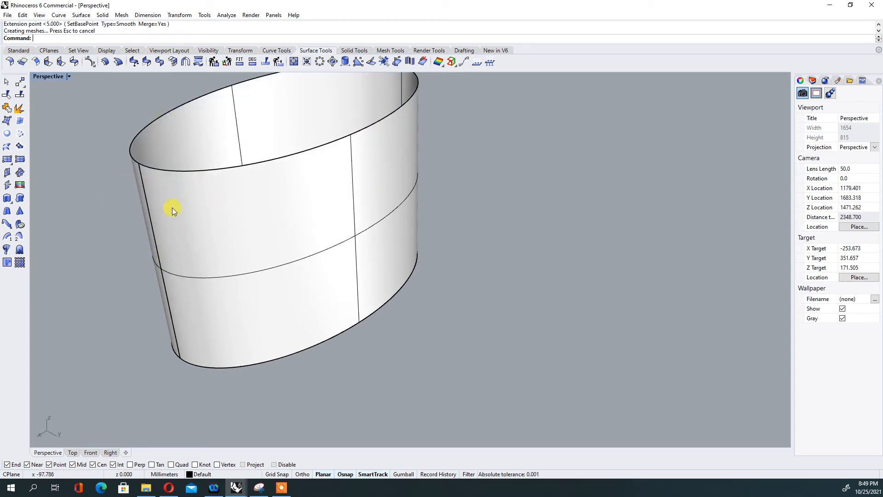
scroll(212, 234, down, 4)
scroll(167, 189, up, 4)
Step: Try a surface chamfer with distances 1,1 between the side wall and the bottom cap, and undo it
click(35, 60)
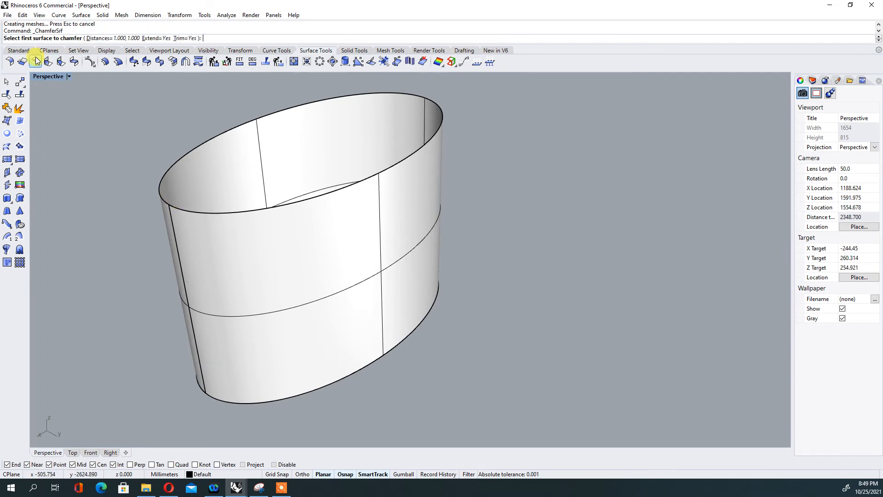
right_drag(94, 179, 273, 275)
click(214, 286)
click(290, 223)
key(ctrl+z)
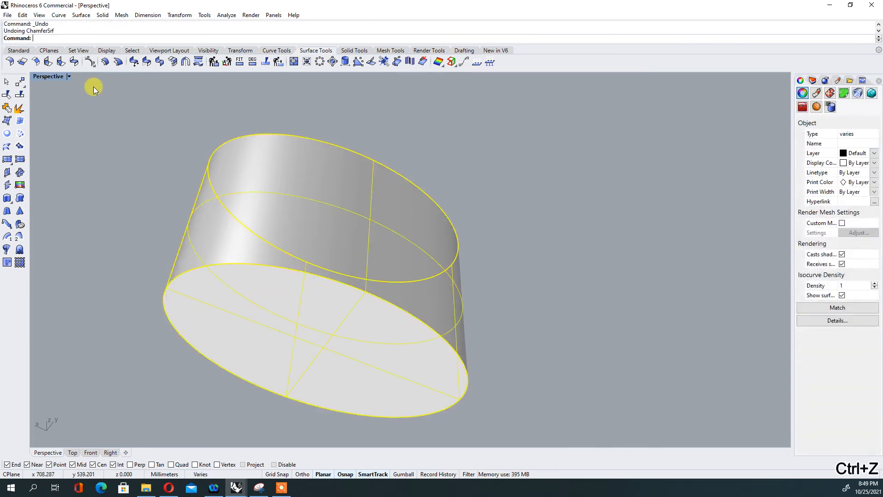
right_click(92, 87)
click(105, 38)
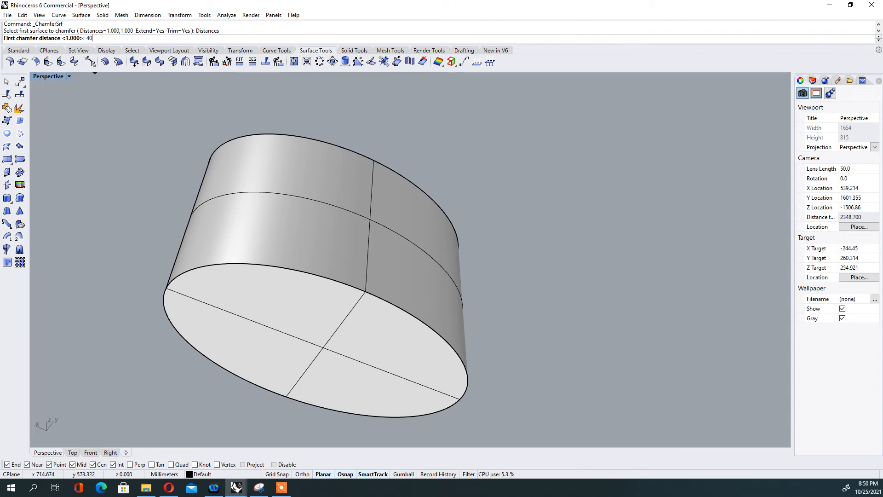
text(40,40)
key(Return)
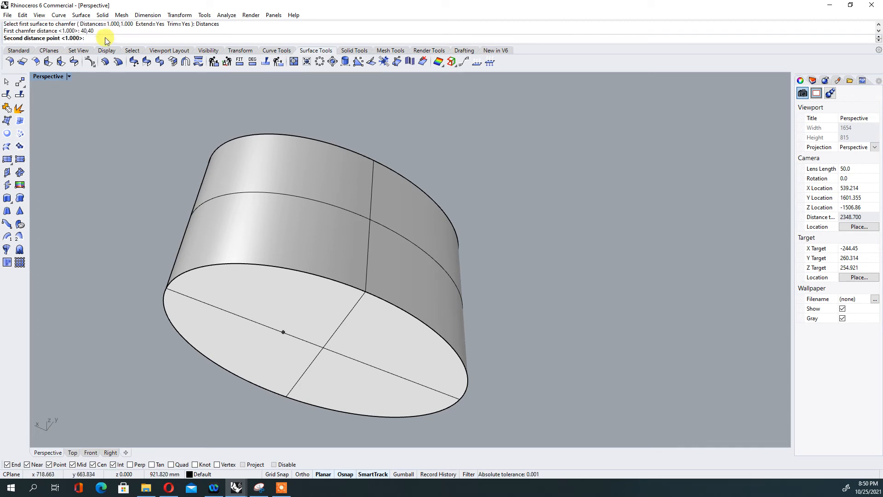
key(Escape)
Step: Chamfer the side wall and the bottom cap with surface chamfer distances of 40,40
right_click(280, 242)
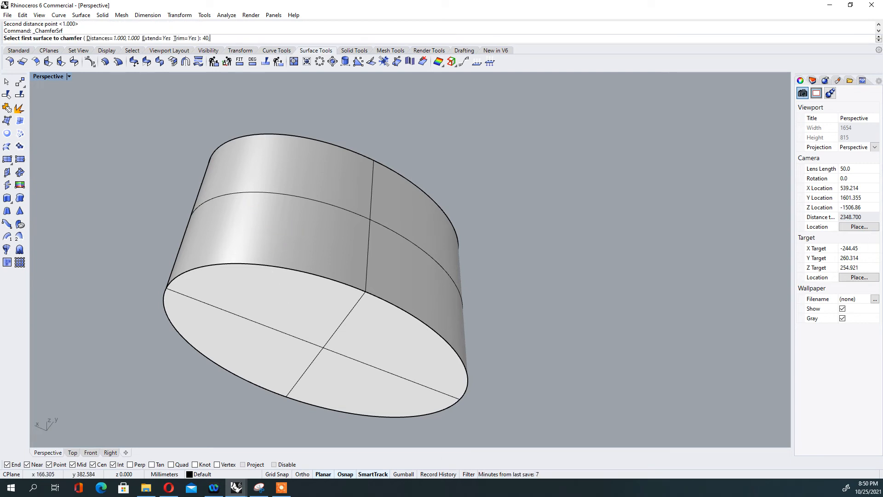
key(Return)
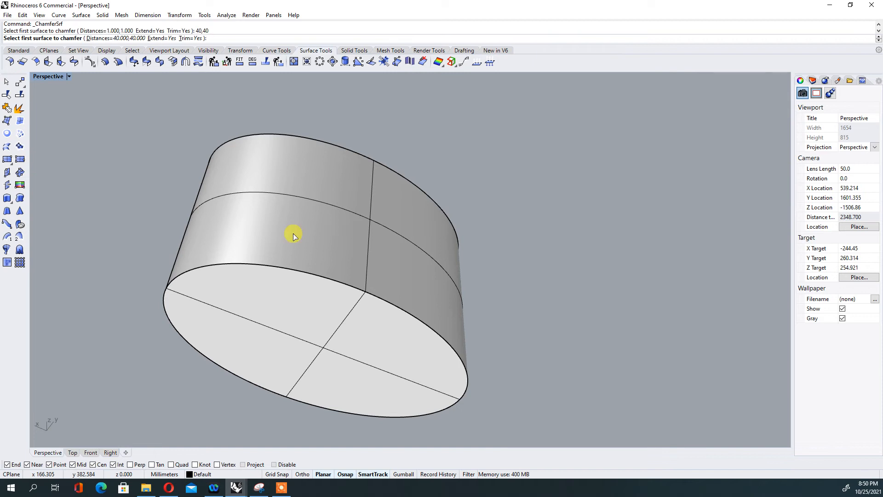
click(294, 234)
click(276, 303)
right_drag(276, 316, 396, 389)
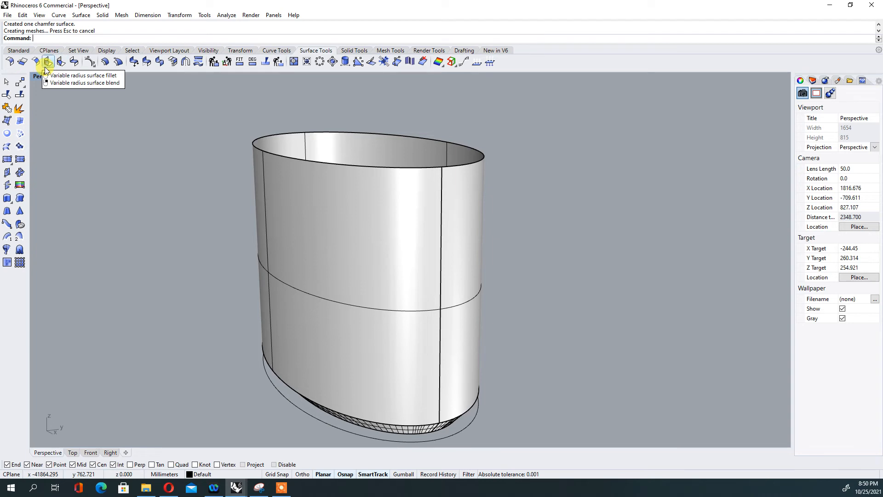
right_drag(359, 225, 306, 253)
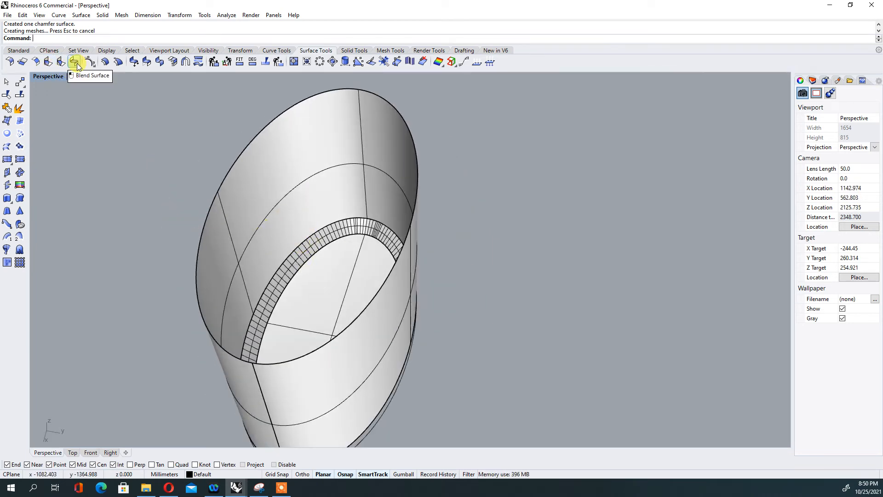
Step: Delete the chamfer surface between the wall and the bottom cap, leaving a gap between them
scroll(274, 190, down, 6)
right_drag(260, 355, 283, 244)
scroll(274, 277, up, 6)
right_drag(263, 295, 262, 271)
scroll(268, 287, up, 2)
click(262, 272)
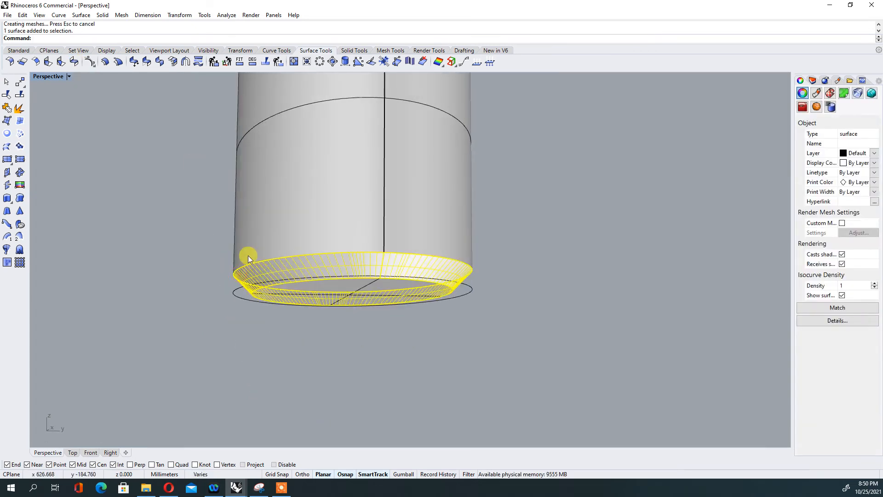
key(Delete)
right_drag(211, 240, 270, 282)
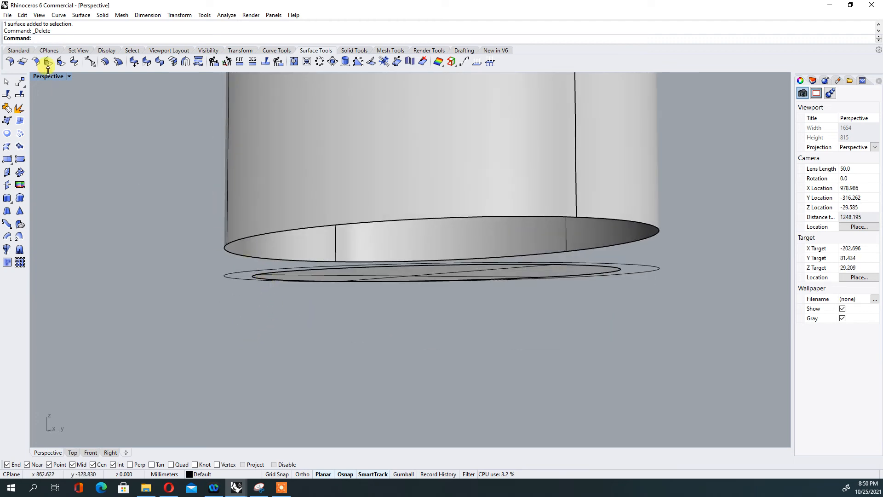
Step: Start a surface blend between the bottom cap's edge and the wall's lower edge, accepting the seam points
click(73, 61)
right_drag(276, 282, 270, 263)
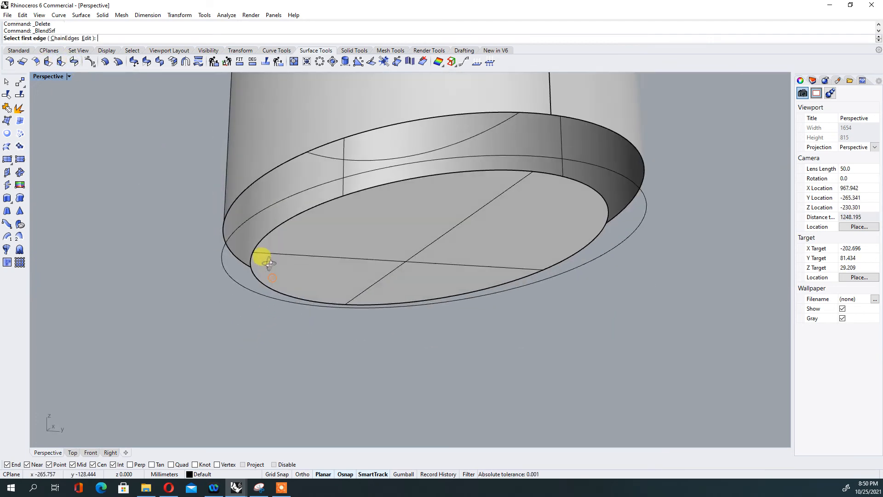
click(255, 253)
click(241, 193)
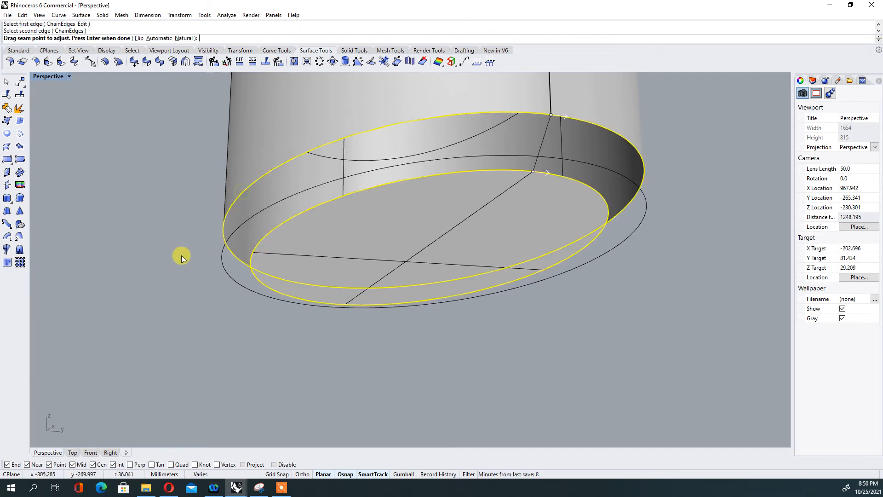
key(Return)
mouse_move(203, 242)
right_down()
mouse_move(327, 271)
mouse_move(414, 257)
mouse_move(197, 244)
right_up()
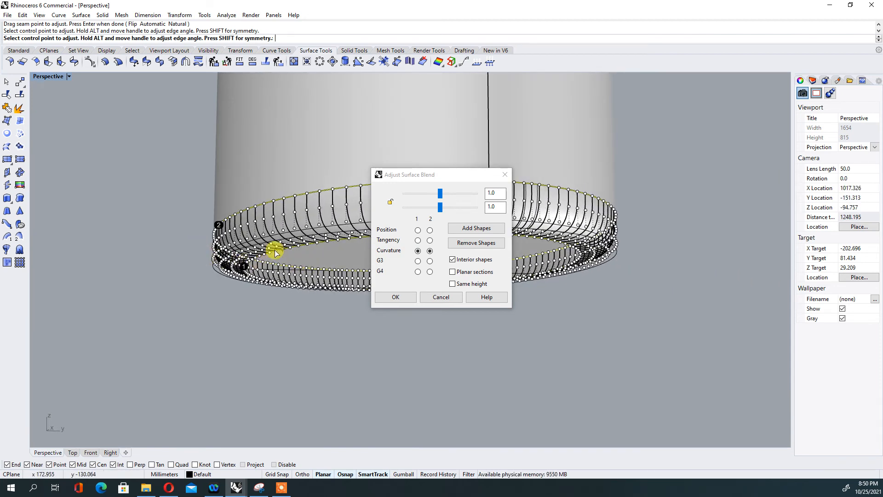
scroll(265, 244, up, 5)
scroll(235, 232, down, 3)
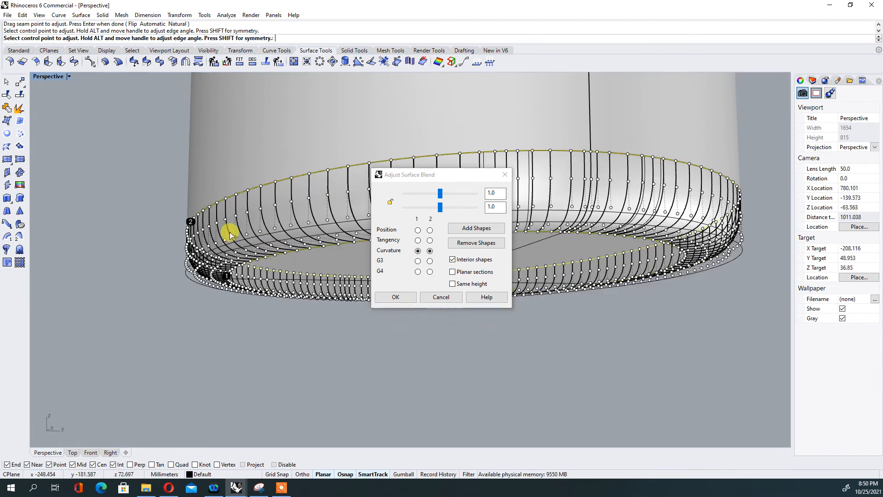
Step: Set the blend continuity to Tangency for edge 1 and G4 for edge 2, and create the blend surface
click(418, 240)
click(430, 240)
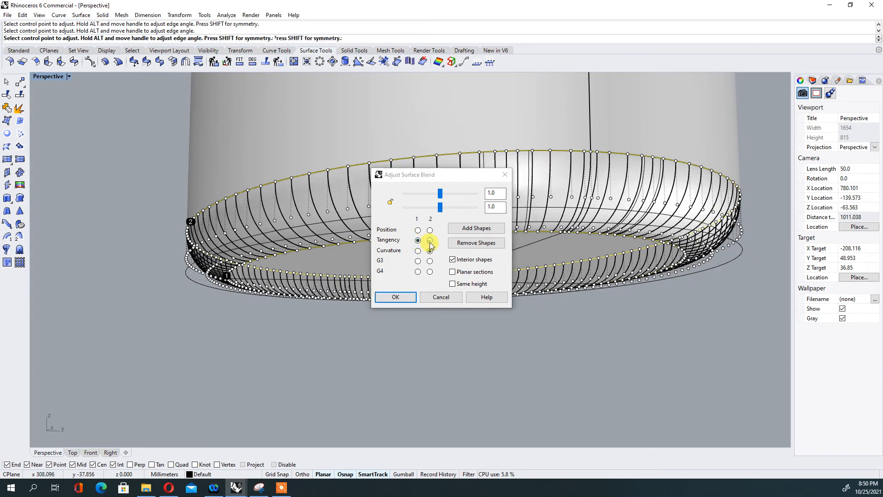
click(430, 251)
right_drag(253, 258, 354, 254)
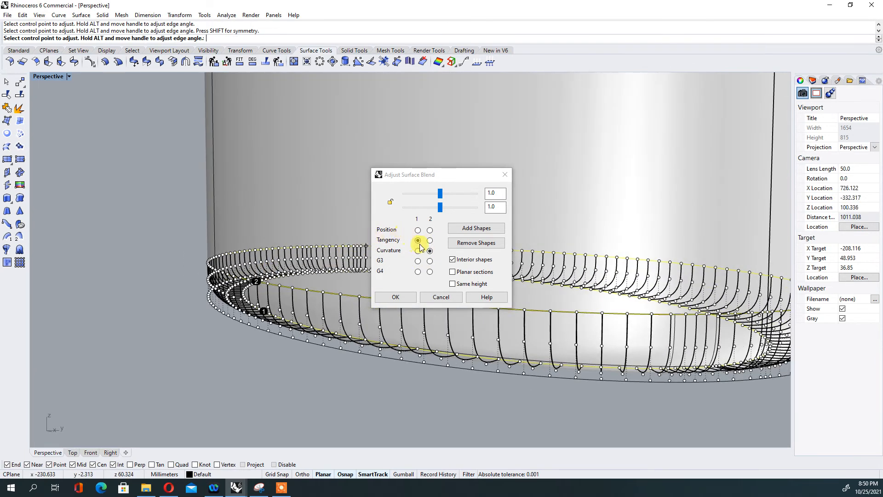
click(430, 241)
click(430, 261)
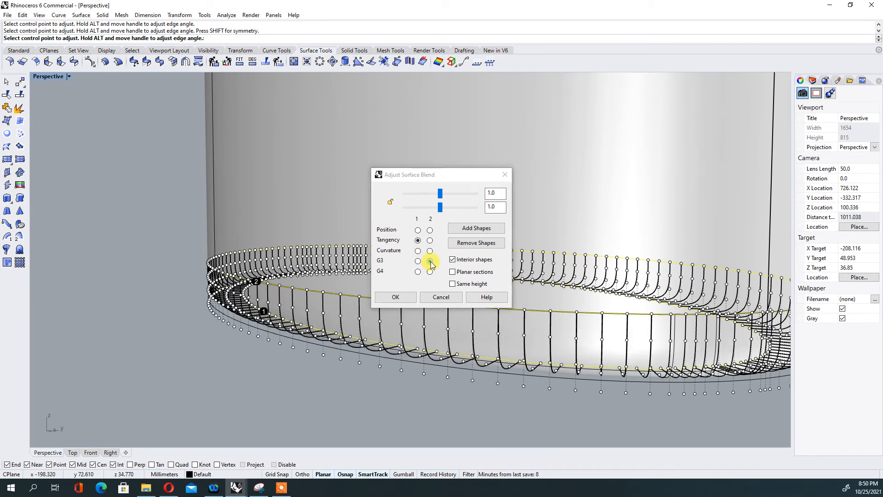
click(430, 272)
right_drag(281, 334, 369, 340)
click(397, 297)
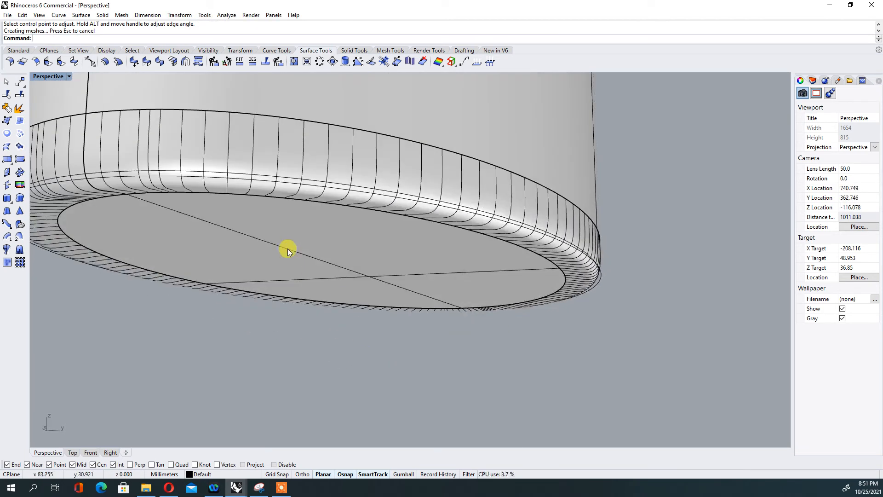
Step: Inspect the blend surface from below and from the side, highlighting it together with the wall
right_drag(380, 219, 360, 240)
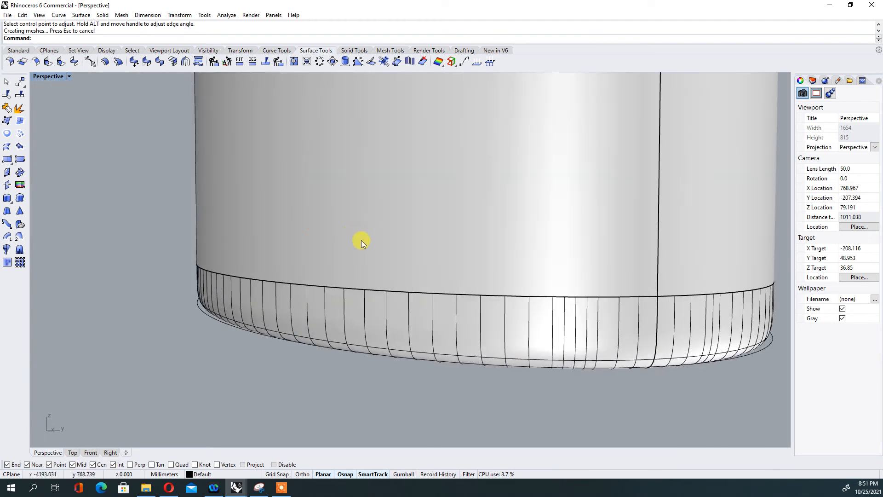
scroll(359, 294, down, 4)
click(397, 299)
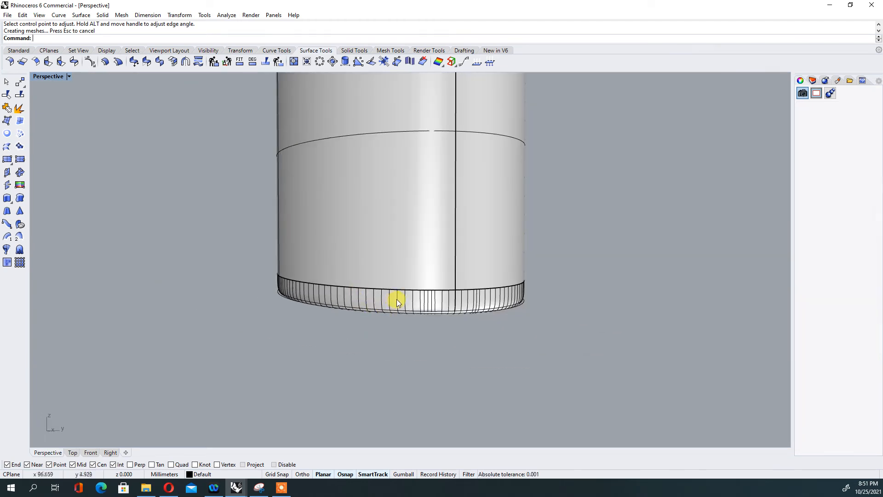
shift+click(396, 249)
scroll(380, 338, down, 3)
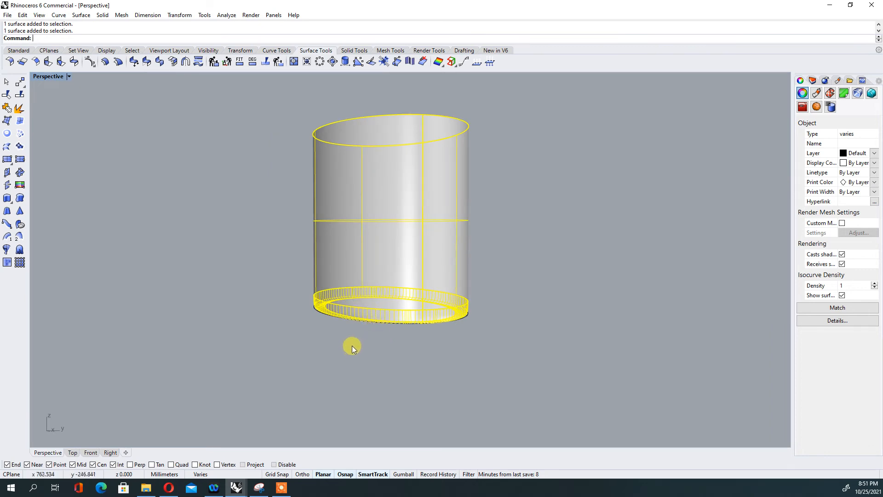
scroll(332, 324, up, 3)
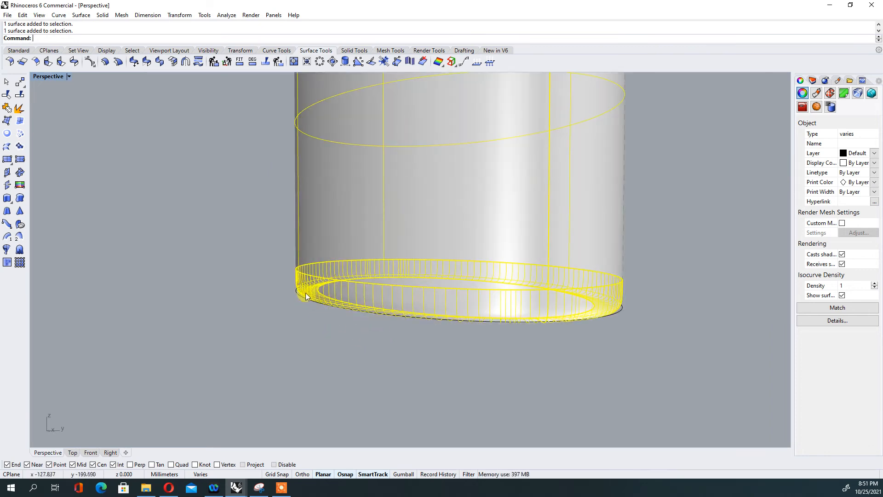
click(89, 128)
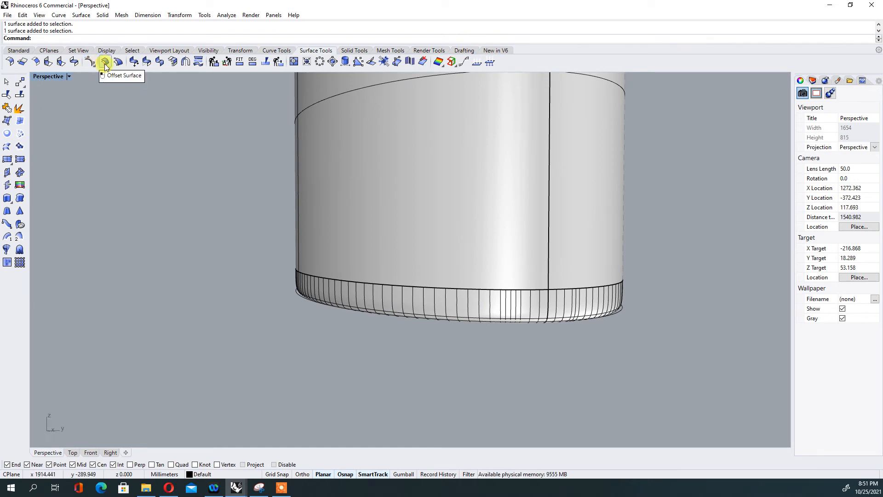
Step: Start a surface offset of the elliptical wall and set its distance to 10
scroll(307, 261, down, 4)
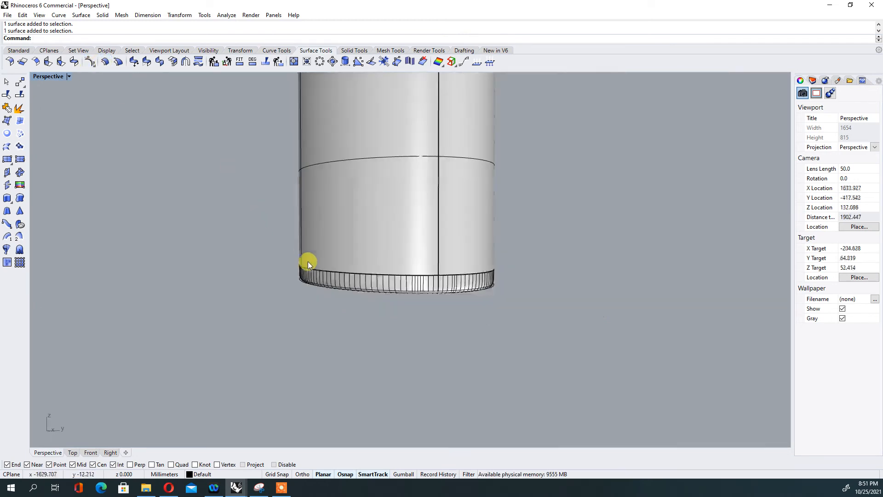
right_drag(378, 246, 352, 297)
click(380, 270)
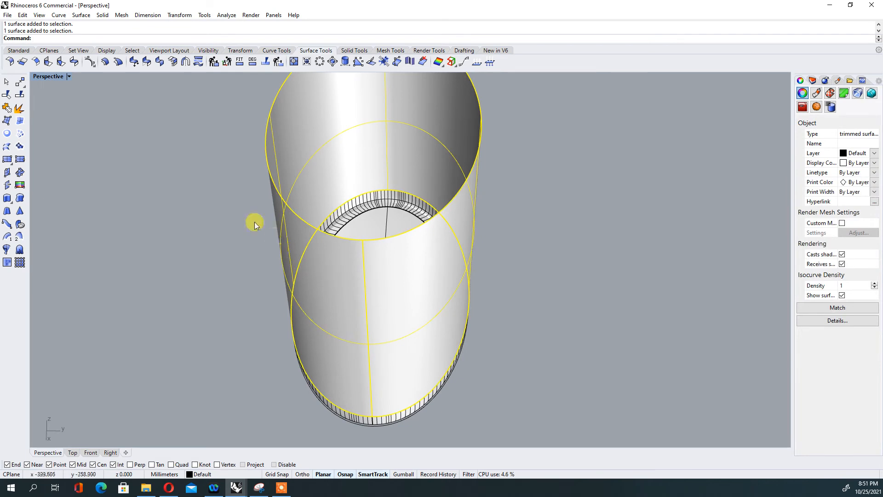
click(106, 62)
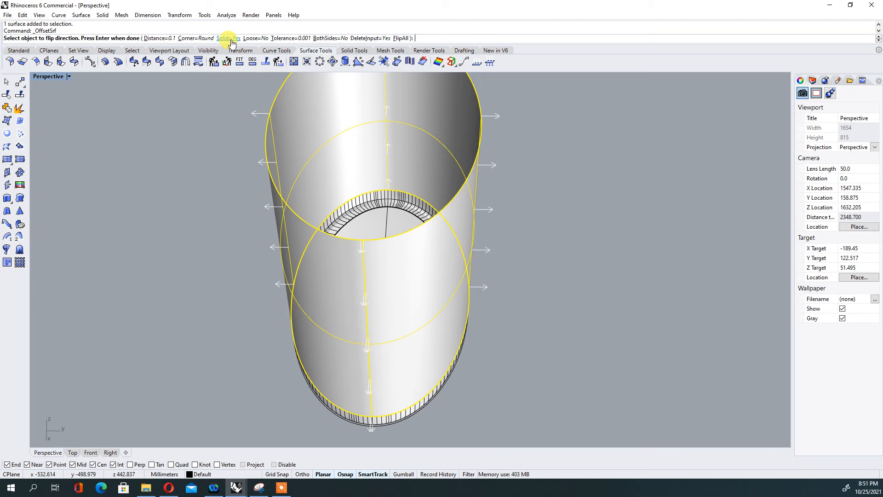
click(163, 39)
text(10)
key(Return)
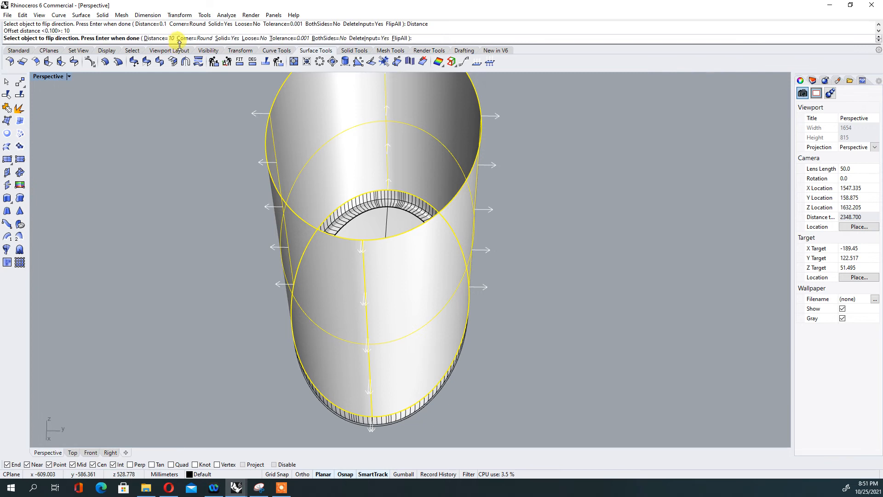
Step: Set the offset's Solid option to No and try switching BothSides on and off
click(230, 38)
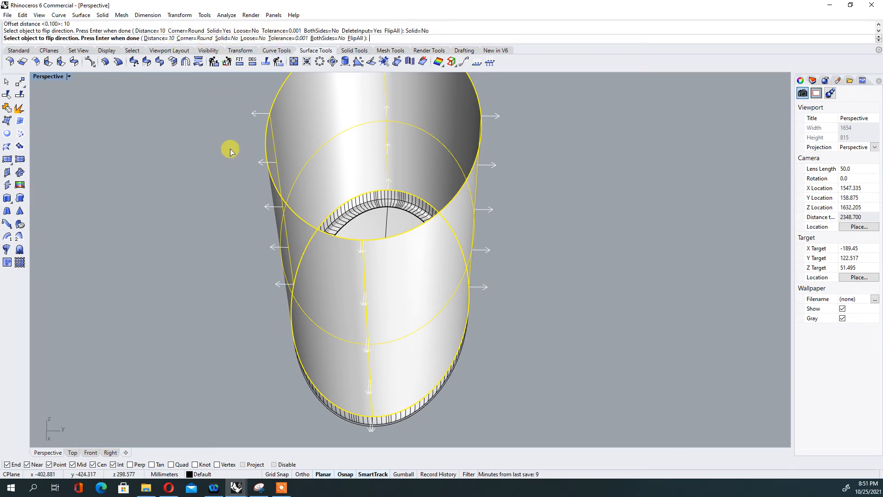
click(326, 39)
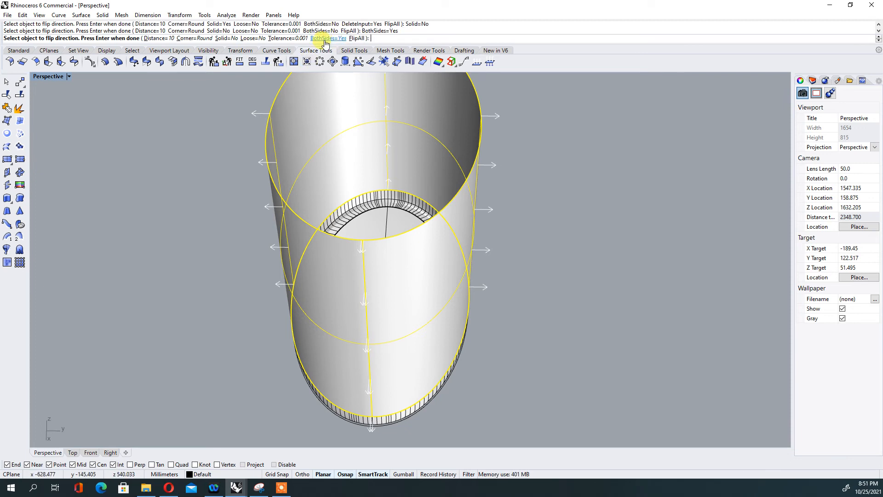
click(317, 38)
scroll(317, 167, down, 3)
scroll(336, 119, up, 3)
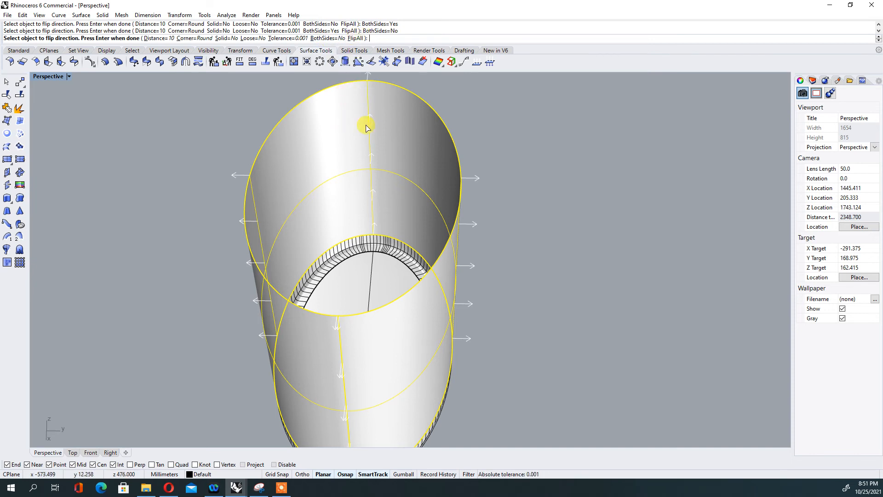
Step: Try the FlipAll and BothSides options, returning the offset to a one-sided outward direction
scroll(366, 127, down, 4)
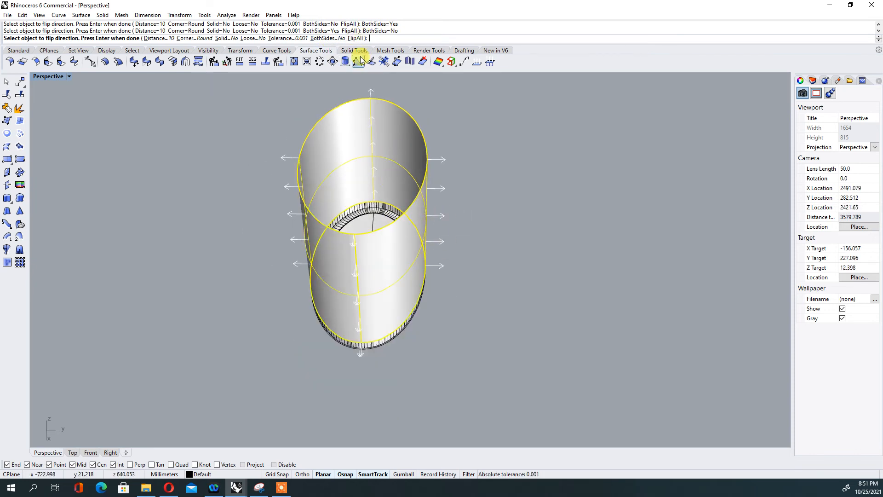
click(355, 39)
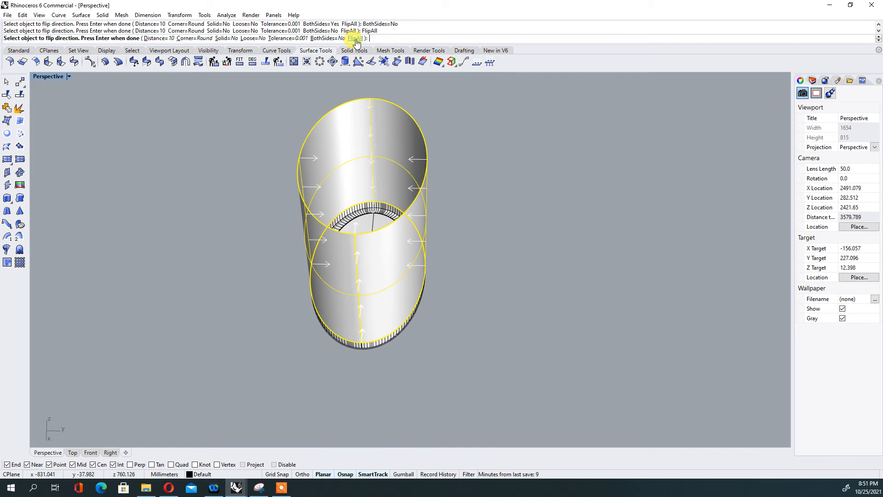
click(355, 39)
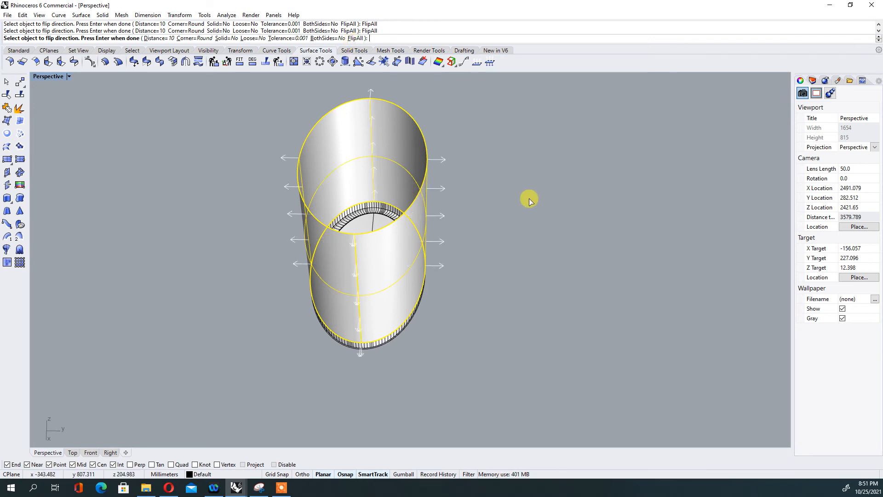
click(328, 39)
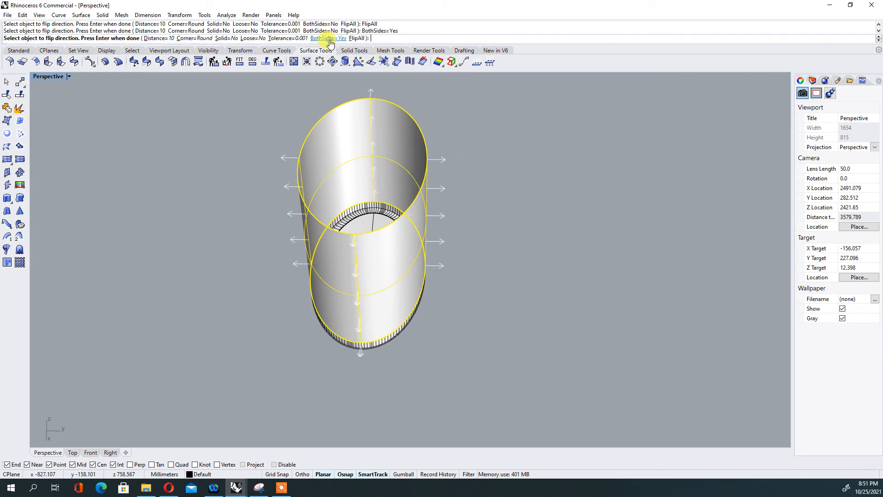
click(332, 39)
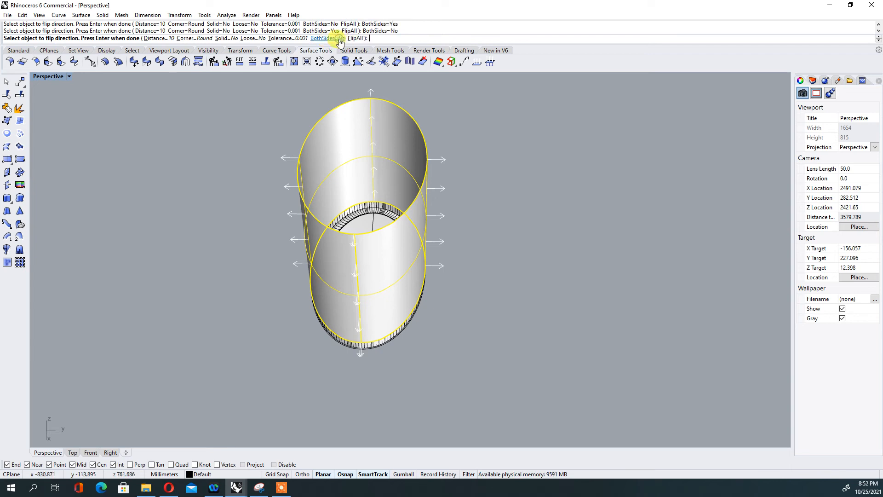
Step: Create the one-sided, non-solid outward offset of the elliptical wall
right_click(506, 189)
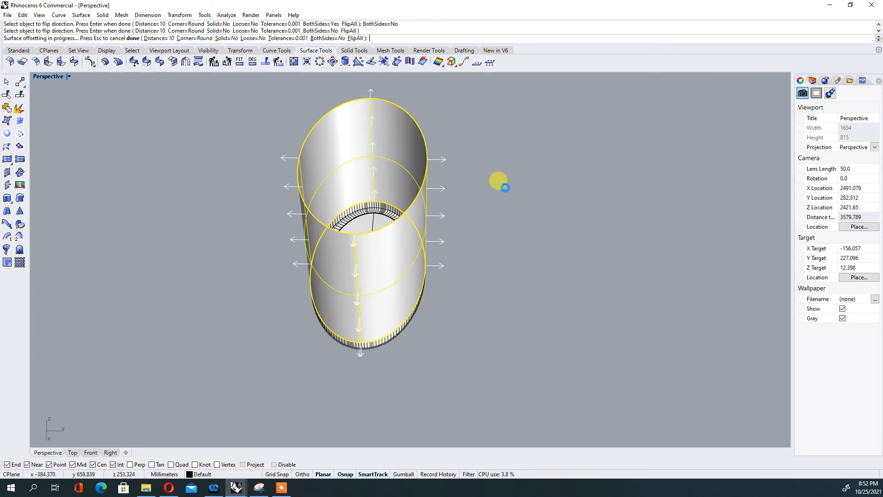
scroll(406, 217, up, 3)
key(Escape)
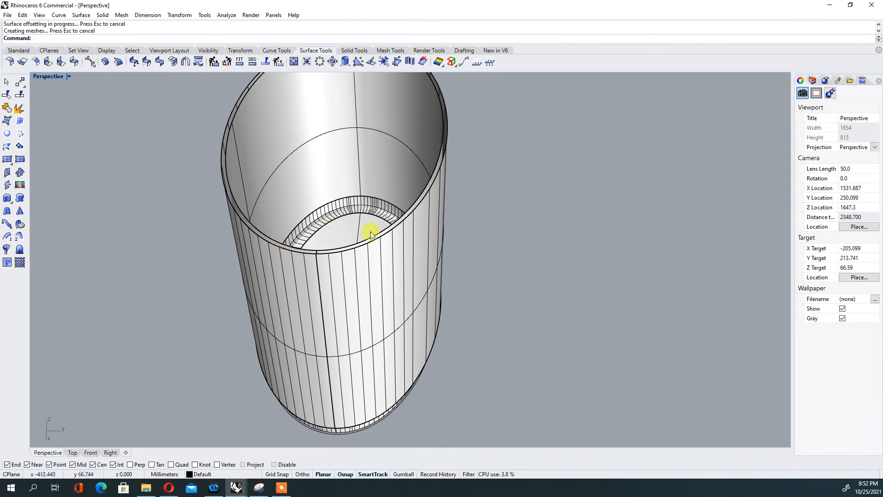
Step: Examine the gap between the original wall and its offset copy, selecting each surface to tell them apart
right_drag(379, 226, 438, 222)
click(446, 266)
key(Escape)
scroll(461, 191, up, 3)
click(439, 190)
click(495, 210)
scroll(468, 222, down, 5)
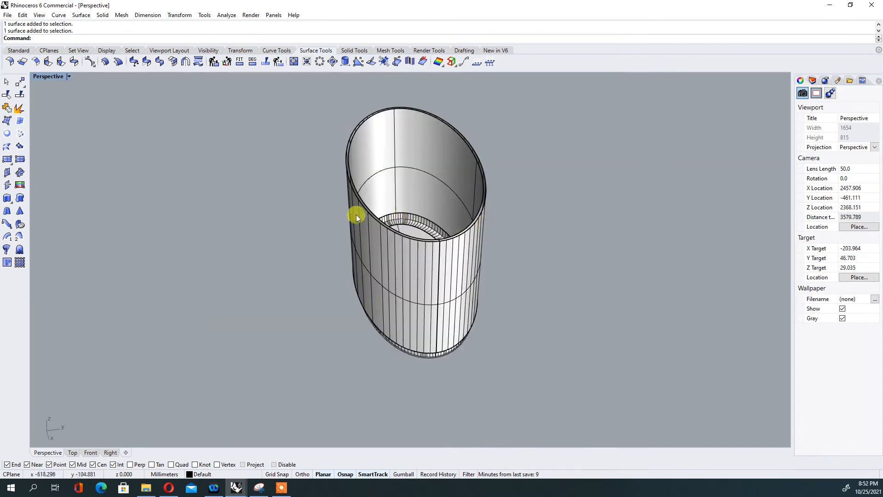
scroll(382, 181, up, 5)
scroll(358, 181, down, 7)
right_drag(424, 202, 388, 238)
click(411, 243)
key(Escape)
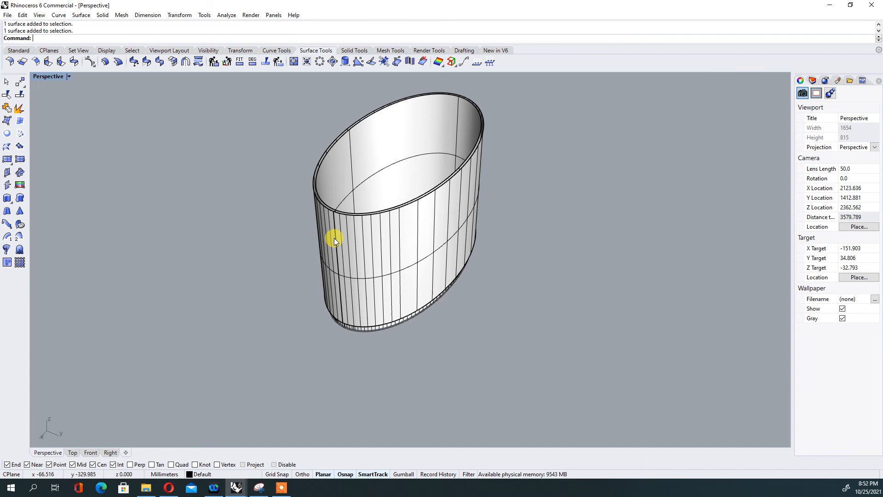
Step: Delete the outer offset surface around the elliptical wall
scroll(357, 230, up, 3)
click(343, 238)
key(Delete)
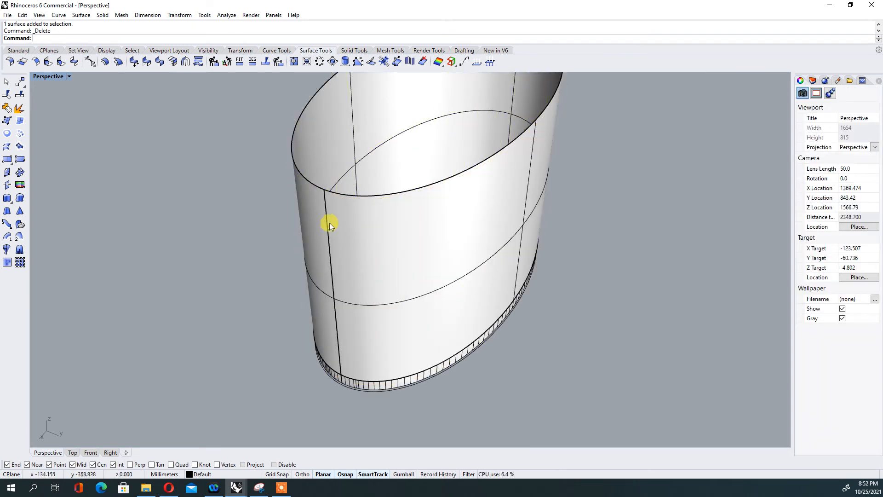
Step: Offset the elliptical wall inward by 10 as a solid, with Solid set to Yes and all directions flipped
click(109, 63)
click(331, 152)
key(Return)
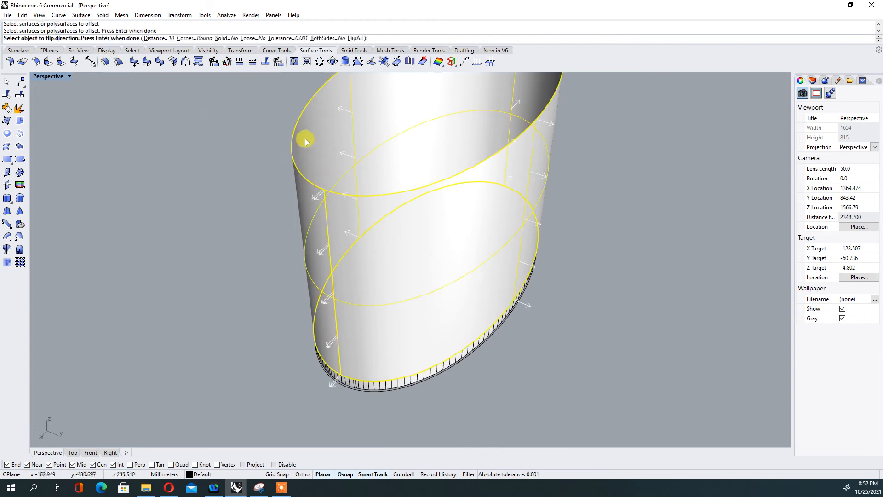
click(219, 39)
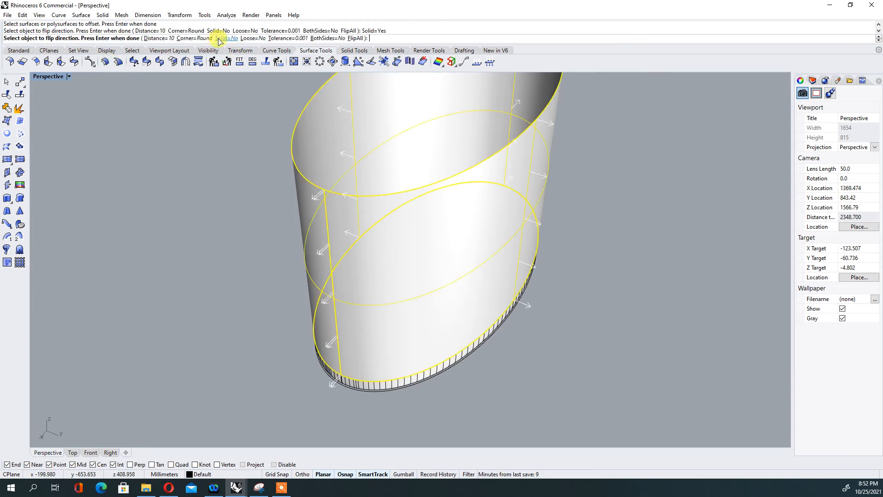
click(397, 40)
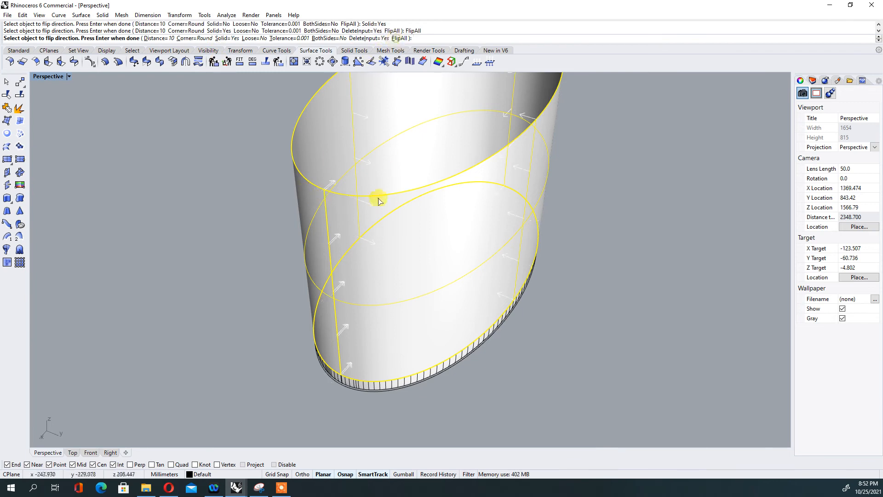
right_drag(317, 256, 401, 295)
key(Return)
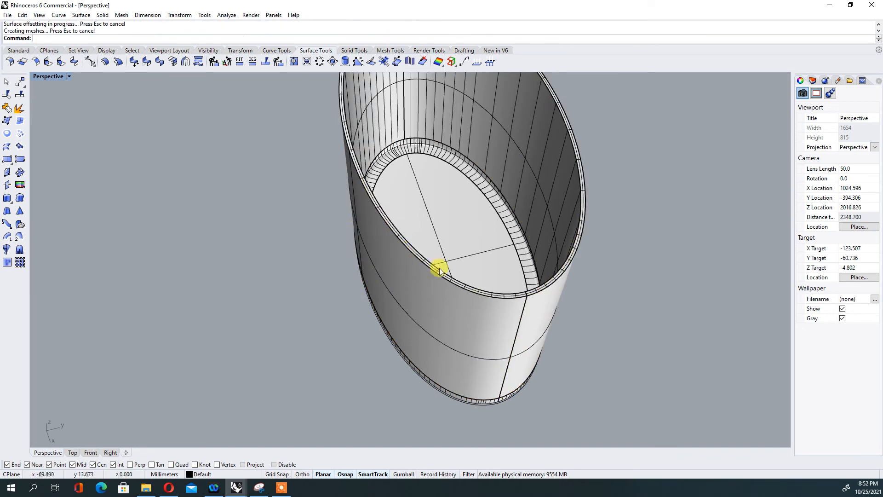
scroll(552, 292, up, 5)
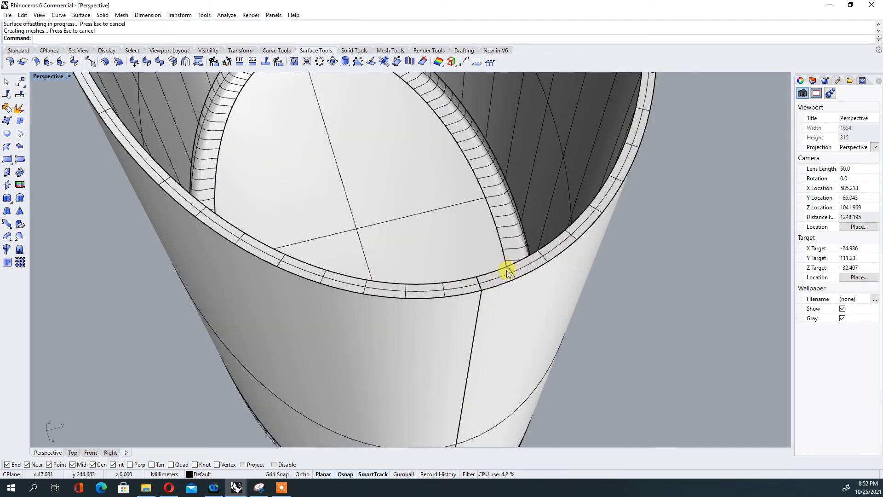
Step: Offset the fillet strip around the inside base of the elliptical wall inward by 10 as a solid
click(544, 306)
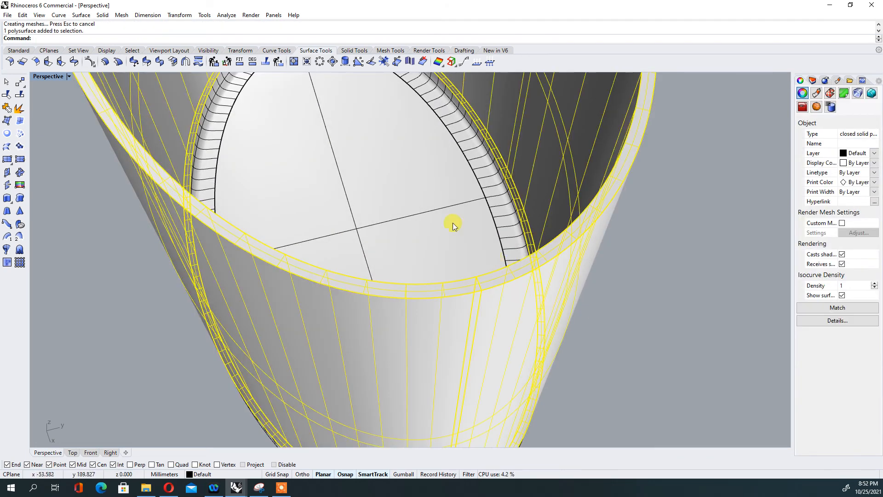
scroll(453, 223, down, 4)
key(Escape)
scroll(465, 184, up, 6)
right_click(488, 203)
click(498, 203)
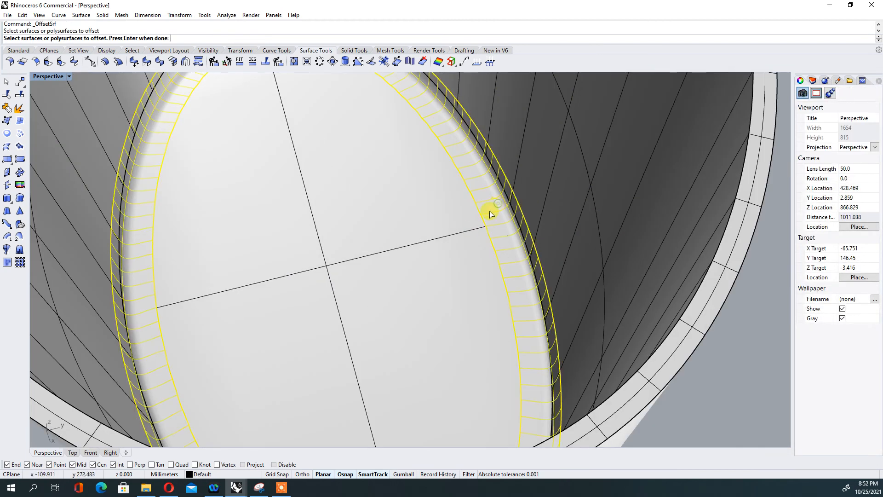
right_click(456, 236)
right_drag(501, 236, 534, 280)
click(536, 265)
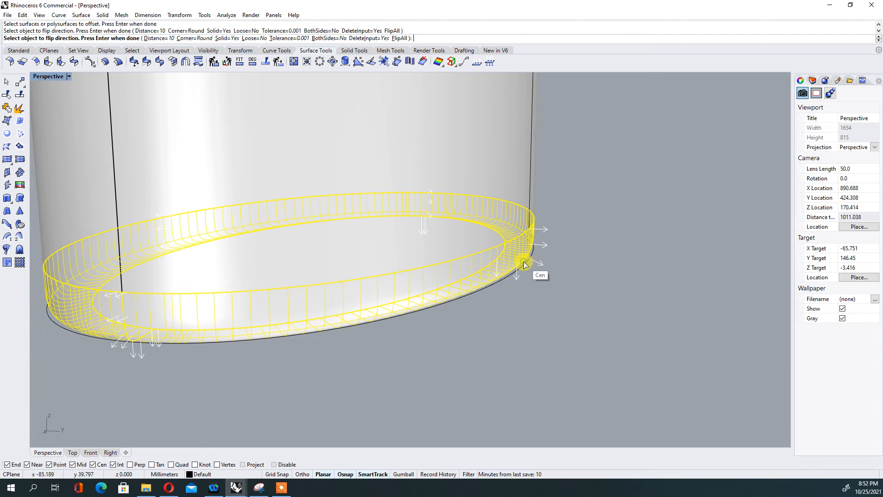
click(528, 261)
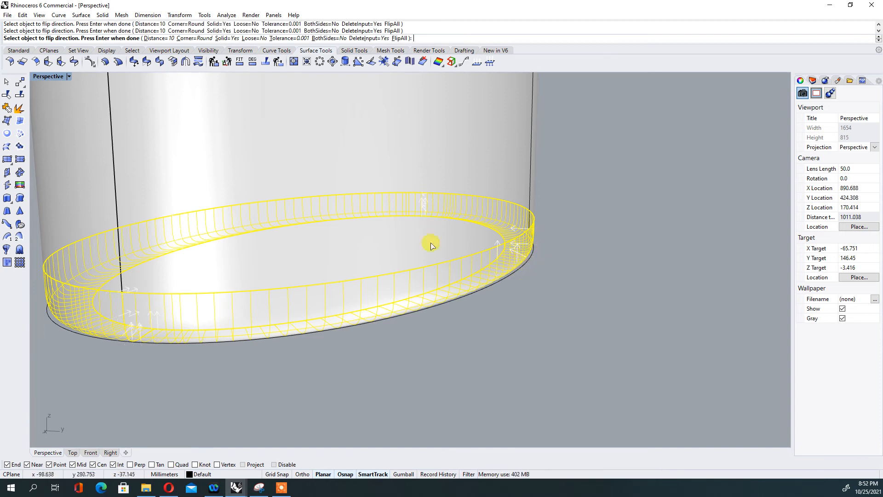
click(520, 255)
click(520, 255)
right_drag(503, 251, 410, 288)
right_click(409, 283)
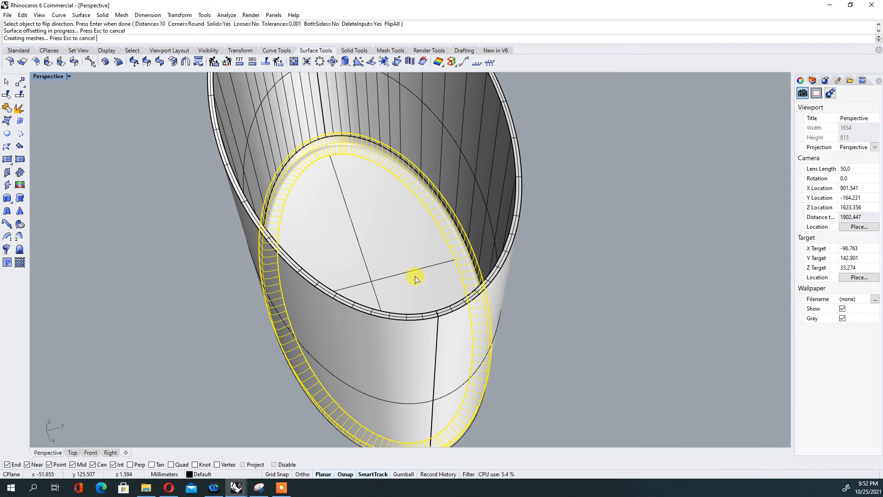
Step: Offset the flat elliptical bottom surface by 10 as a solid, with its direction flipped inward
scroll(335, 210, up, 8)
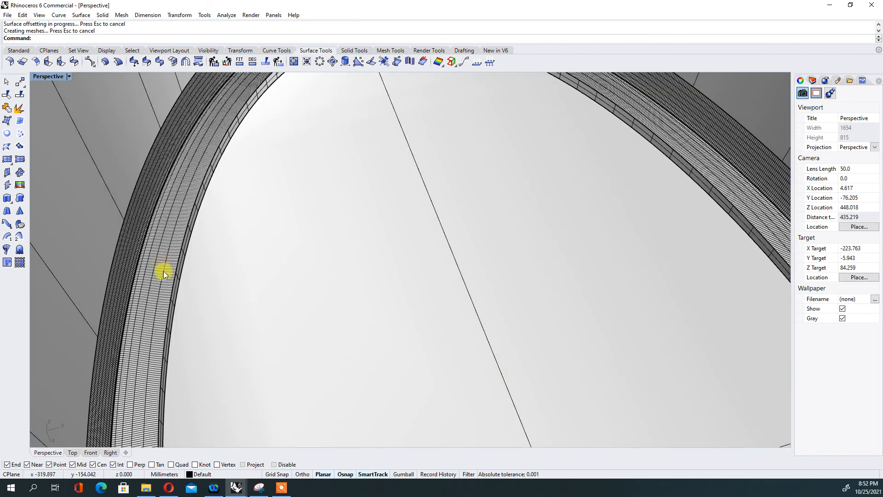
right_drag(180, 279, 258, 268)
right_click(259, 268)
click(347, 256)
right_click(346, 254)
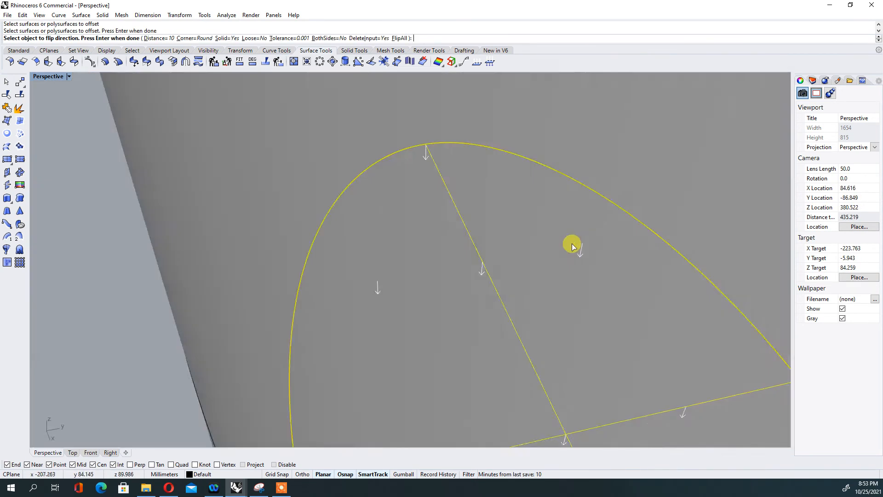
scroll(572, 244, down, 8)
right_drag(547, 299, 454, 257)
click(465, 298)
right_click(447, 339)
Step: Examine where the thickened bottom meets the thickened fillet, selecting the solids one by one
scroll(444, 304, up, 5)
click(477, 268)
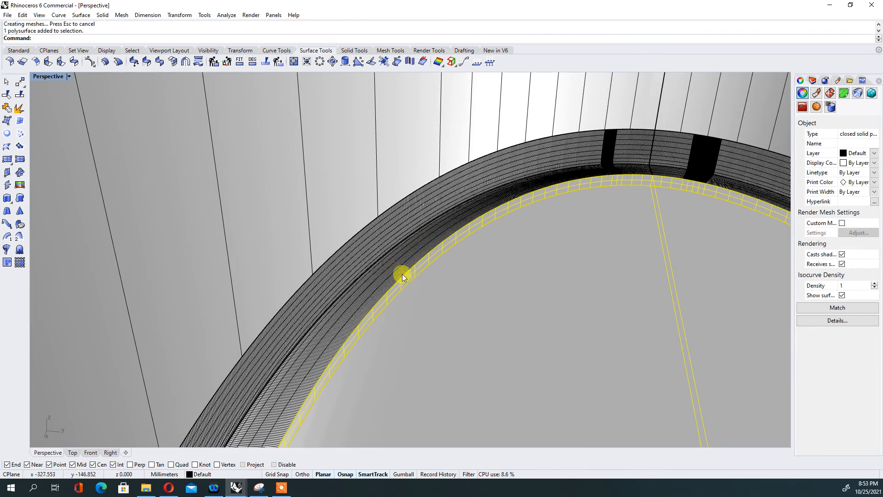
click(403, 277)
click(432, 314)
key(Escape)
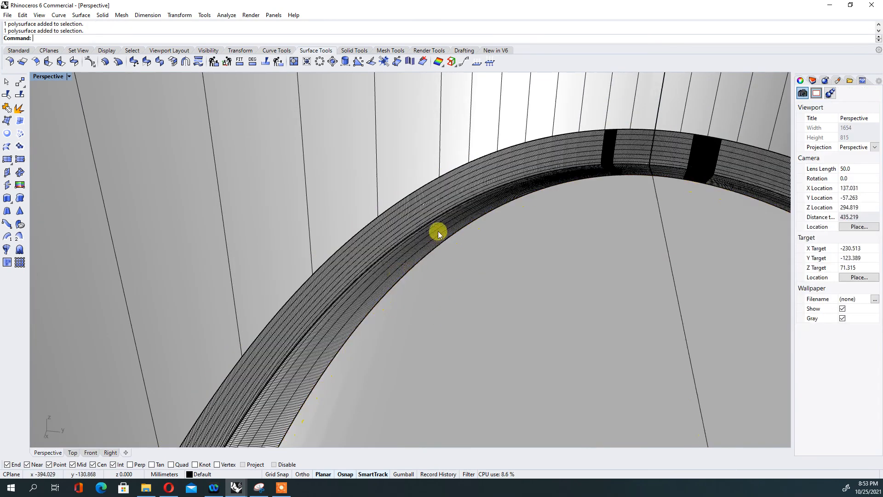
Step: Delete the wall, fillet and bottom solids together with the remaining curve
scroll(435, 232, down, 14)
right_drag(549, 332, 474, 256)
right_drag(522, 311, 532, 282)
drag(571, 352, 272, 223)
key(Delete)
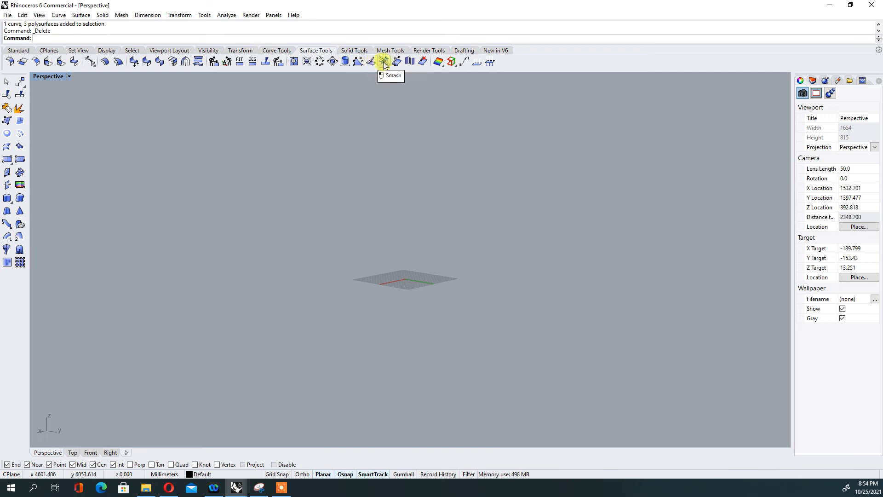
Step: Open the most recent "vroom vroom 2" car model, discarding the changes to the untitled file
click(442, 68)
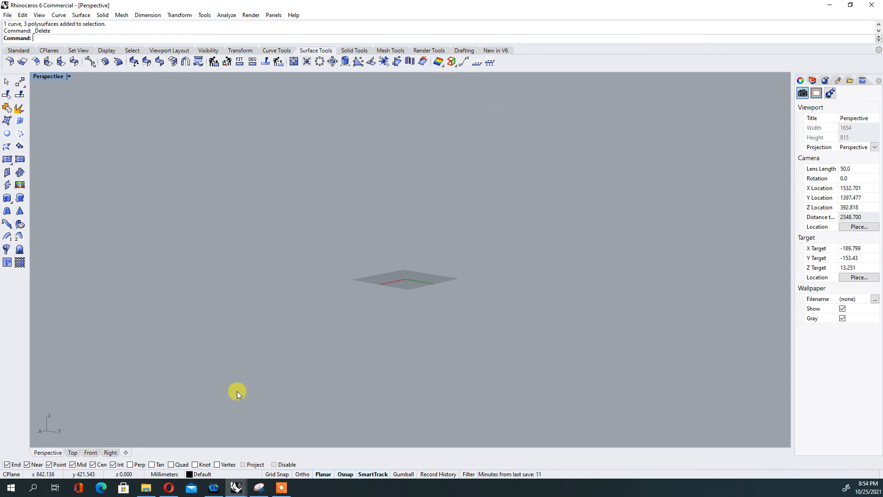
click(9, 15)
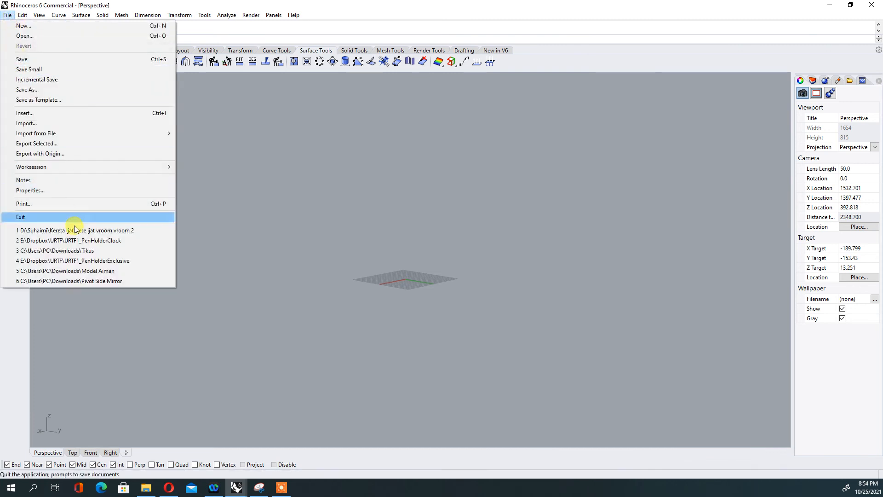
click(121, 230)
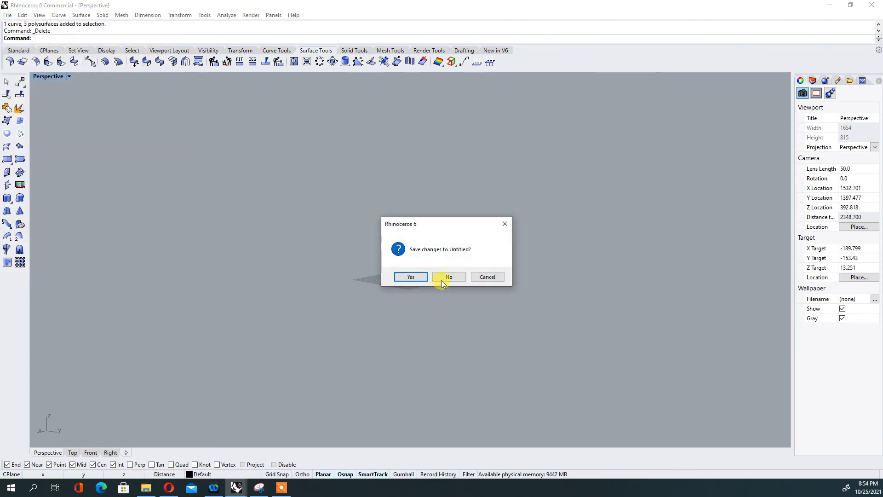
click(441, 279)
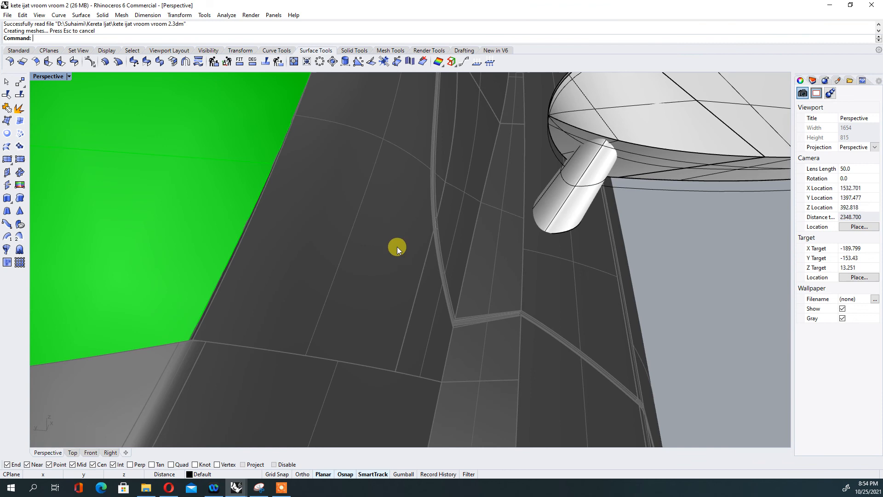
Step: Run Curvature Analysis on the car's front fender surface beside the blue headlight and enlarge the Curvature window
scroll(404, 218, down, 18)
right_drag(480, 248, 463, 239)
click(439, 61)
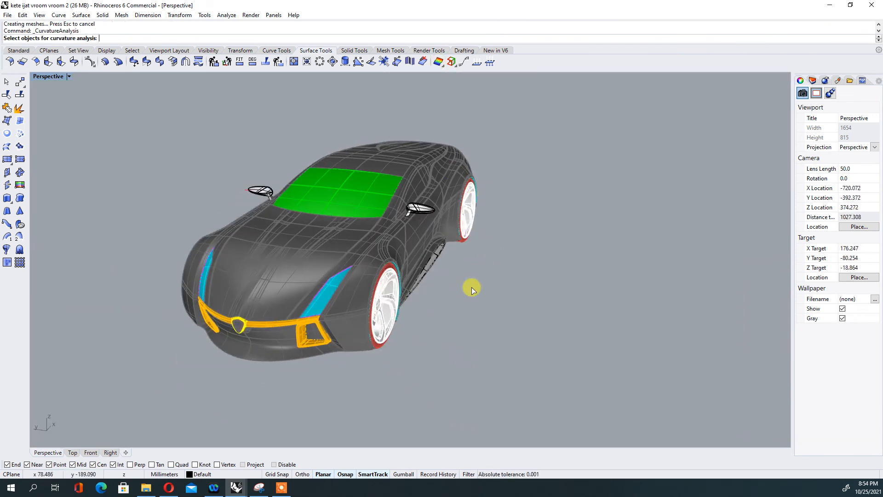
scroll(357, 336, up, 8)
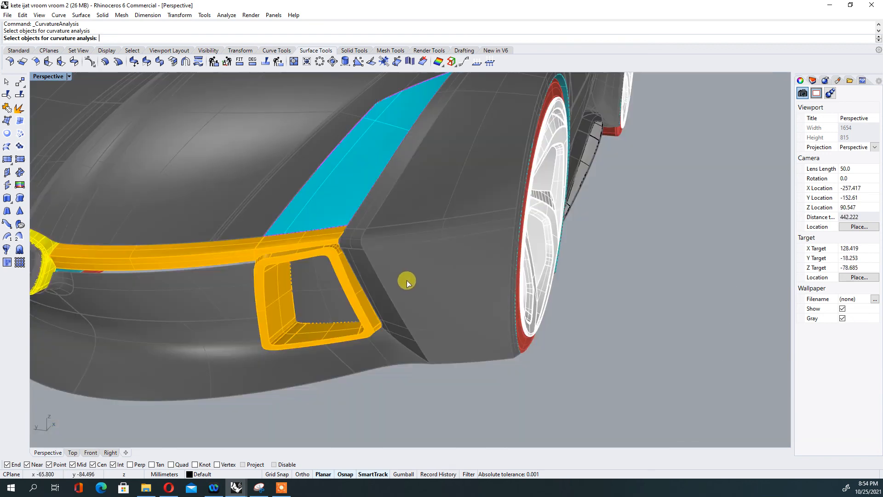
click(427, 189)
scroll(444, 259, down, 2)
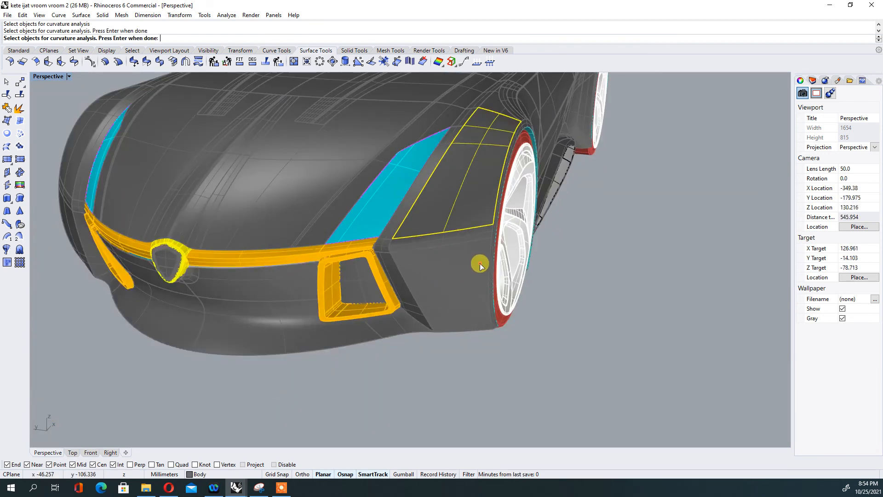
right_click(480, 266)
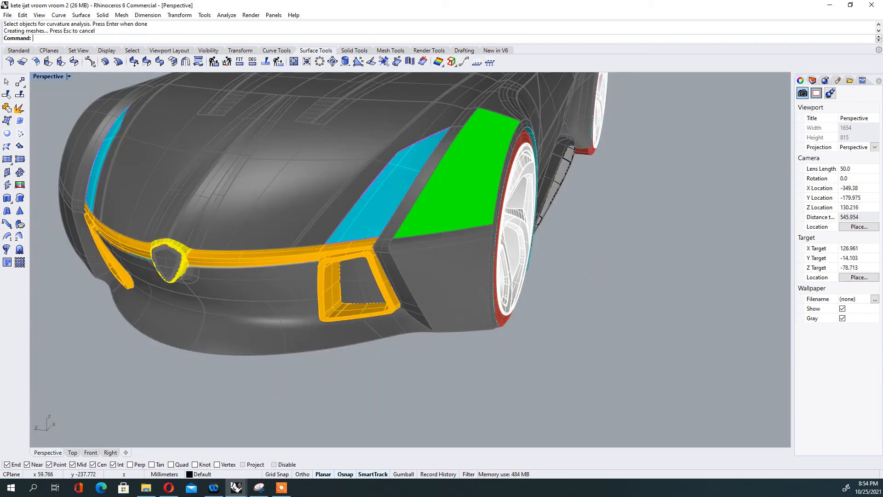
drag(754, 108, 676, 114)
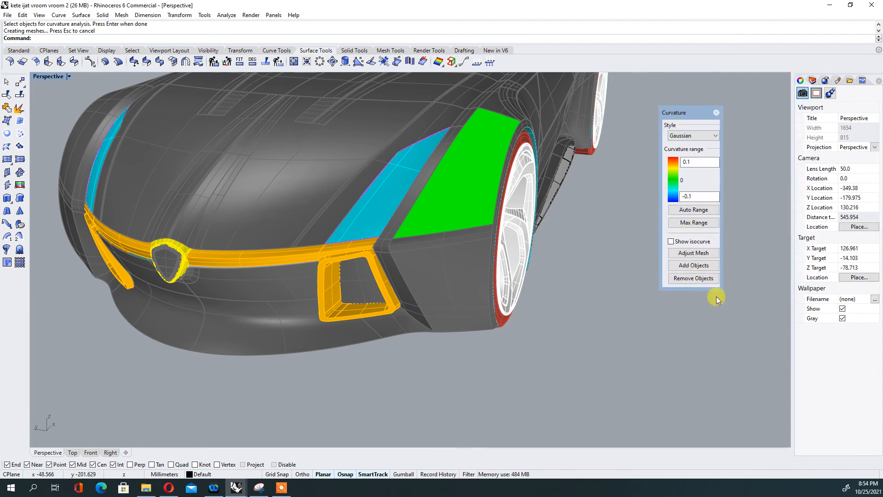
drag(715, 289, 764, 327)
Step: Add more body surfaces to the Gaussian curvature analysis, including the sloping fillet along the rear recess's lower edge
right_drag(603, 221, 431, 228)
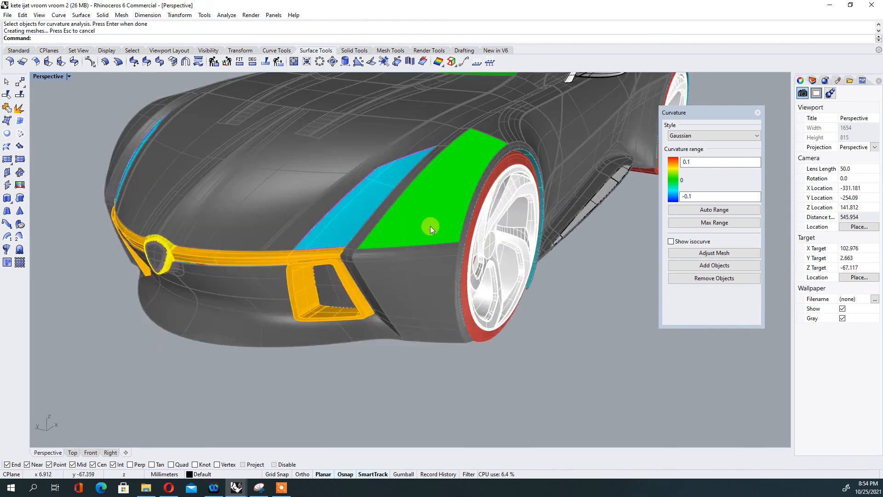
right_drag(571, 330, 478, 237)
click(357, 201)
right_click(430, 271)
click(507, 236)
right_click(594, 324)
right_drag(576, 375, 520, 246)
scroll(363, 284, down, 12)
scroll(484, 234, up, 12)
click(469, 288)
right_click(464, 284)
right_drag(479, 314, 442, 304)
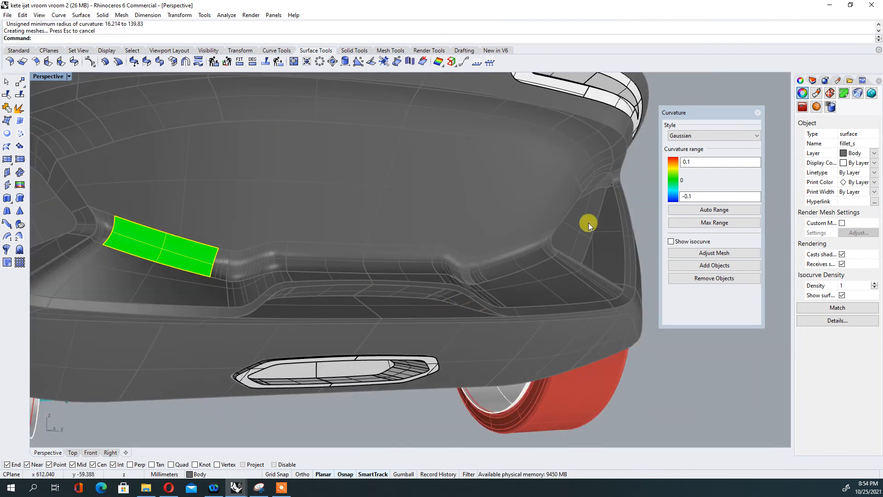
Step: Fit the curvature colour range automatically to the analysed surfaces
scroll(418, 237, down, 4)
scroll(417, 237, down, 6)
scroll(284, 241, up, 6)
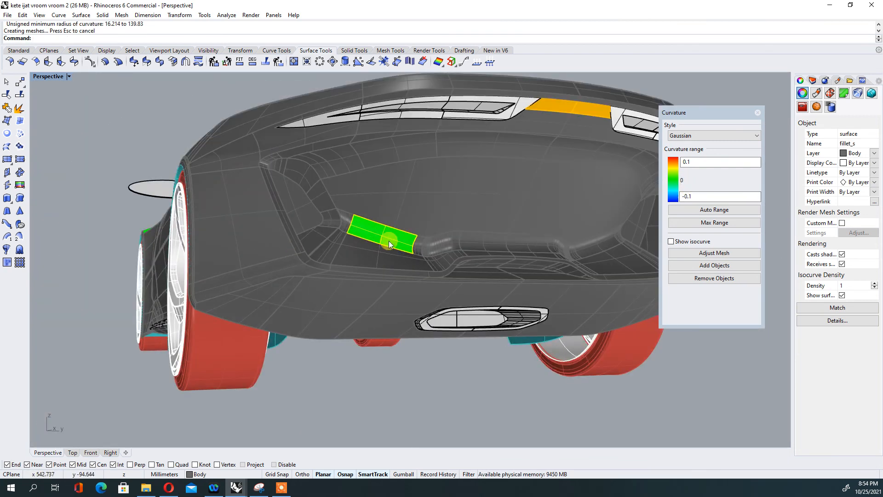
click(702, 208)
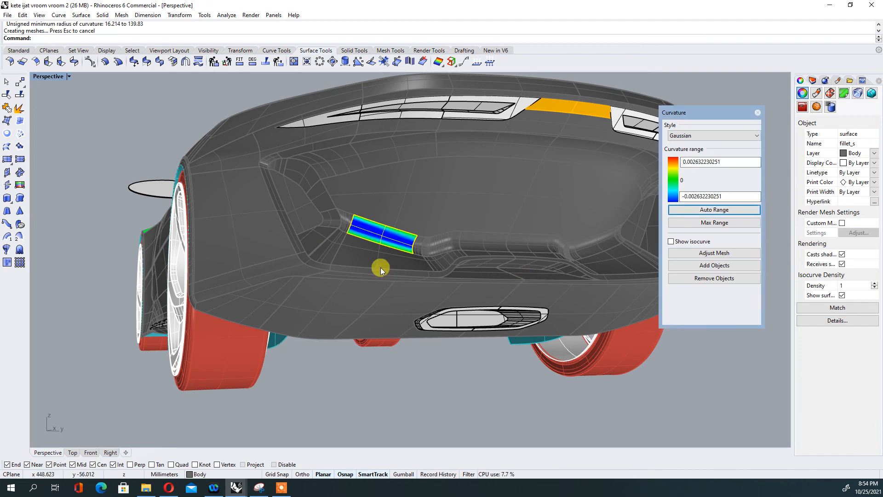
Step: Extend the curvature analysis over the blend surfaces and the straight fillet that continue along the rear recess's lower edge
right_drag(283, 223, 402, 250)
scroll(405, 254, down, 5)
scroll(443, 315, up, 4)
click(409, 355)
right_drag(609, 322, 382, 322)
scroll(441, 258, up, 5)
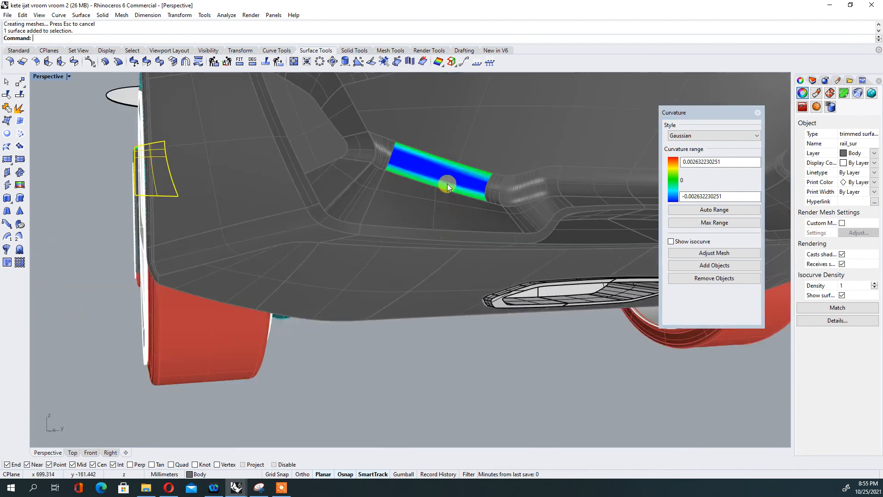
scroll(445, 183, up, 3)
right_drag(467, 163, 470, 287)
click(376, 291)
click(390, 294)
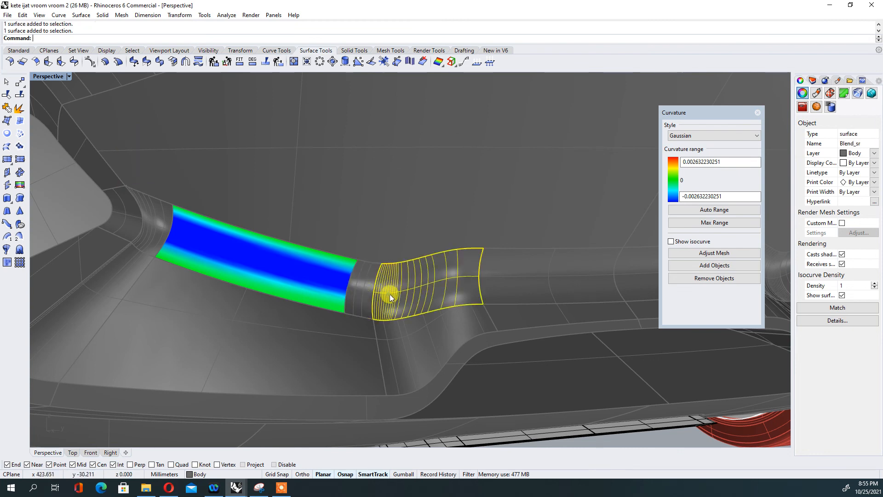
click(361, 297)
click(403, 298)
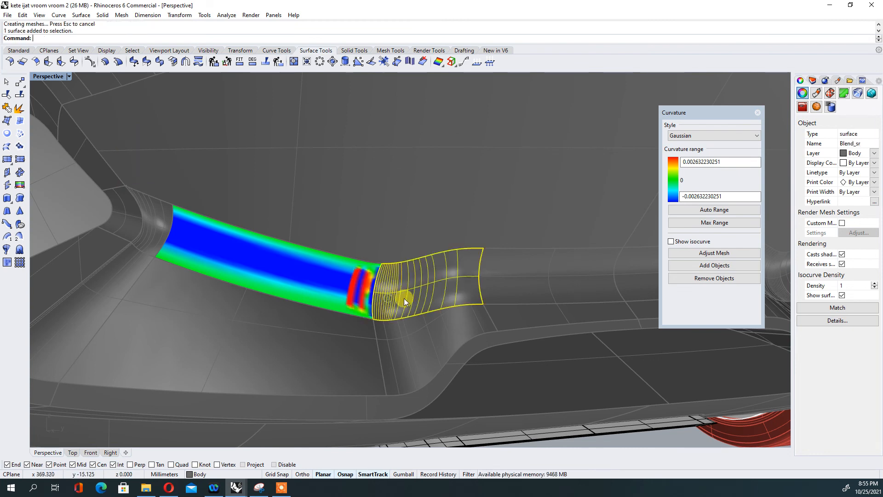
click(498, 285)
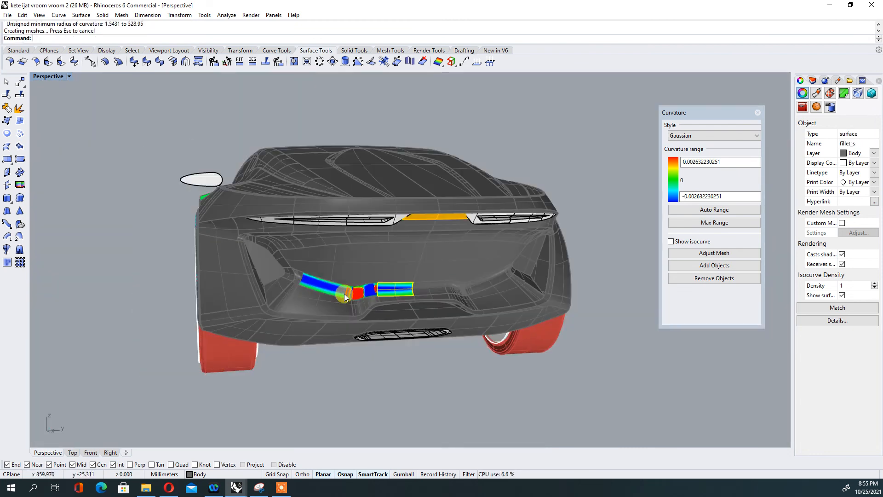
Step: Add both large panels of the rear recess and the adjoining central fillet on its lower edge to the curvature analysis
scroll(407, 294, up, 5)
scroll(270, 309, down, 5)
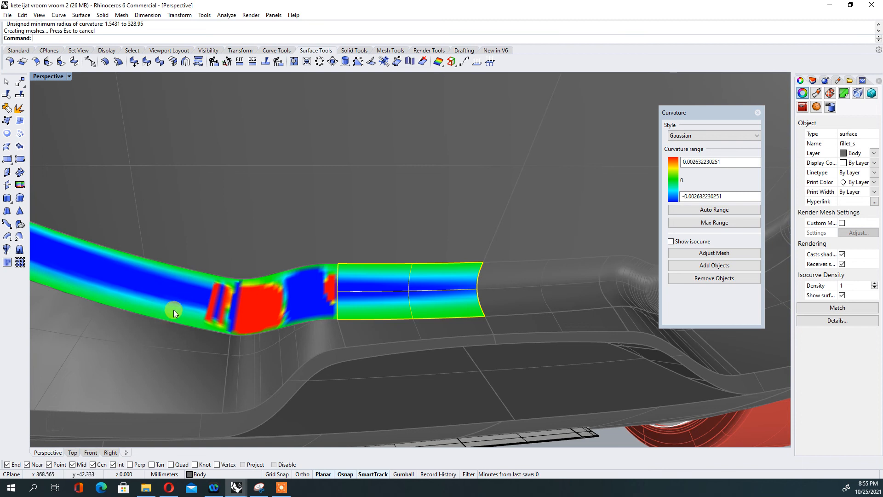
scroll(202, 289, down, 10)
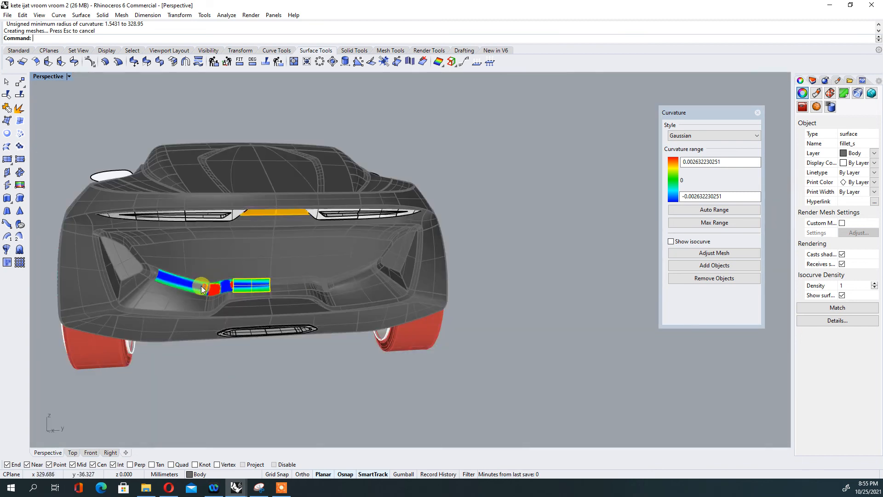
click(267, 267)
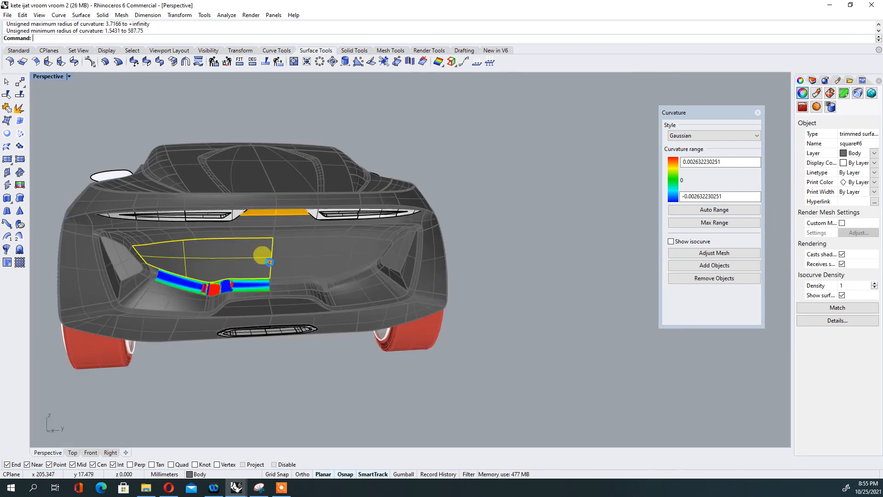
click(299, 264)
right_drag(318, 327, 333, 277)
scroll(338, 201, up, 8)
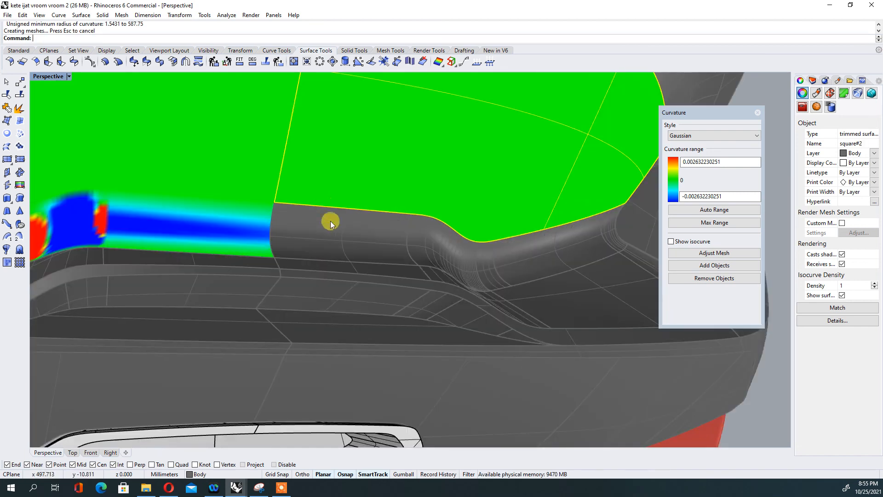
click(314, 236)
scroll(315, 235, down, 6)
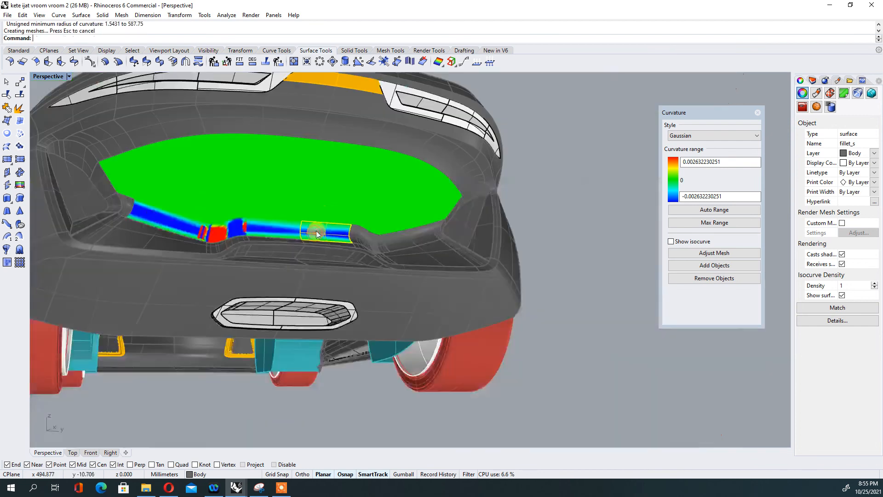
Step: Extend the Gaussian curvature analysis over the remaining blend surfaces and sloping fillet towards the far end of the rear recess's lower edge
right_drag(315, 234, 302, 280)
scroll(145, 397, down, 5)
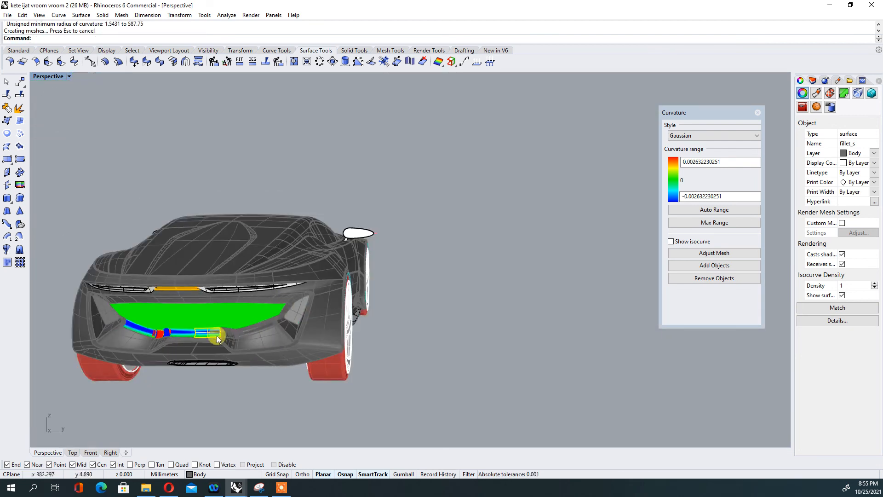
scroll(218, 339, up, 6)
click(290, 319)
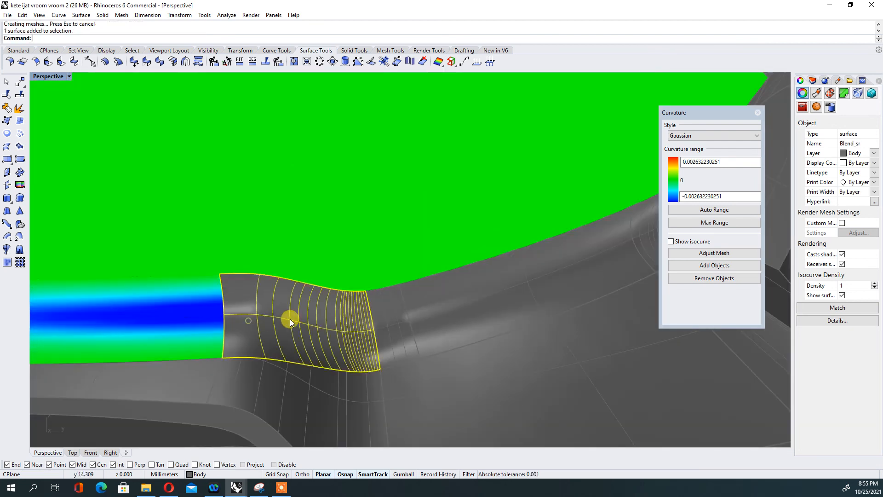
click(398, 320)
scroll(282, 330, down, 5)
click(411, 298)
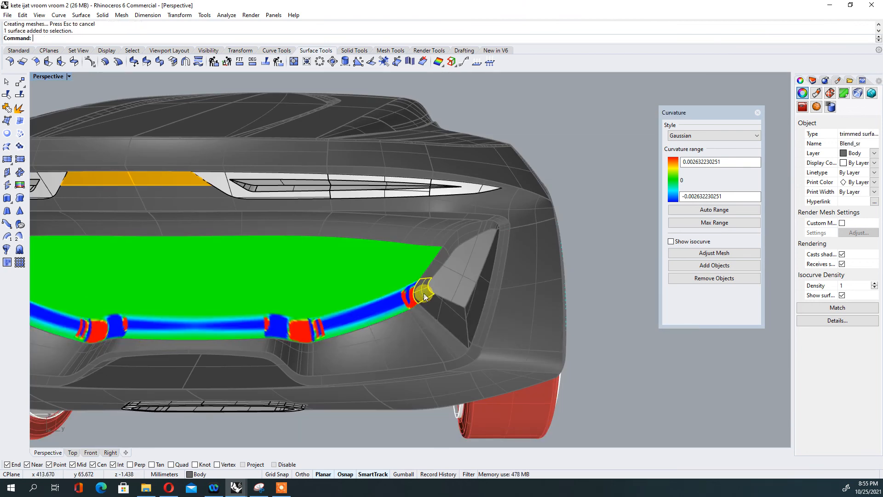
Step: Add the end blend and its adjoining trimmed surface on the opposite side of the rear recess to the curvature analysis, and clear the selection
scroll(410, 272, down, 4)
scroll(200, 294, up, 8)
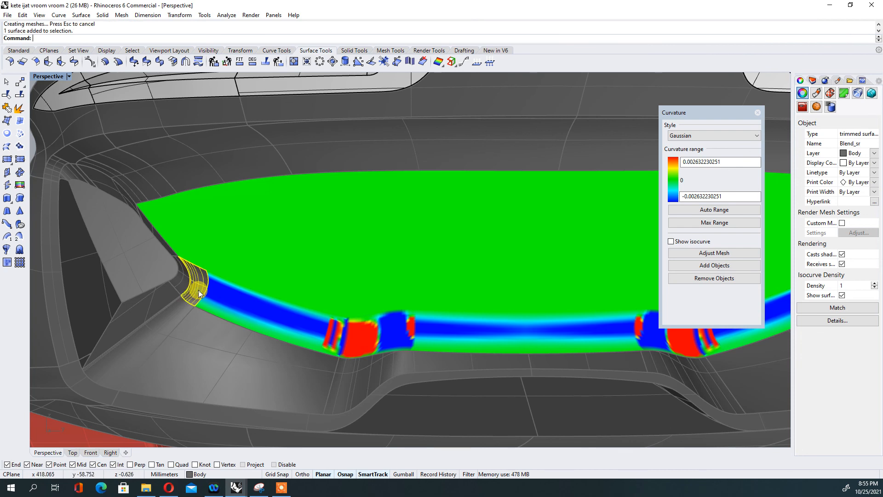
scroll(191, 311, down, 5)
scroll(319, 299, up, 6)
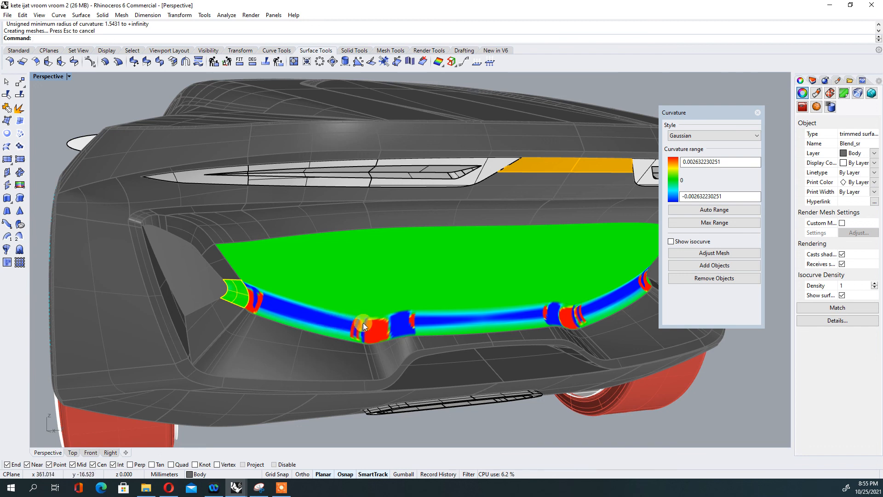
scroll(378, 333, down, 9)
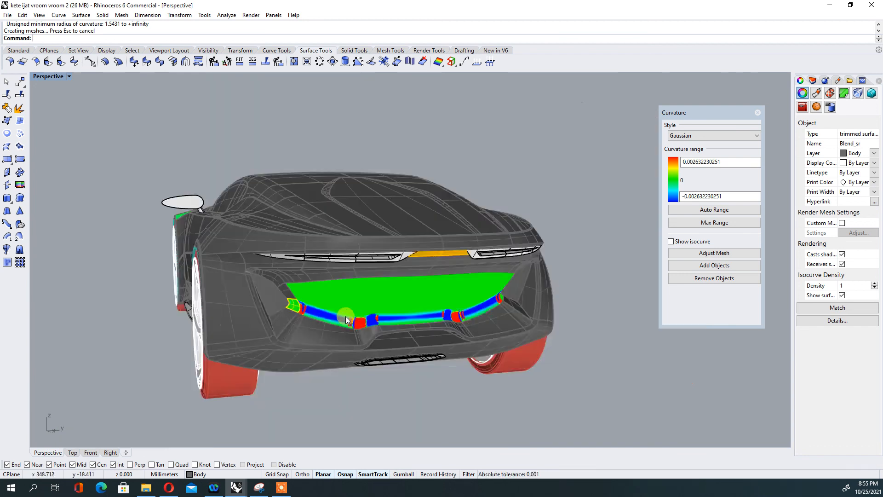
scroll(352, 320, up, 4)
right_drag(342, 313, 321, 308)
scroll(323, 313, down, 6)
click(365, 346)
Step: Apply Zebra stripe analysis to all objects of the car model
right_drag(478, 358, 378, 363)
right_drag(458, 148, 368, 151)
click(226, 15)
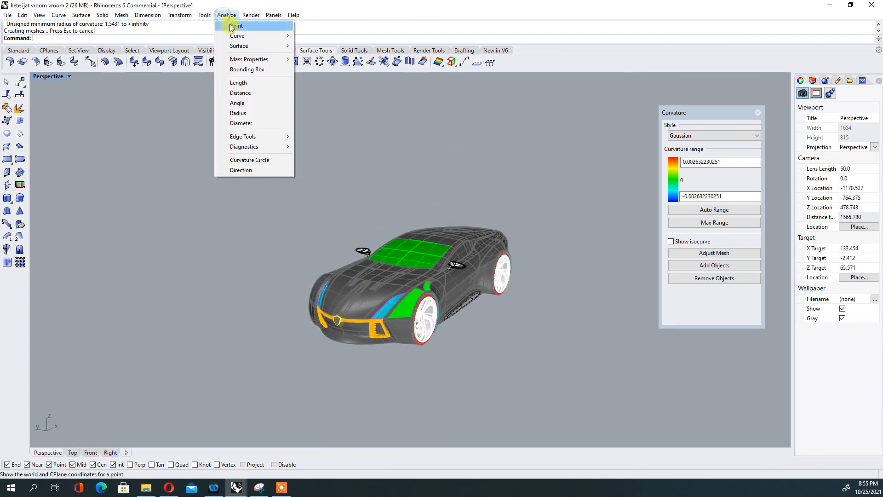
mouse_move(258, 46)
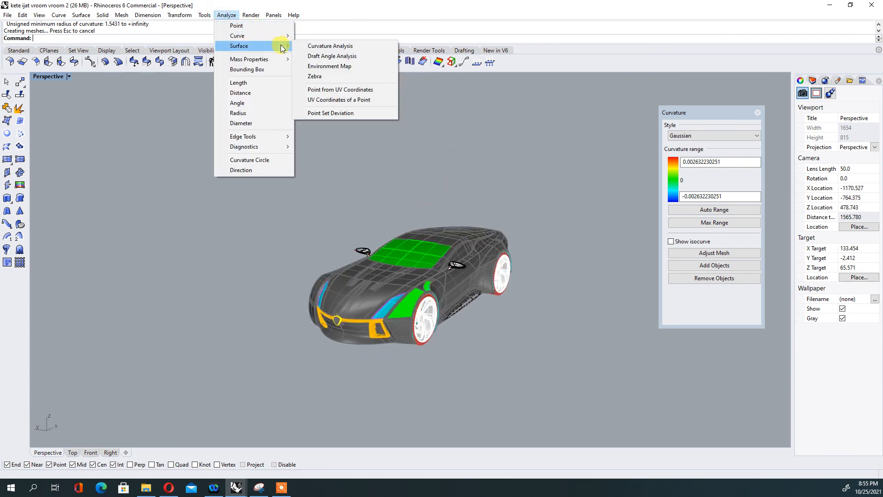
click(320, 75)
drag(561, 171, 280, 391)
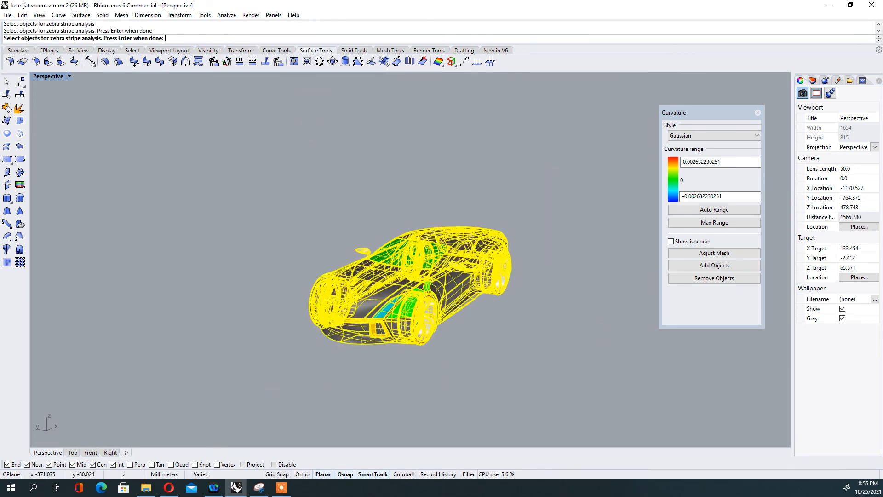
right_click(773, 125)
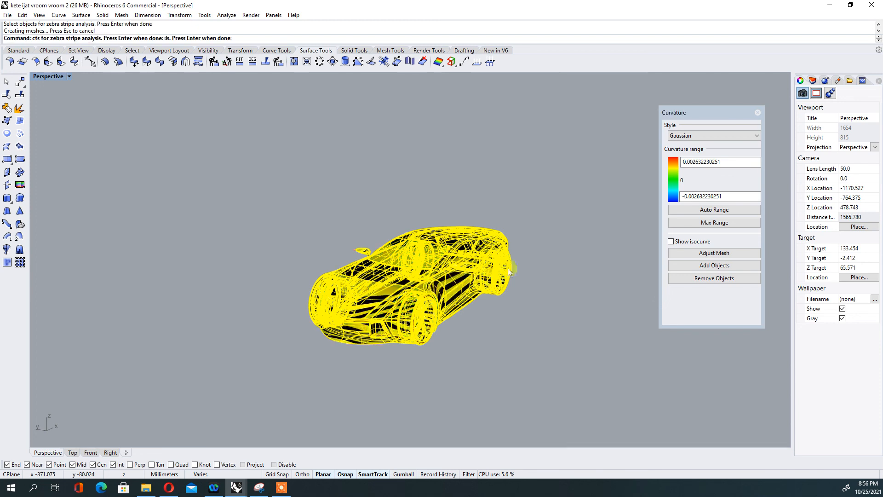
Step: Move the Zebra Options dialog beside the Curvature dialog and examine the stripe flow across the headlights, bonnet and front bodywork
drag(882, 108, 591, 135)
scroll(405, 286, up, 4)
mouse_move(529, 358)
right_down()
mouse_move(469, 352)
mouse_move(456, 360)
mouse_move(520, 374)
mouse_move(467, 370)
mouse_move(508, 377)
right_up()
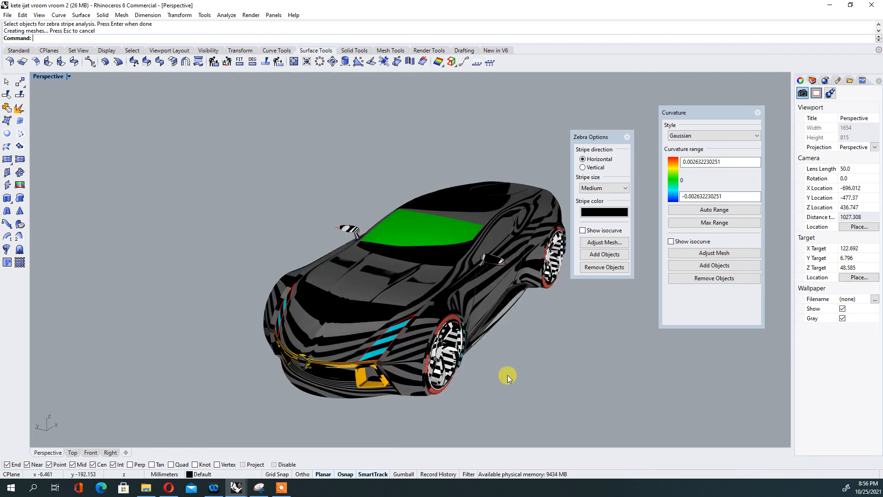
scroll(385, 351, up, 10)
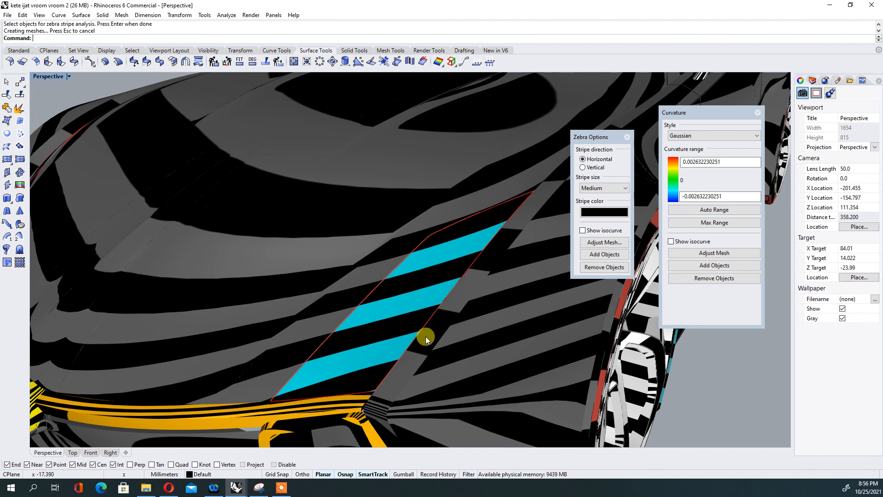
right_drag(426, 347, 475, 351)
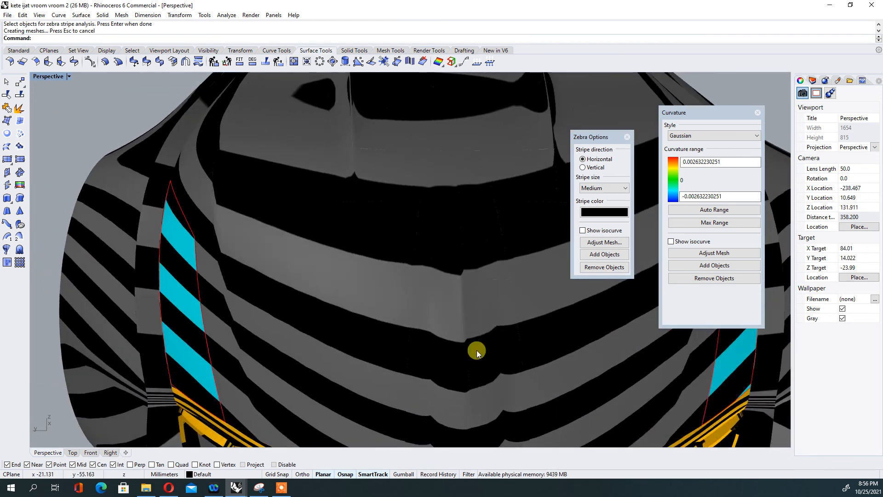
scroll(407, 316, down, 5)
right_drag(455, 304, 469, 257)
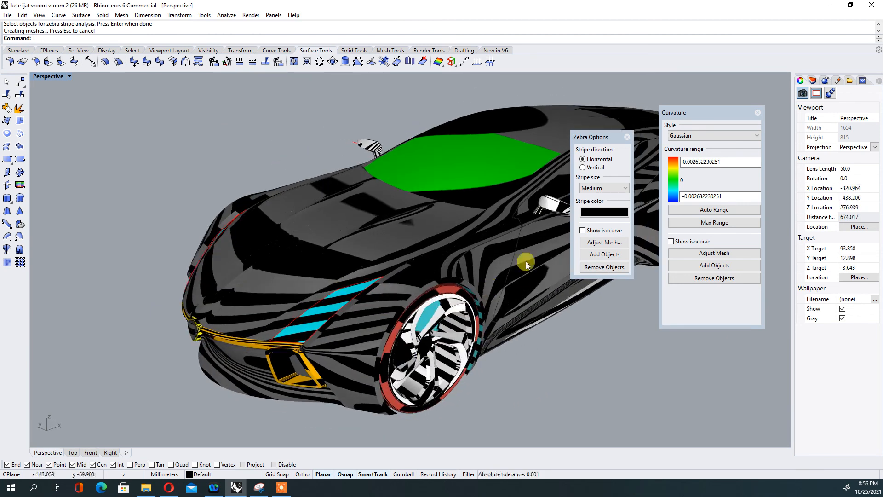
Step: Turn off the zebra and curvature analyses by closing both options dialogs, and view the car from its other front side
click(626, 138)
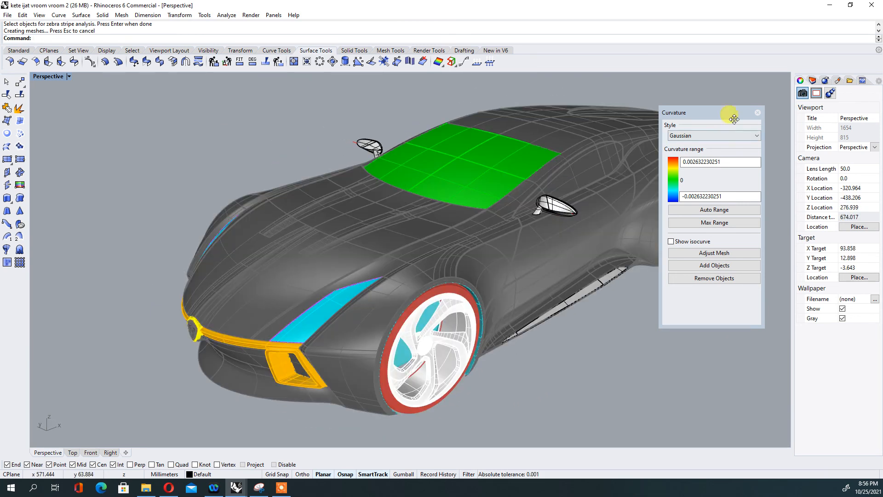
click(758, 114)
right_drag(399, 275, 339, 300)
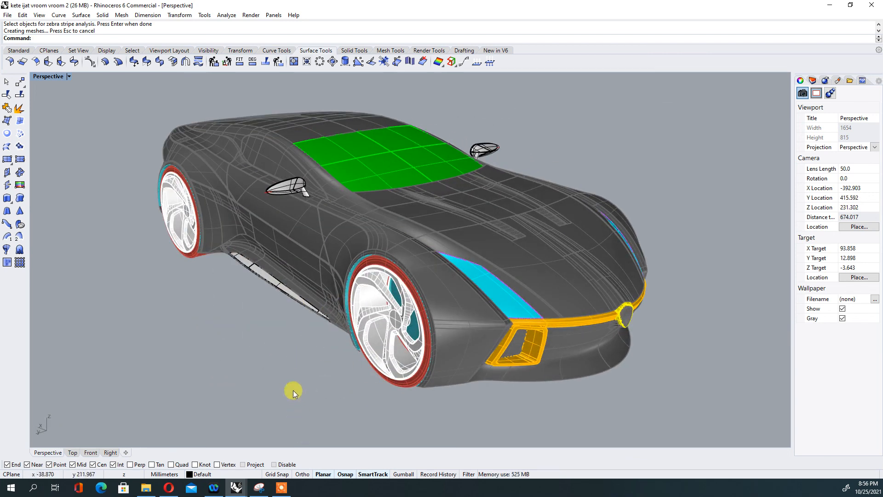